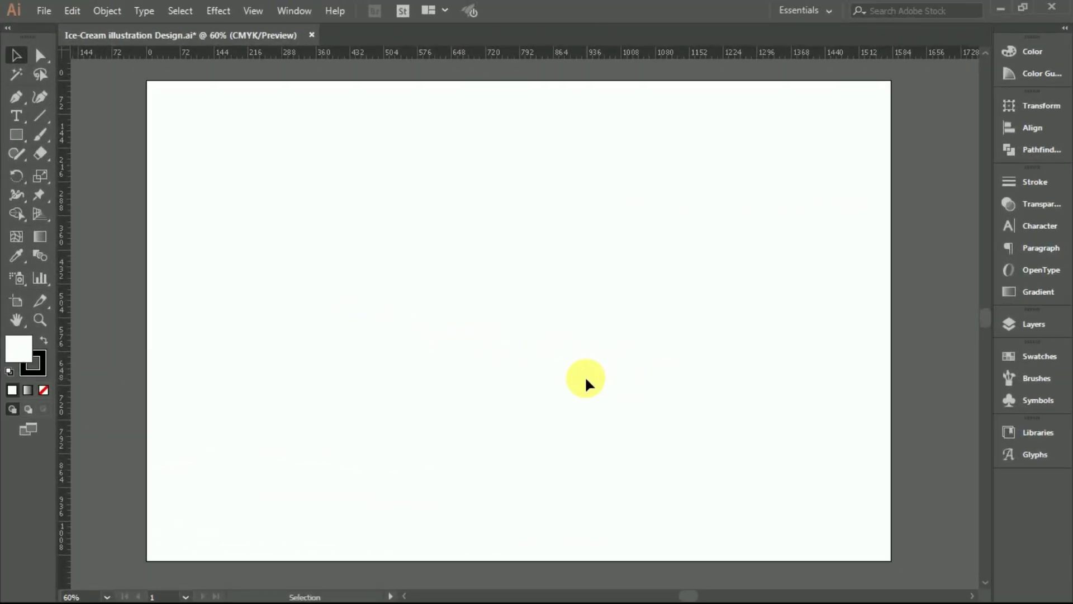
Add a vertical centre guide and draw a wide rectangle with a black outline
left_click_drag(64, 417, 519, 383)
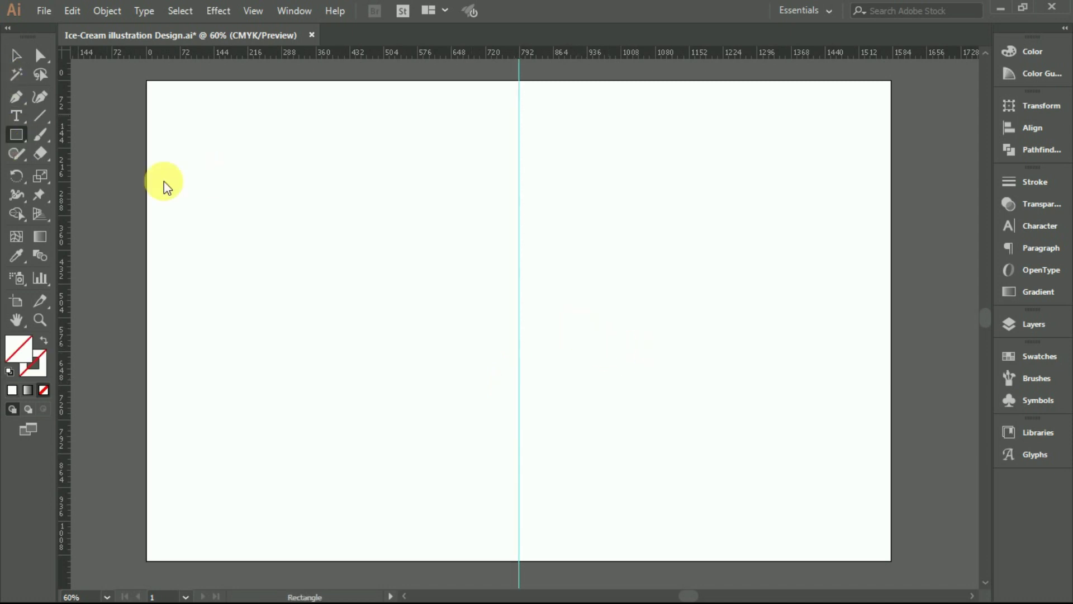
left_click_drag(435, 254, 613, 297)
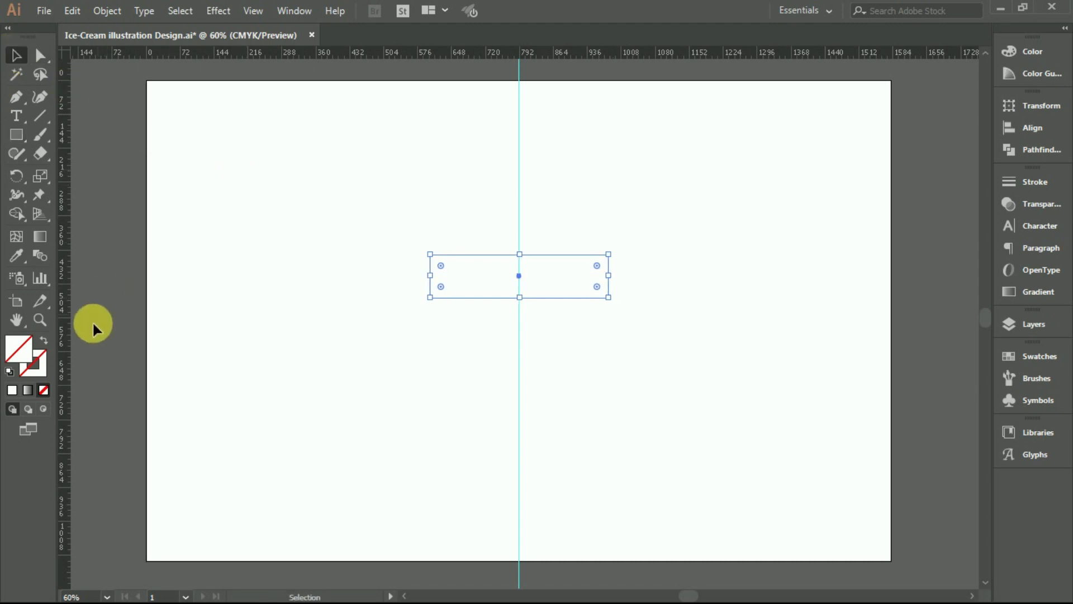
left_click(39, 363)
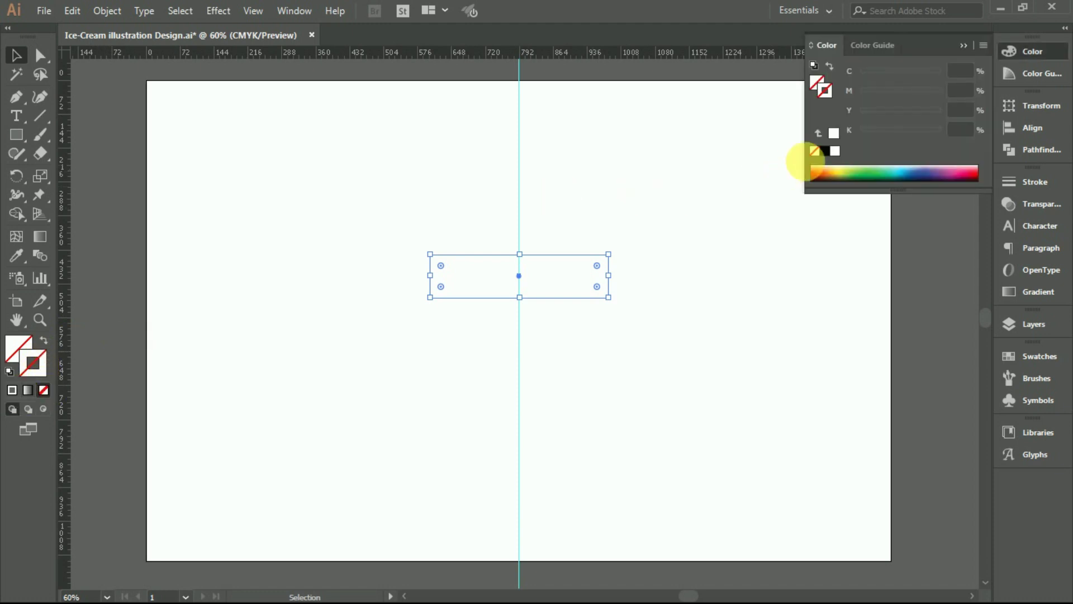
left_click(833, 152)
left_click(15, 55)
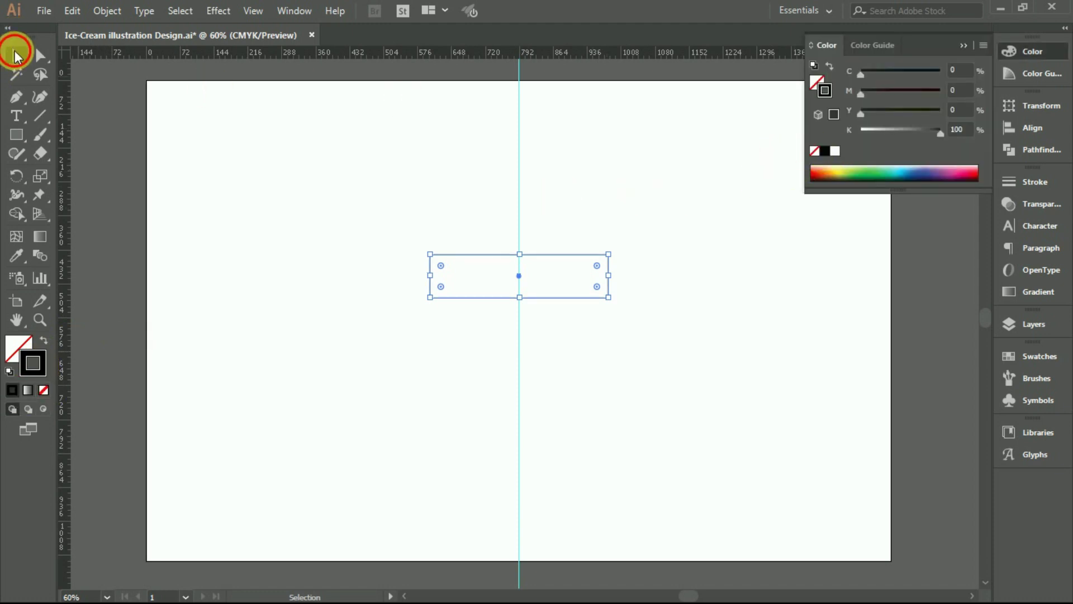
left_click(964, 45)
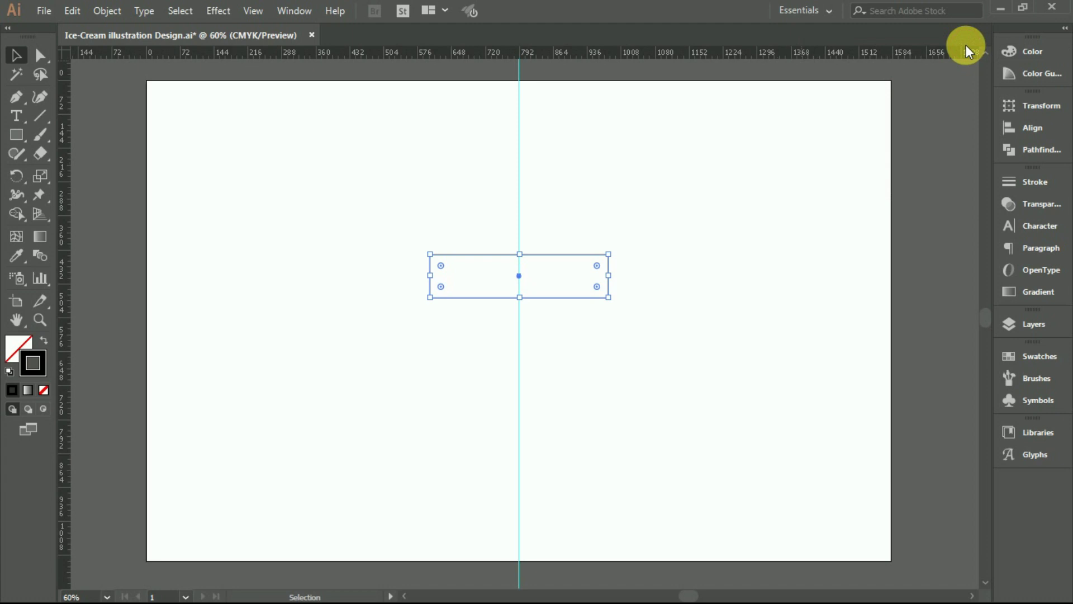
left_click(571, 175)
Round the rectangle's corners to about 21 pt
scroll(212, 211, "down", 1)
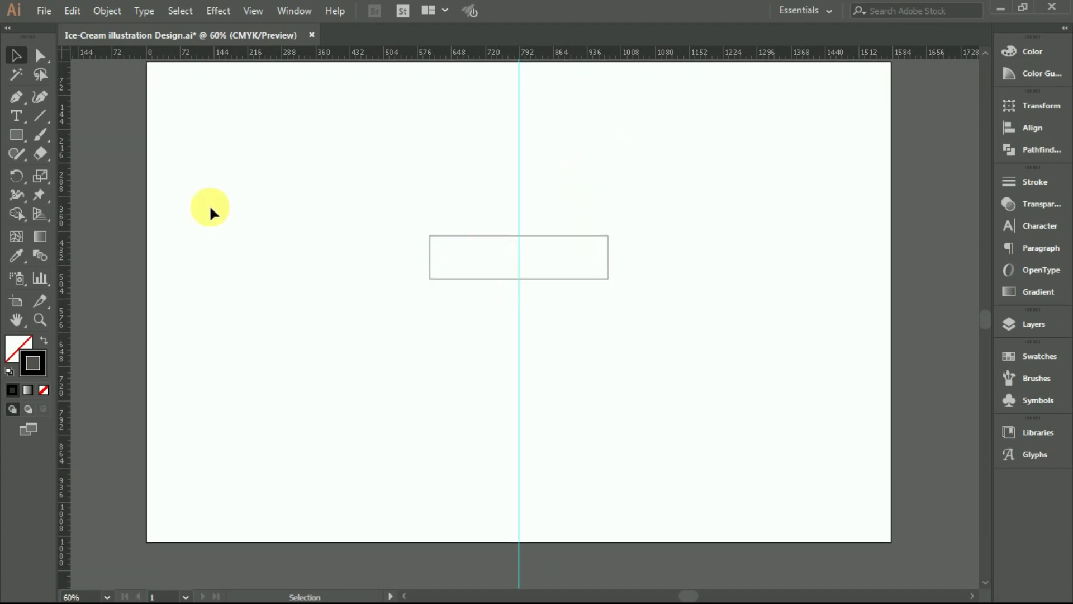
left_click(16, 135)
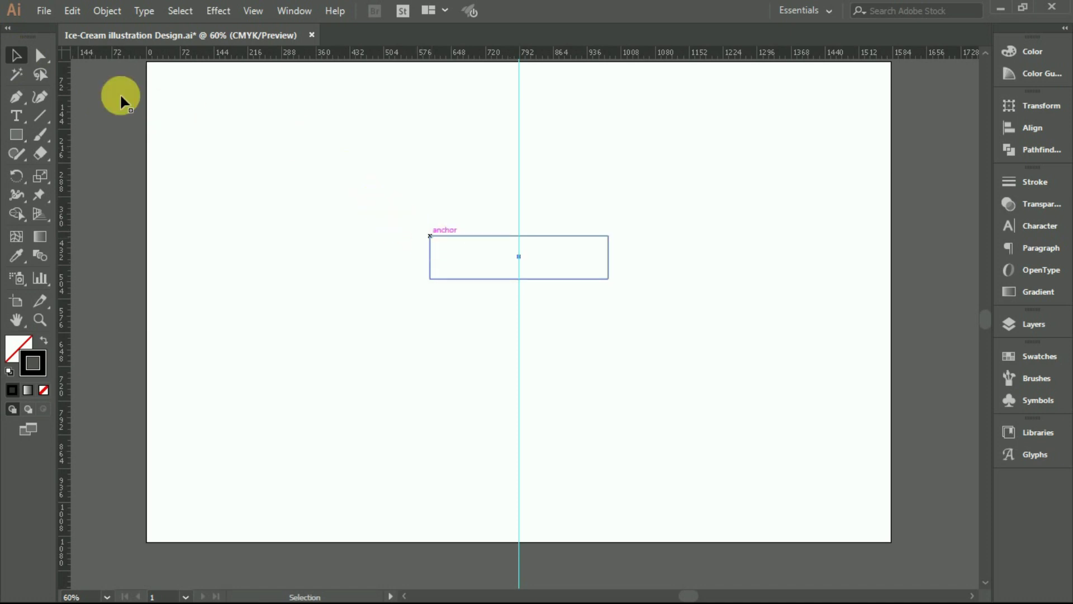
left_click(41, 56)
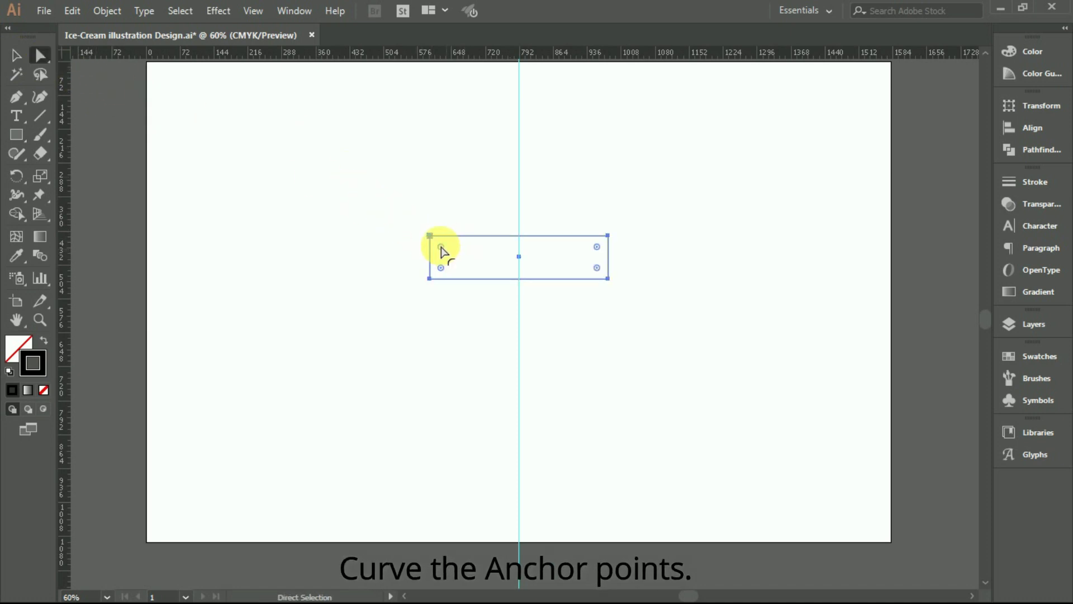
left_click_drag(441, 247, 442, 252)
left_click(260, 177)
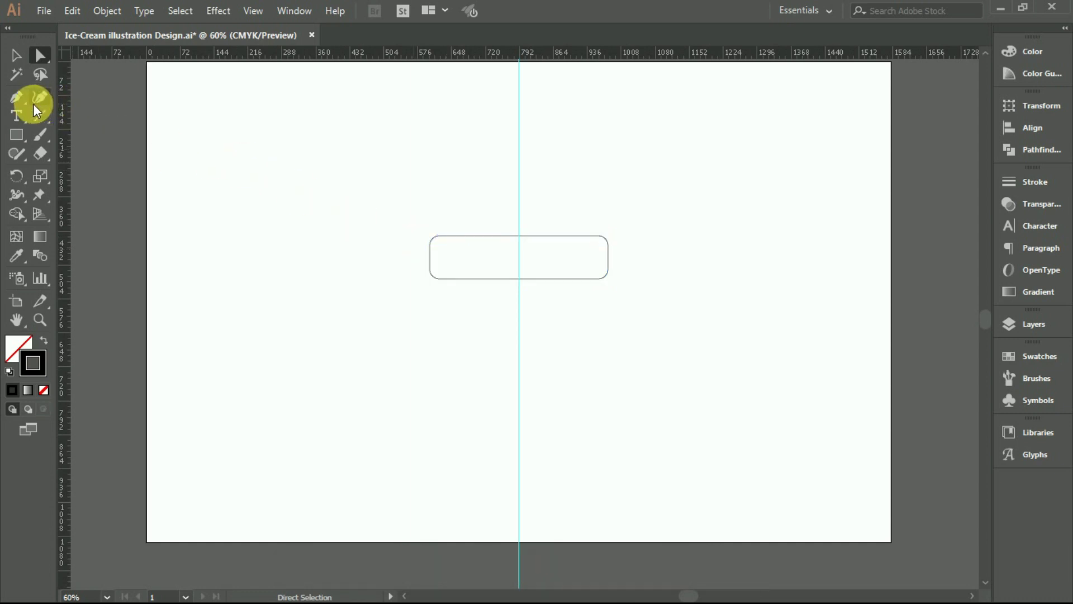
Draw the cup body rectangle below the rim and scale its bottom anchors narrower to taper it
left_click(17, 135)
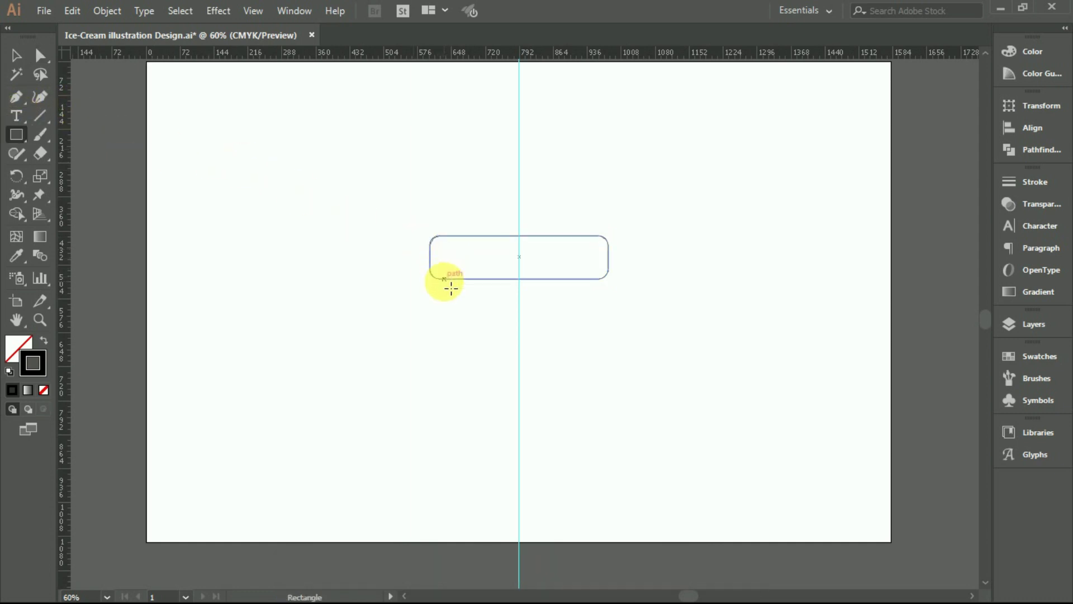
mouse_move(441, 279)
left_mouse_down()
mouse_move(600, 406)
mouse_move(604, 435)
left_mouse_up()
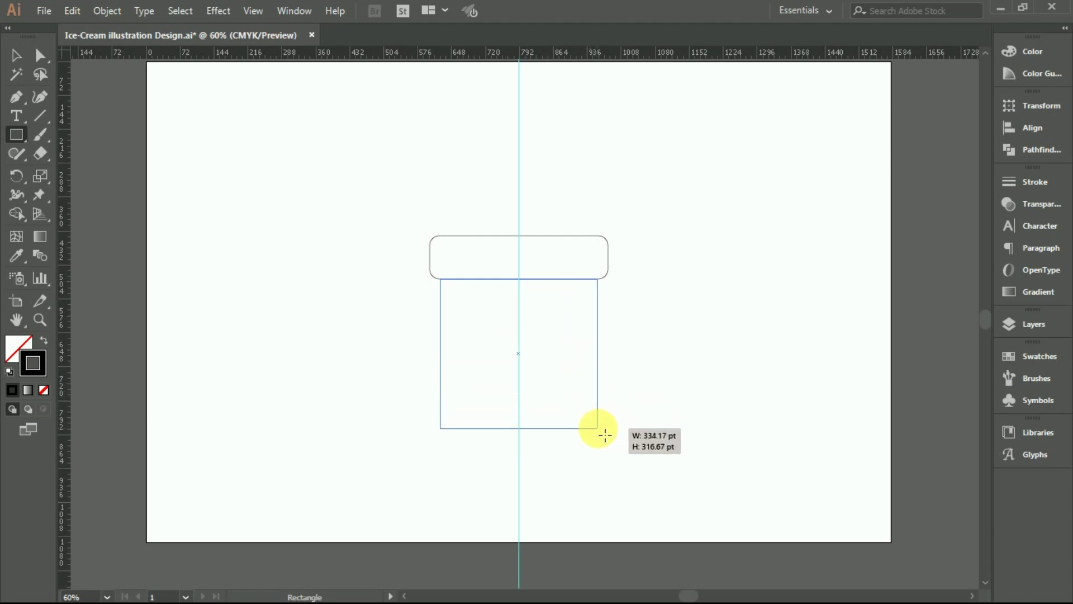
left_click_drag(605, 435, 605, 454)
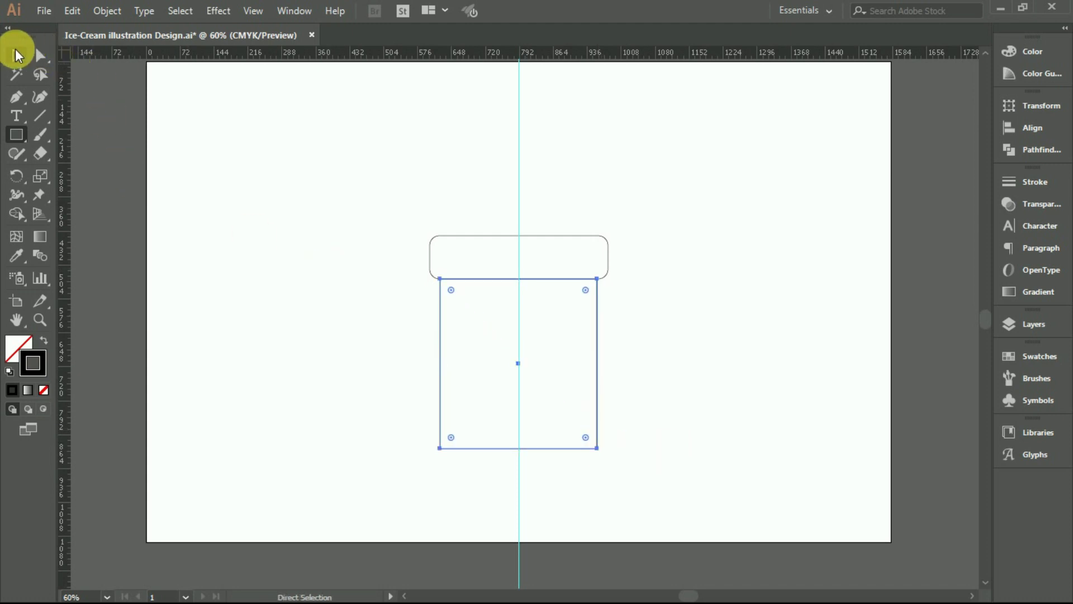
left_click(40, 54)
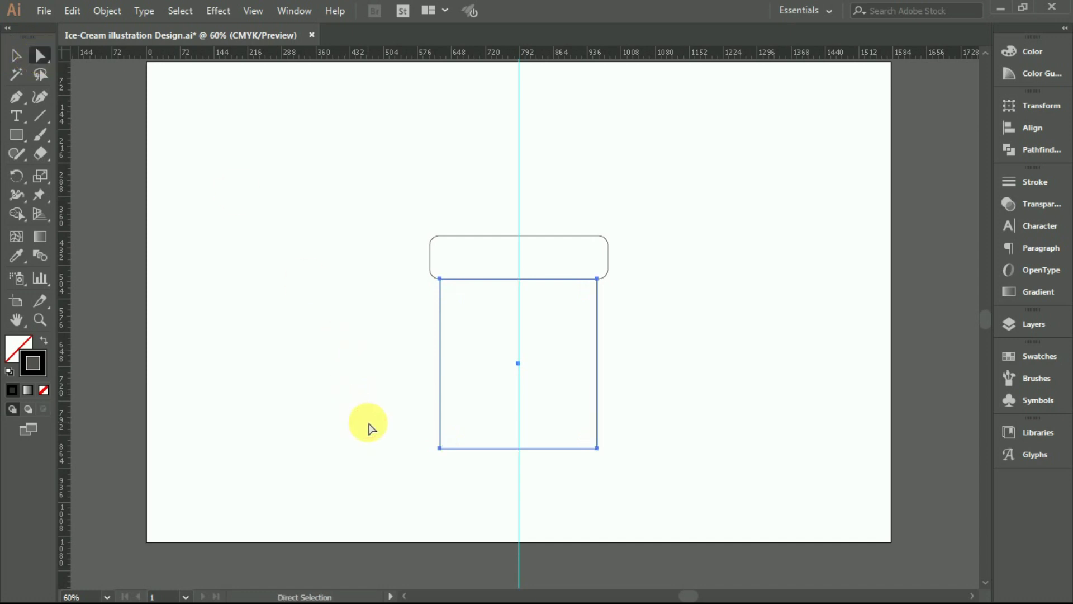
left_click_drag(369, 428, 675, 491)
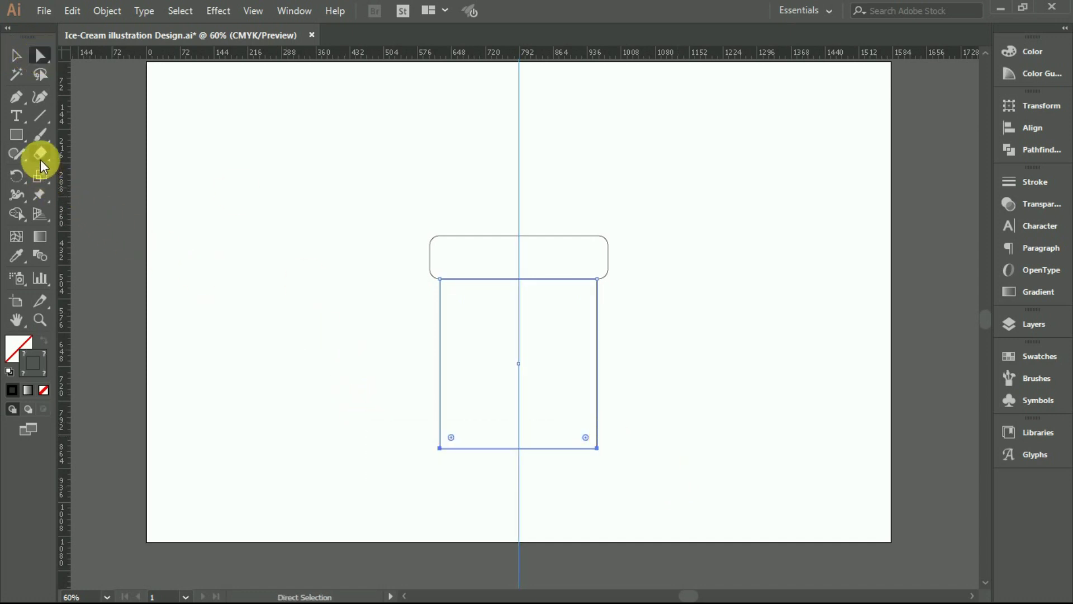
left_click_drag(40, 176, 96, 190)
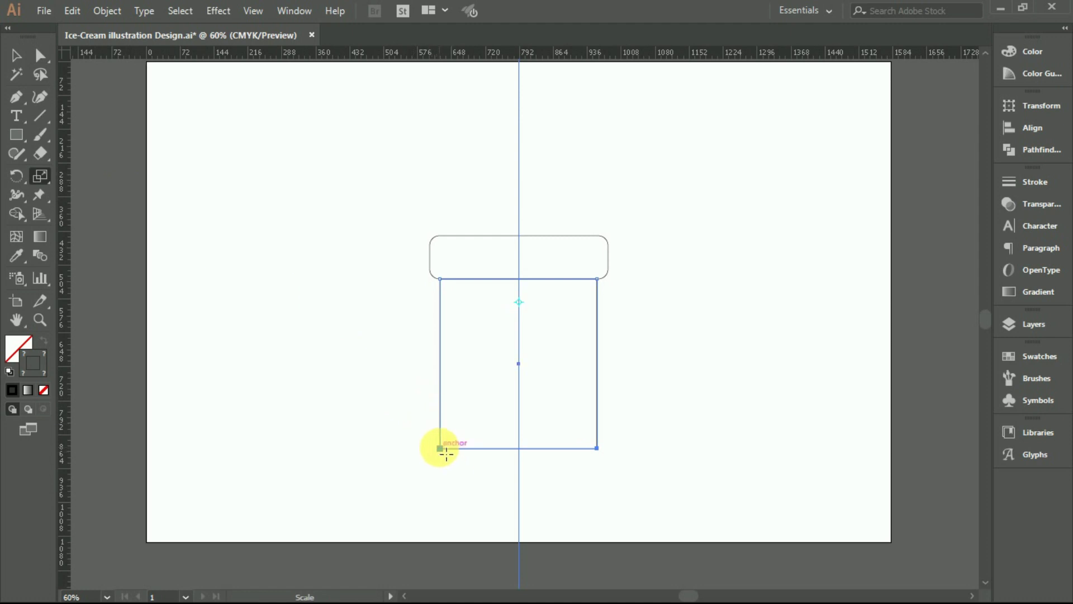
left_click_drag(440, 447, 454, 444)
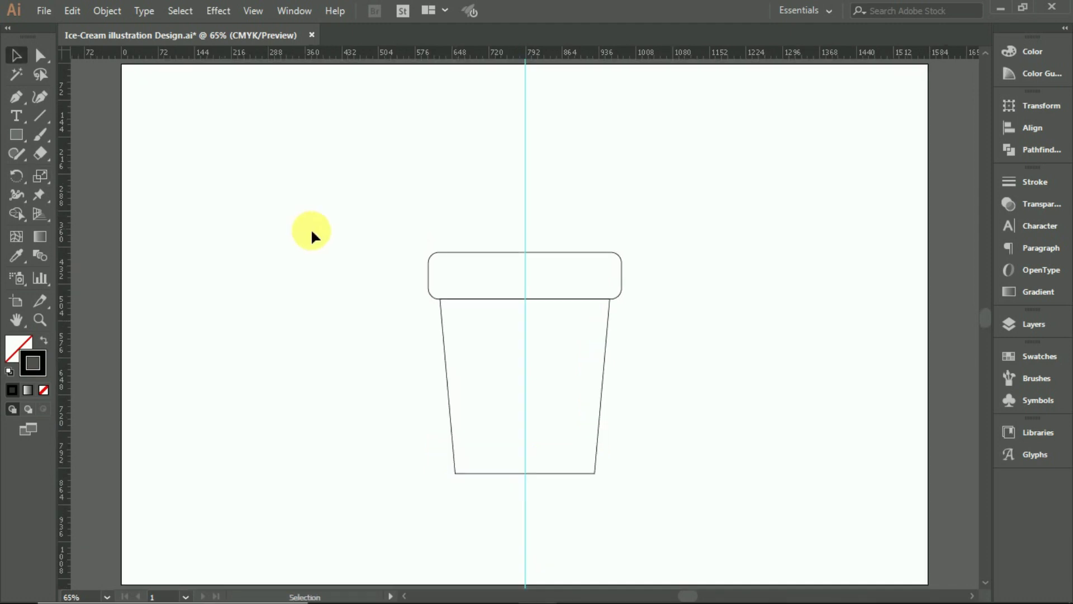
Shrink the whole cup, rim and body together
mouse_move(327, 234)
left_mouse_down()
mouse_move(614, 482)
mouse_move(679, 474)
left_mouse_up()
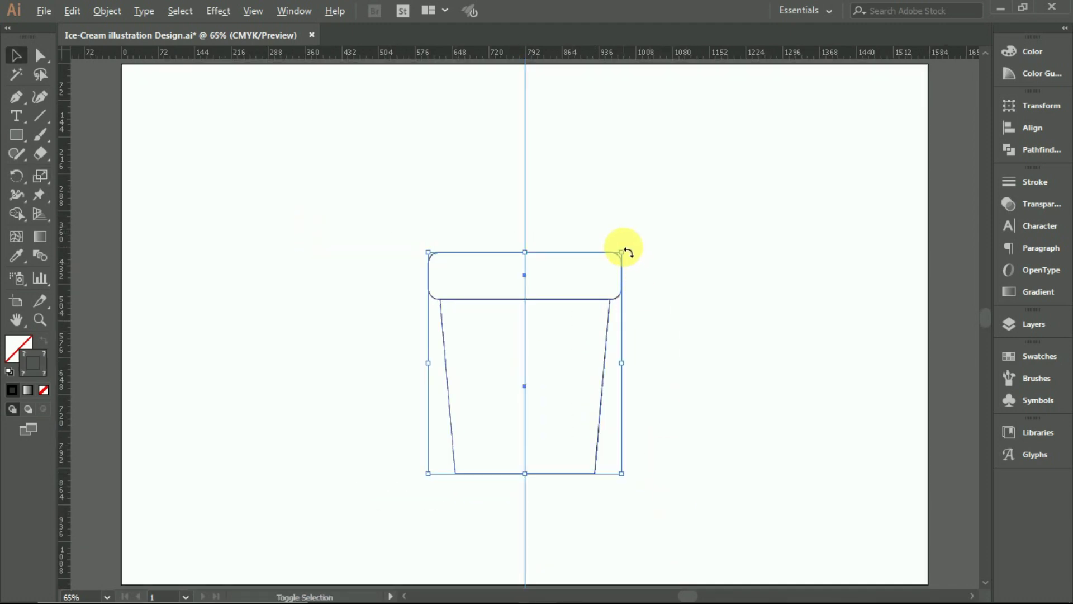
mouse_move(622, 252)
left_mouse_down()
mouse_move(621, 272)
mouse_move(596, 282)
mouse_move(558, 405)
left_mouse_up()
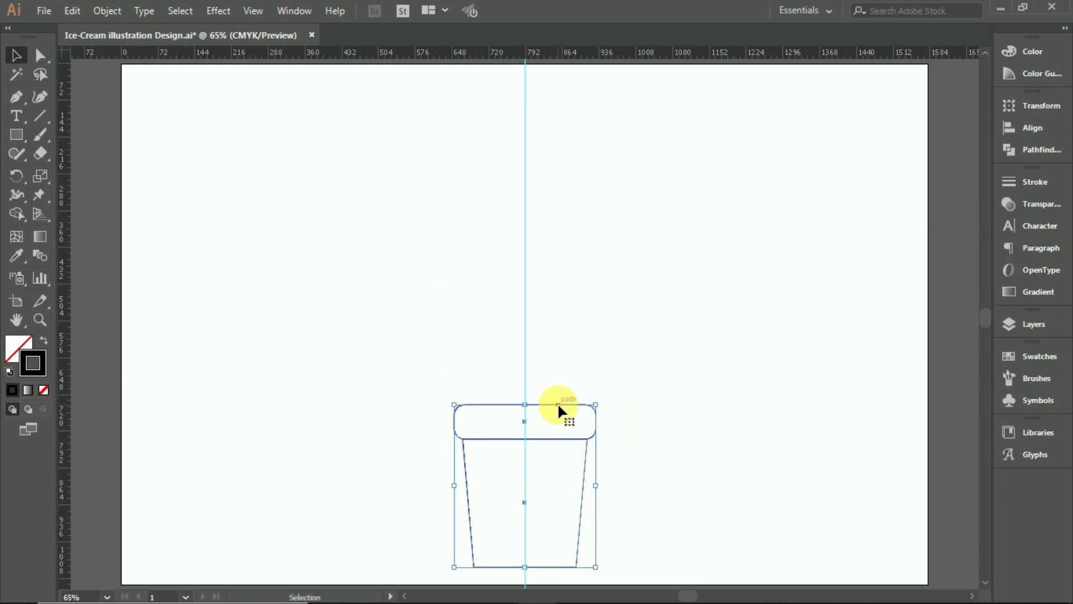
scroll(682, 377, "down", 2)
left_click(686, 376)
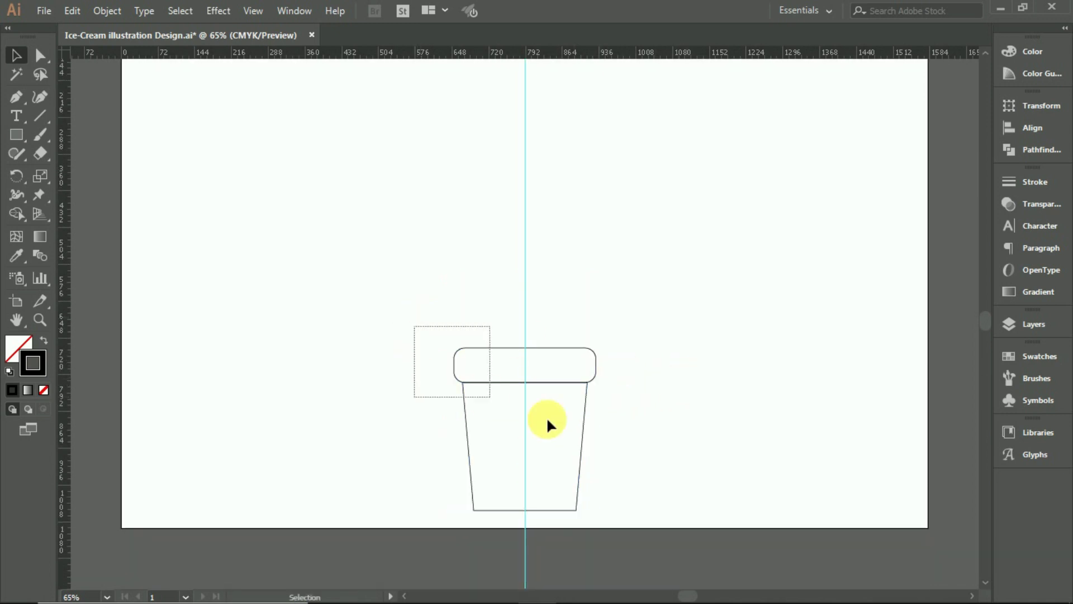
left_click_drag(547, 425, 596, 435)
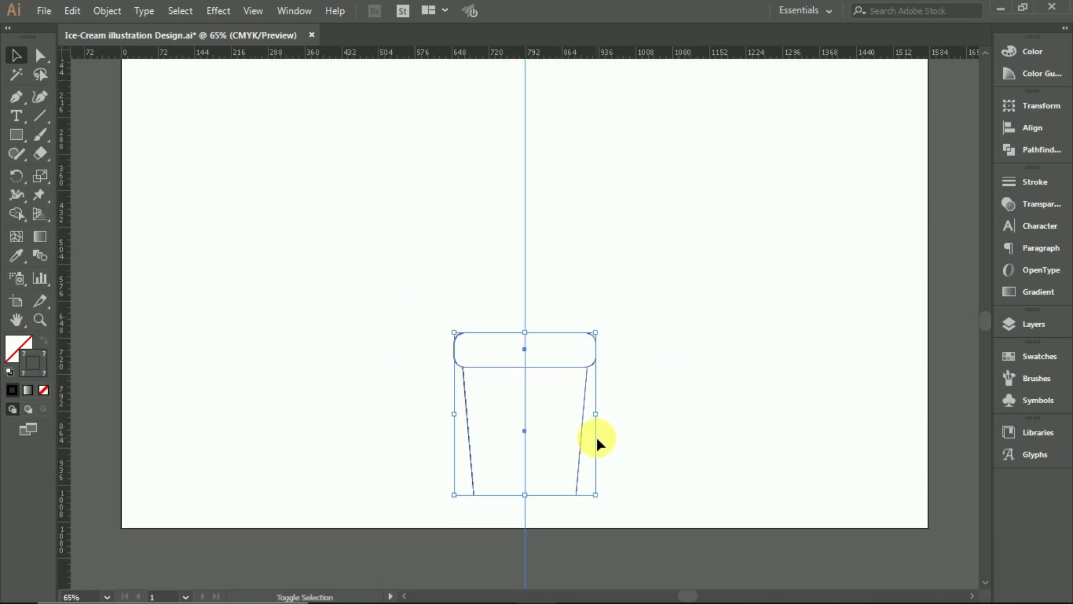
left_click(673, 404)
scroll(673, 404, "up", 2)
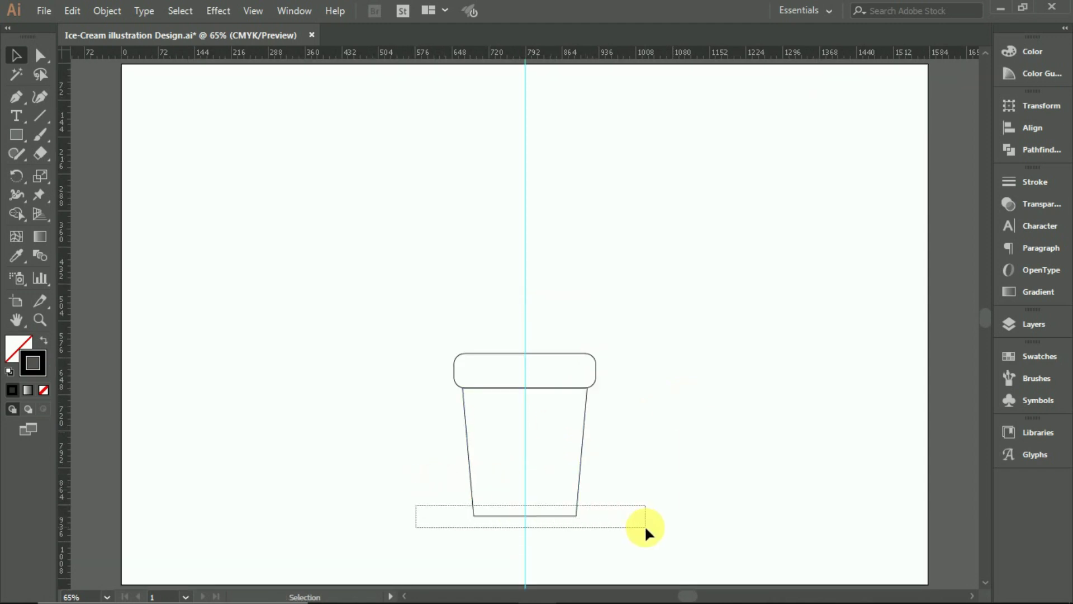
Round the cup body's two bottom corners
left_click_drag(645, 526, 646, 527)
left_click(39, 54)
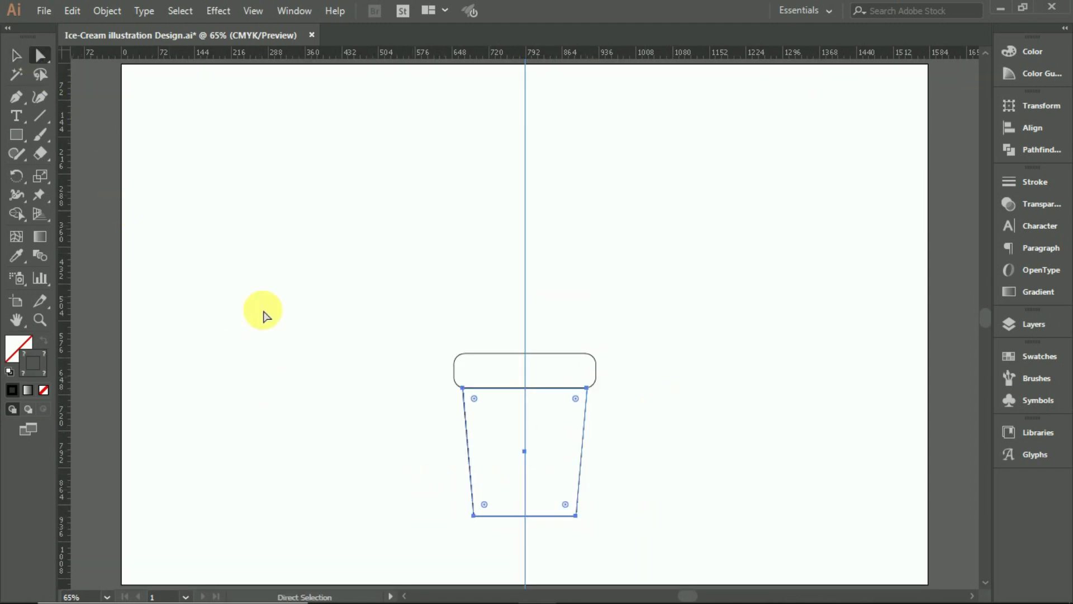
left_click(566, 504)
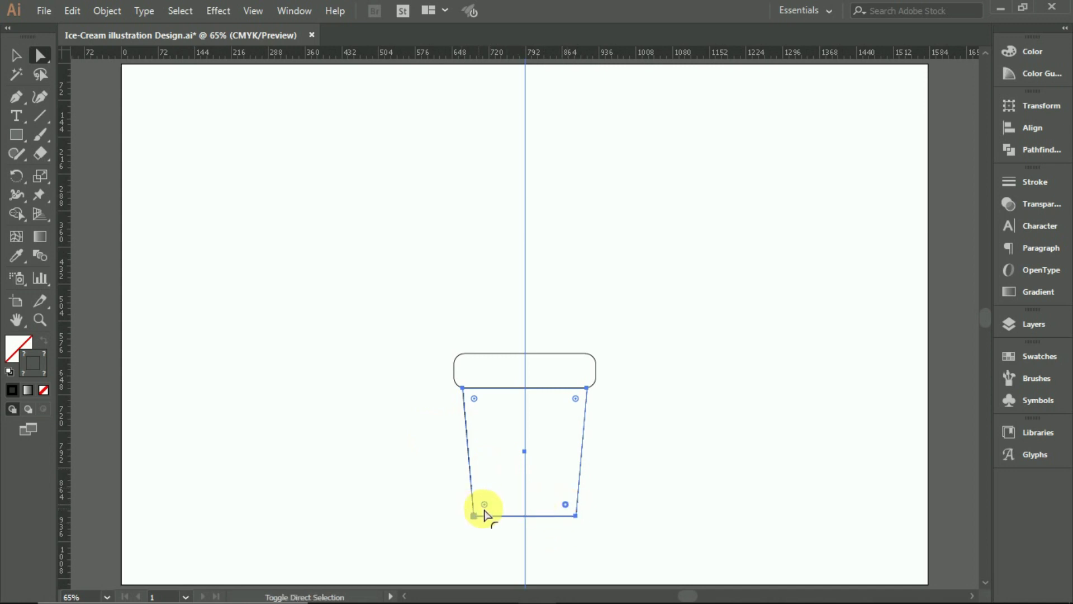
left_click_drag(485, 505, 488, 511)
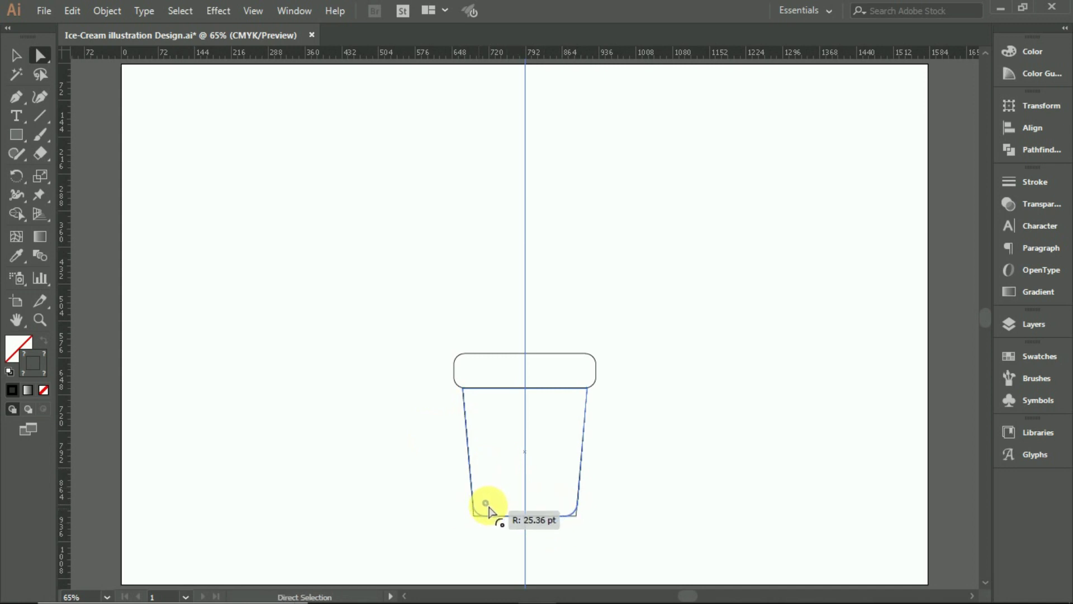
left_click(391, 492)
Draw a circle with a thin rectangular bar across its lower part
key("v")
left_click_drag(11, 134, 73, 166)
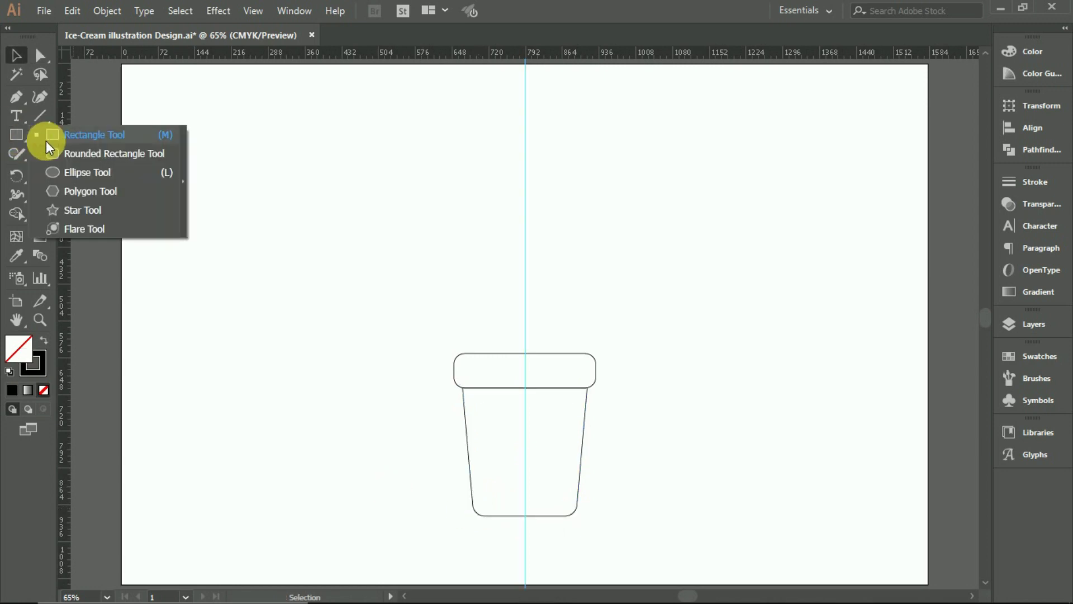
left_click_drag(406, 250, 459, 296)
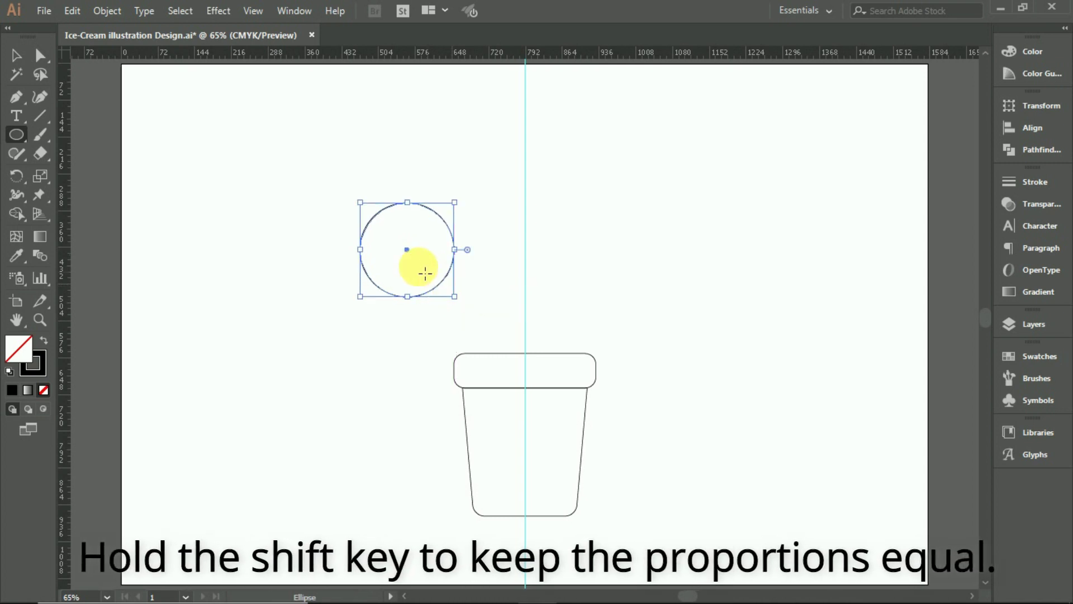
left_click(14, 57)
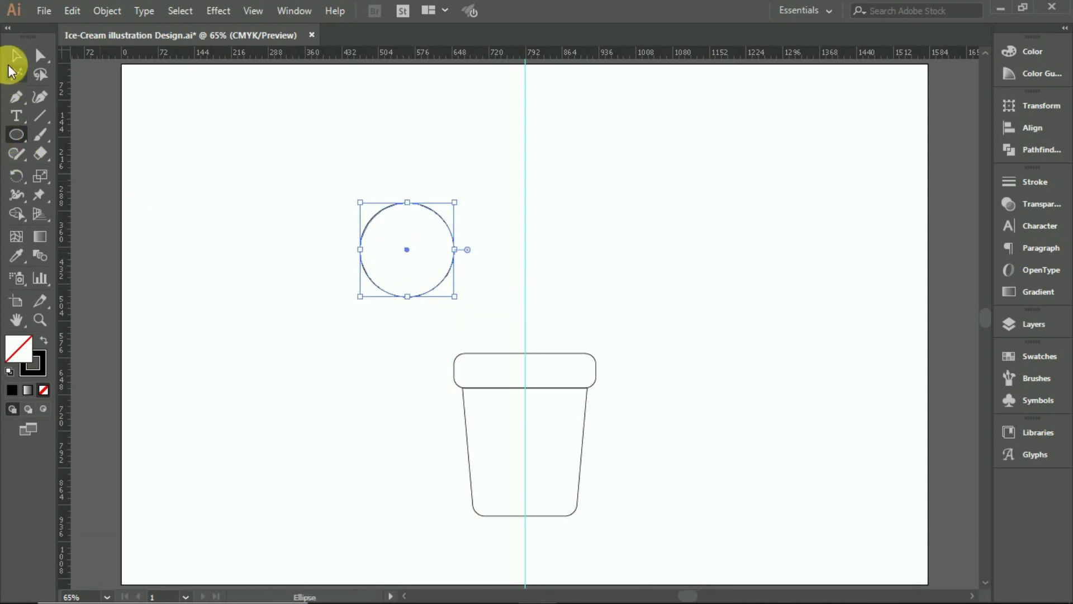
left_click_drag(25, 127, 58, 130)
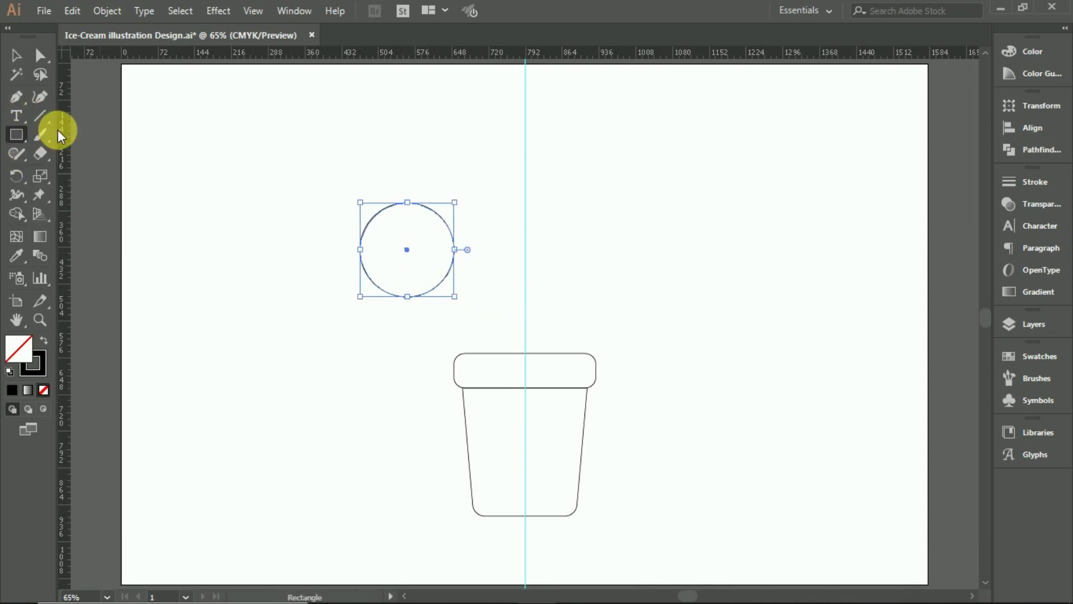
scroll(430, 244, "up", 2)
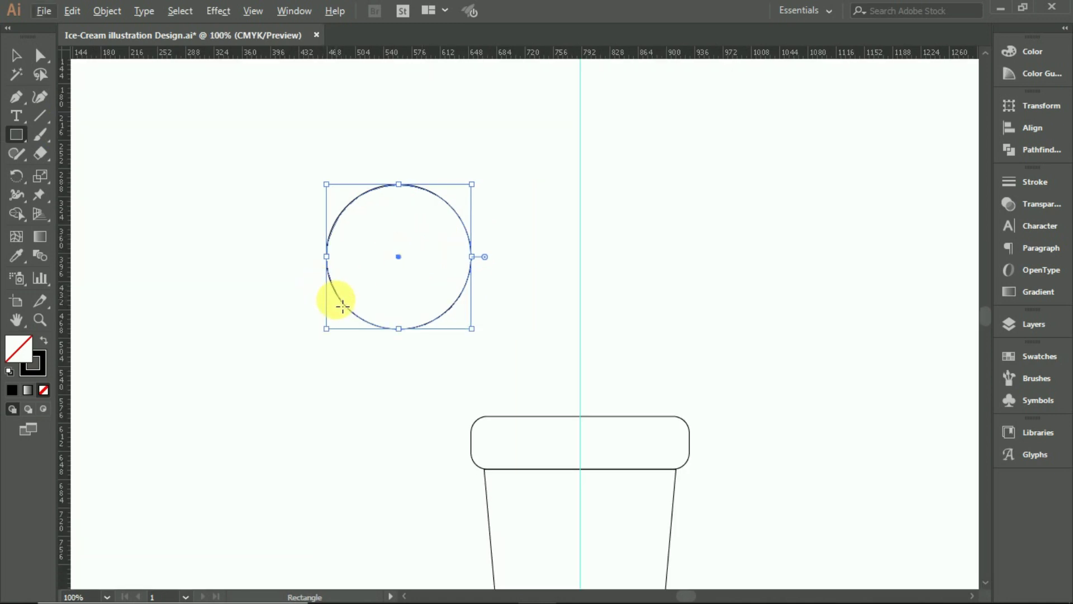
left_click_drag(348, 312, 469, 323)
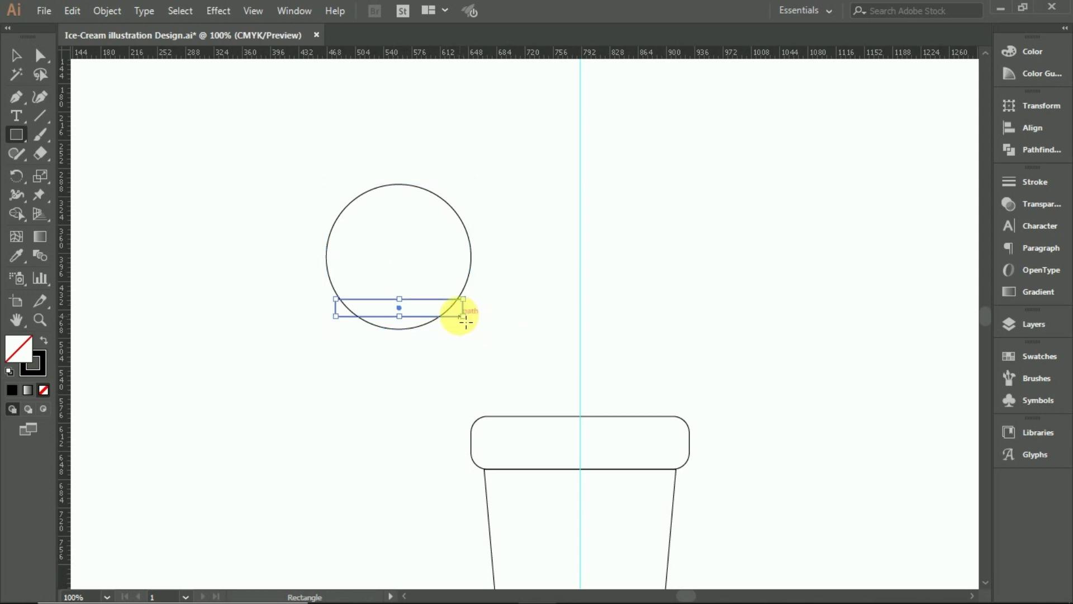
left_click(16, 56)
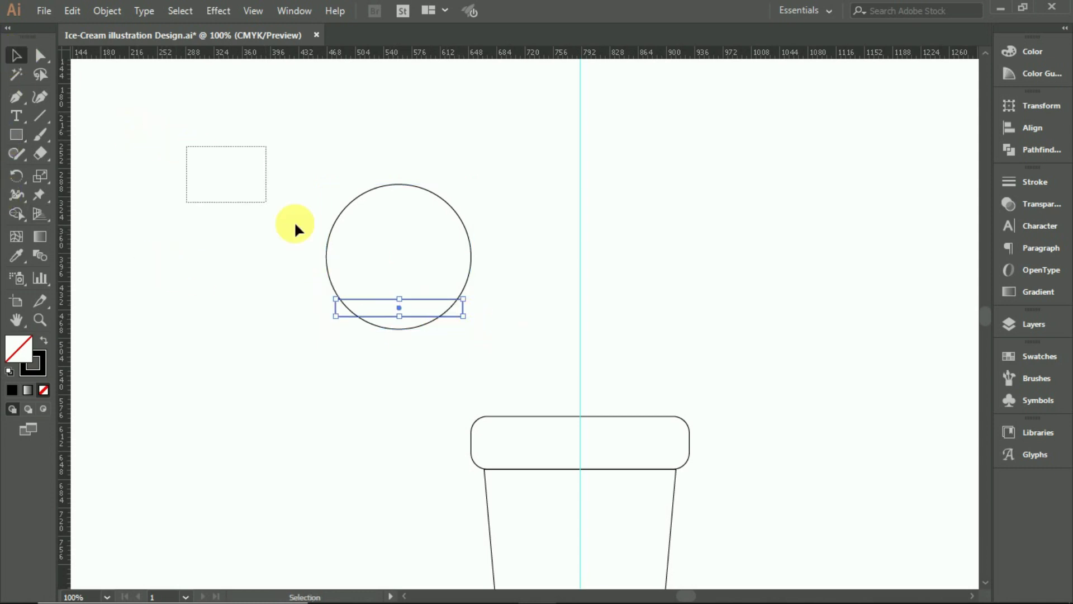
Move the circle and bar up-right, stretch the bar to 26 pt tall and round it into a pill
mouse_move(187, 148)
left_mouse_down()
mouse_move(449, 336)
mouse_move(586, 287)
mouse_move(624, 307)
left_mouse_up()
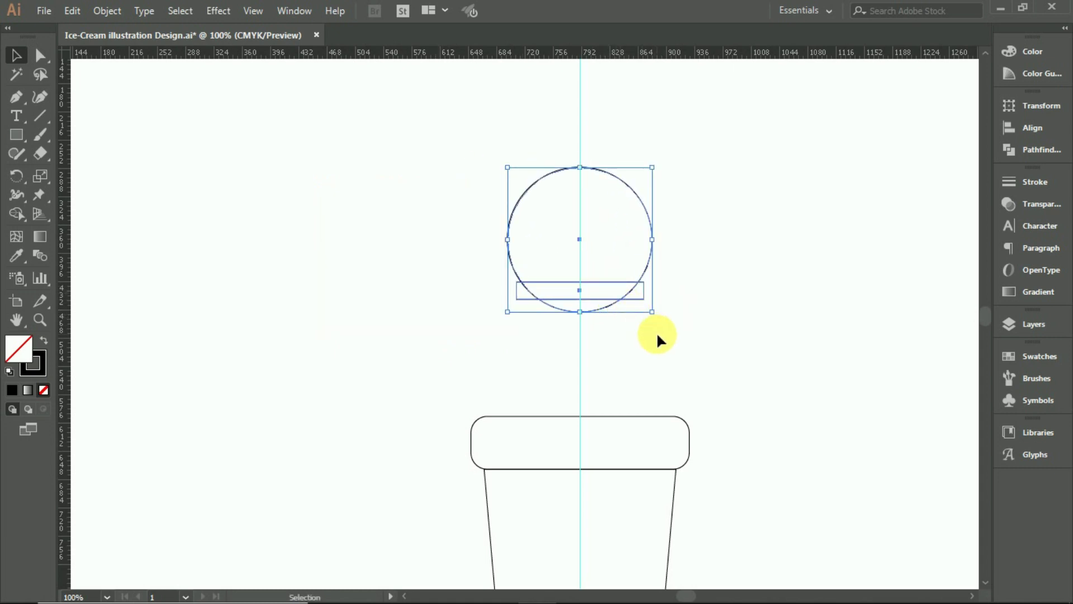
left_click(626, 319)
left_click(633, 298)
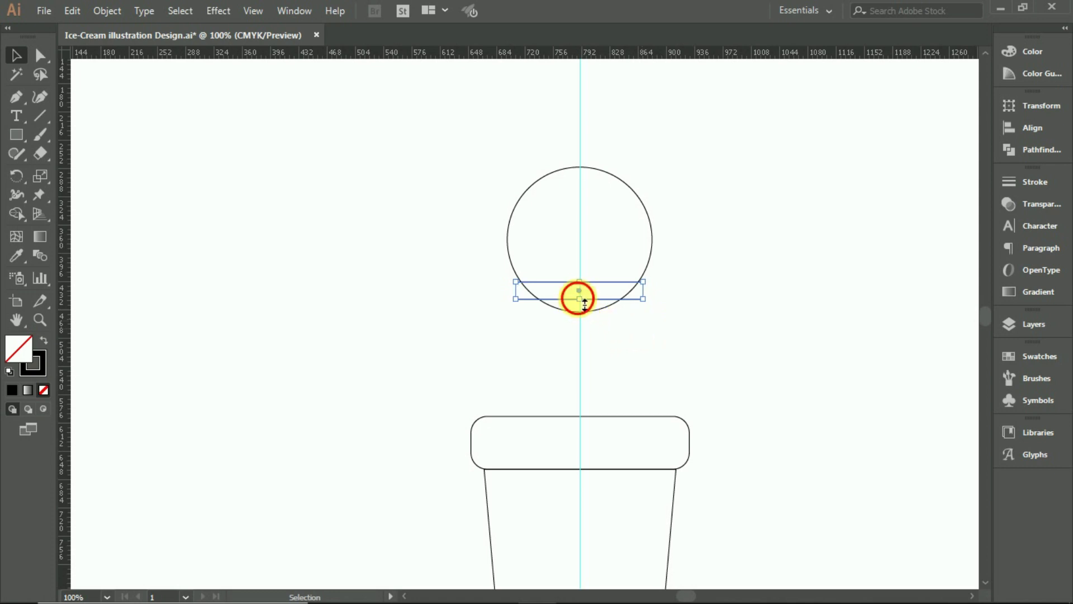
left_click_drag(584, 305, 587, 311)
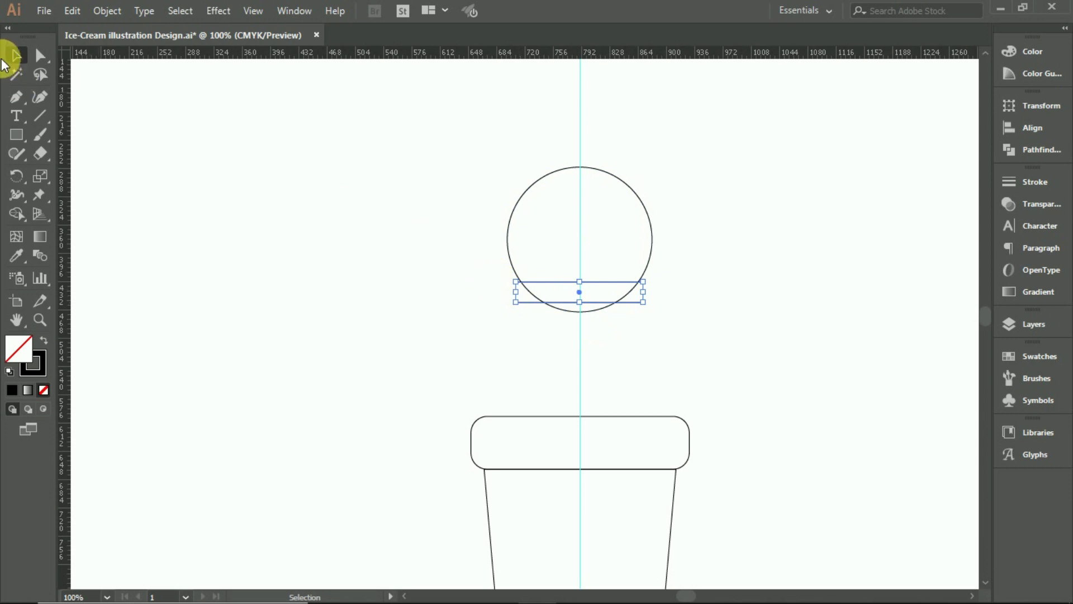
left_click(40, 55)
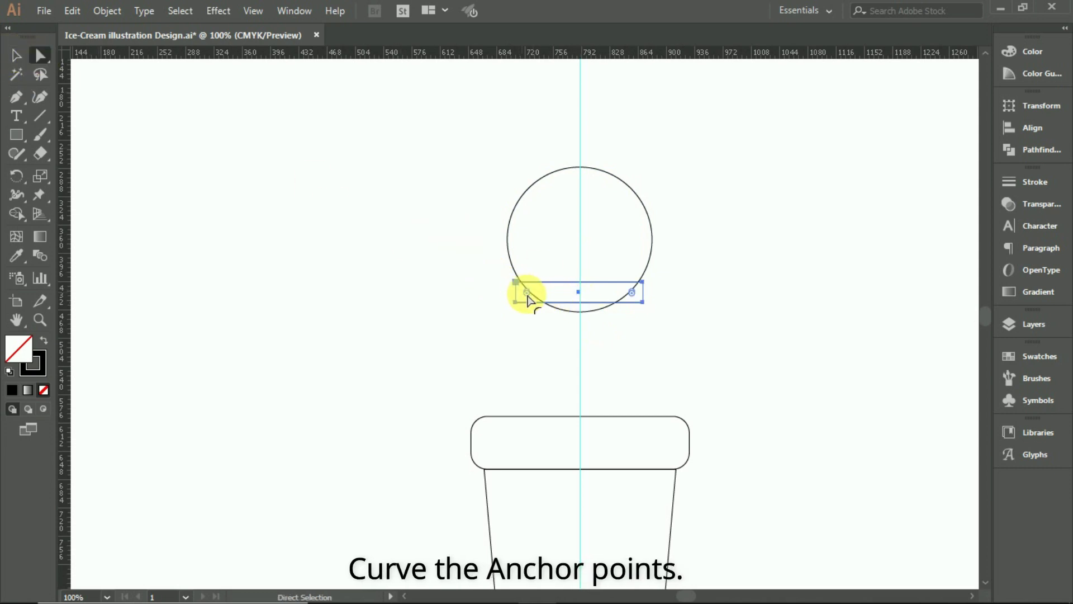
left_click_drag(526, 293, 637, 297)
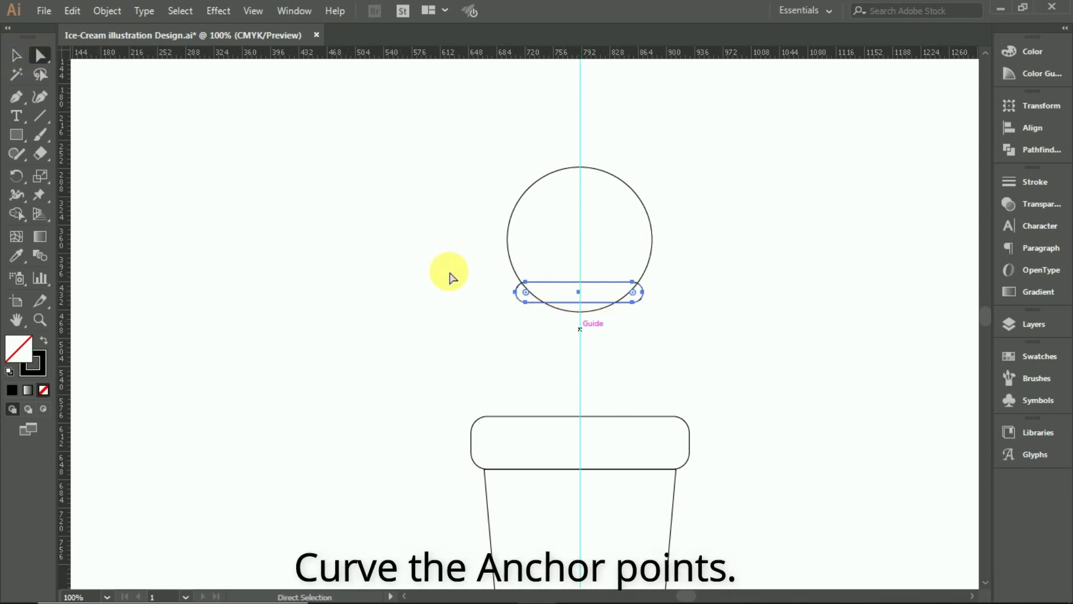
Merge the circle and pill with Shape Builder and delete the leftover sliver
left_click(16, 55)
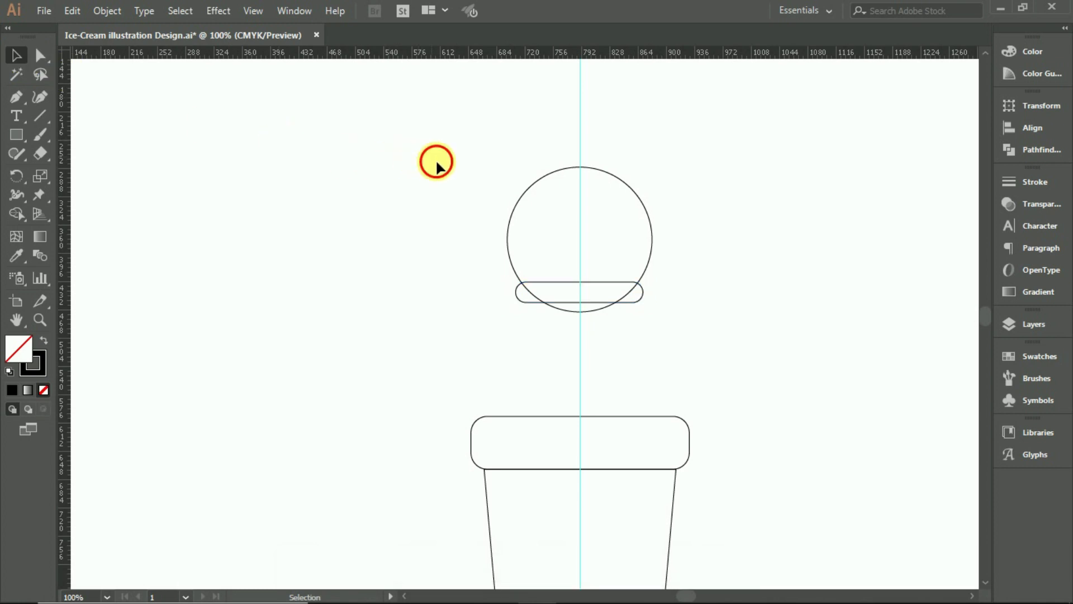
left_click_drag(433, 159, 651, 300)
left_click(16, 214)
mouse_move(546, 239)
left_mouse_down()
mouse_move(534, 299)
mouse_move(526, 291)
left_mouse_up()
left_click(16, 55)
left_click(405, 218)
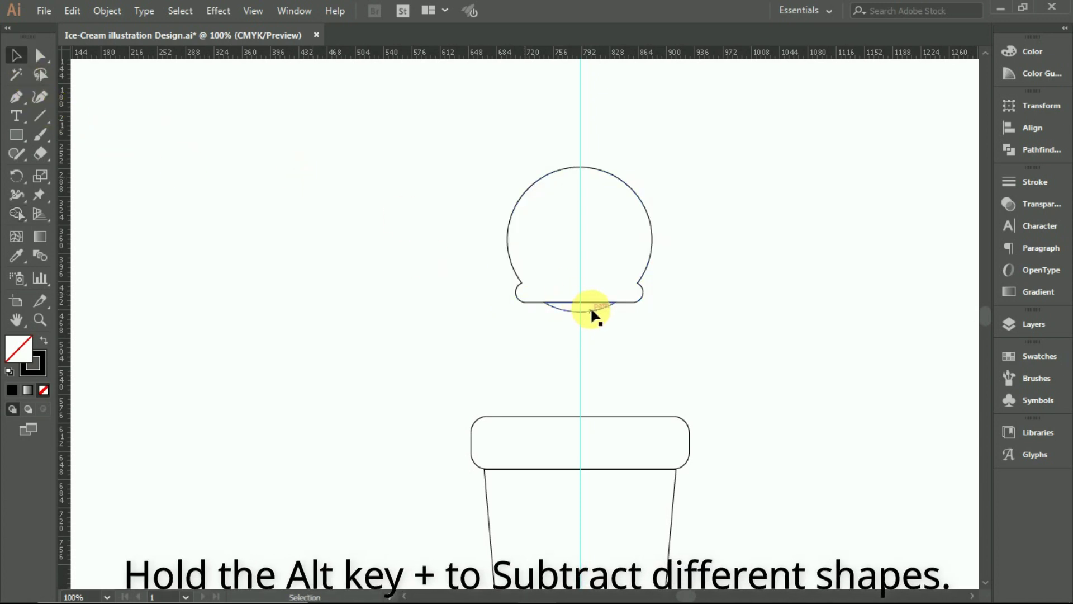
key("Delete")
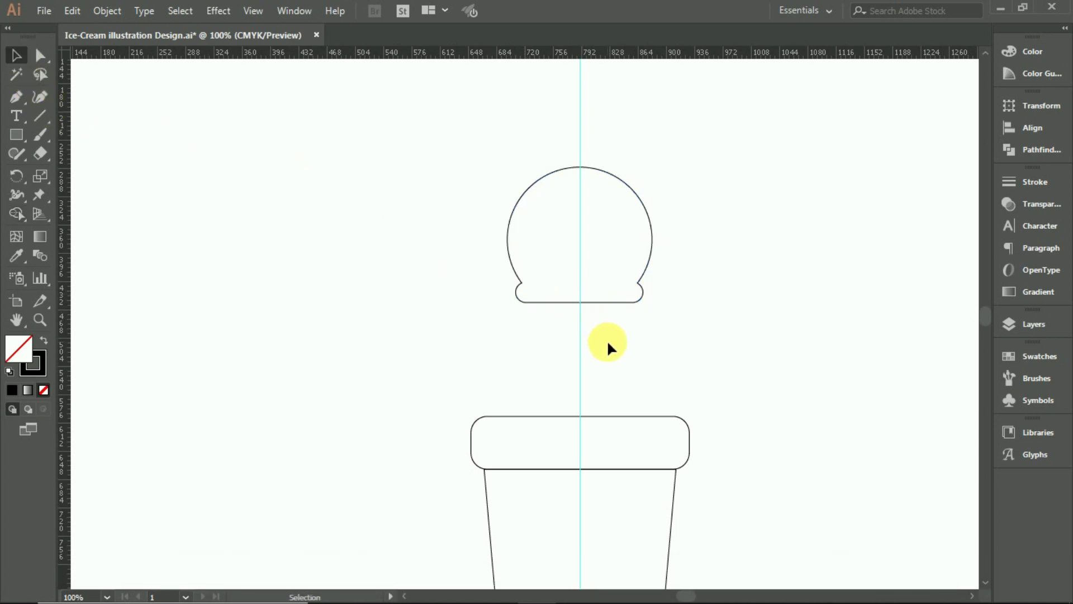
Duplicate the scoop to the right
scroll(607, 340, "down", 1)
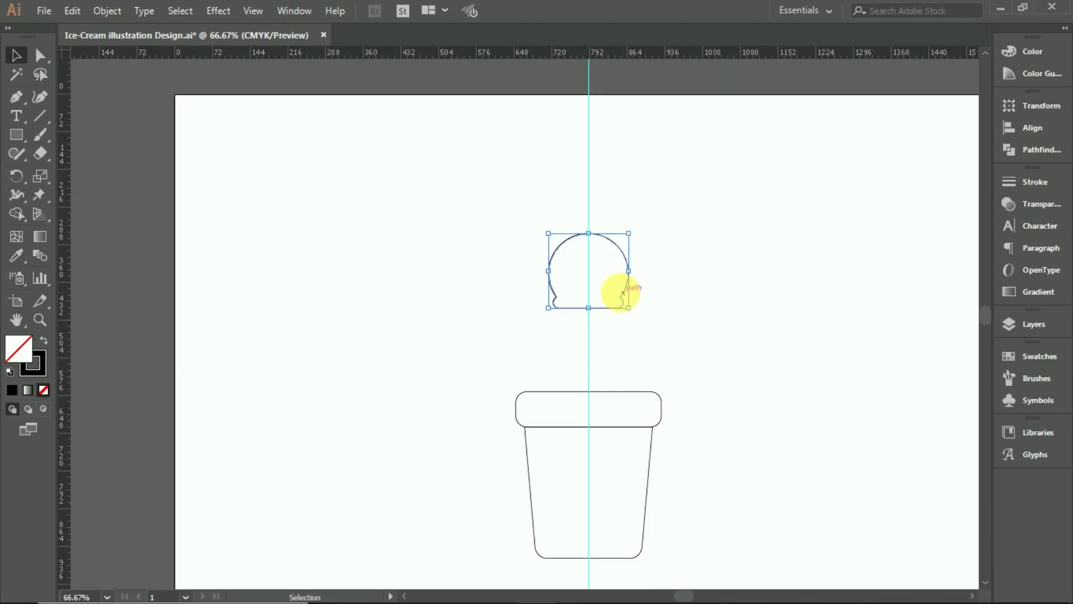
left_click_drag(636, 295, 761, 294)
left_click(779, 394)
scroll(778, 393, "up", 1)
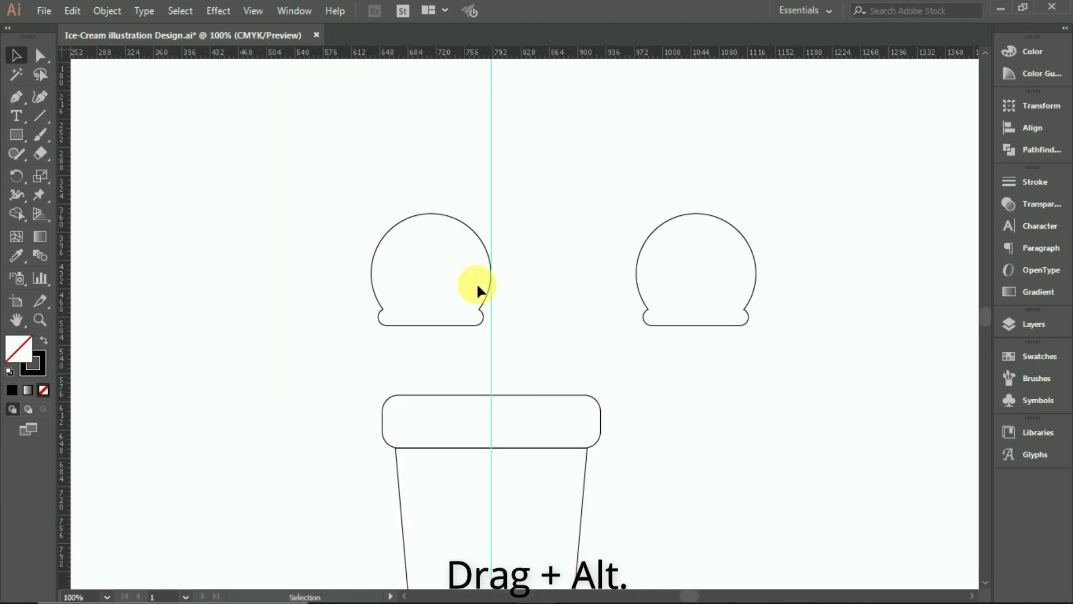
Draw a small drip rectangle under the right scoop and nudge it into place
left_click(15, 134)
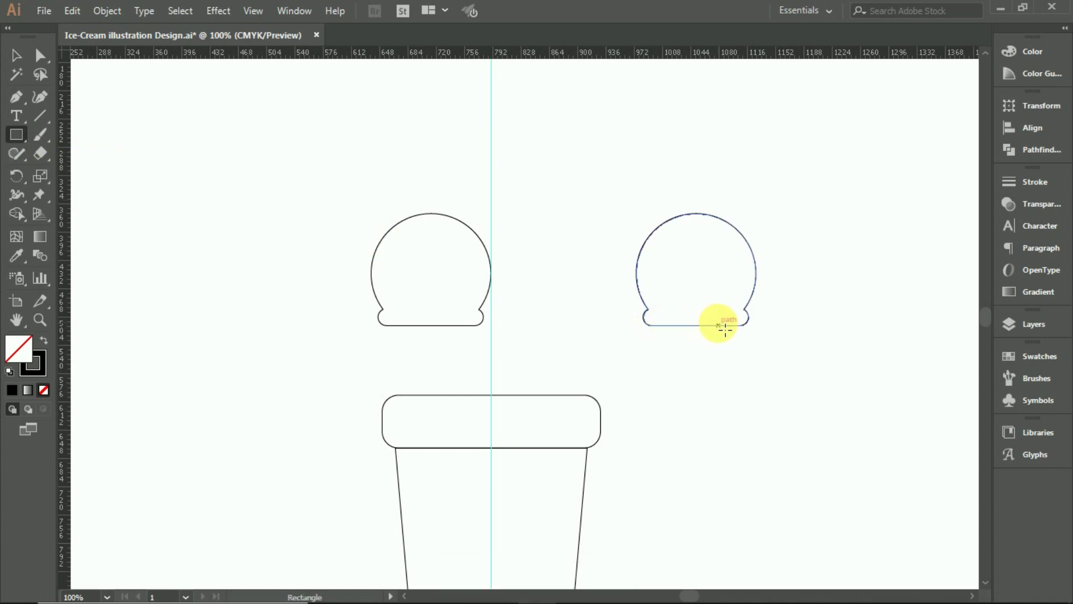
left_click_drag(719, 320, 740, 354)
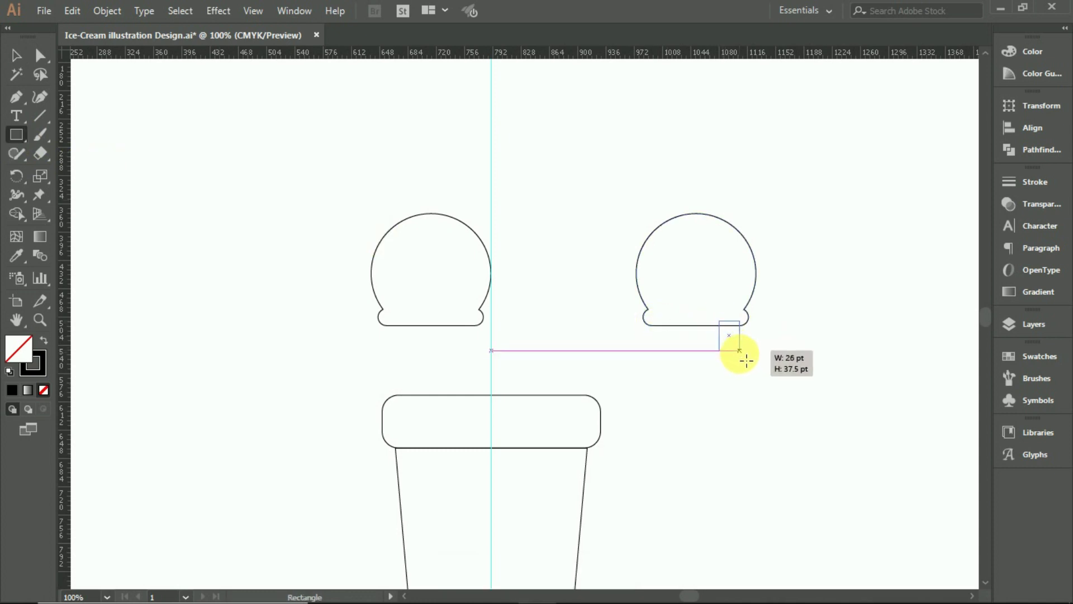
scroll(750, 339, "up", 2)
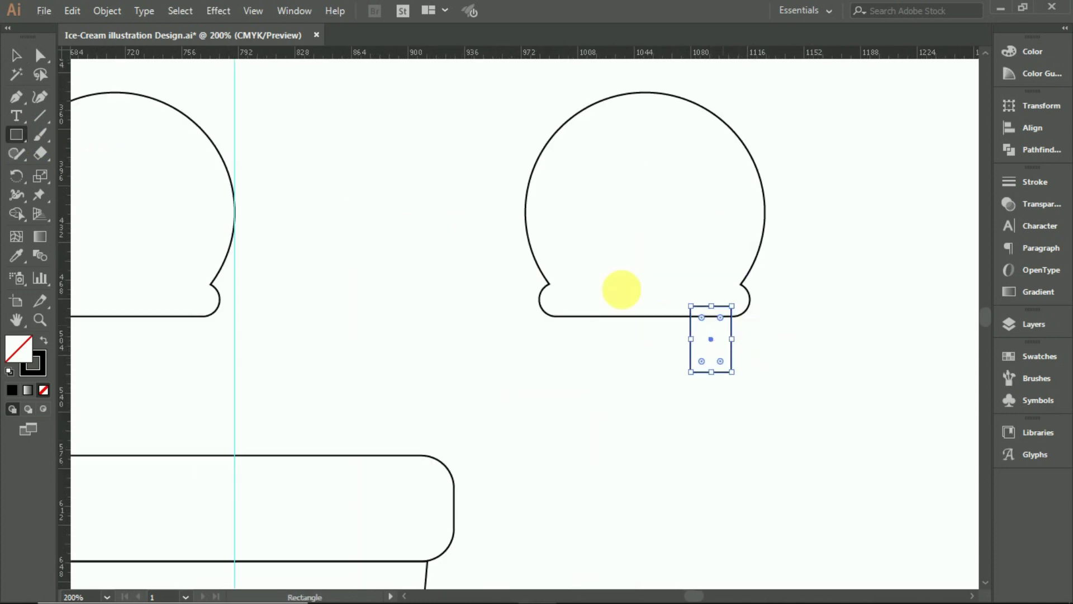
left_click(15, 54)
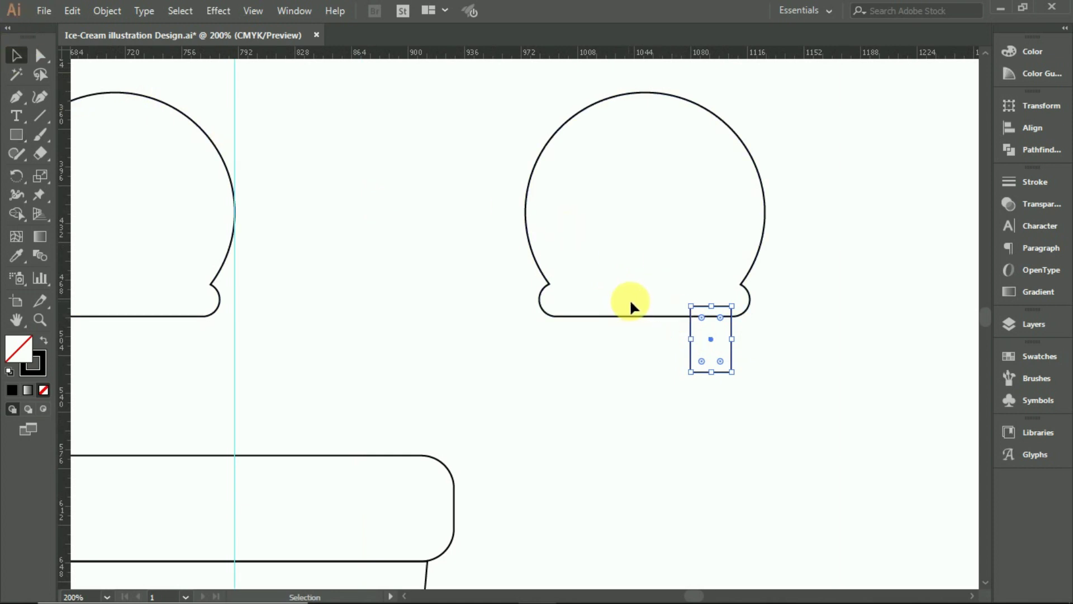
key("Right")
key("Right")
key("Right")
key("Right")
key("Left")
key("Left")
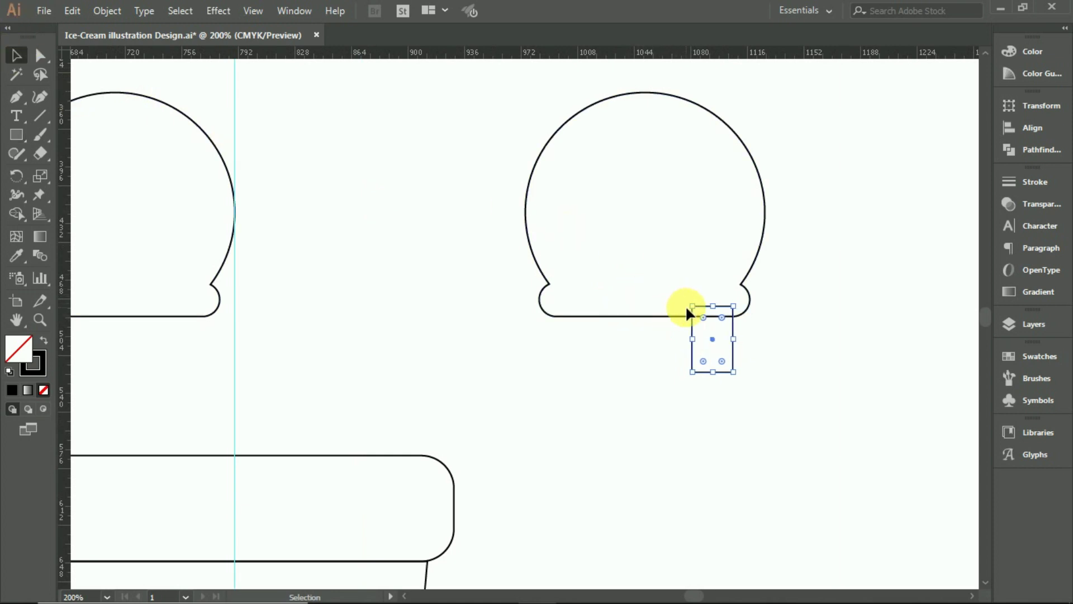
key("Down")
key("Down")
key("Down")
key("Down")
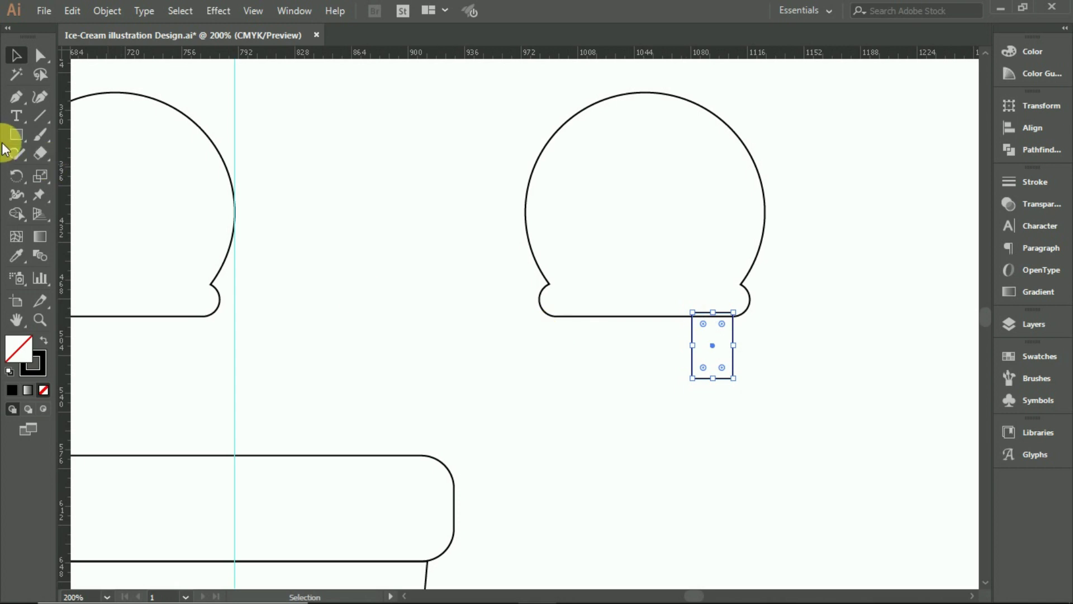
Add a thin tall drip below the scoop and round its bottom into a tip
left_click(16, 134)
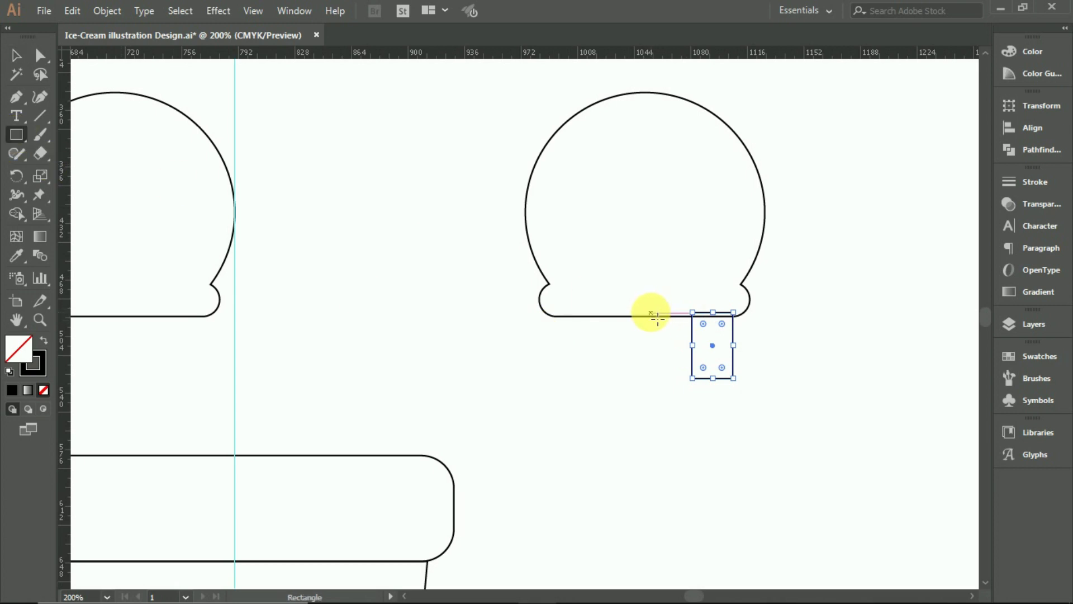
left_click_drag(657, 318, 682, 421)
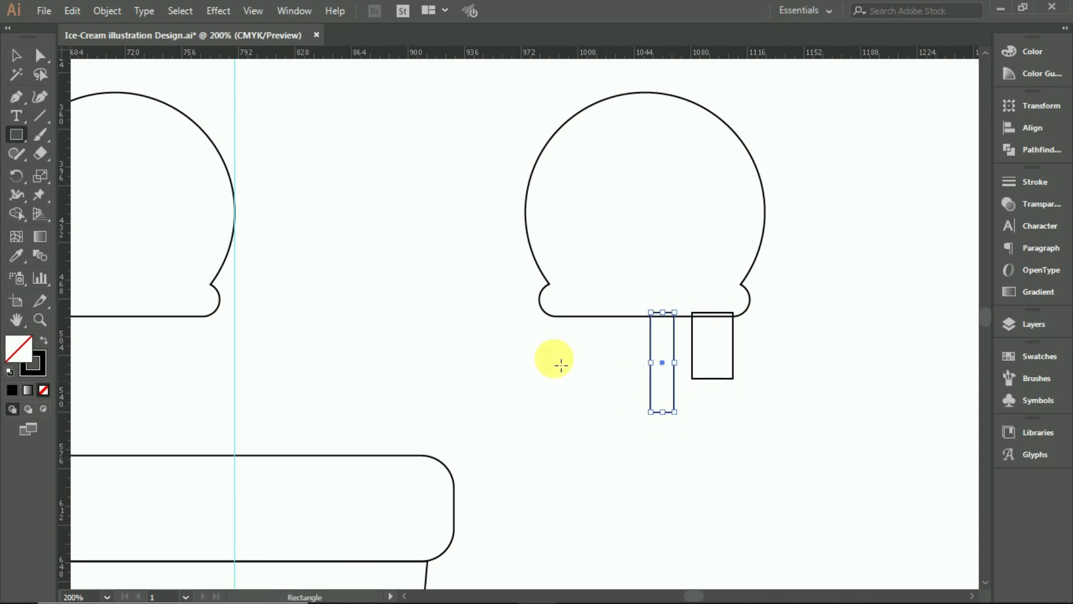
left_click(40, 55)
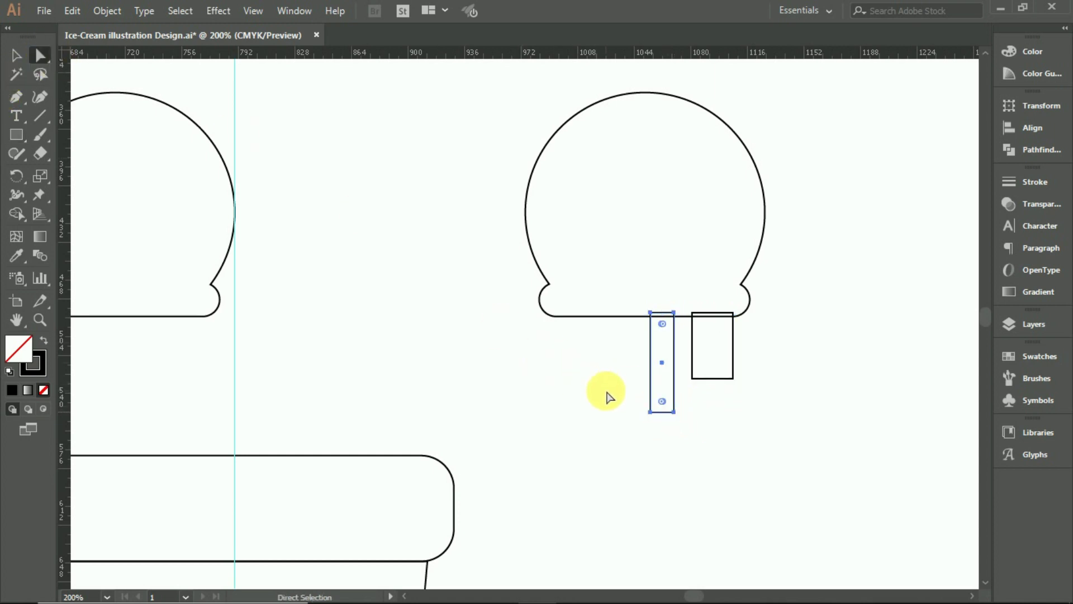
left_click_drag(609, 397, 719, 434)
mouse_move(662, 401)
left_mouse_down()
mouse_move(665, 350)
mouse_move(747, 400)
mouse_move(719, 336)
left_mouse_up()
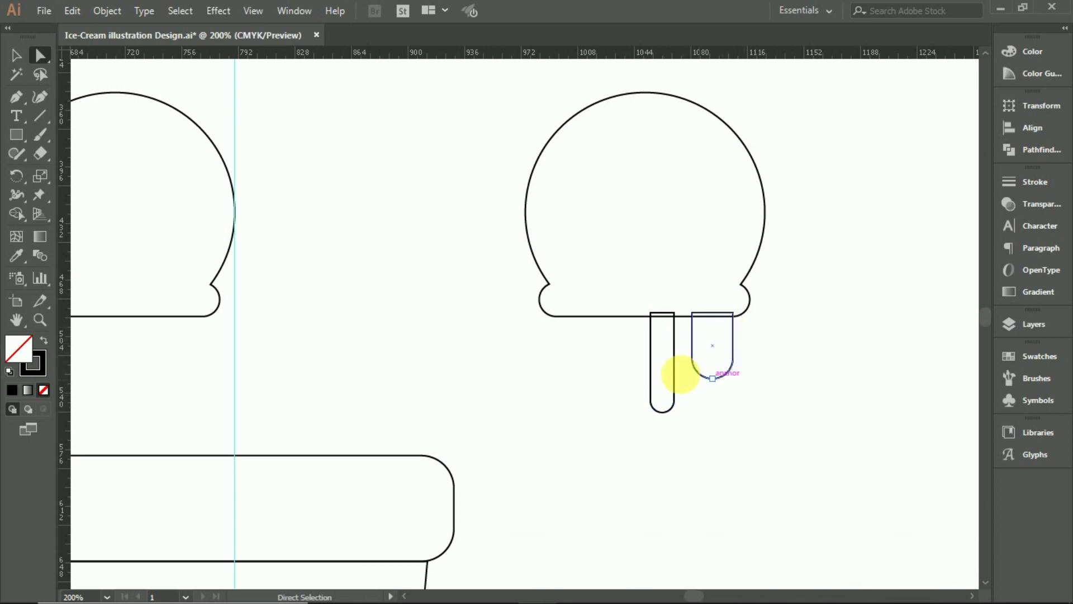
left_click(603, 338)
scroll(603, 338, "down", 2)
Duplicate the plain scoop to the left
scroll(601, 336, "down", 1)
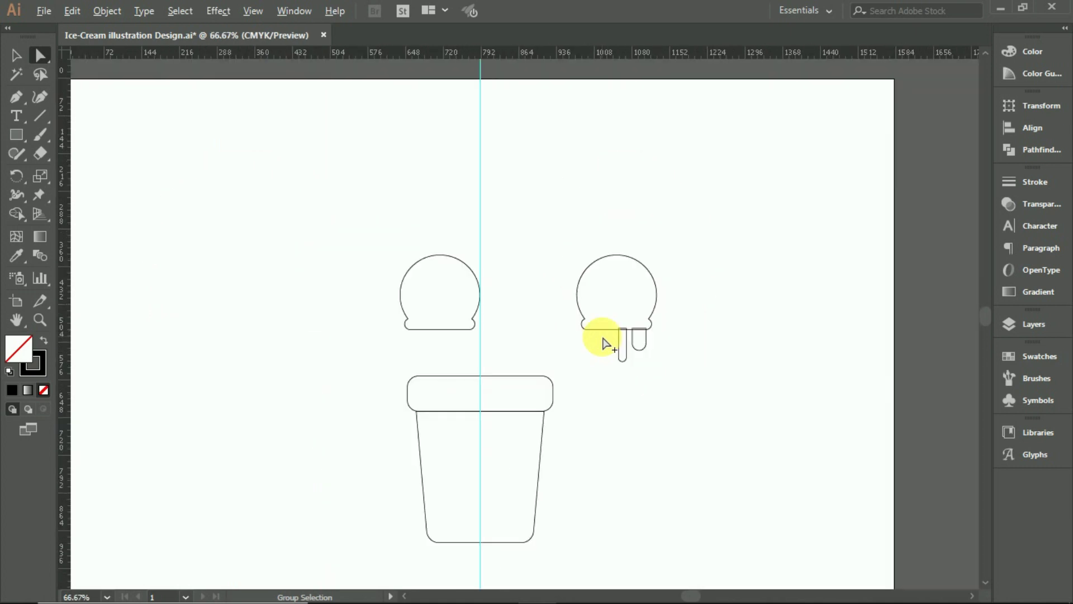
key("v")
left_click_drag(560, 265, 365, 292)
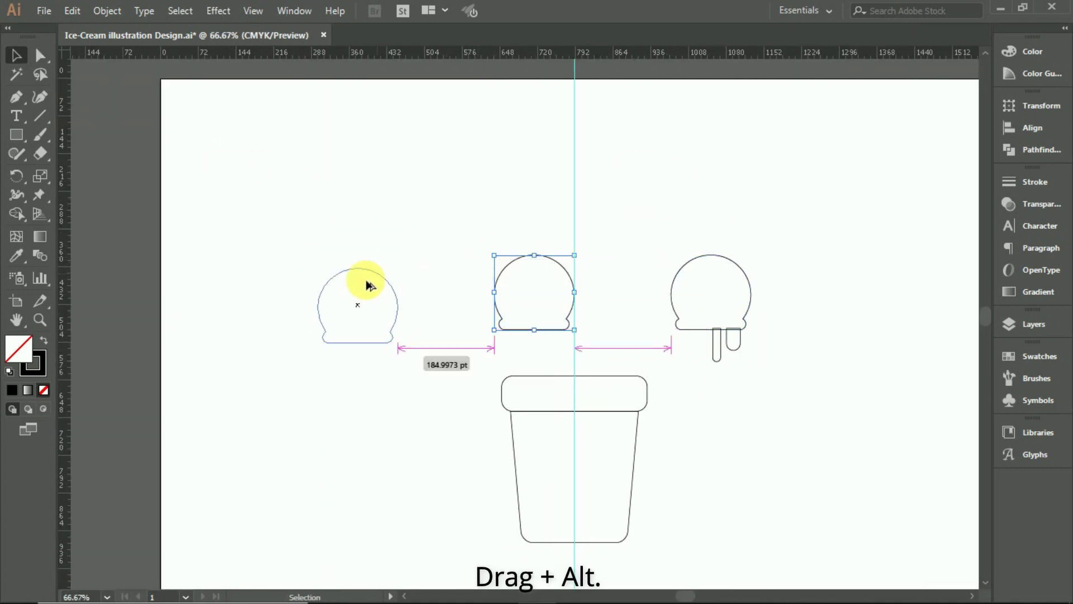
left_click(445, 242)
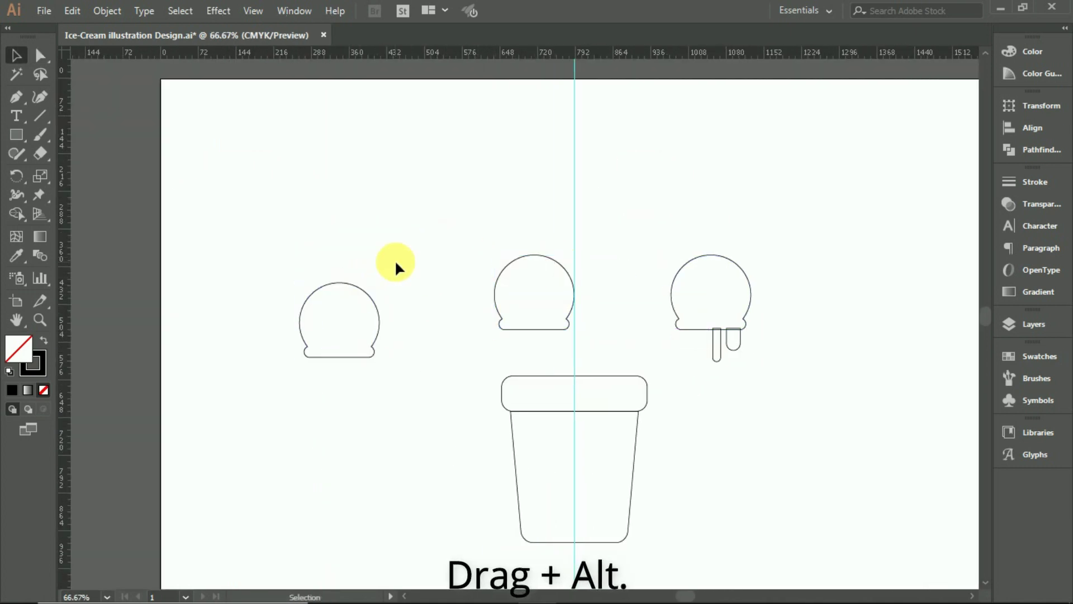
Draw a drip rectangle under the left scoop and round its bottom
scroll(338, 364, "up", 2)
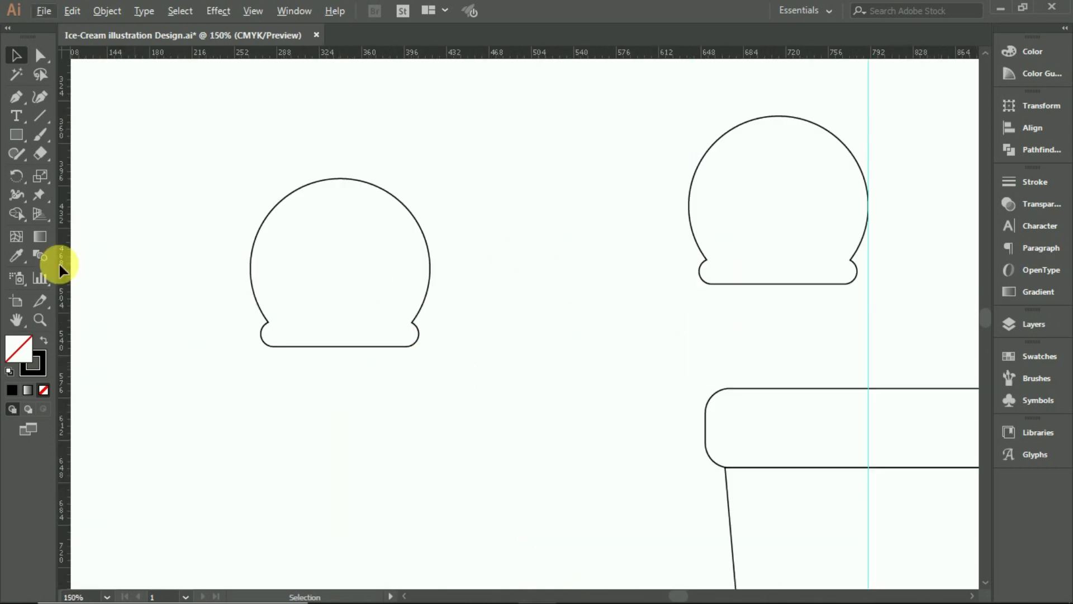
left_click(14, 133)
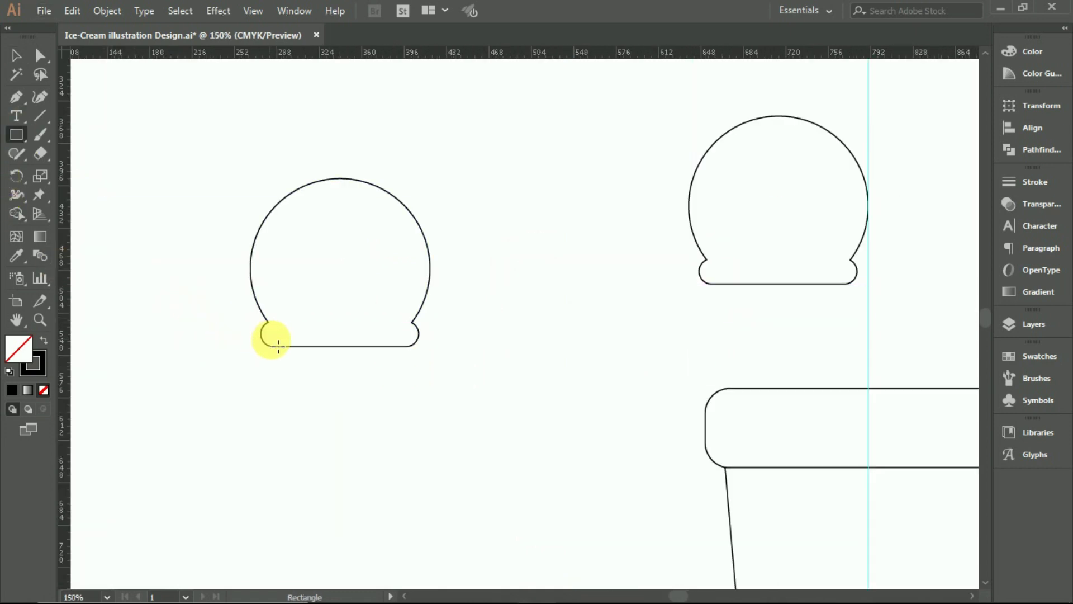
left_click_drag(281, 342, 319, 403)
left_click(39, 55)
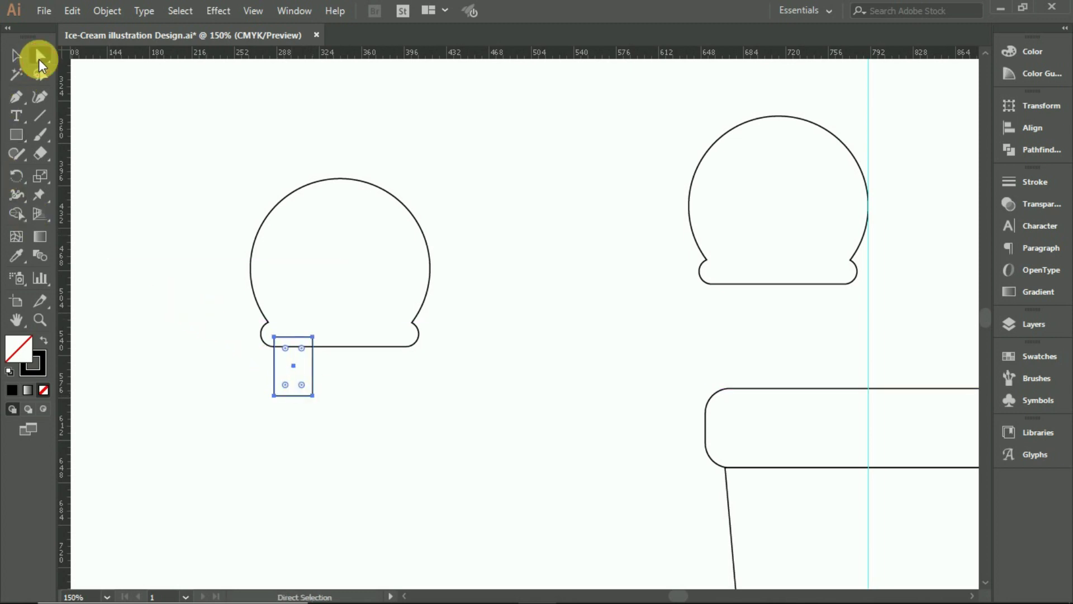
mouse_move(246, 374)
left_mouse_down()
mouse_move(330, 408)
mouse_move(296, 347)
left_mouse_up()
Merge the left scoop with its drip using Shape Builder
left_click(16, 54)
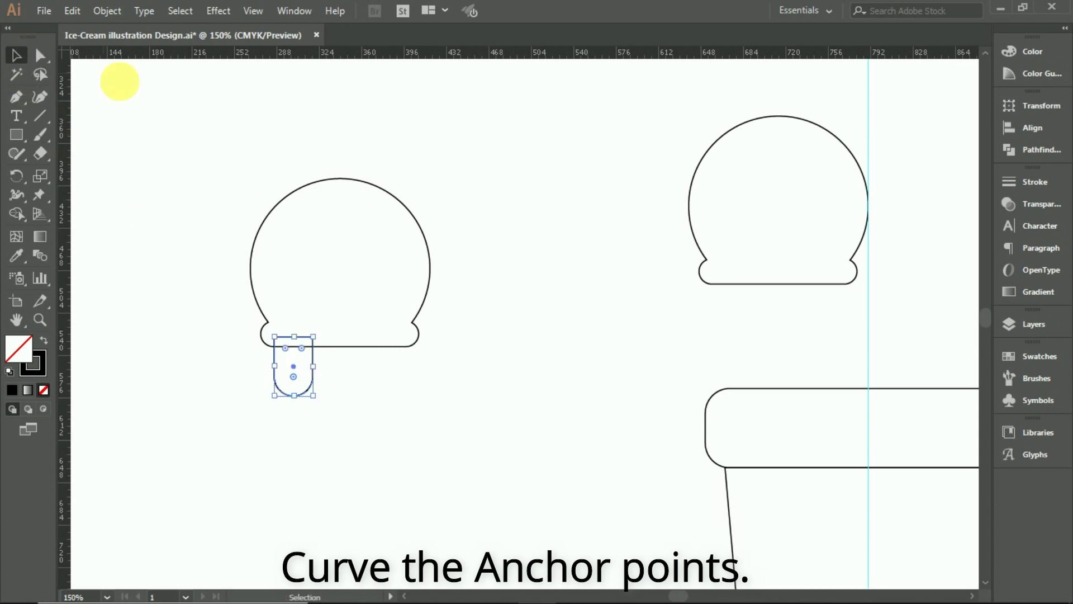
left_click_drag(220, 146, 403, 412)
left_click(16, 213)
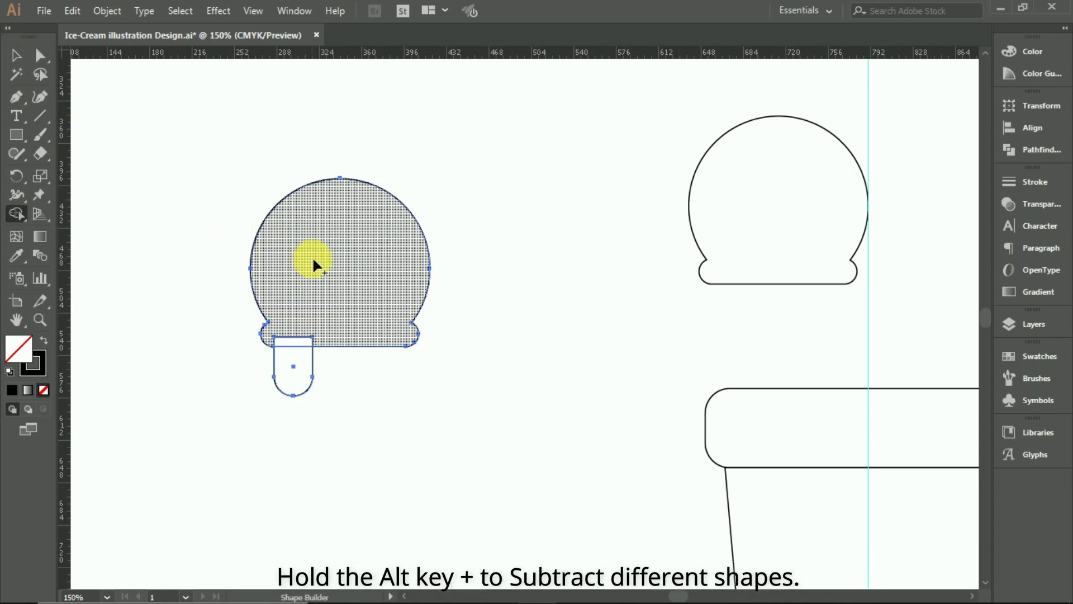
left_click_drag(313, 257, 300, 364)
key("ctrl+minus")
key("ctrl+minus")
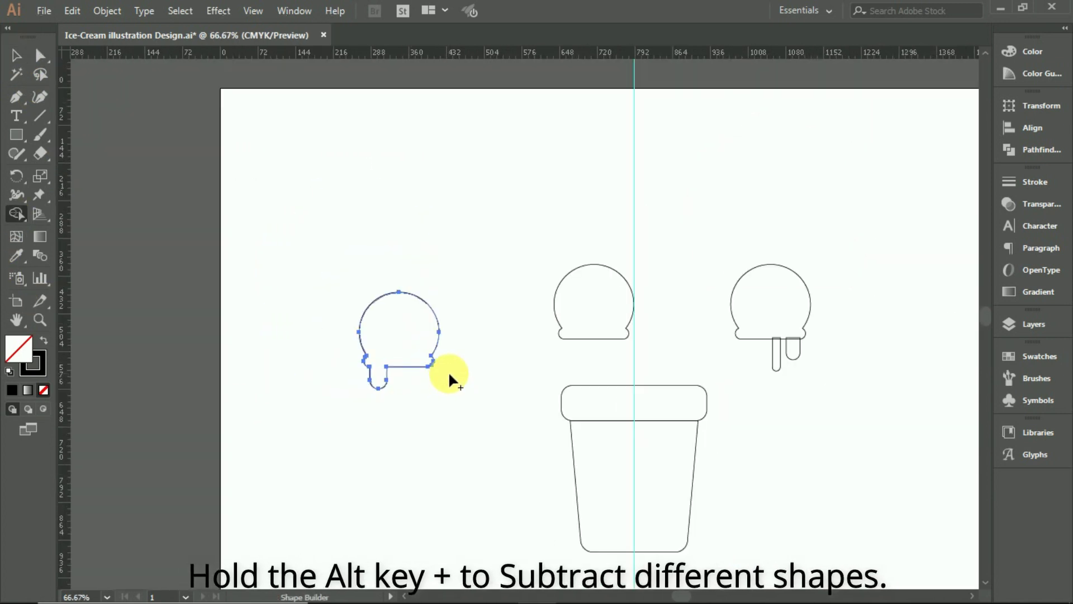
Merge the right scoop with both its drips using Shape Builder
key("v")
left_click_drag(626, 246, 770, 378)
left_click(16, 213)
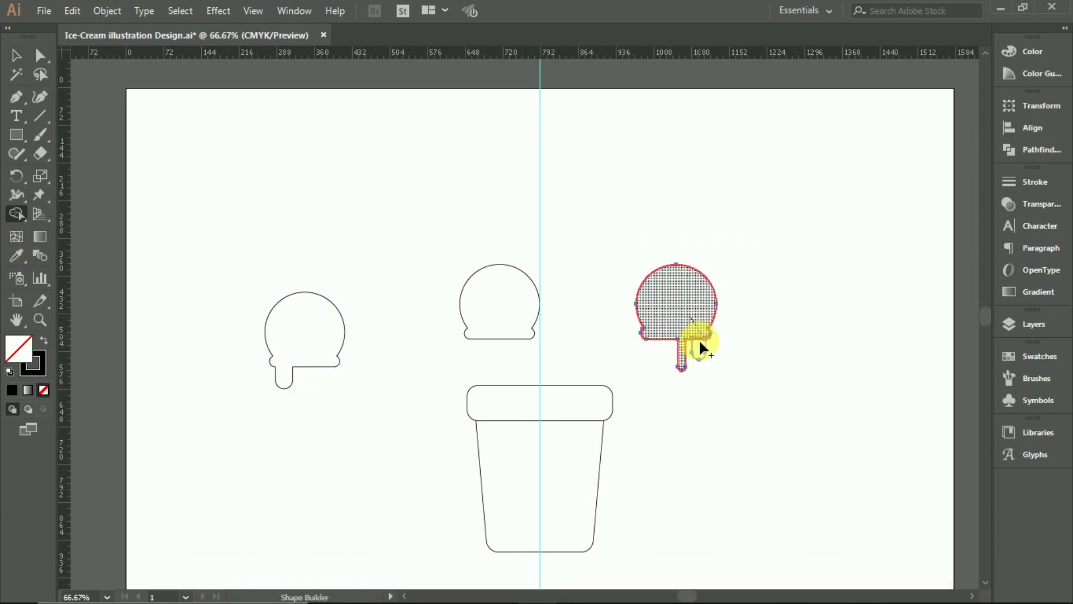
left_click_drag(689, 324, 696, 344)
left_click(15, 56)
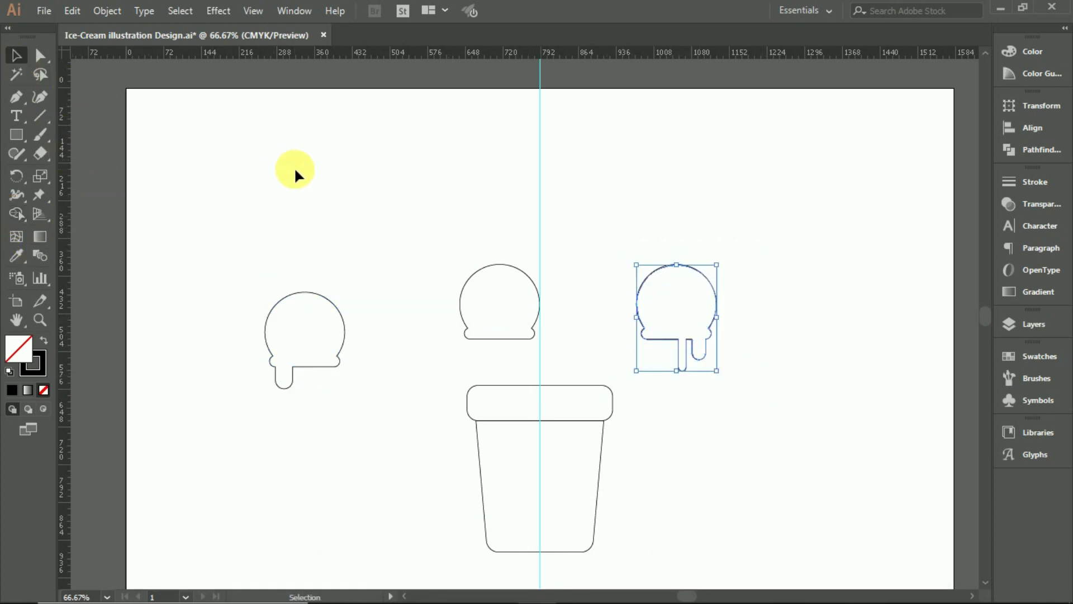
left_click(390, 235)
Move the plain scoop aside and place the two dripping scoops on the cone band
left_click(480, 280)
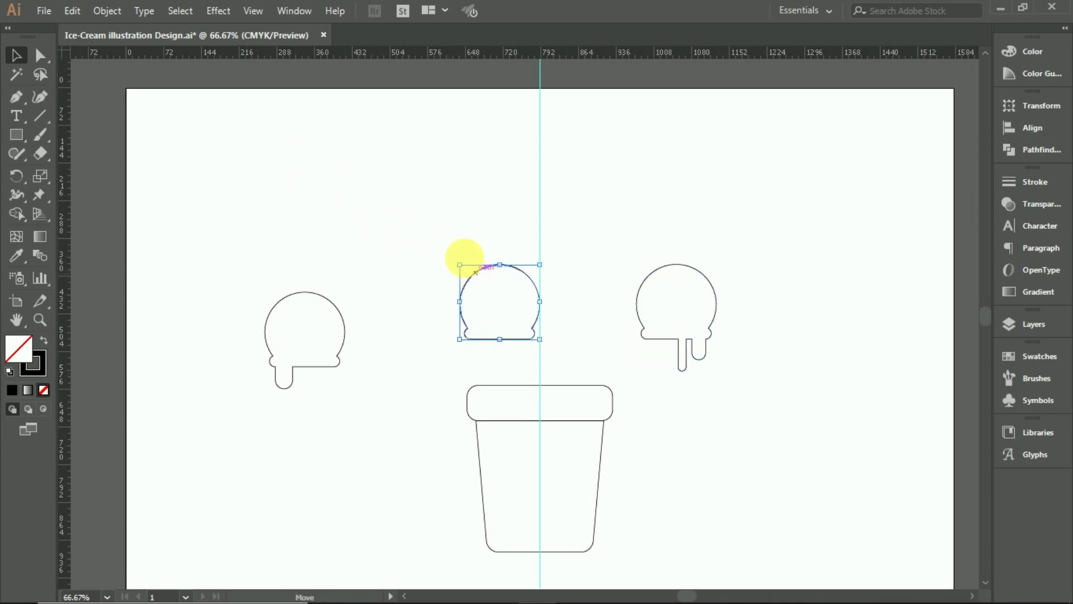
left_click_drag(465, 258, 441, 190)
left_click_drag(659, 287, 739, 396)
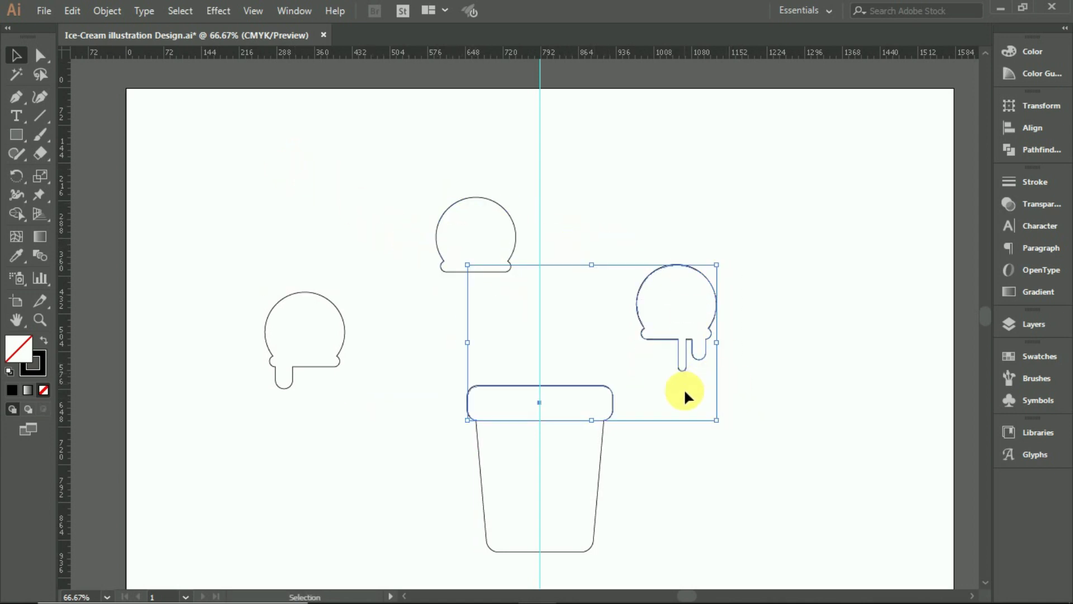
left_click(652, 260)
mouse_move(682, 231)
left_mouse_down()
mouse_move(738, 355)
mouse_move(582, 368)
mouse_move(593, 379)
left_mouse_up()
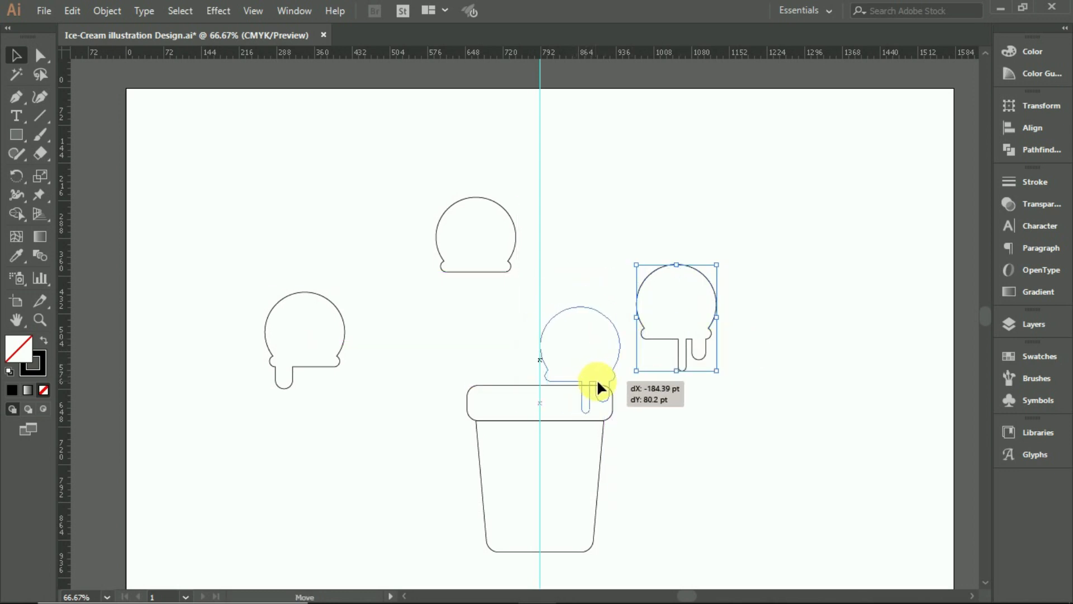
left_click_drag(592, 375, 588, 374)
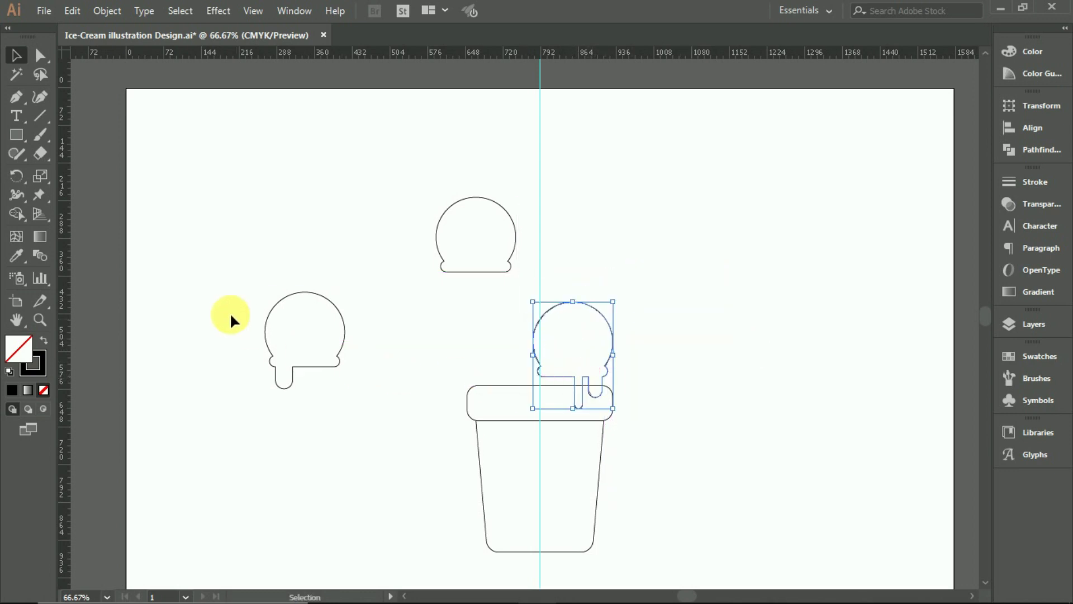
mouse_move(215, 286)
left_mouse_down()
mouse_move(367, 388)
mouse_move(542, 368)
mouse_move(529, 371)
left_mouse_up()
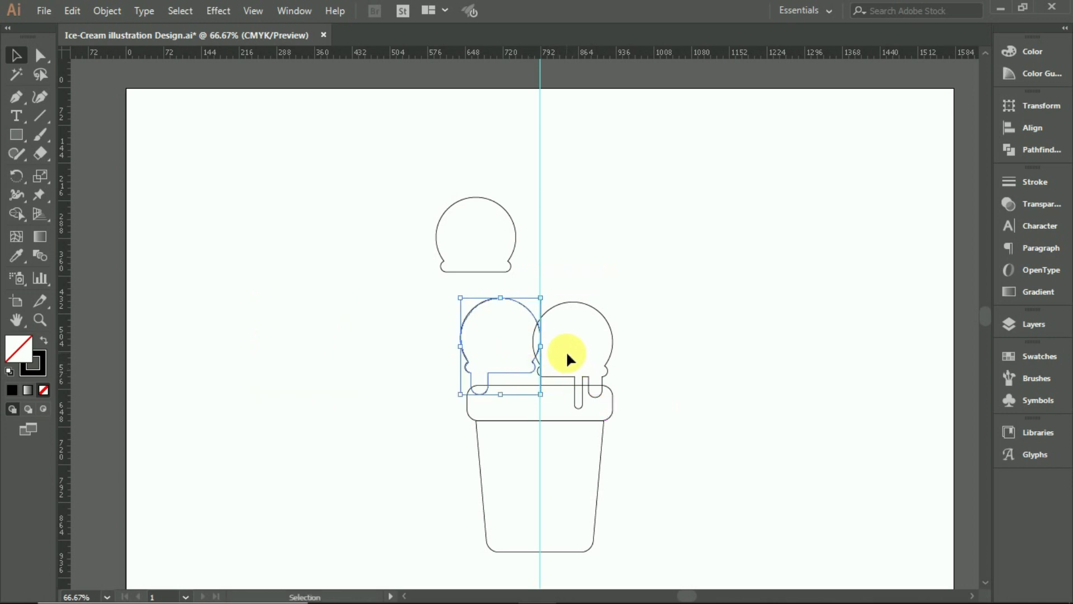
Nudge both dripping scoops down onto the band, shifting the left one right
scroll(566, 351, "up", 1)
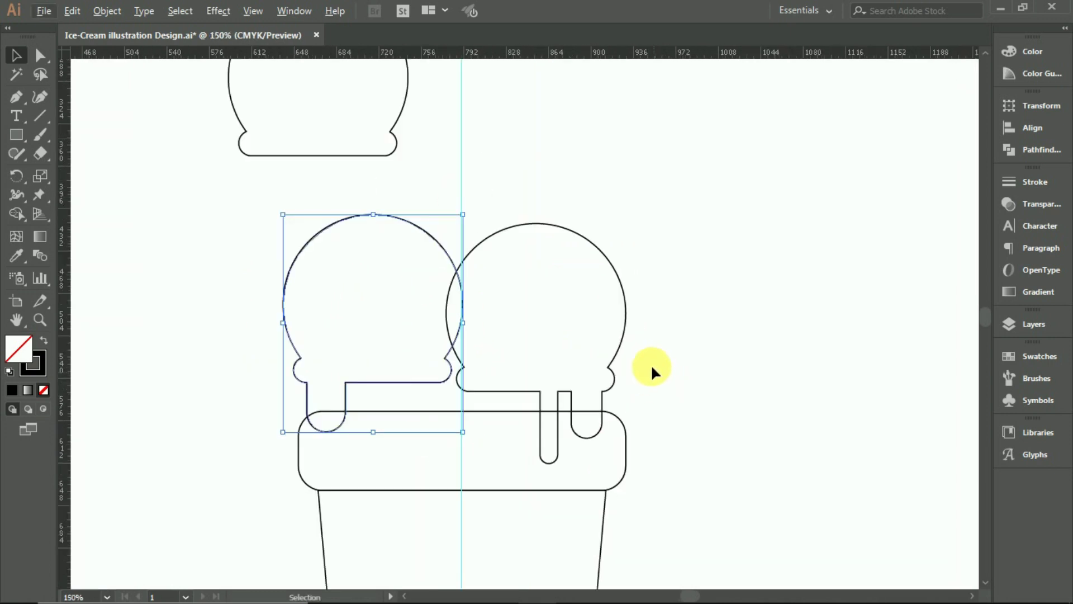
scroll(655, 380, "up", 1)
left_click(618, 353)
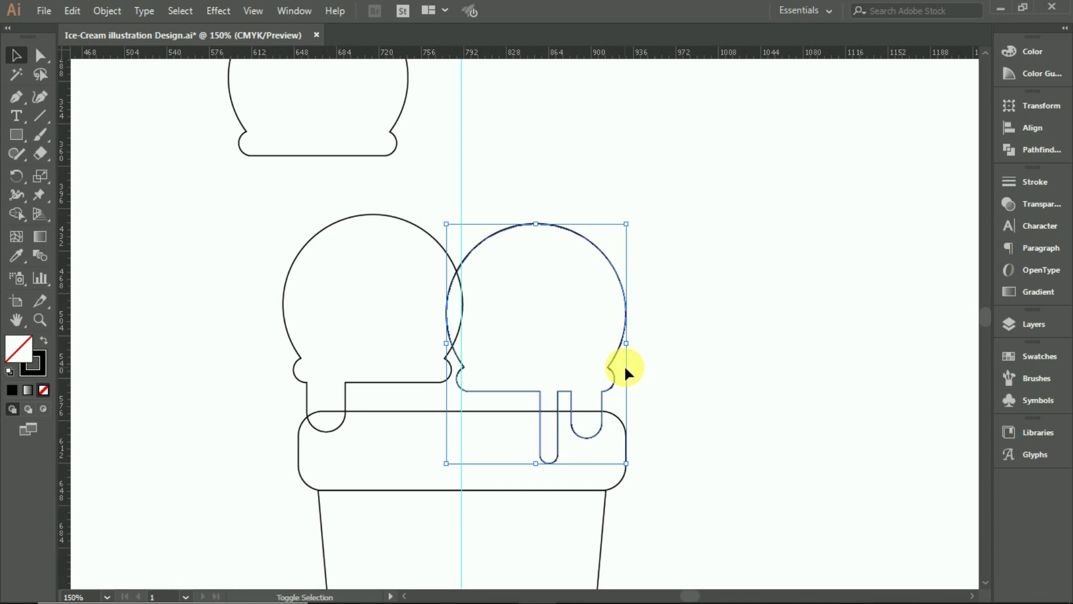
key("shift+Down")
key("shift+Down")
left_click(433, 401)
key("shift+Down")
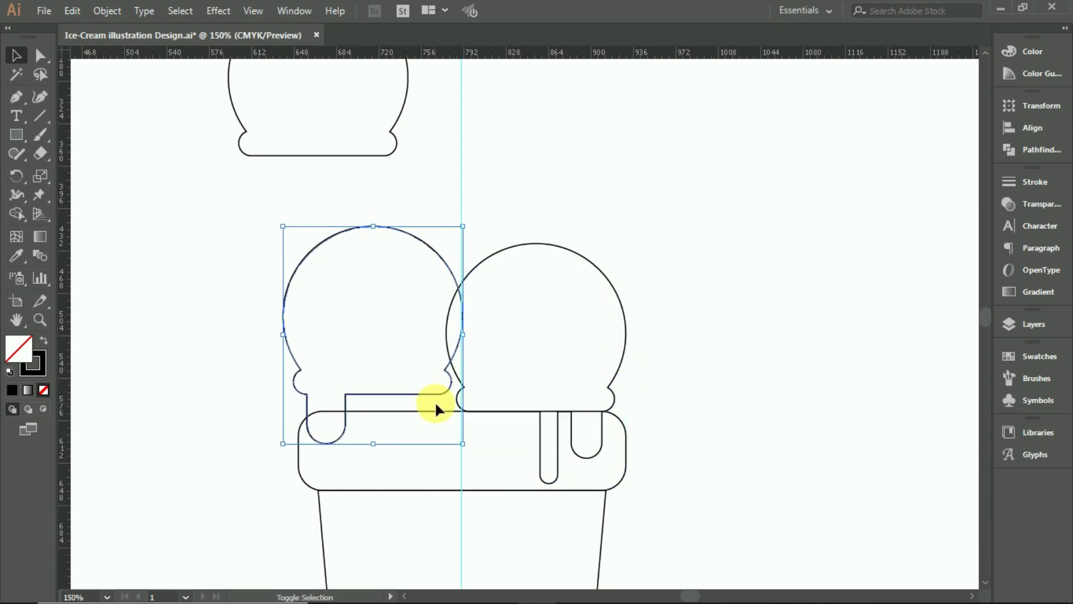
key("shift+Down")
key("Down")
key("Down")
key("Down")
key("Down")
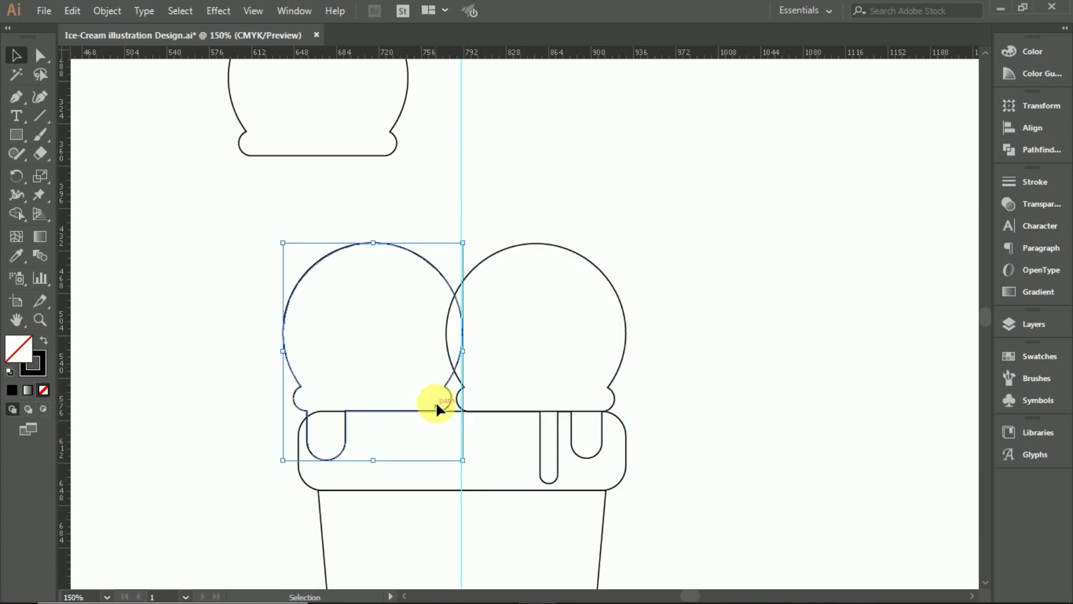
key("Down")
key("Down")
key("shift+Right")
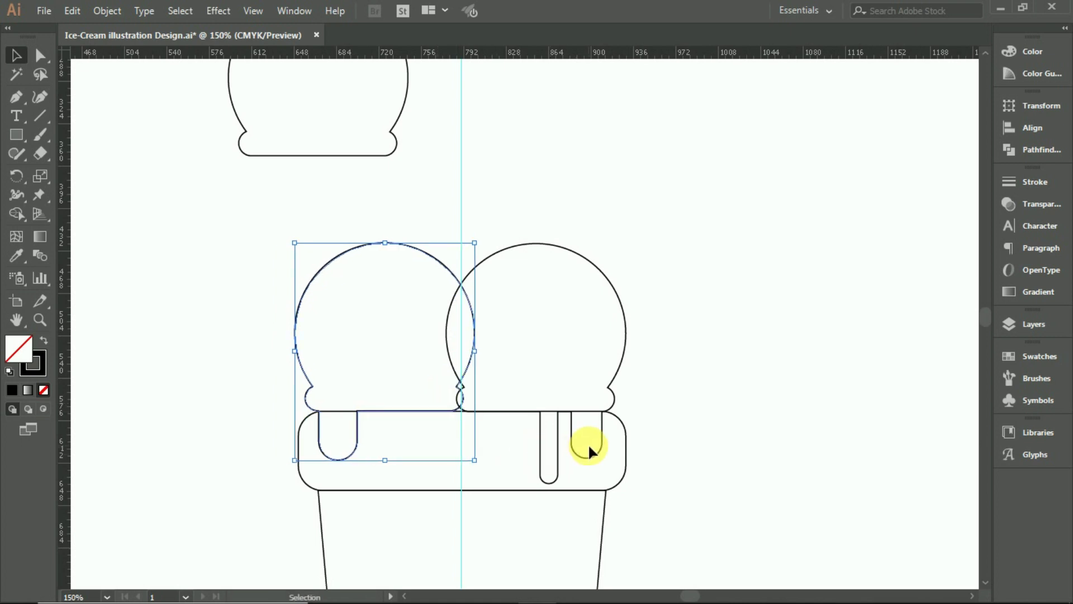
key("Right")
key("Right")
key("Right")
key("Right")
key("Right")
key("Right")
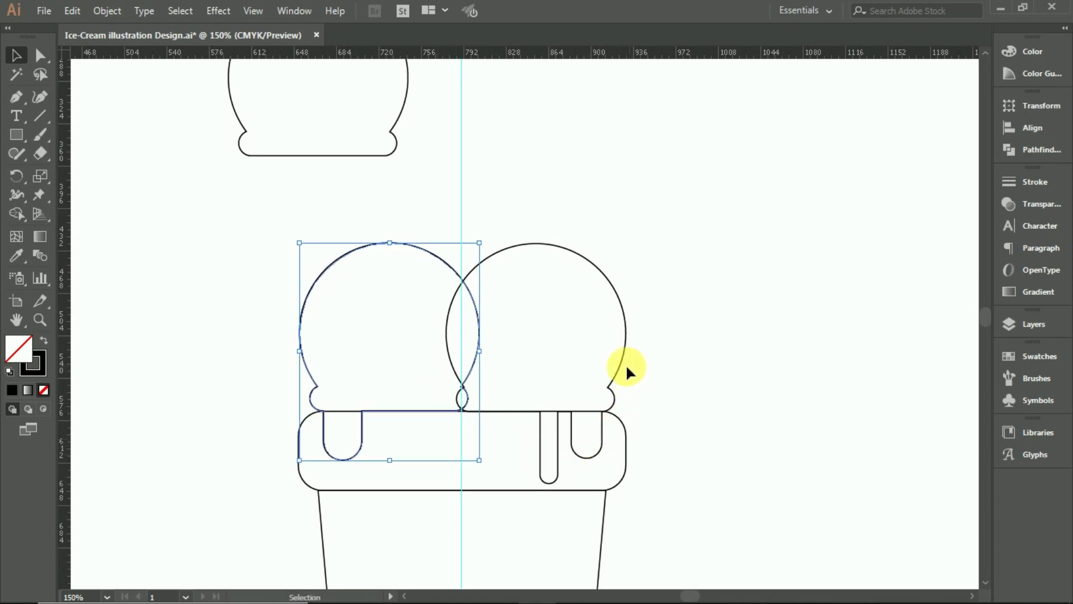
Nudge the two scoops toward each other so they overlap at the centre
left_click(624, 367)
key("shift+Left")
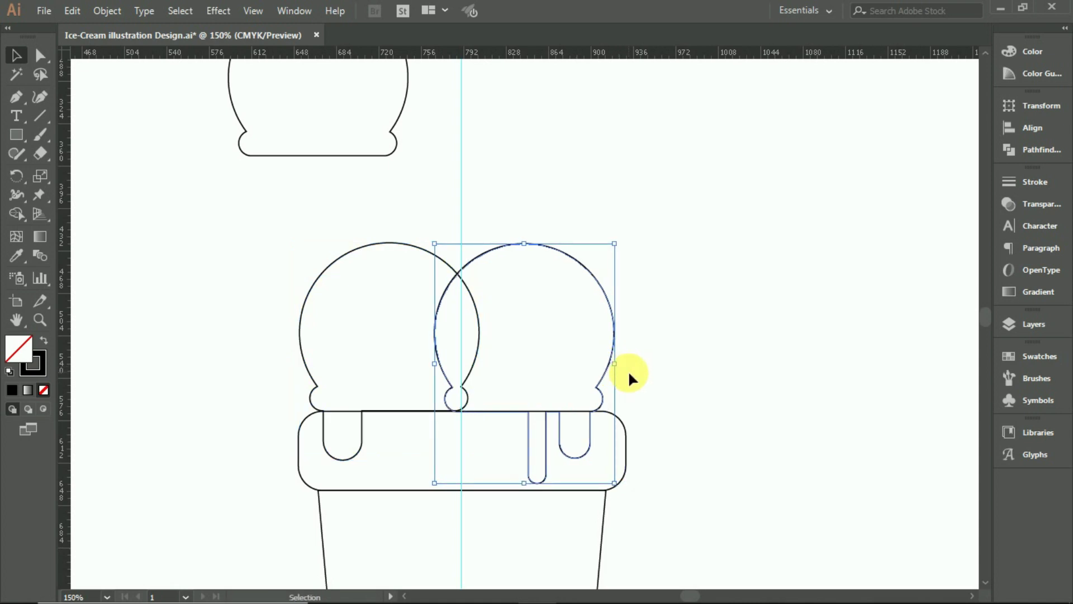
key("Up")
key("Up")
left_click(478, 331)
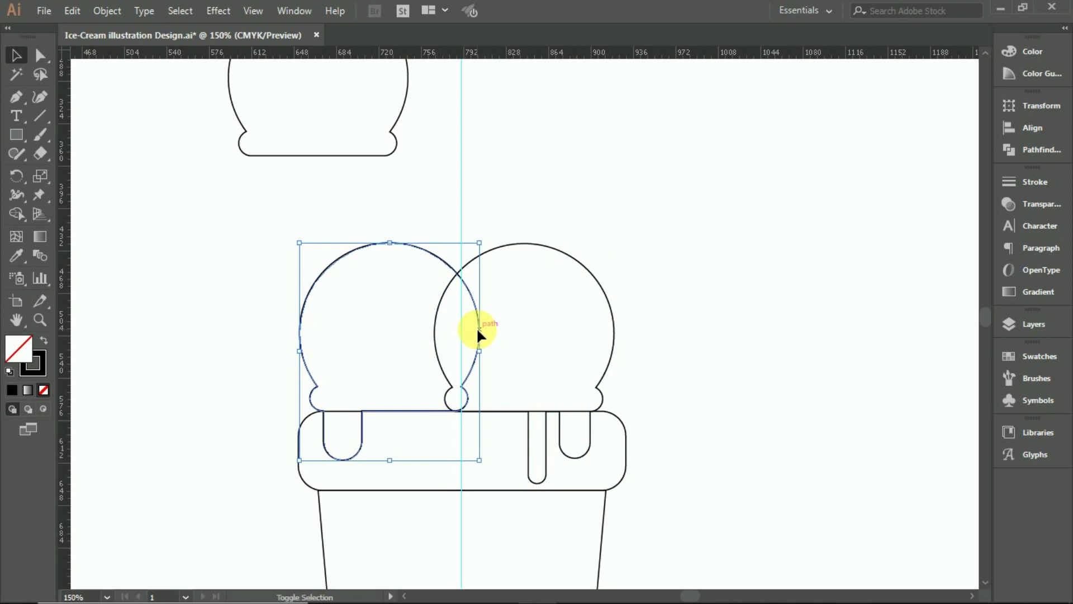
key("shift+Right")
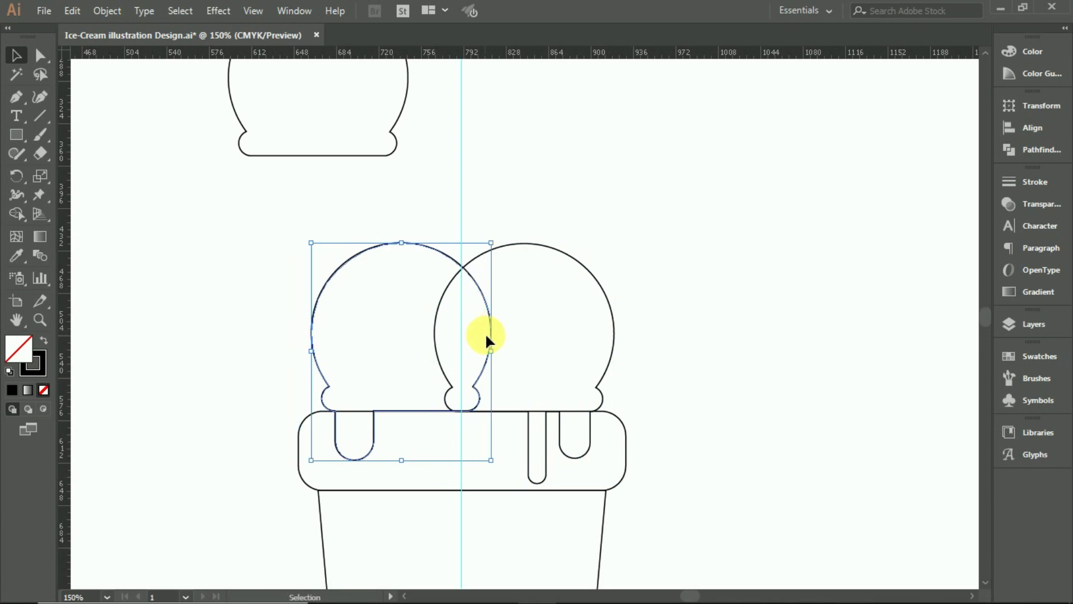
left_click(671, 336)
scroll(678, 343, "up", 1)
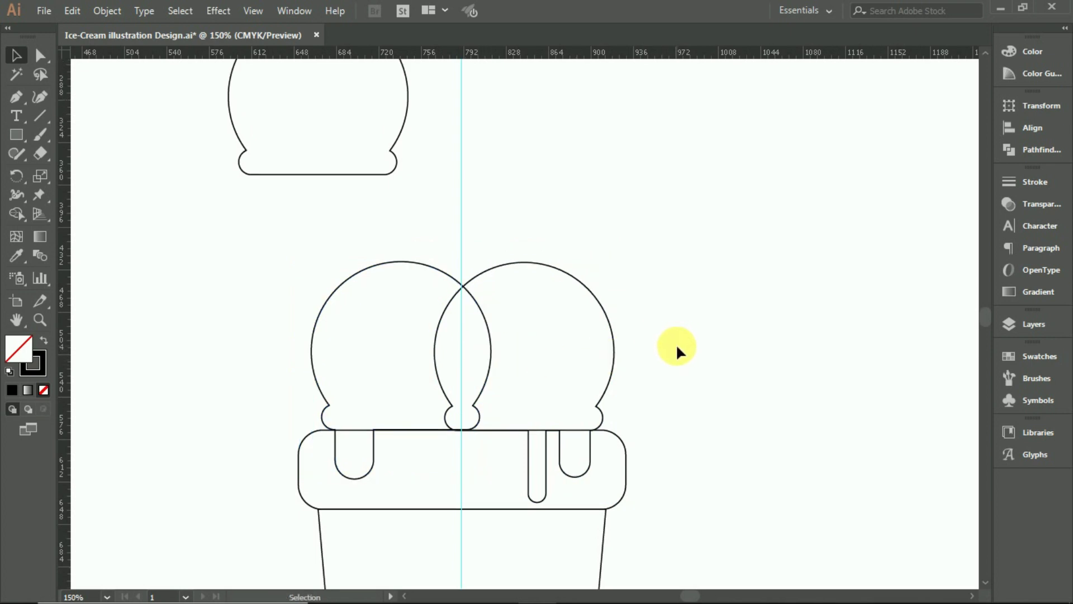
scroll(674, 351, "down", 1, "alt")
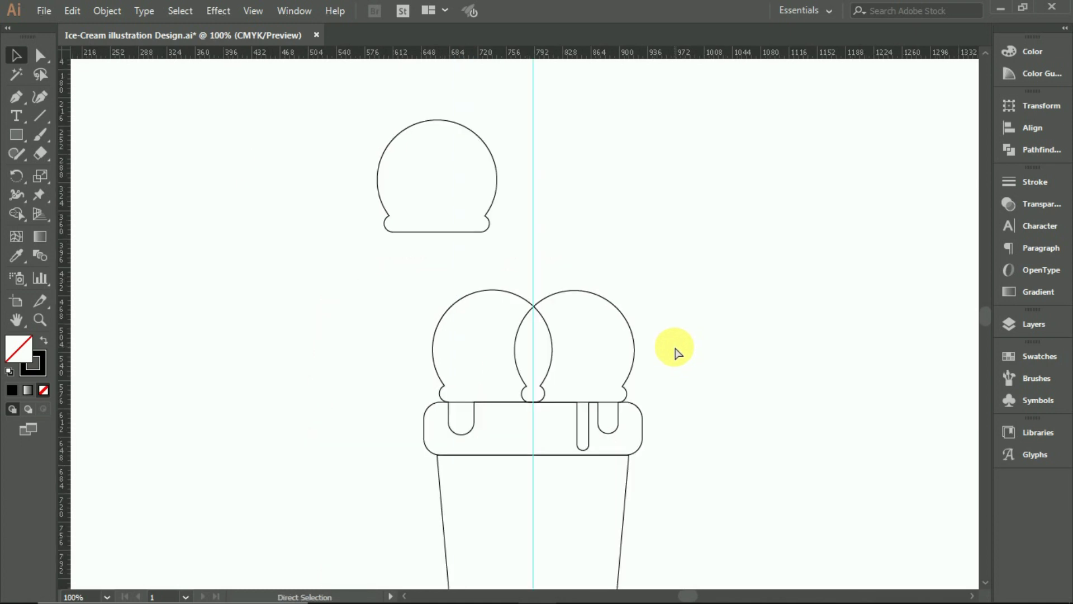
Enlarge the two dripping scoops and the cone band slightly
scroll(677, 351, "down", 1, "alt")
left_click_drag(443, 269, 561, 334)
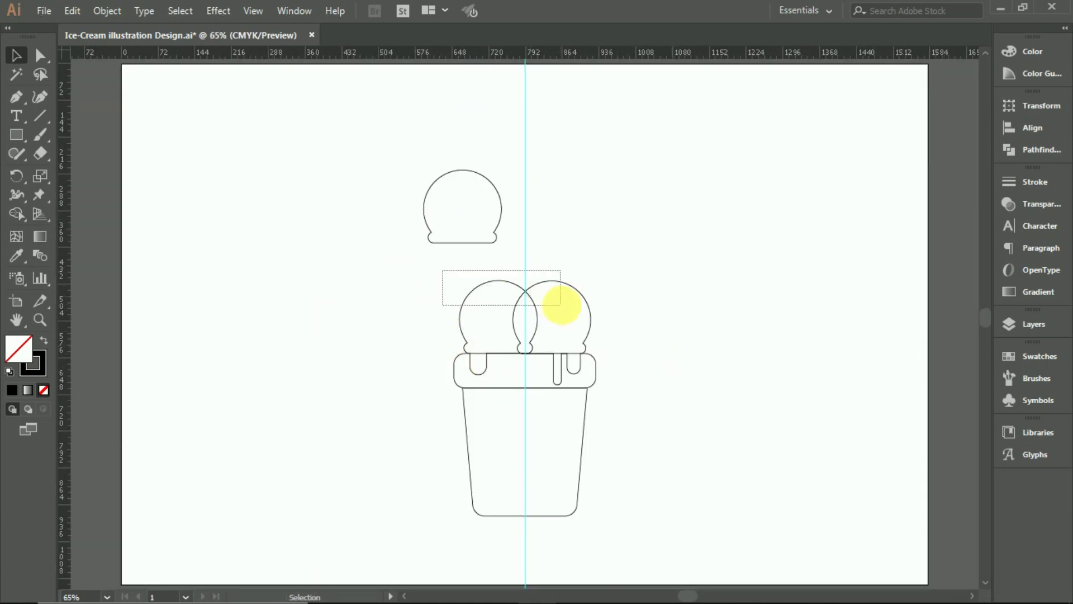
left_click_drag(591, 280, 610, 282)
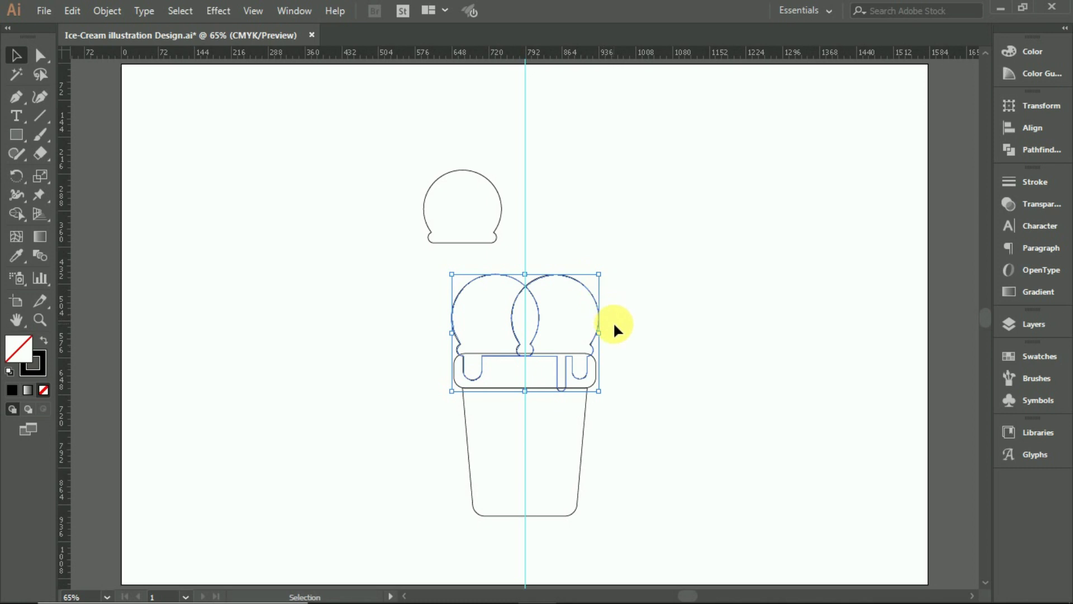
key("Up")
key("Up")
key("Up")
key("Up")
key("Up")
key("Up")
key("Up")
key("Up")
key("Up")
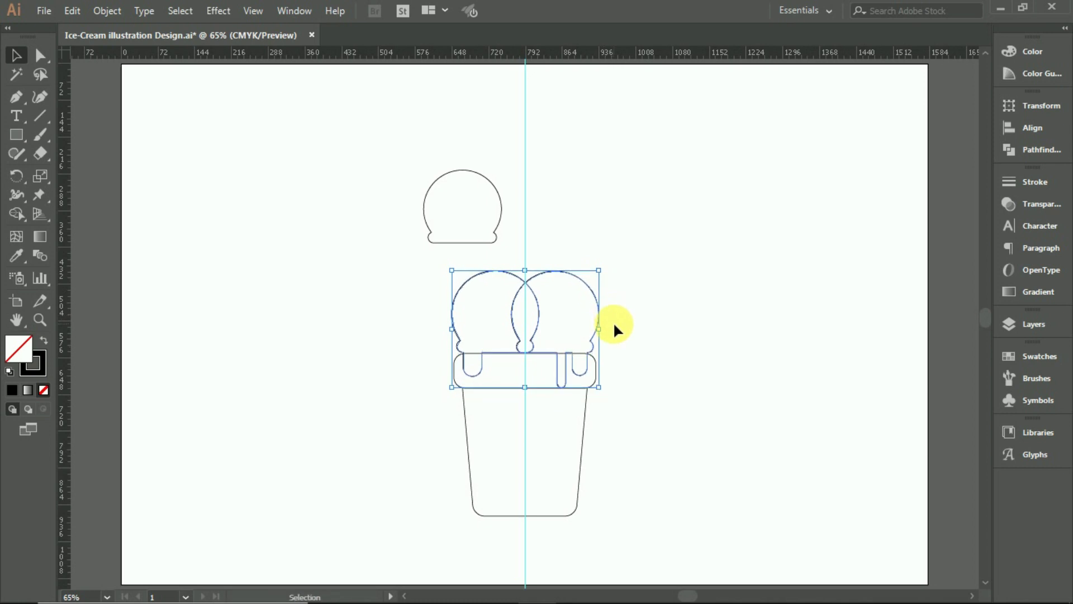
key("Down")
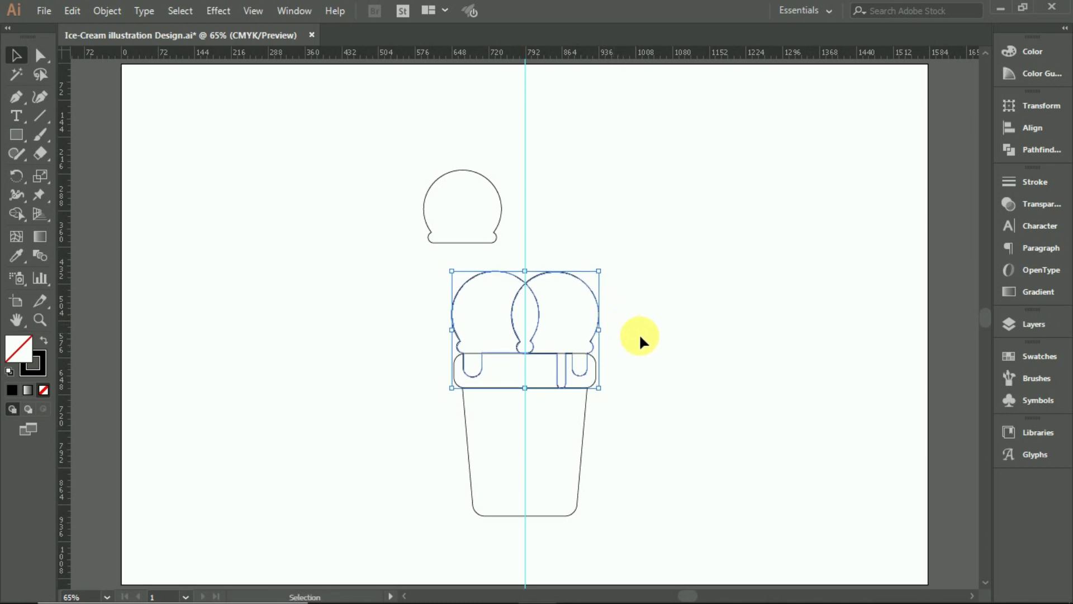
left_click(640, 334)
Stack the plain third scoop centred on top of the two
scroll(641, 334, "up", 1)
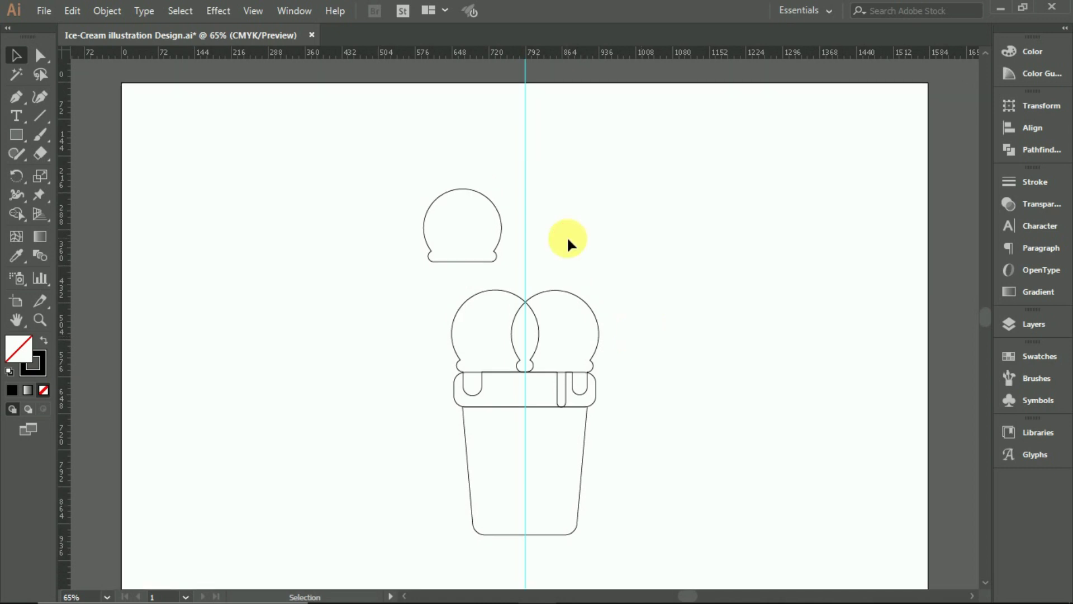
scroll(566, 236, "up", 1, "alt")
mouse_move(469, 251)
left_mouse_down()
mouse_move(517, 288)
mouse_move(574, 274)
left_mouse_up()
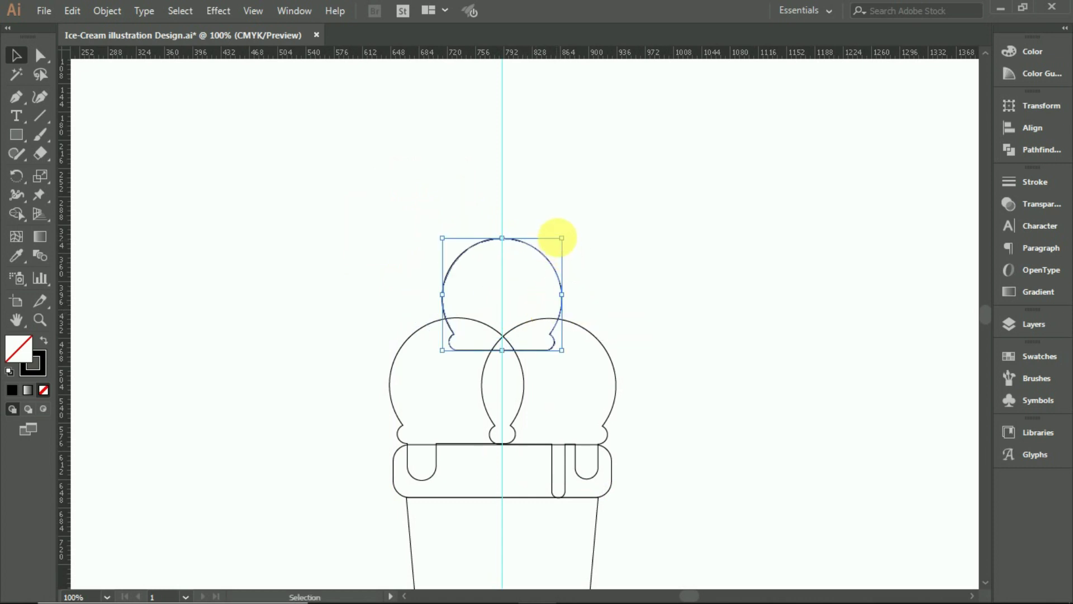
left_click(627, 260)
Move the whole ice cream lower on the artboard
scroll(629, 264, "down", 1)
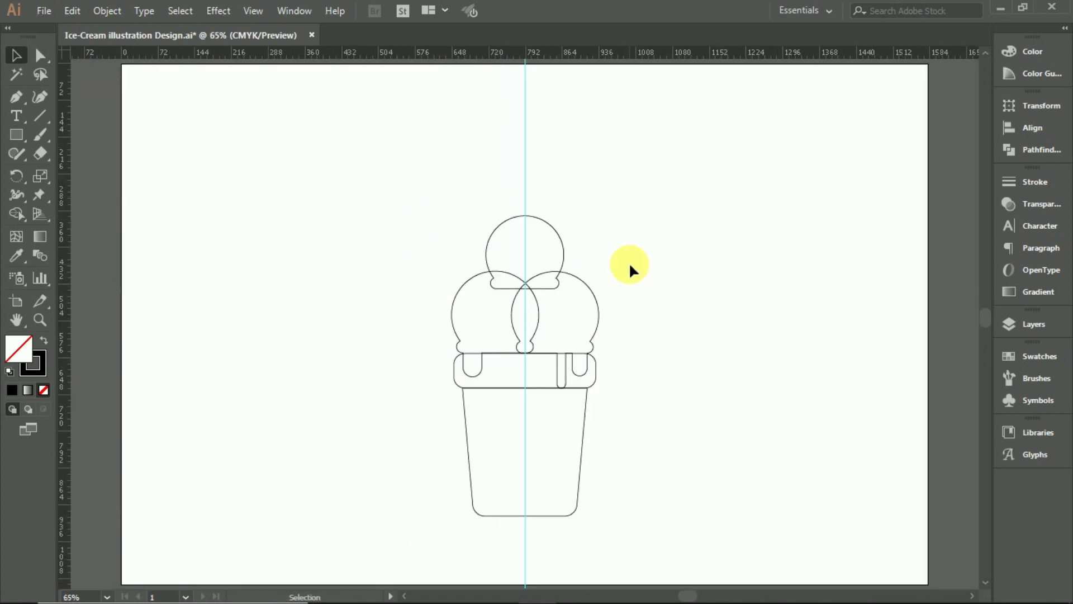
left_click(582, 455)
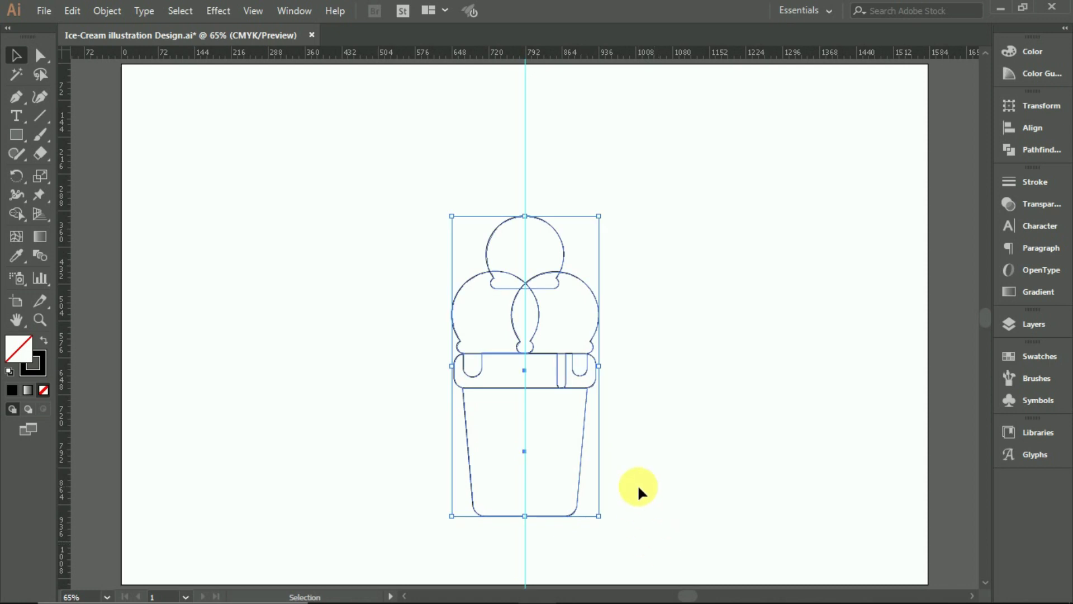
scroll(637, 485, "down", 1)
key("Down")
key("Down")
key("Down")
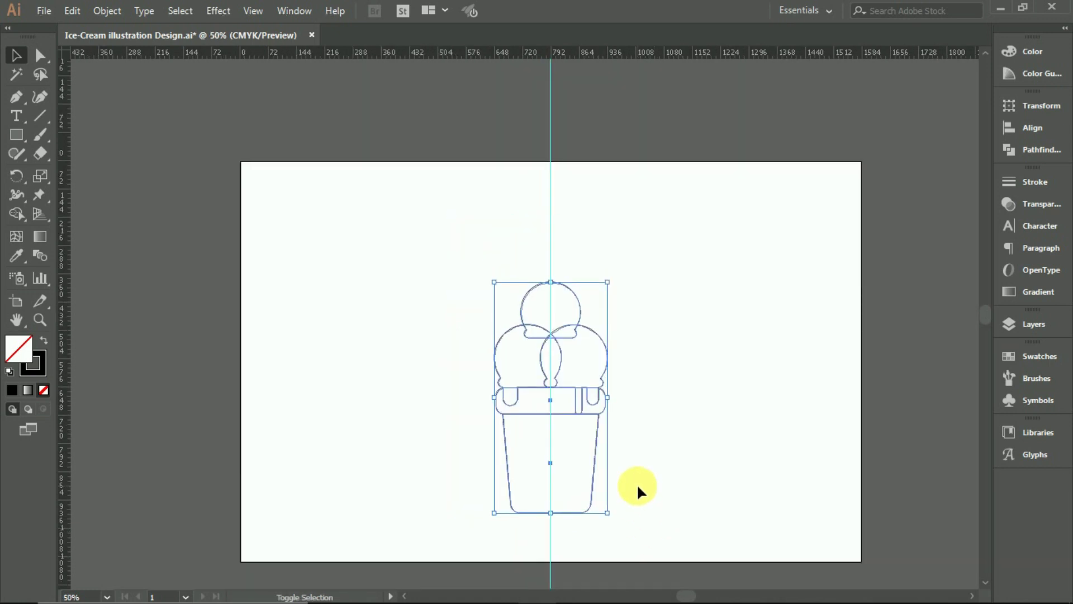
key("Down")
key("Down")
key("Down")
key("Down")
key("Down")
key("Down")
key("Down")
key("Down")
key("Down")
left_click(719, 426)
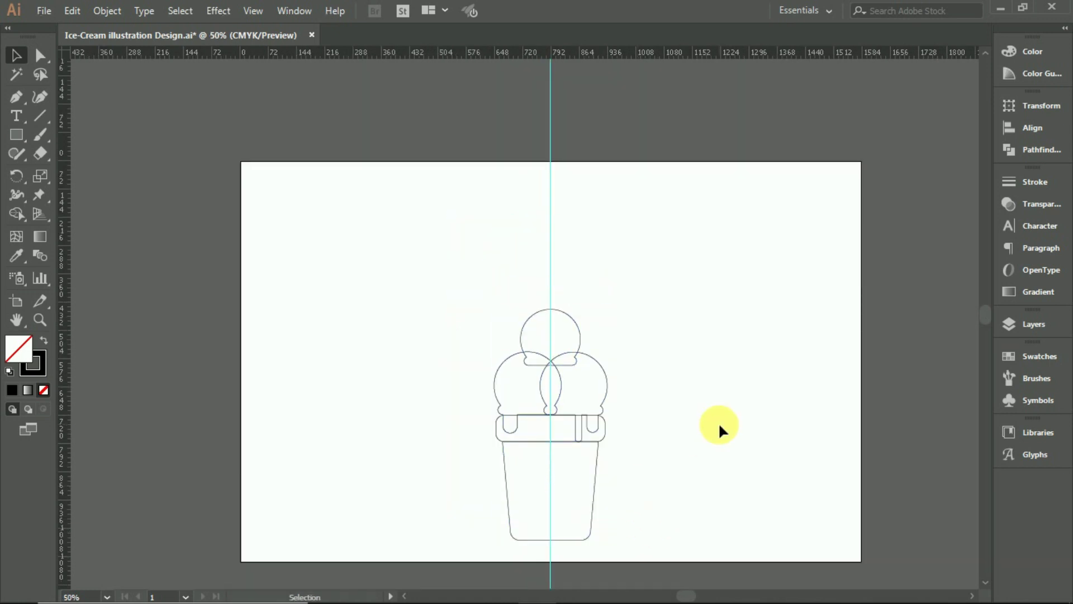
Duplicate the cone cup to the left and draw a long diagonal line above the artboard
left_click_drag(592, 497, 393, 443)
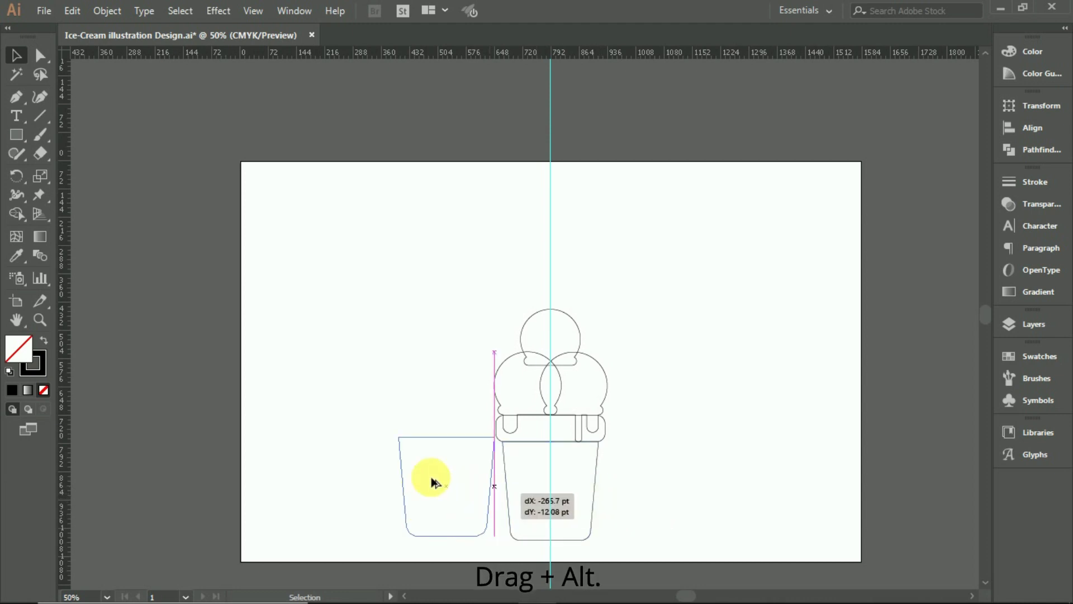
left_click(426, 450)
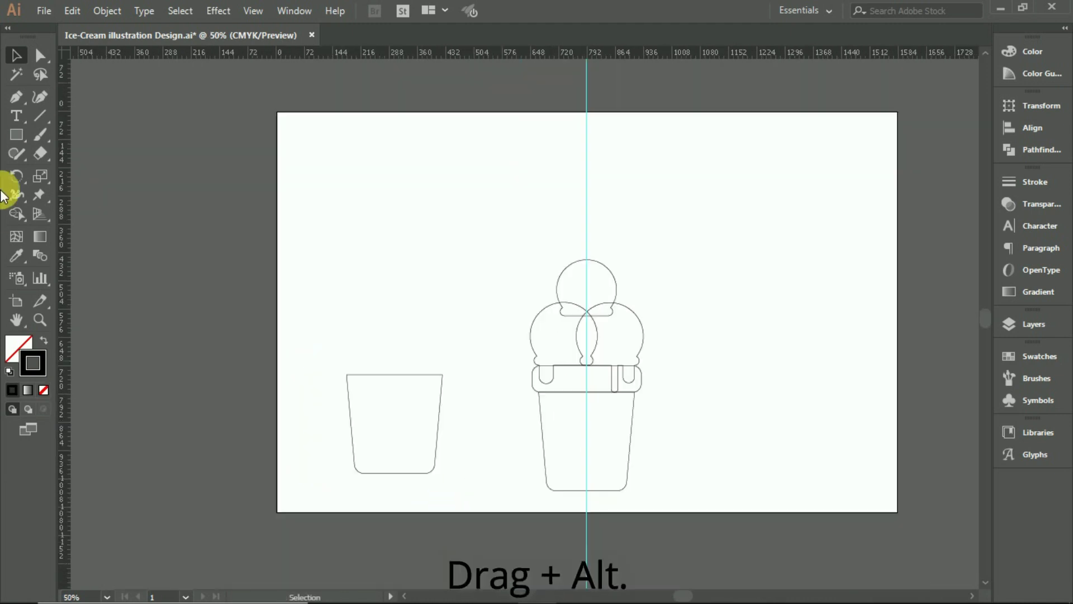
left_click(16, 97)
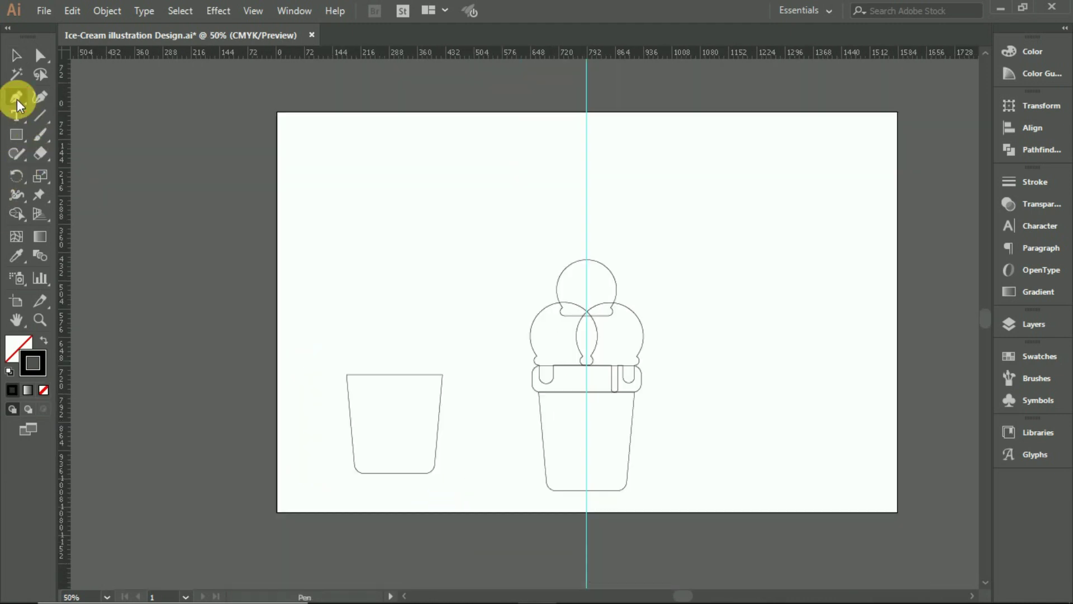
left_click(375, 80)
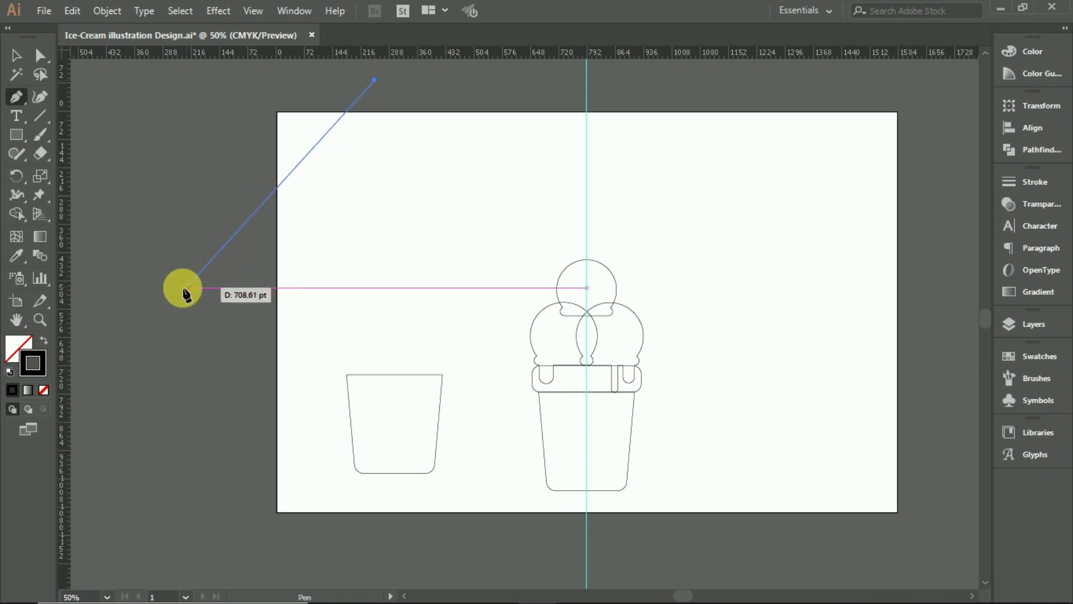
left_click(156, 320)
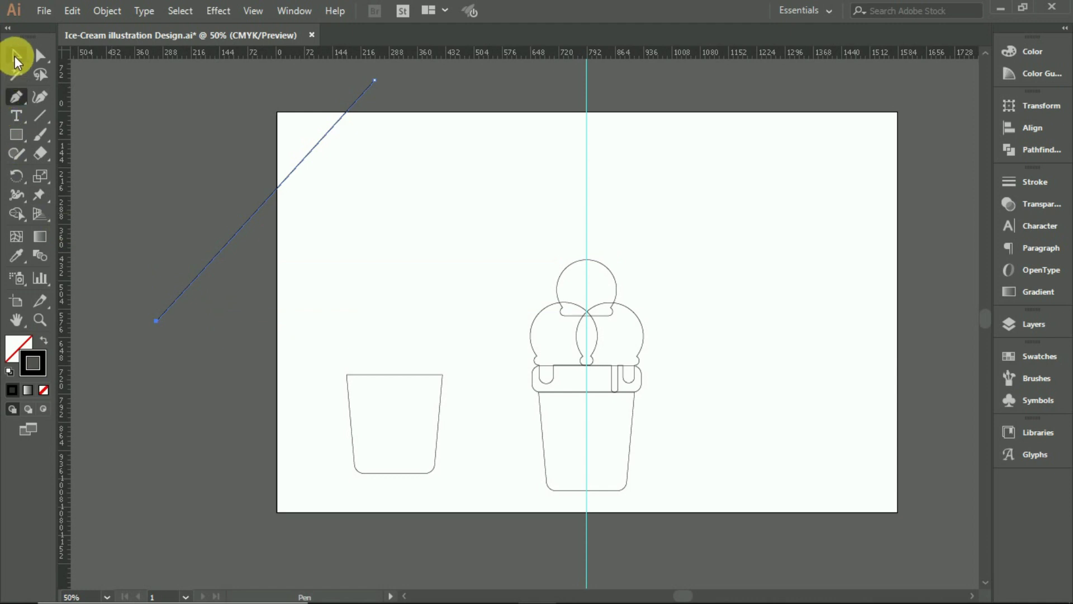
left_click(16, 54)
mouse_move(245, 230)
left_mouse_down()
mouse_move(231, 220)
mouse_move(235, 248)
left_mouse_up()
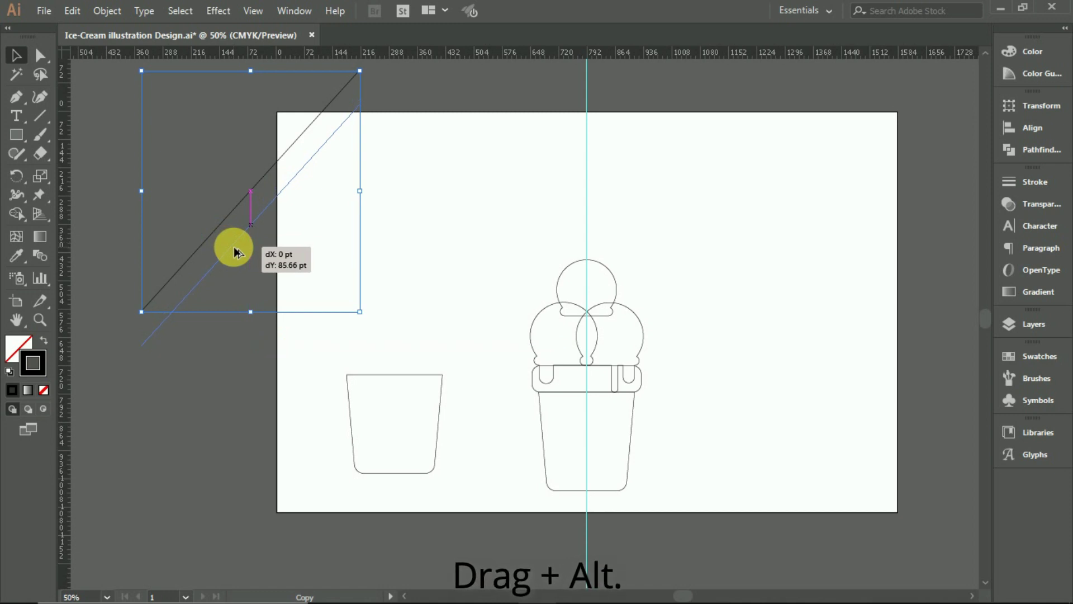
Repeat parallel copies of the line, reflect-copy them into a crosshatch, and move the cup onto it
left_click_drag(235, 252, 235, 252)
key("ctrl+d")
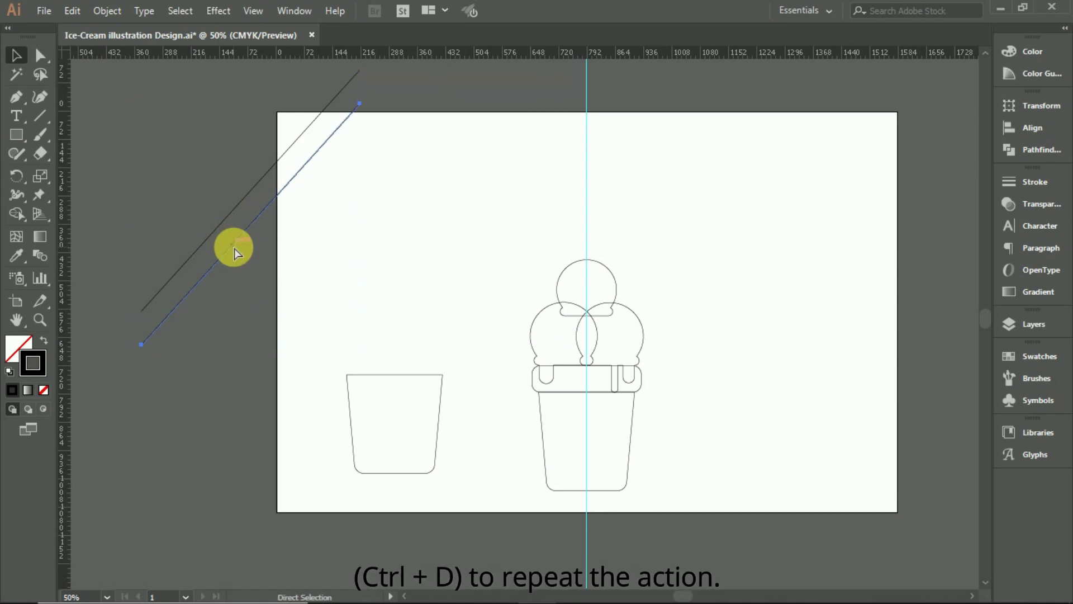
key("ctrl+d")
key("ctrl+d")
key("ctrl+d")
key("ctrl+d")
key("ctrl+d")
key("ctrl+d")
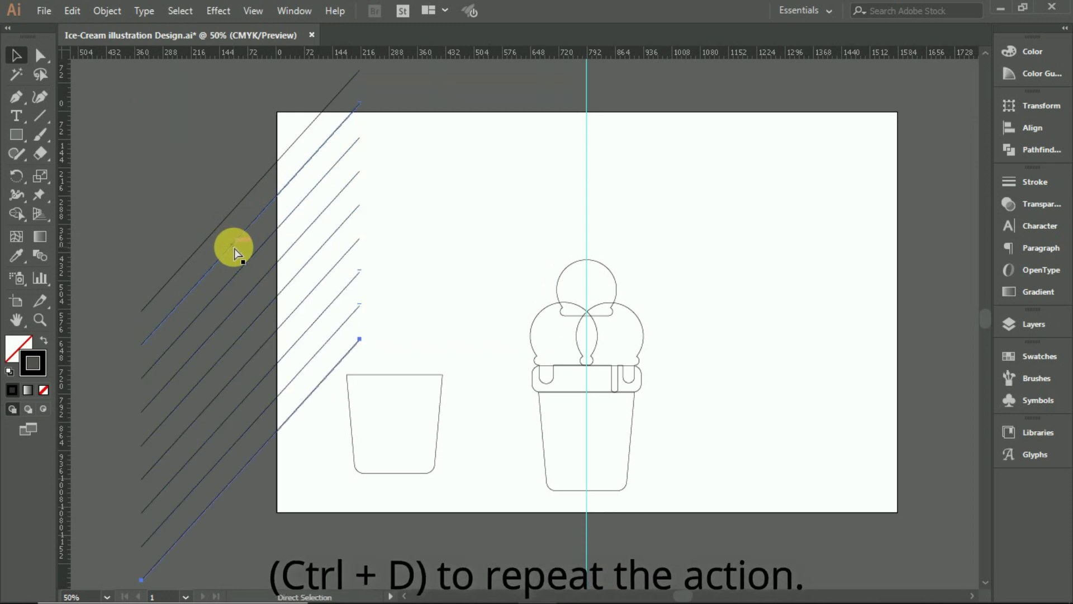
key("v")
key("ctrl+a")
right_click(229, 442)
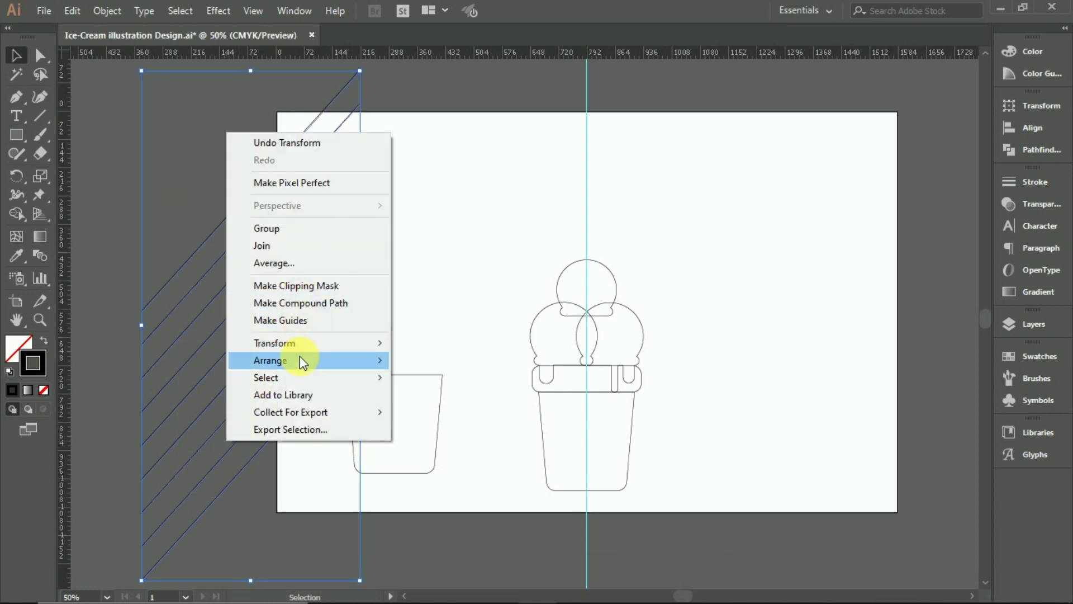
mouse_move(274, 343)
left_click(430, 400)
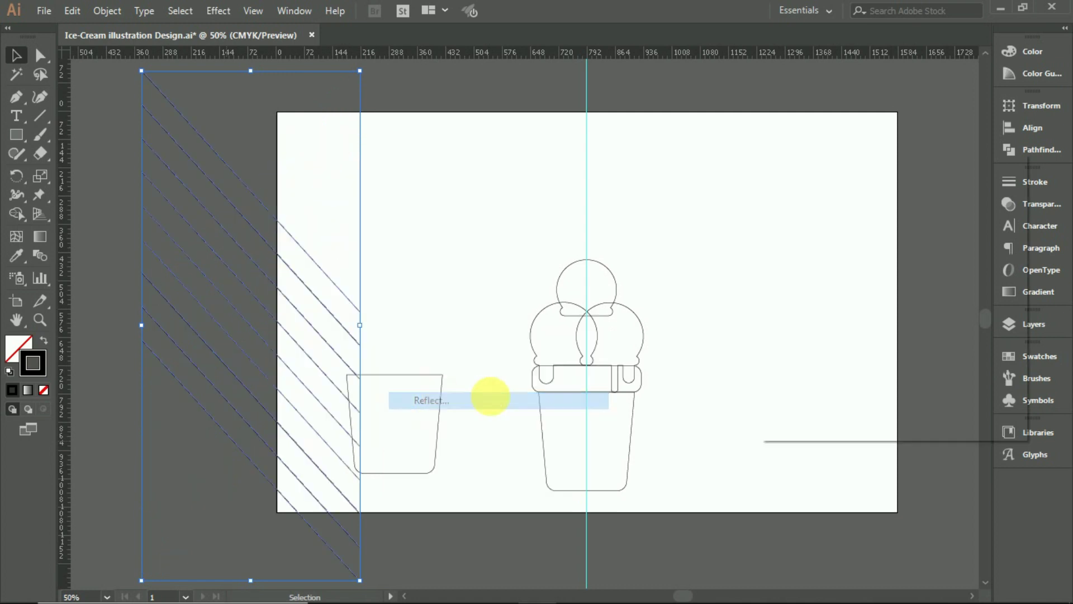
left_click(812, 399)
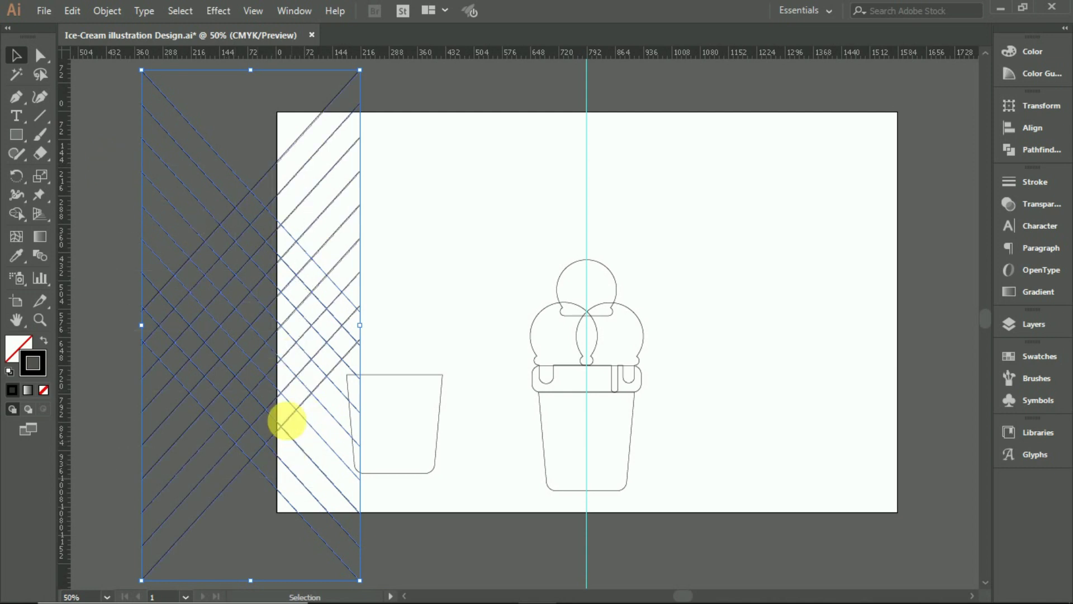
mouse_move(442, 400)
left_mouse_down()
mouse_move(264, 219)
mouse_move(294, 266)
left_mouse_up()
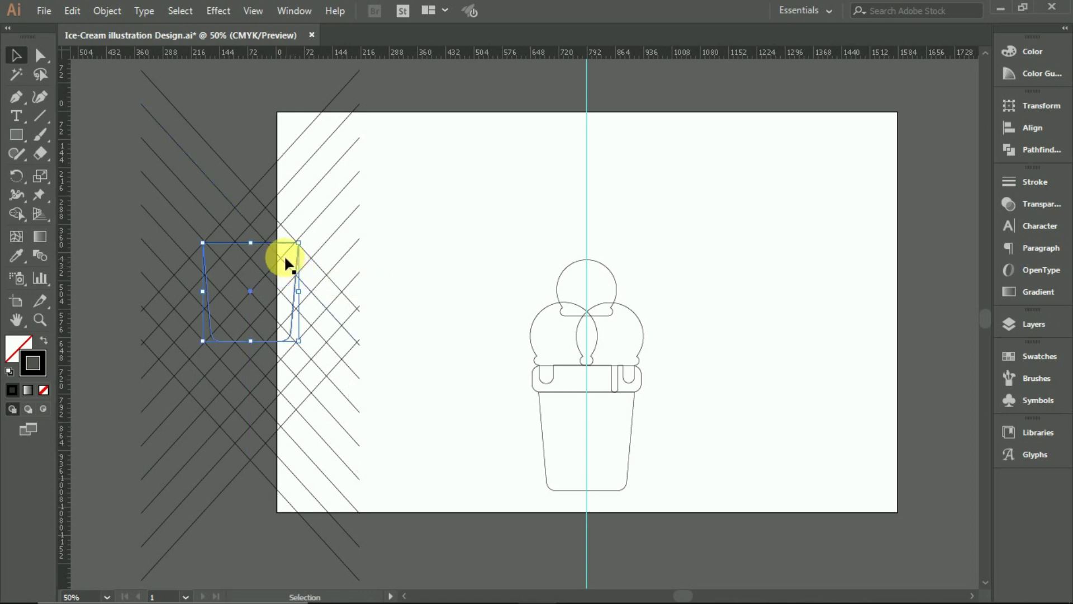
Shift the cup outline down over the grid and bring it in front of the lines
scroll(249, 210, "up", 2)
scroll(249, 210, "up", 2)
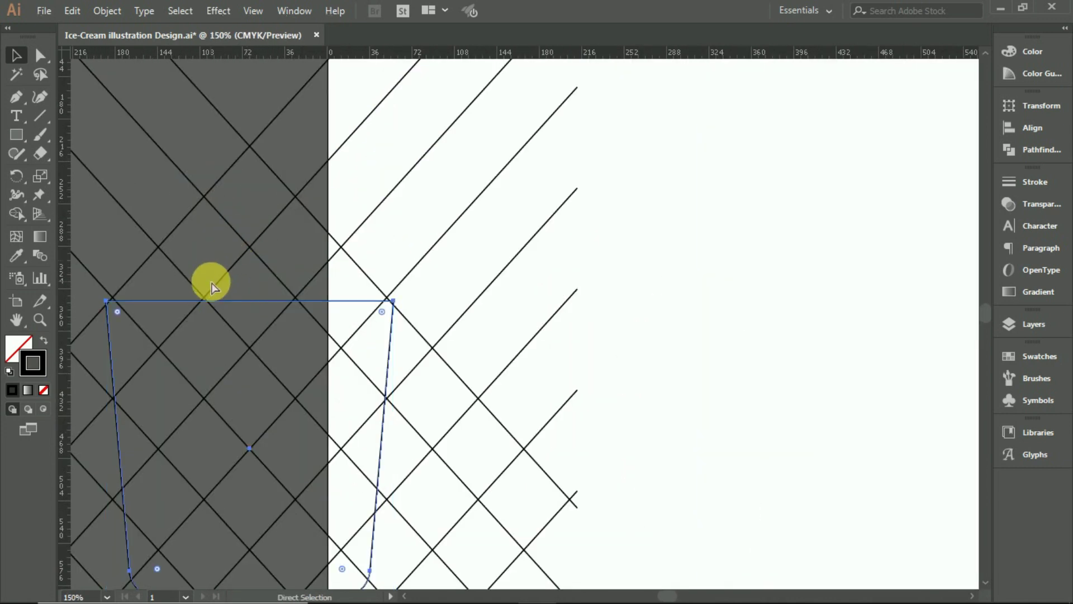
scroll(346, 291, "down", 3)
left_click_drag(382, 295, 383, 323)
key("Up")
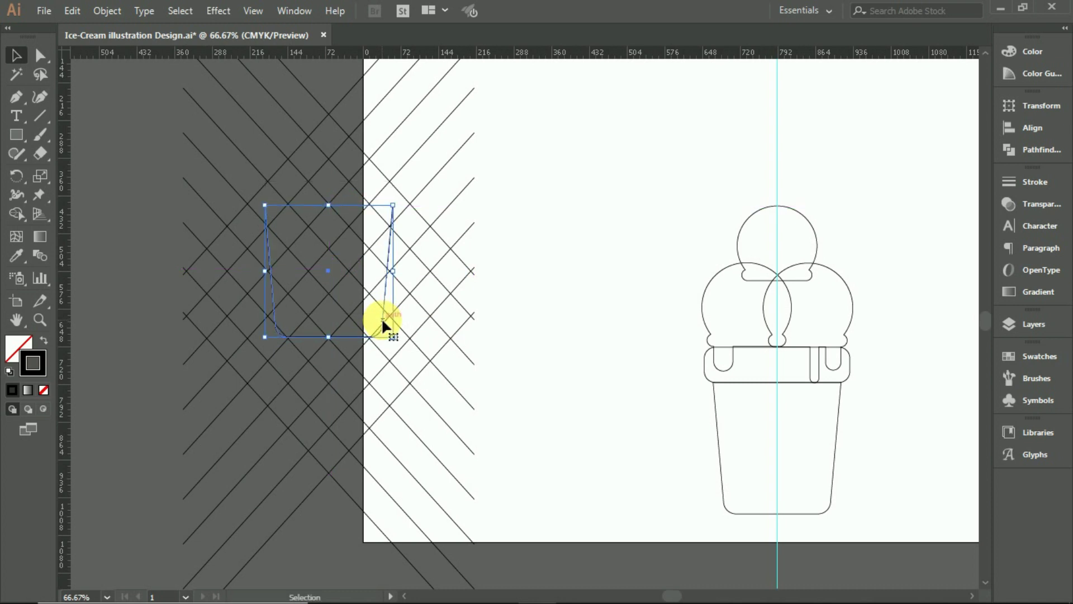
key("Up")
key("Up")
key("Up")
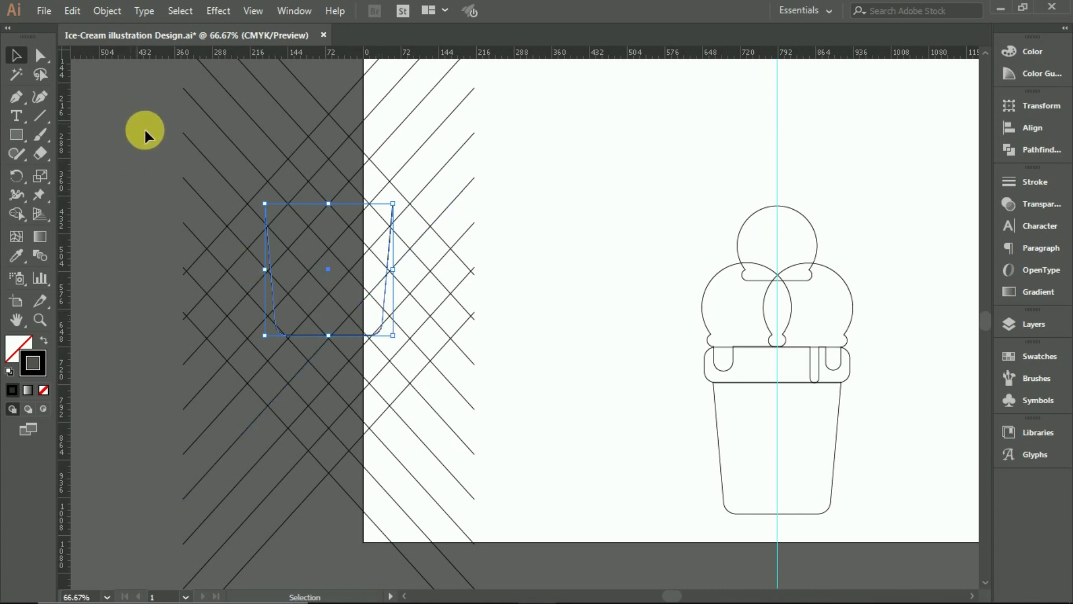
right_click(350, 314)
mouse_move(395, 522)
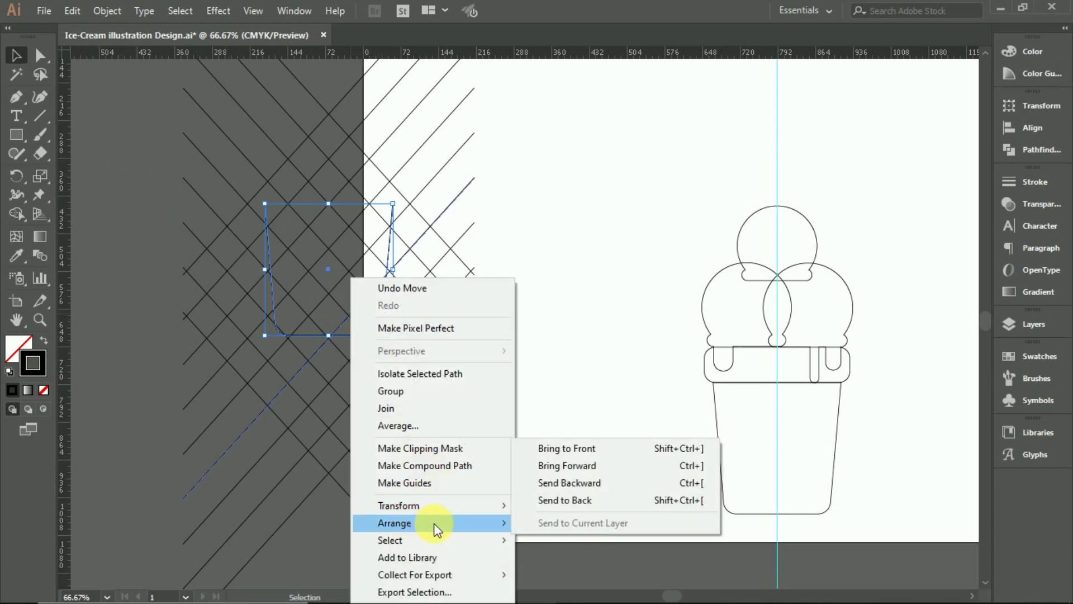
left_click(555, 447)
Nudge the cup outline up into position and marquee-select it with the crosshatch lines
scroll(252, 179, "down", 3)
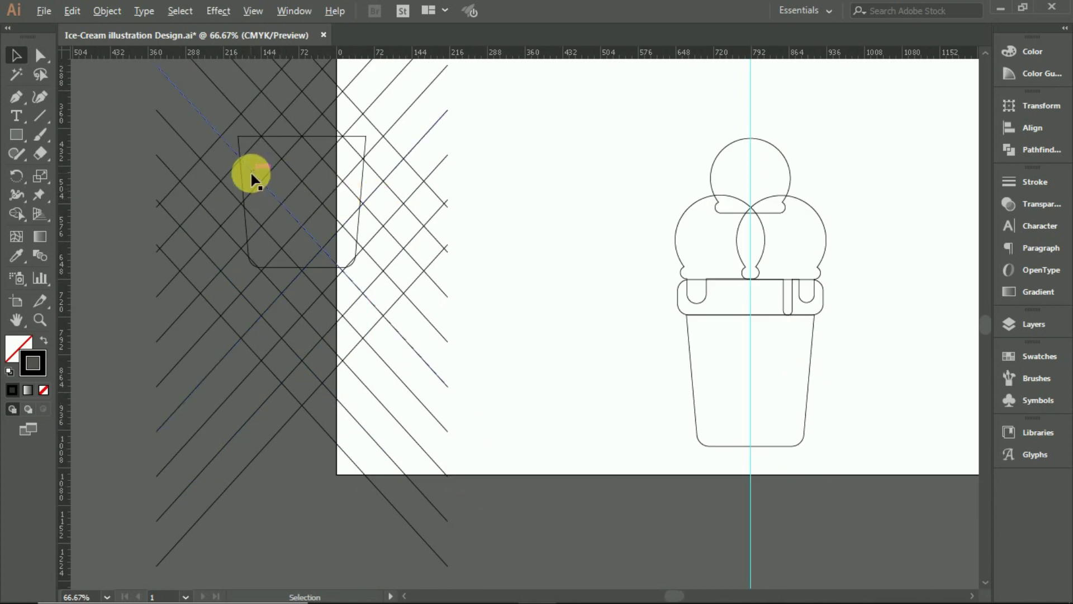
scroll(252, 179, "up", 2)
scroll(299, 184, "up", 1)
left_click(385, 110)
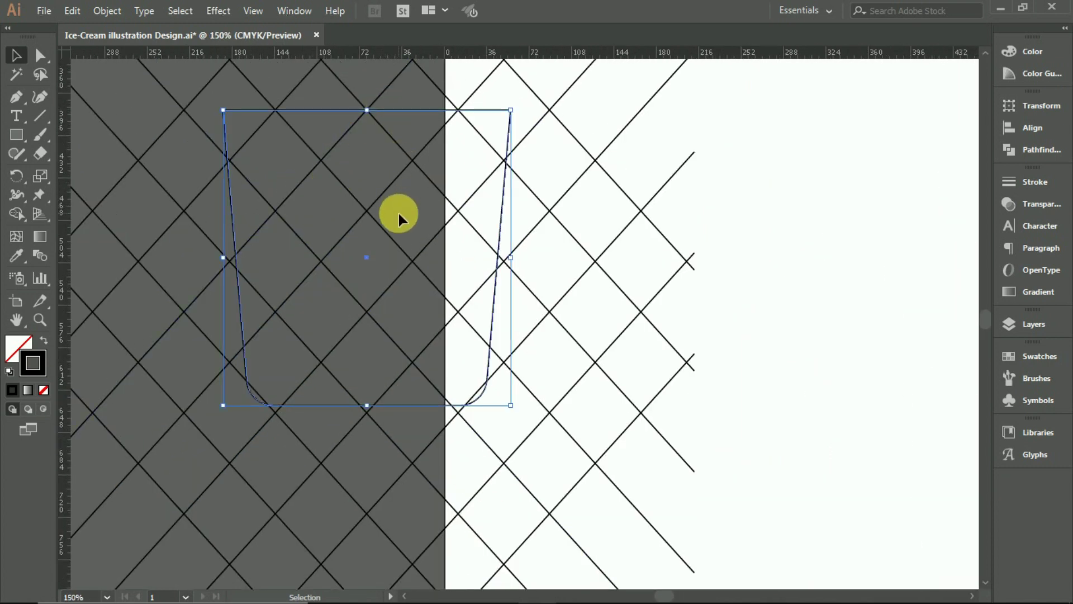
key("shift+Up")
key("shift+Up")
key("shift+Up")
key("shift+Up")
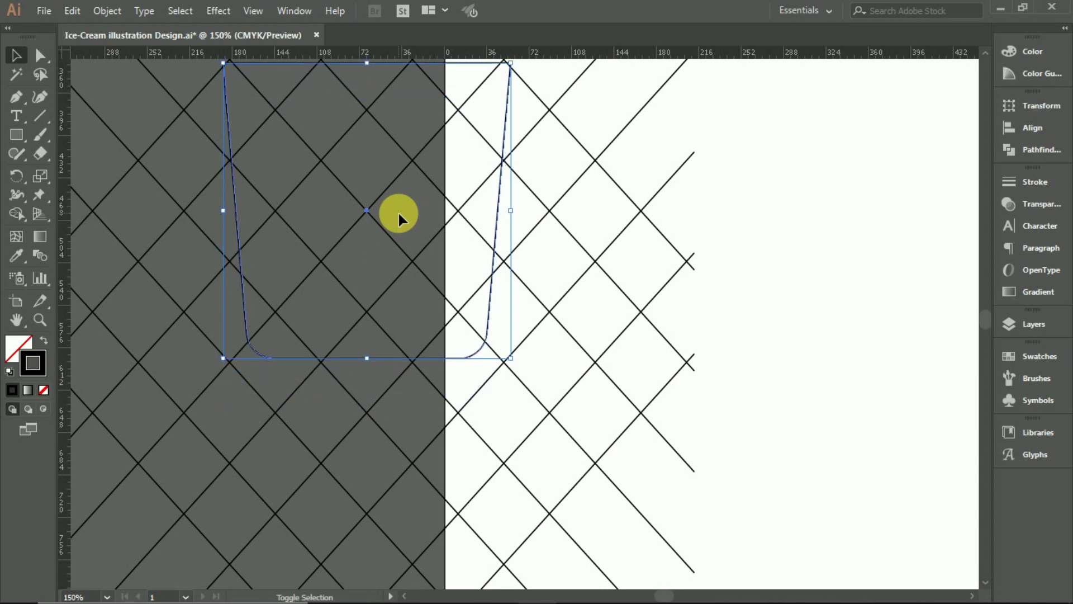
scroll(398, 210, "up", 1)
scroll(398, 210, "up", 1)
scroll(398, 210, "up", 1)
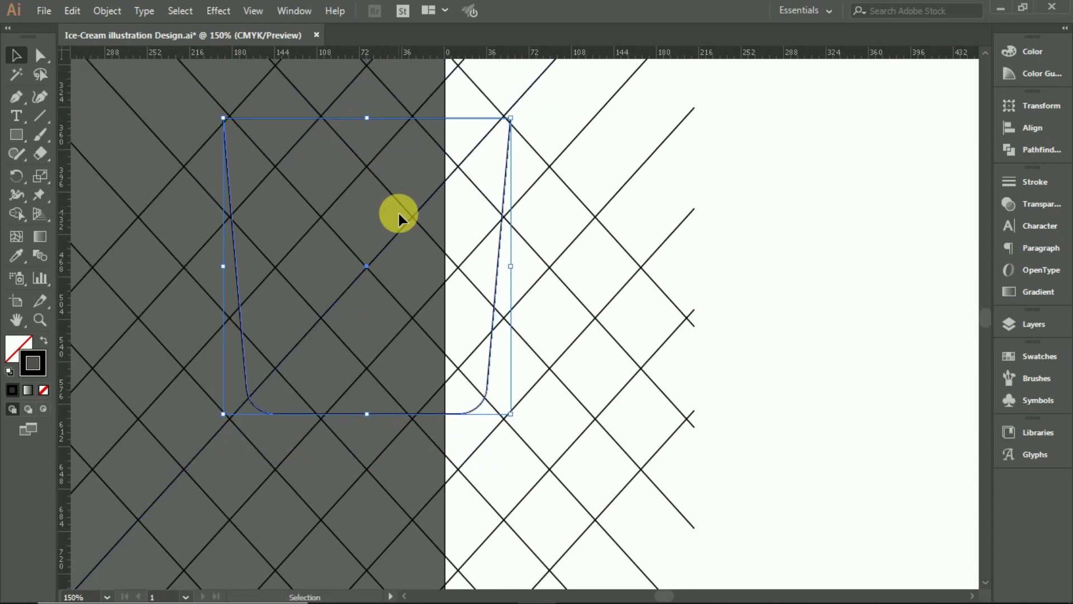
key("Up")
key("Up")
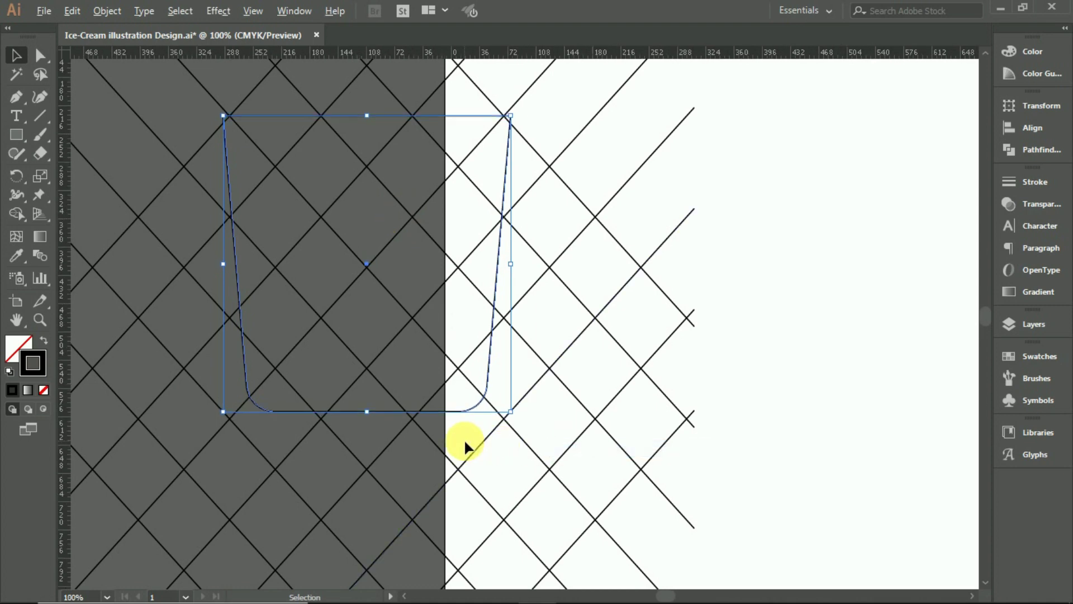
scroll(465, 441, "down", 3)
left_click_drag(271, 182, 475, 568)
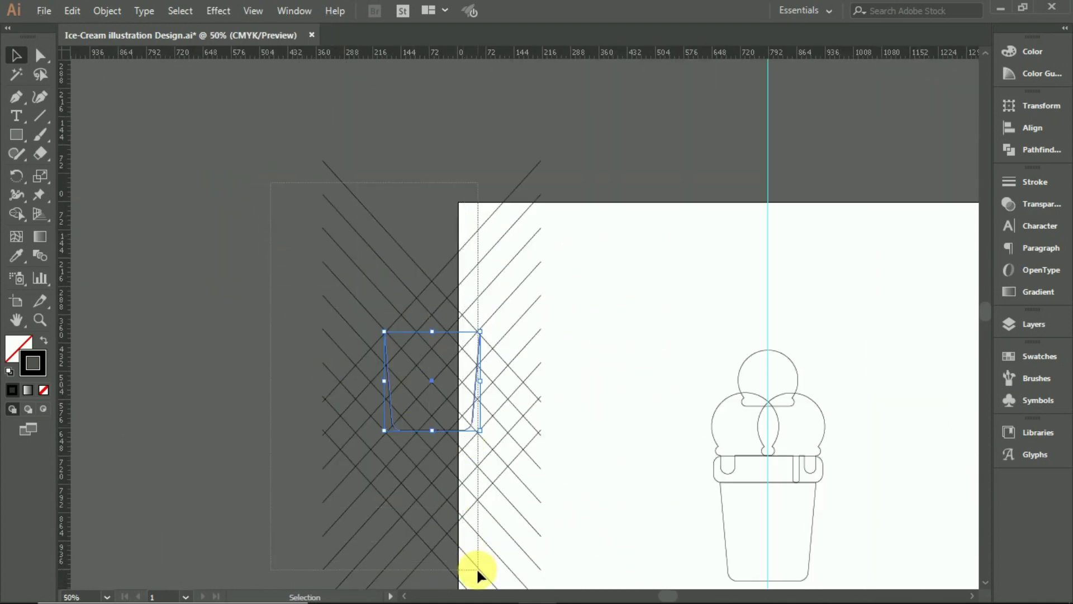
Make a clipping mask of the crosshatch in the cup shape and place it over the cone
right_click(447, 445)
left_click(540, 222)
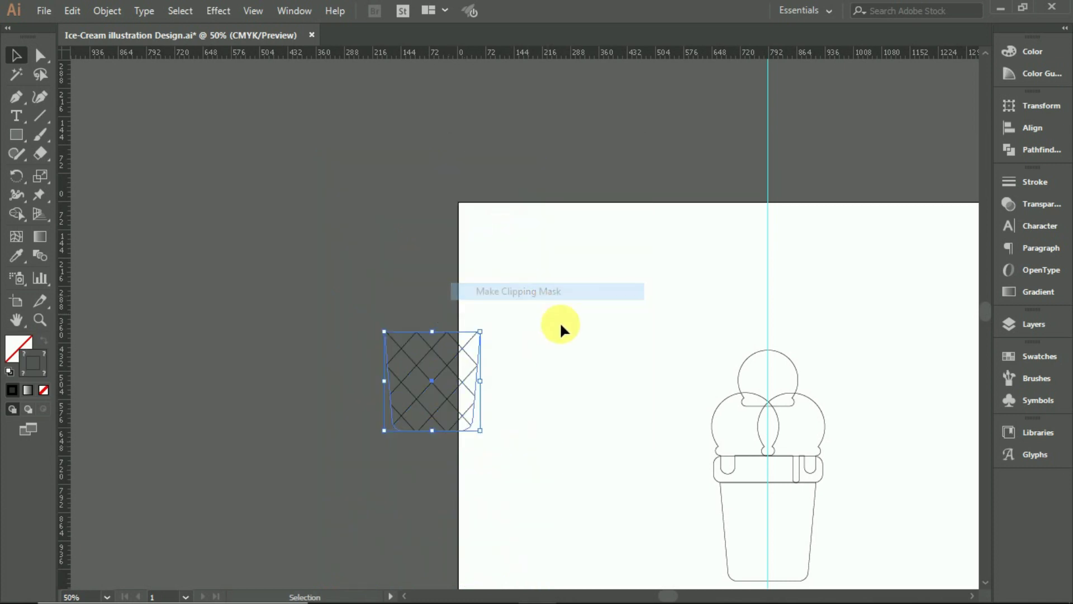
left_click(579, 336)
scroll(578, 334, "down", 3)
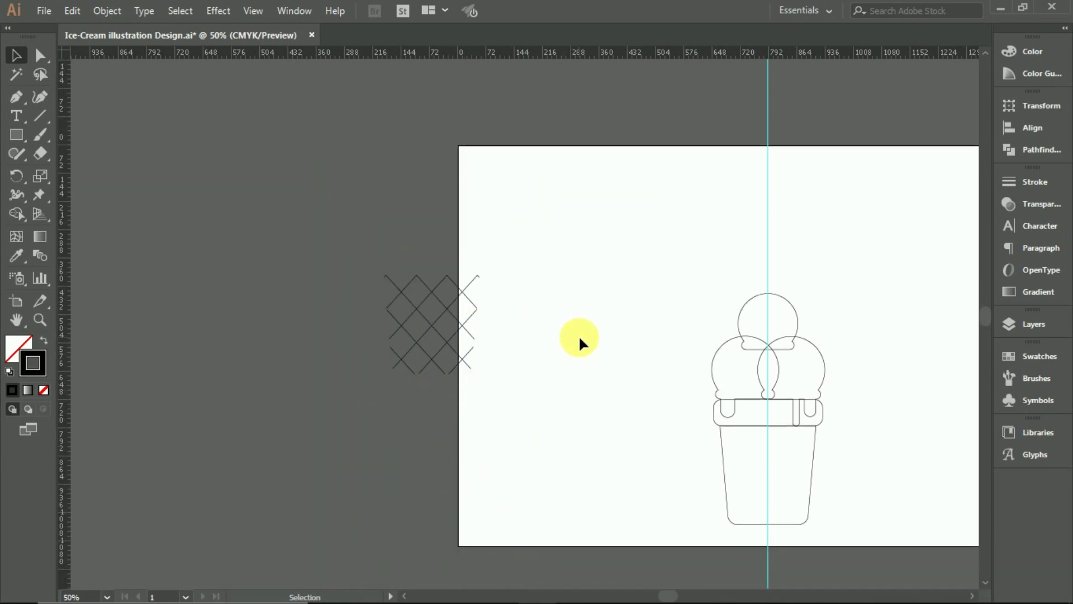
scroll(578, 334, "down", 1)
left_click_drag(433, 294, 428, 291)
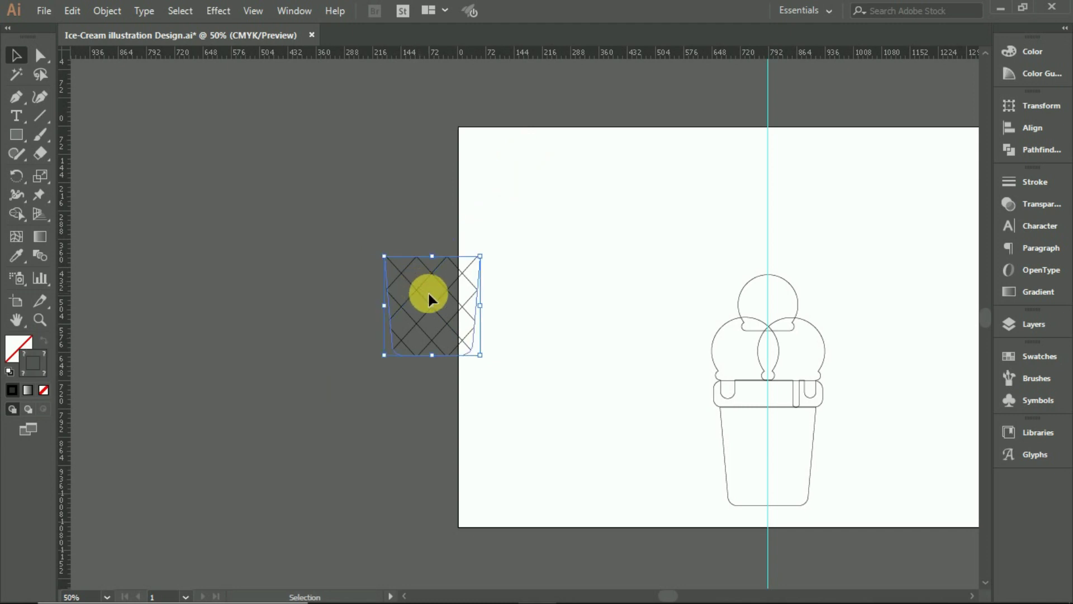
mouse_move(469, 325)
left_mouse_down()
mouse_move(600, 338)
mouse_move(767, 453)
left_mouse_up()
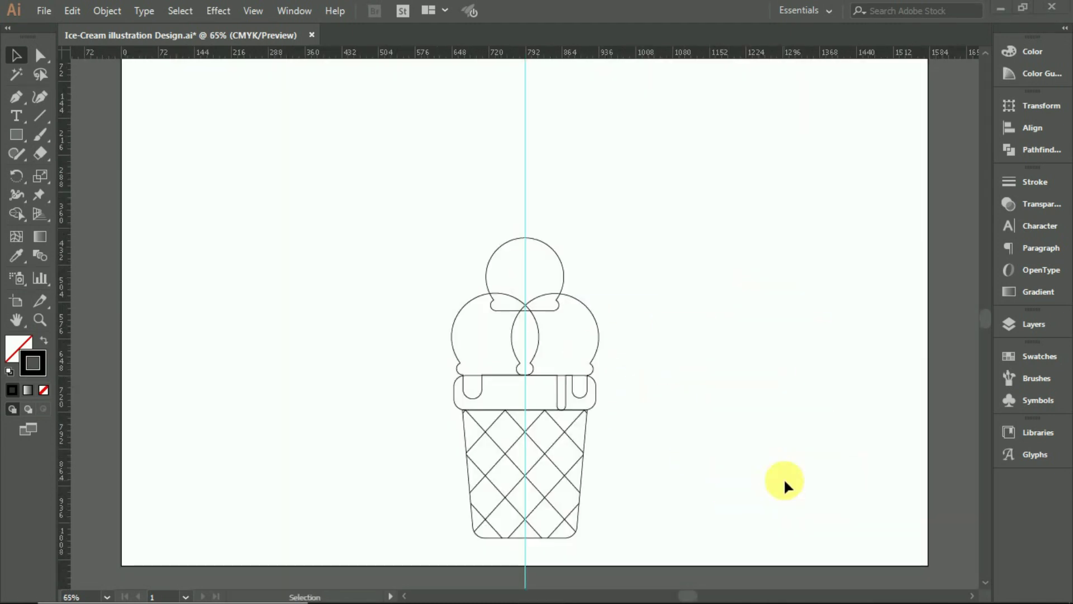
scroll(784, 482, "down", 2)
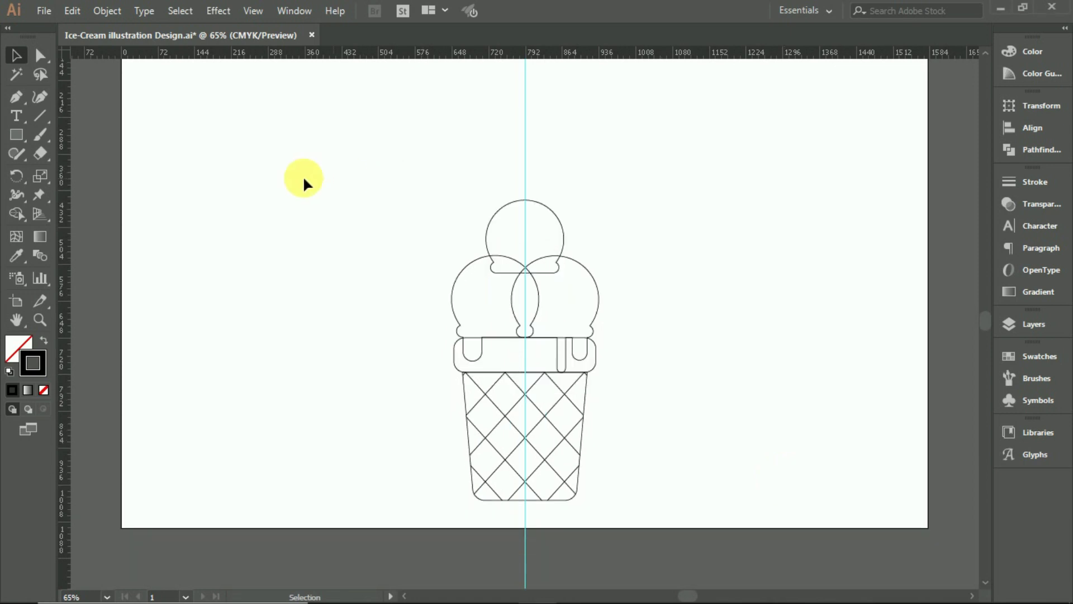
Draw a tall rectangle left of the cone and a thin bar beside it
left_click(22, 135)
mouse_move(225, 172)
left_mouse_down()
mouse_move(247, 351)
mouse_move(251, 339)
left_mouse_up()
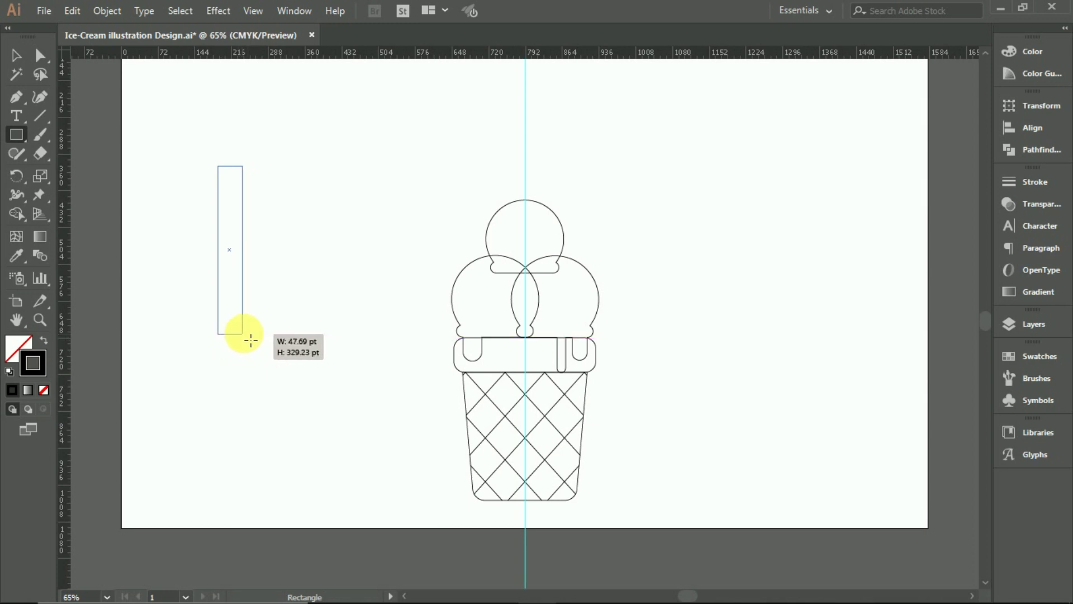
left_click_drag(251, 340, 248, 320)
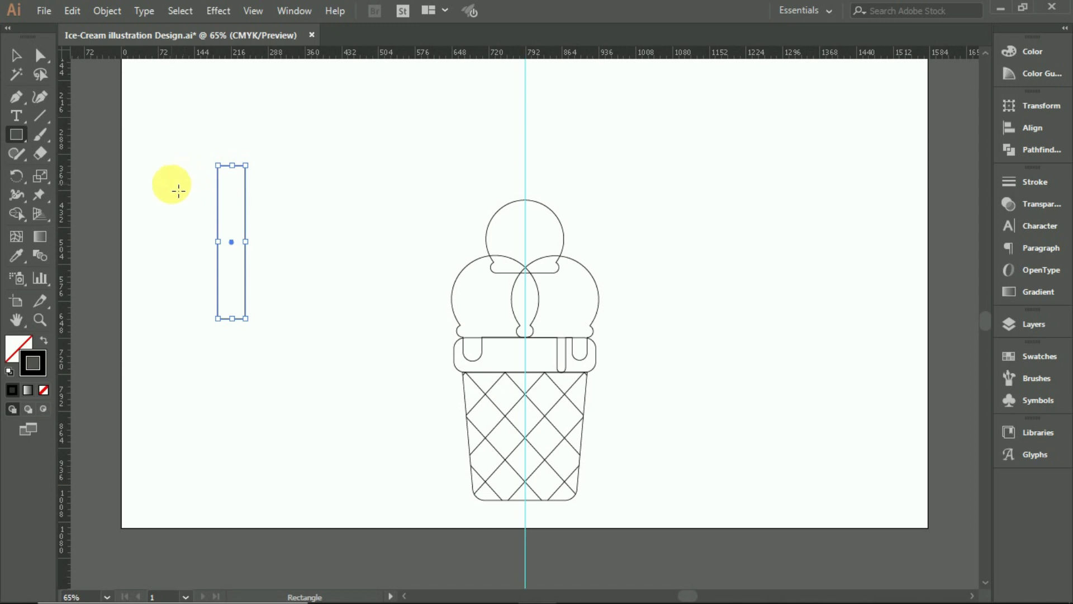
mouse_move(179, 190)
left_mouse_down()
mouse_move(186, 327)
mouse_move(180, 319)
left_mouse_up()
left_click(16, 55)
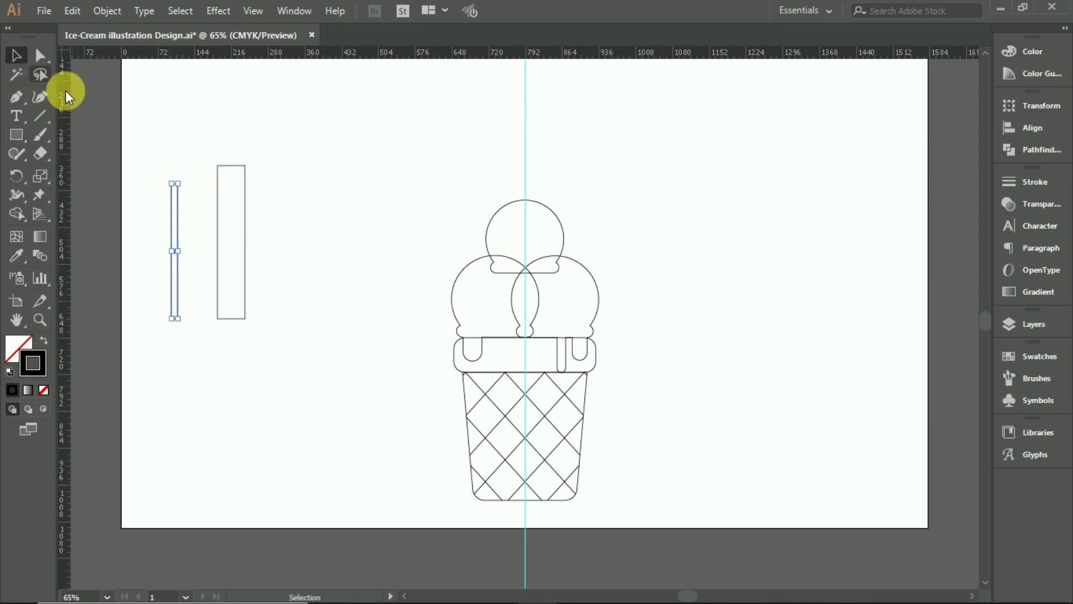
Tilt the bar across the rectangle, duplicate it into eight parallel bars, and select everything
mouse_move(182, 178)
left_mouse_down()
mouse_move(207, 218)
mouse_move(194, 223)
mouse_move(224, 174)
left_mouse_up()
mouse_move(247, 139)
left_mouse_down()
mouse_move(260, 148)
mouse_move(246, 148)
left_mouse_up()
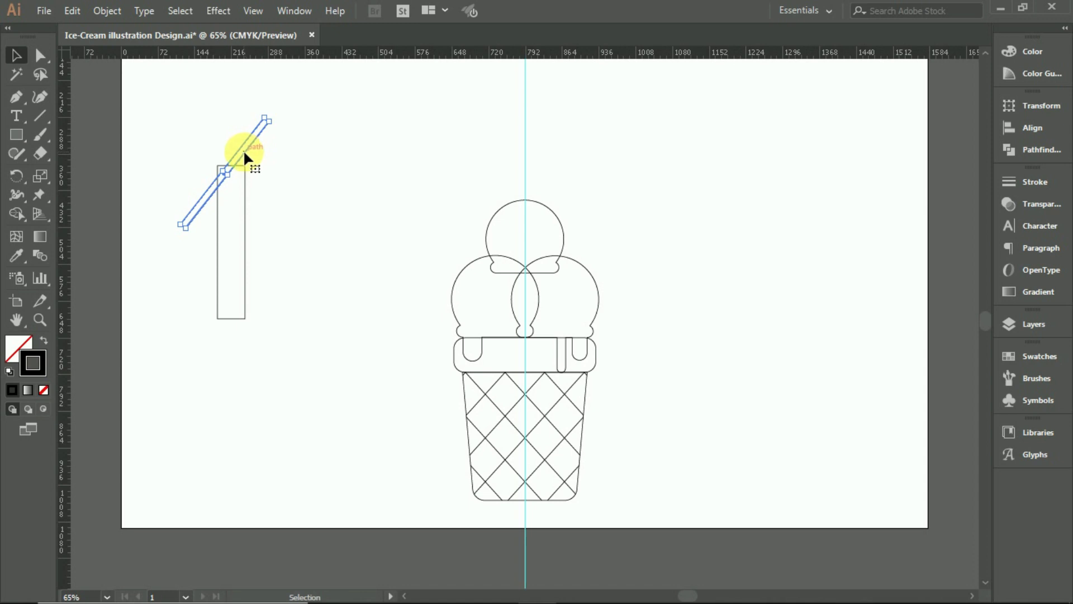
scroll(216, 185, "up", 3)
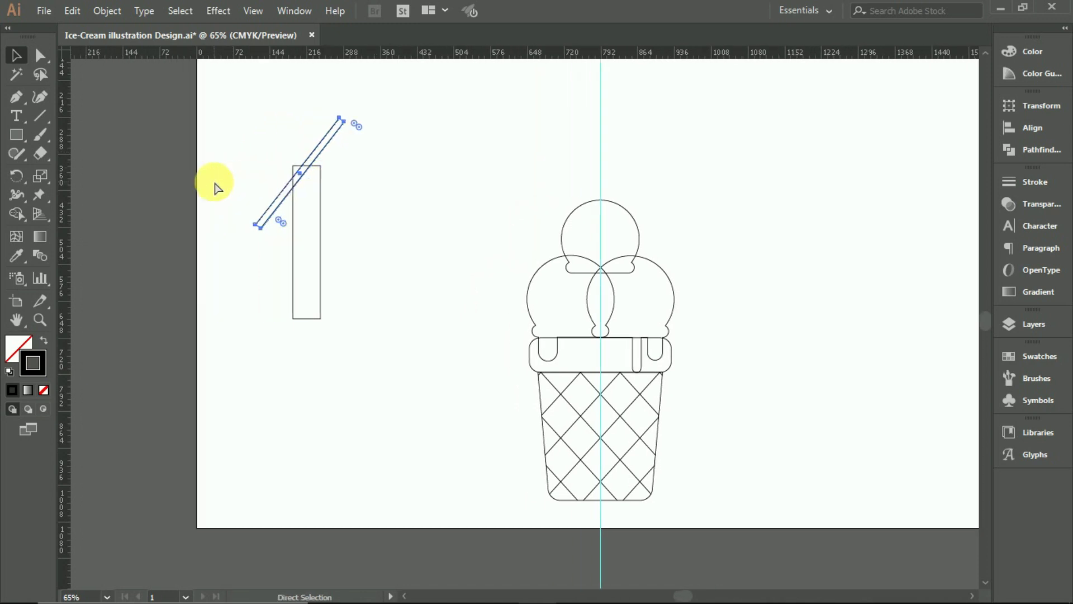
scroll(408, 202, "down", 1)
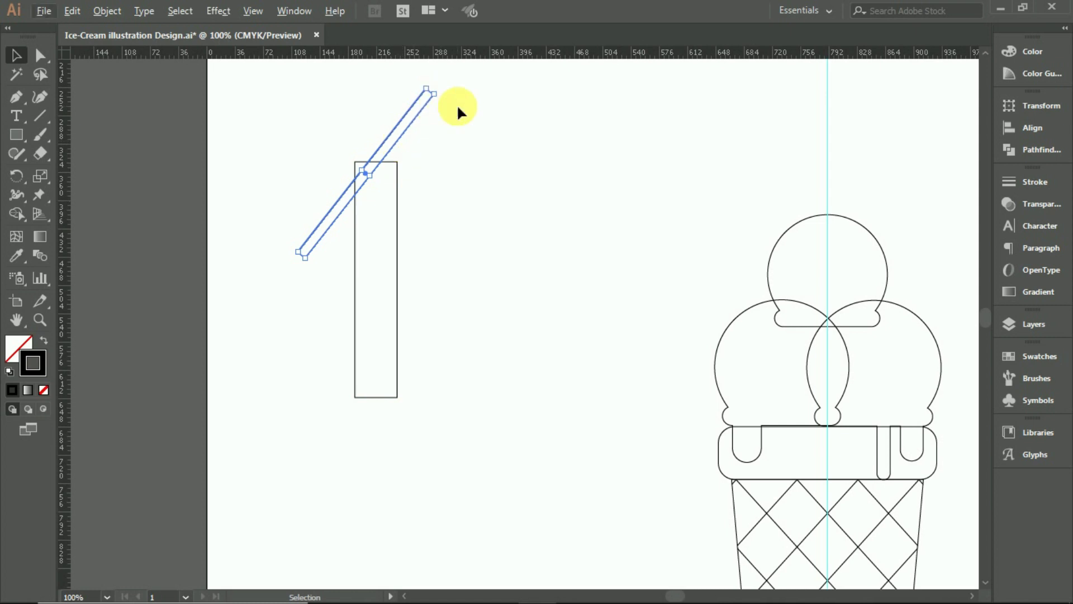
left_click_drag(431, 92, 246, 280, "alt")
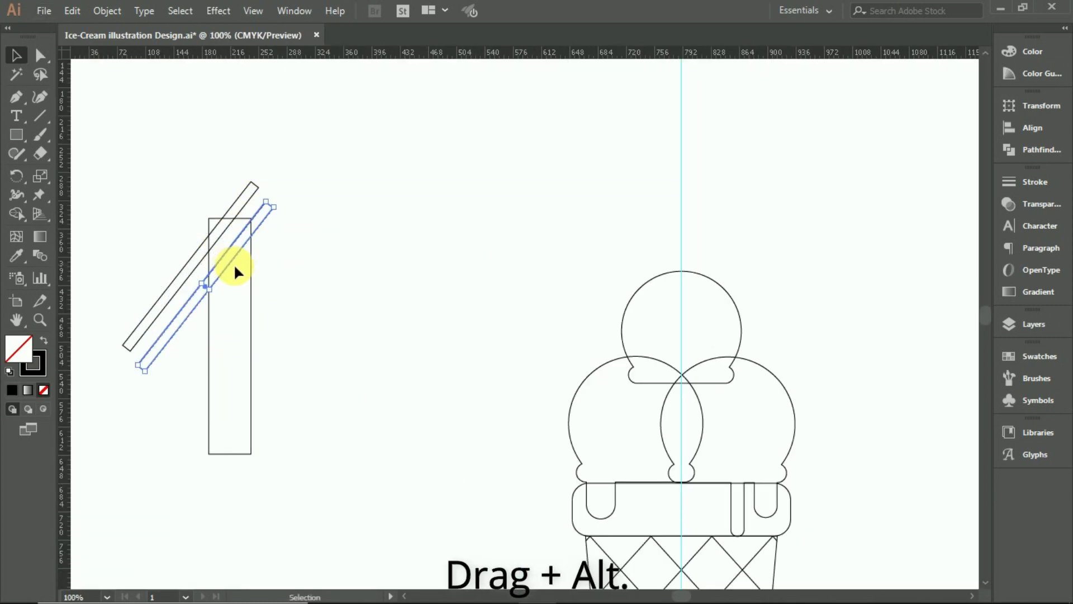
key("ctrl+d")
key("ctrl+d")
key("ctrl+d")
key("ctrl+d")
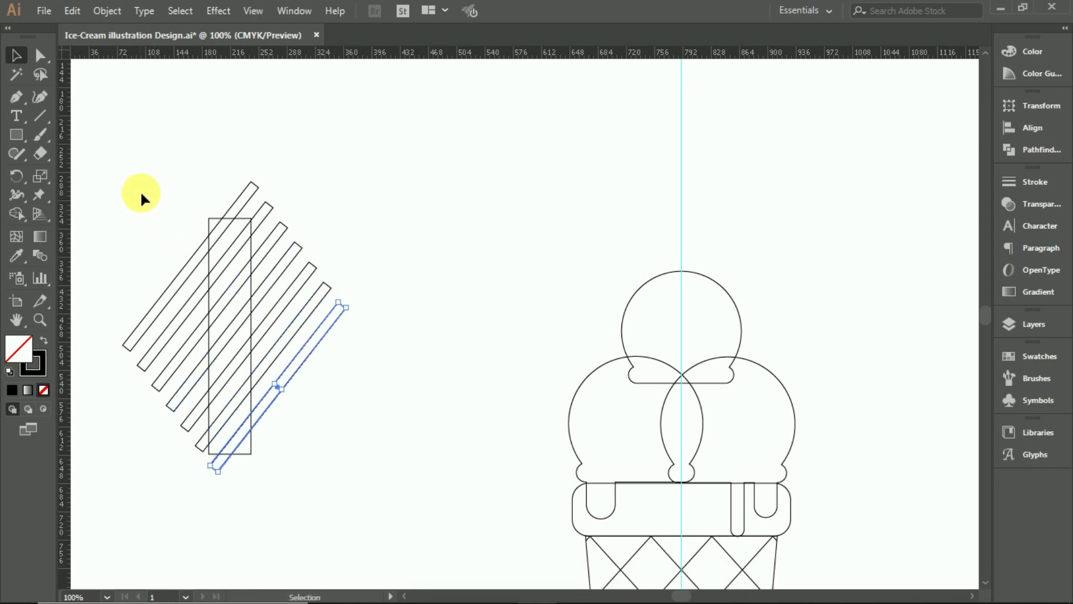
left_click_drag(140, 192, 336, 476)
Trim the diagonal bars flush to the tall rectangle with Shape Builder, leaving a striped stick
left_click(16, 214)
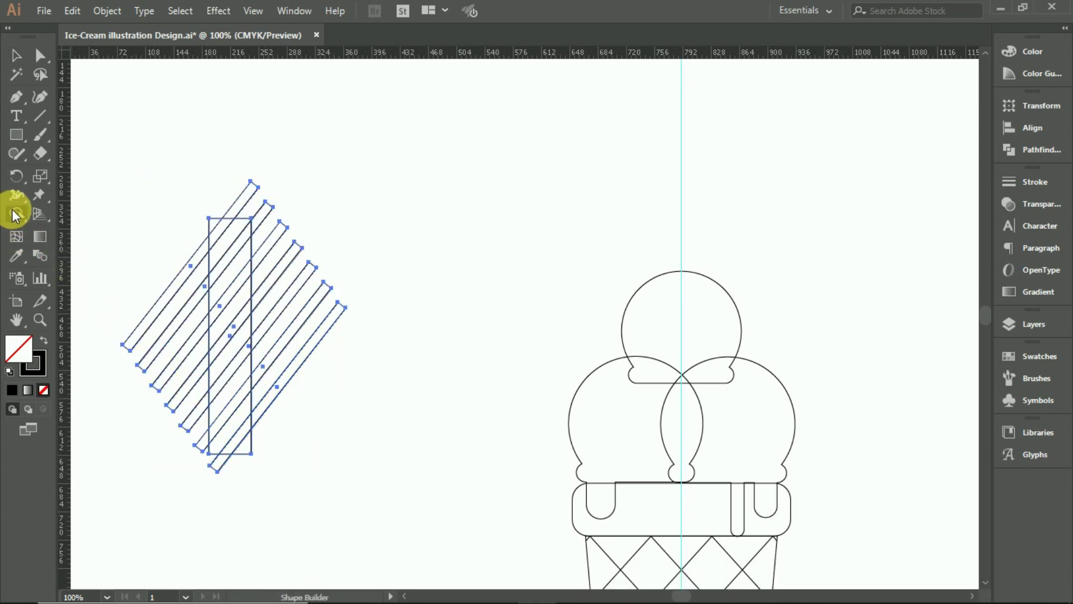
left_click_drag(161, 258, 214, 465)
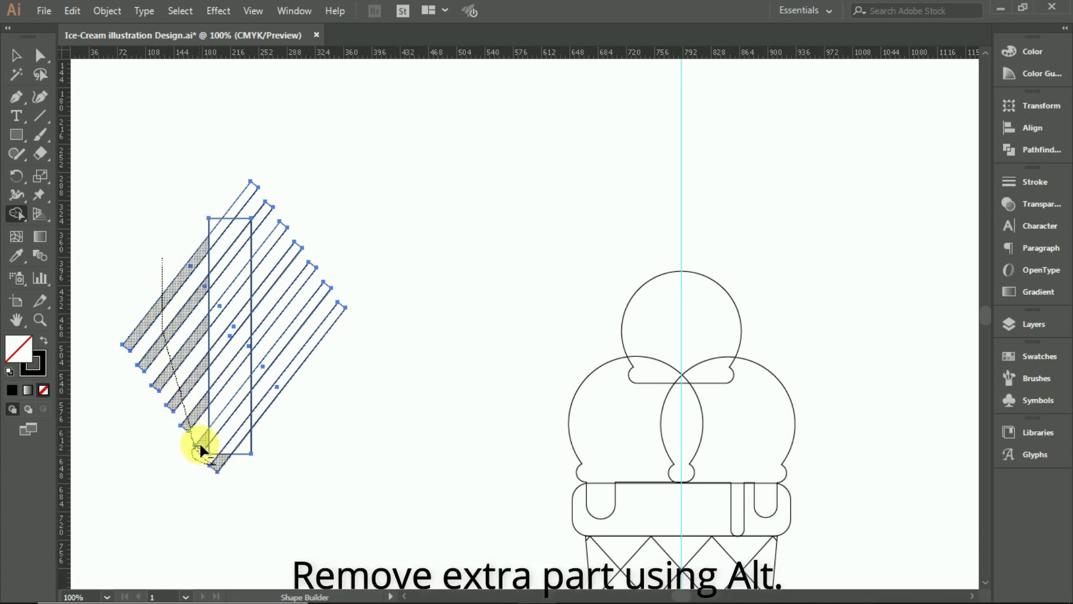
left_click_drag(212, 461, 199, 441)
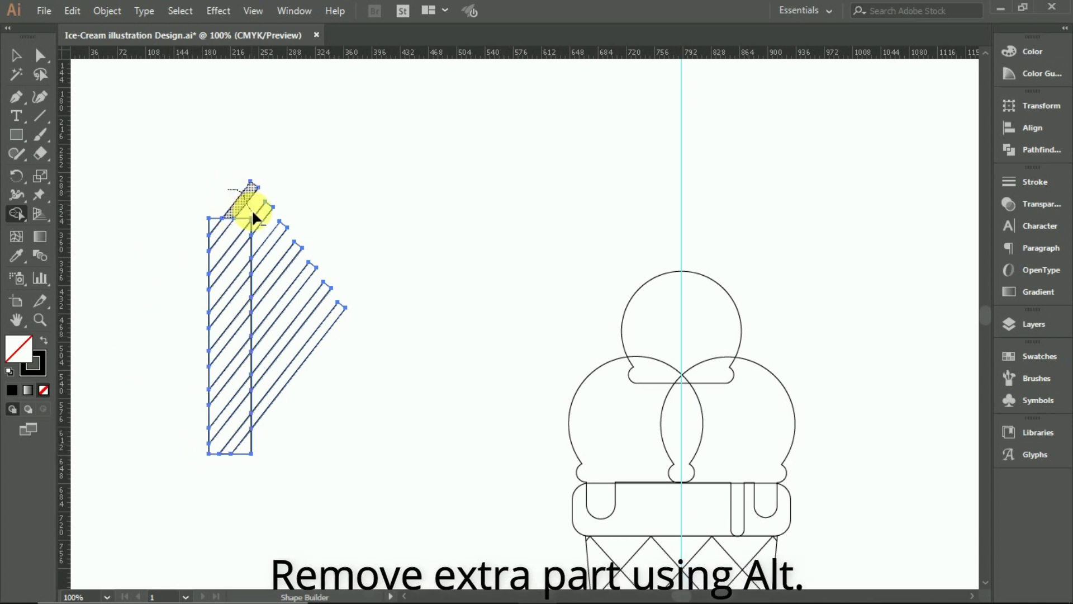
left_click_drag(251, 209, 288, 414)
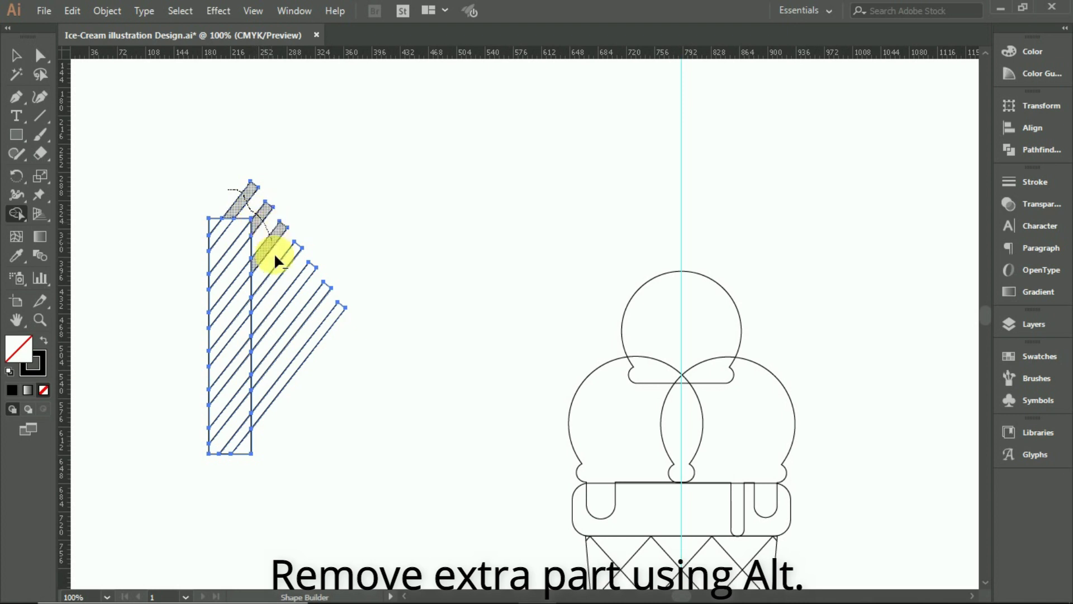
left_click(15, 55)
left_click(307, 142)
scroll(316, 188, "down", 1)
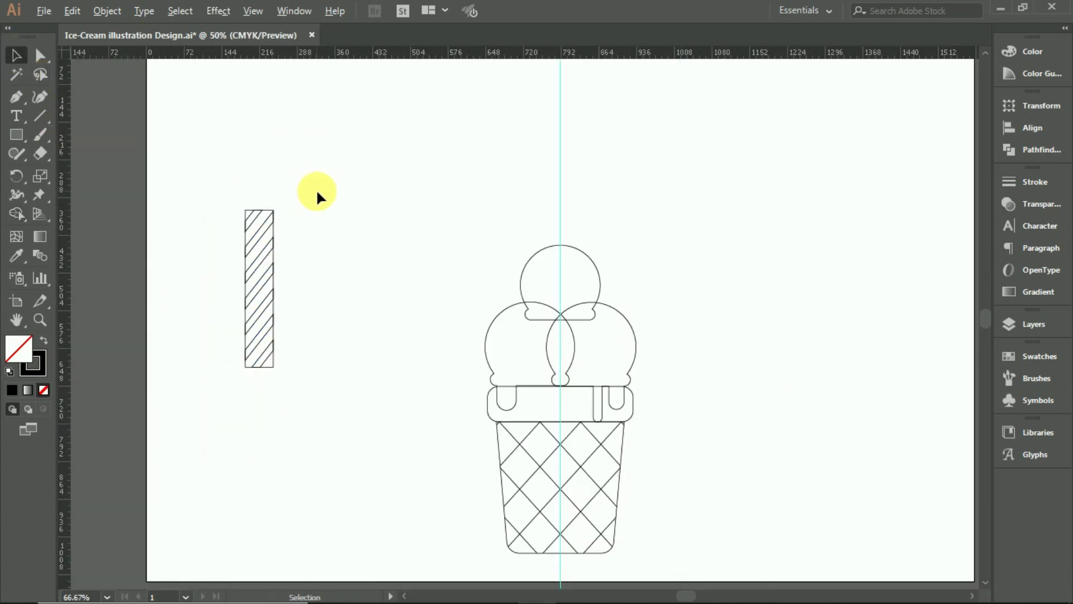
scroll(316, 189, "down", 1)
Group the striped stick, tilt it about 40° and place it across the top scoops
left_click_drag(309, 370, 307, 366)
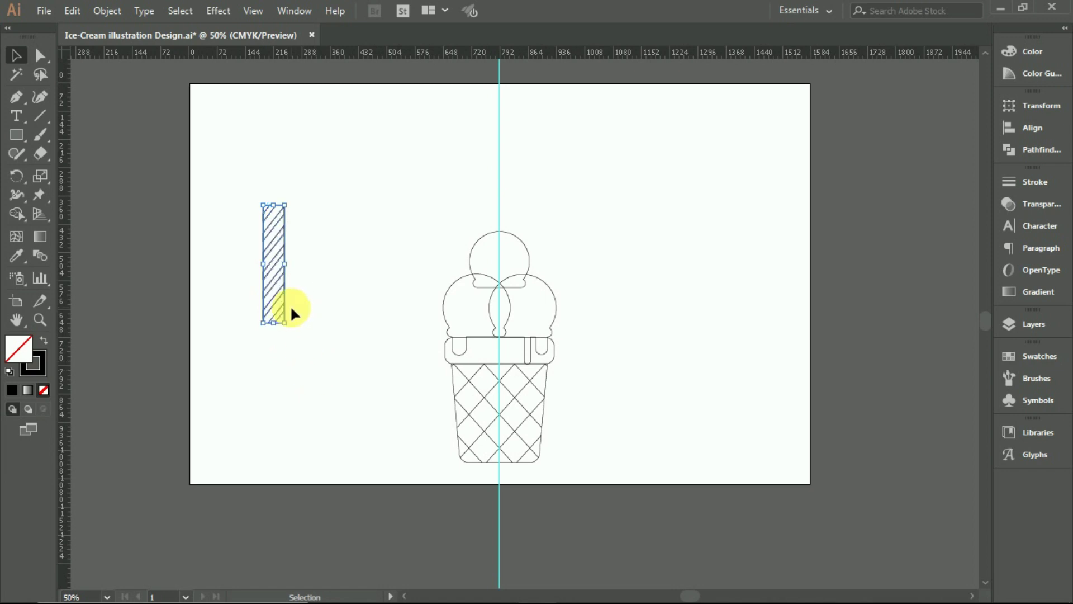
right_click(290, 305)
left_click(316, 392)
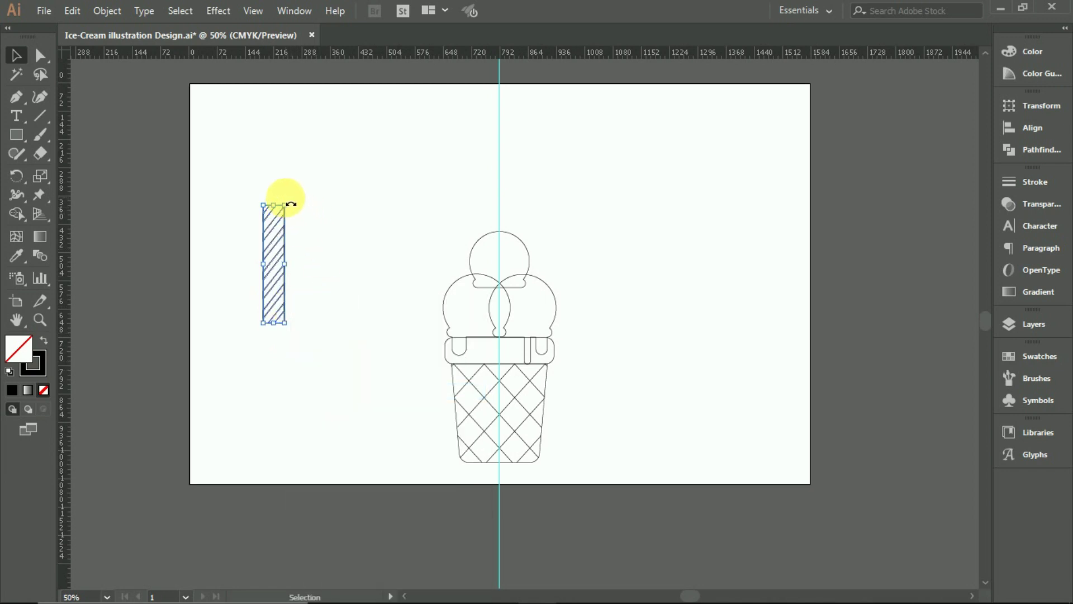
left_click_drag(291, 204, 237, 196)
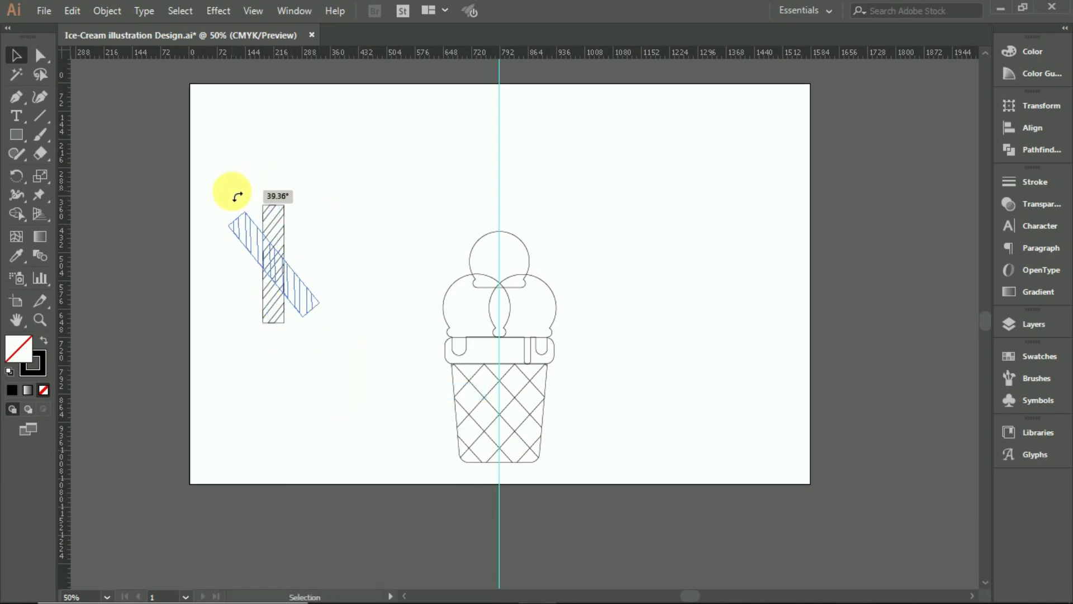
left_click_drag(237, 196, 235, 193)
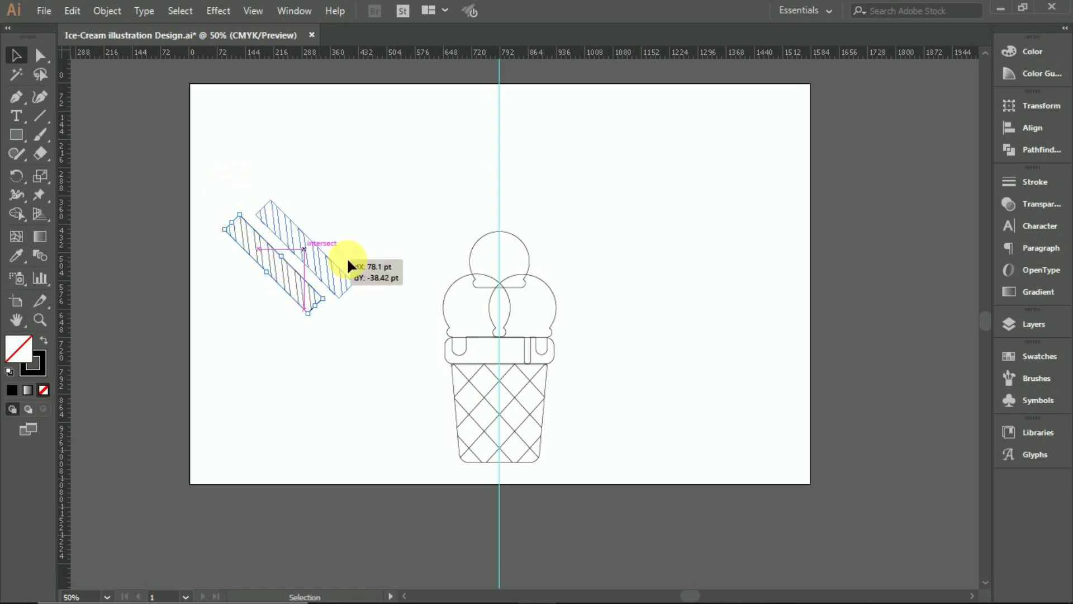
mouse_move(286, 273)
left_mouse_down()
mouse_move(441, 253)
mouse_move(478, 263)
left_mouse_up()
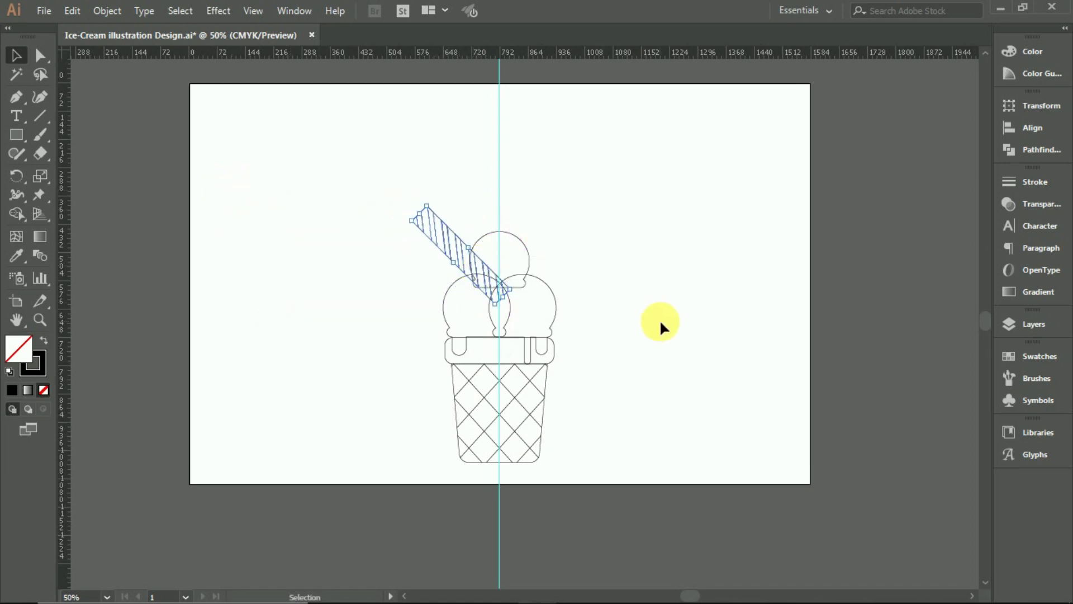
scroll(466, 276, "up", 3)
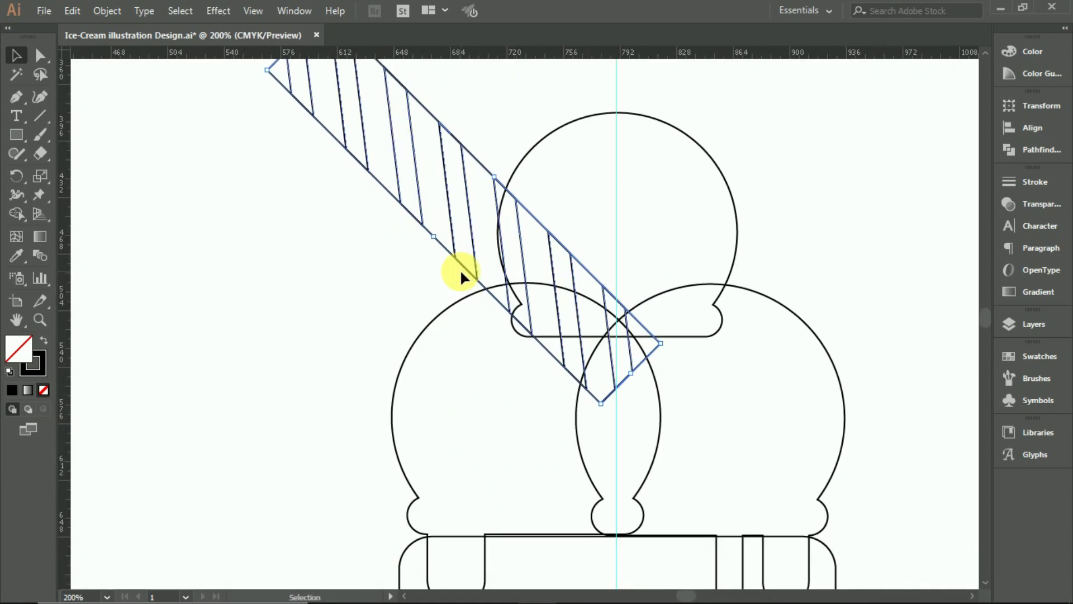
key("Up")
key("Up")
key("Up")
key("Up")
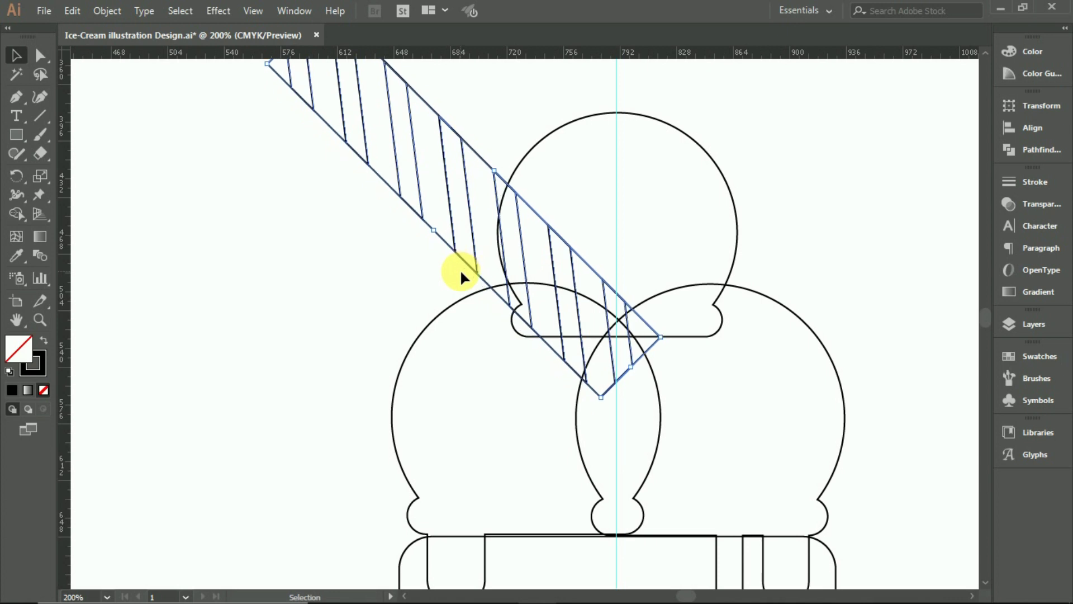
key("shift+Right")
left_click(807, 236)
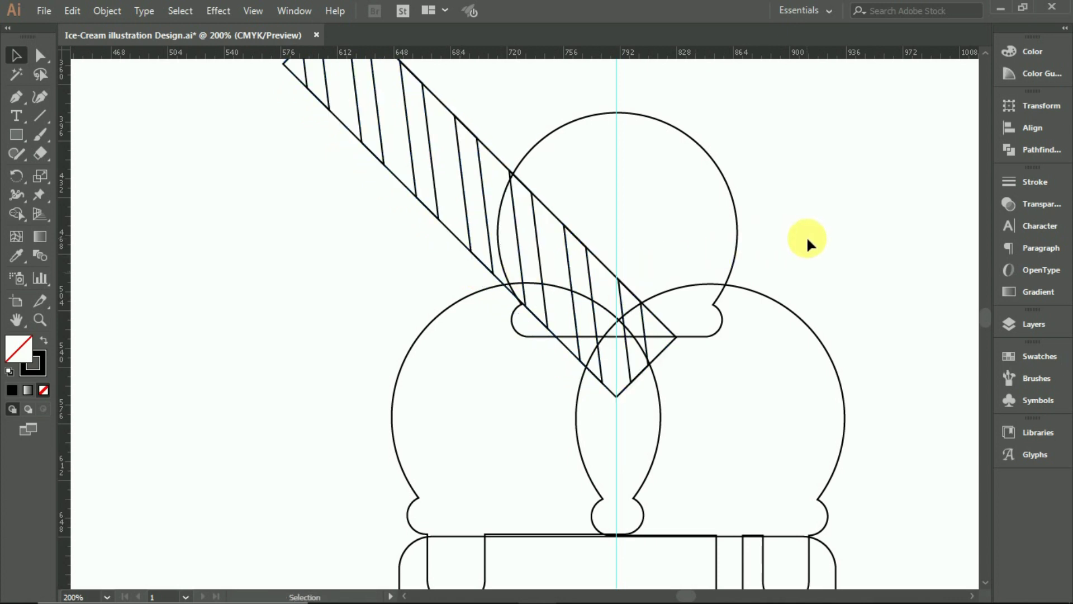
key("ctrl+0")
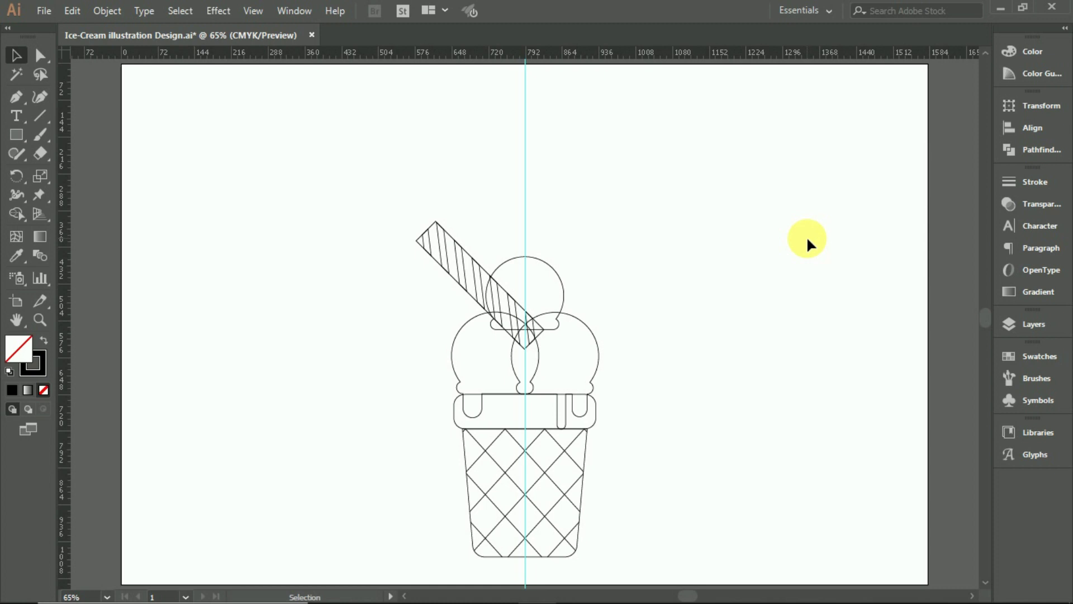
Refine the stick's tilt and nudge it so its end tucks between the scoops
left_click(456, 257)
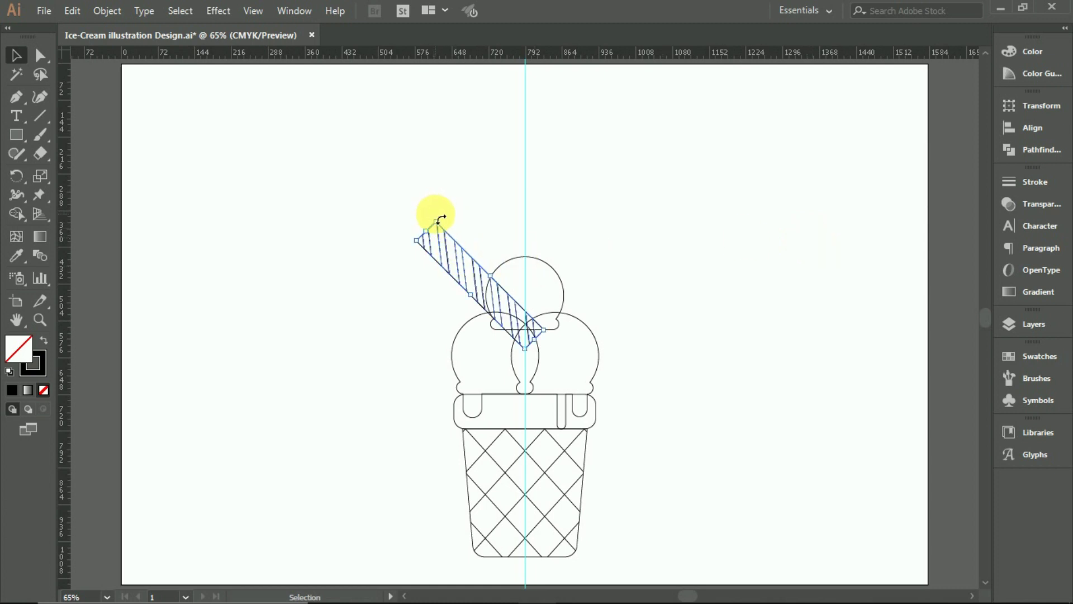
mouse_move(435, 215)
left_mouse_down()
mouse_move(453, 224)
mouse_move(409, 234)
left_mouse_up()
scroll(543, 294, "up", 3)
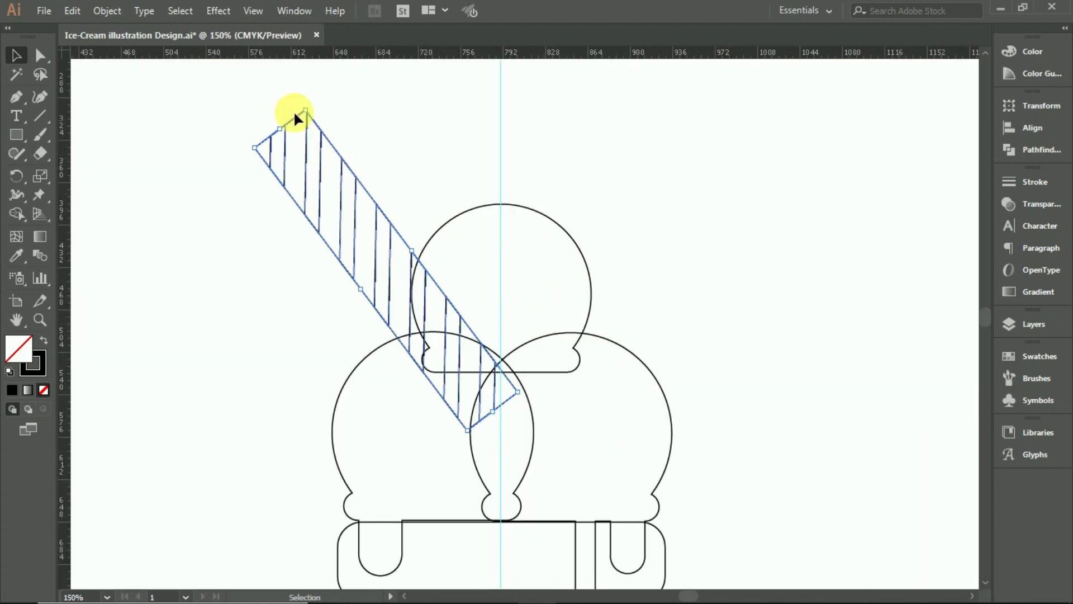
left_click_drag(307, 110, 319, 129)
key("shift+Right")
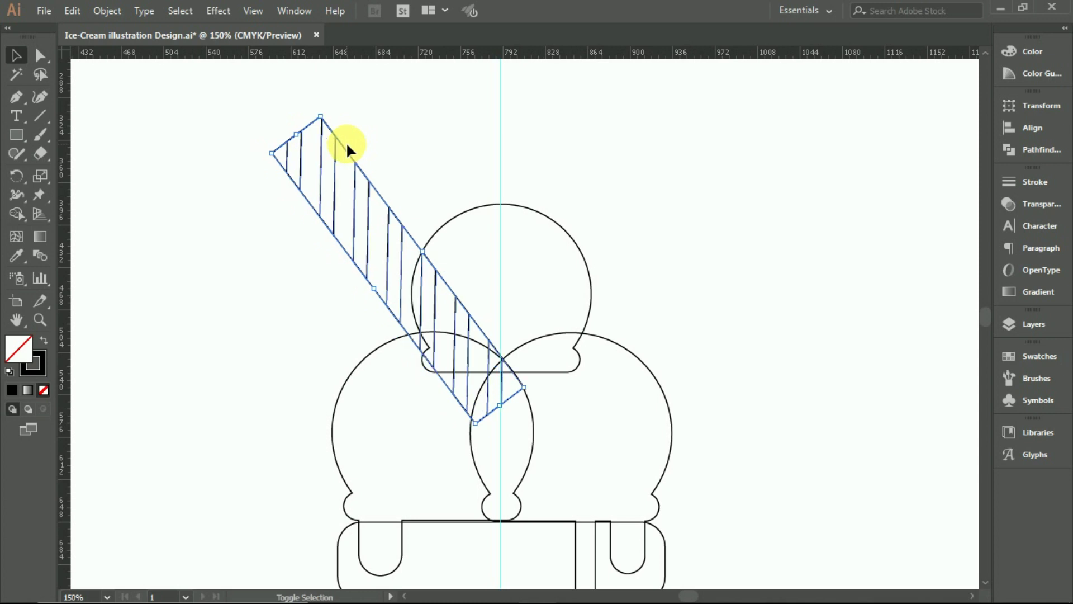
key("shift+Right")
key("Up")
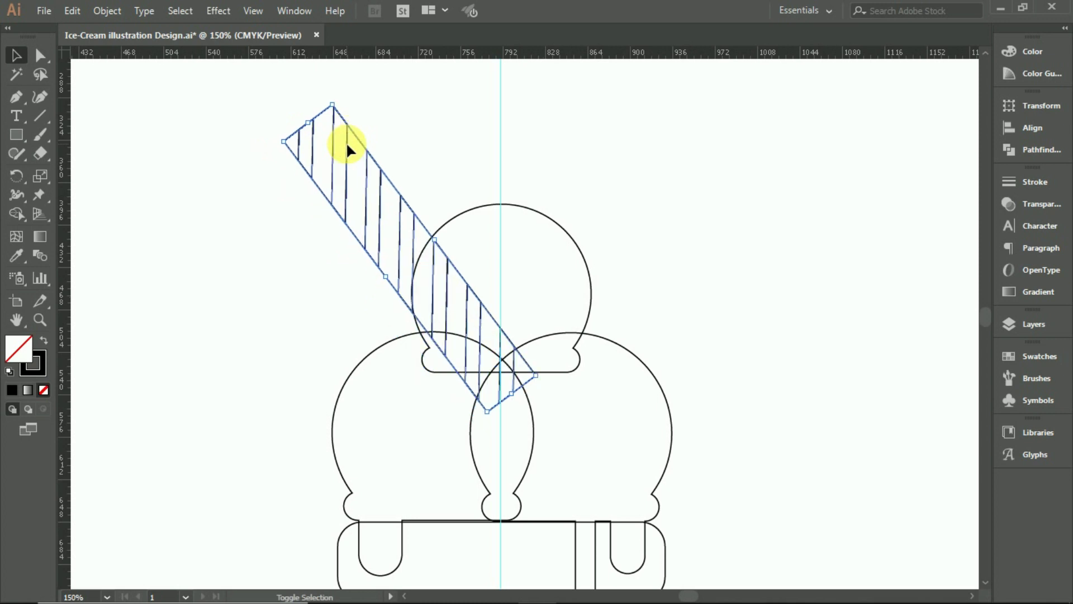
key("Up")
key("Up")
key("Left")
key("Left")
key("Left")
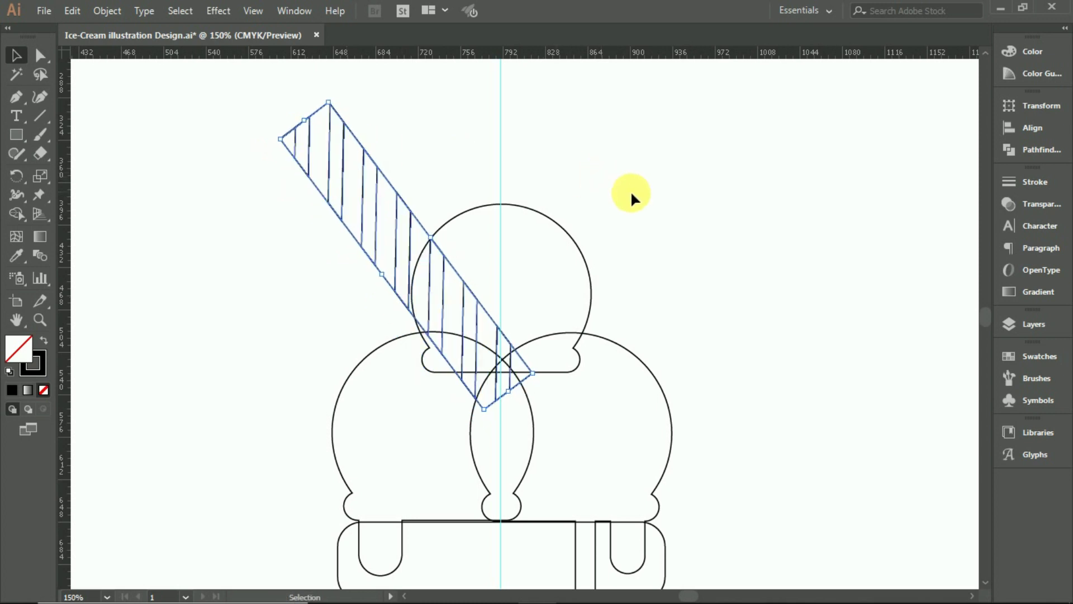
key("Left")
key("Left")
left_click(632, 194)
key("ctrl+0")
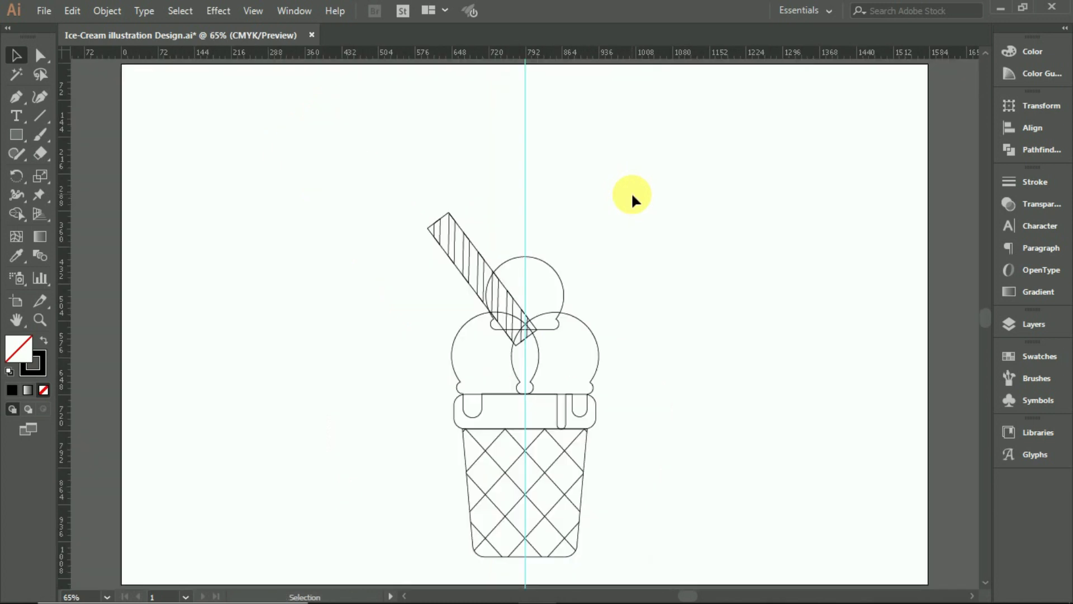
scroll(312, 390, "down", 3)
Select the whole illustration and nudge it horizontally to centre it on the artboard
scroll(561, 476, "down", 2)
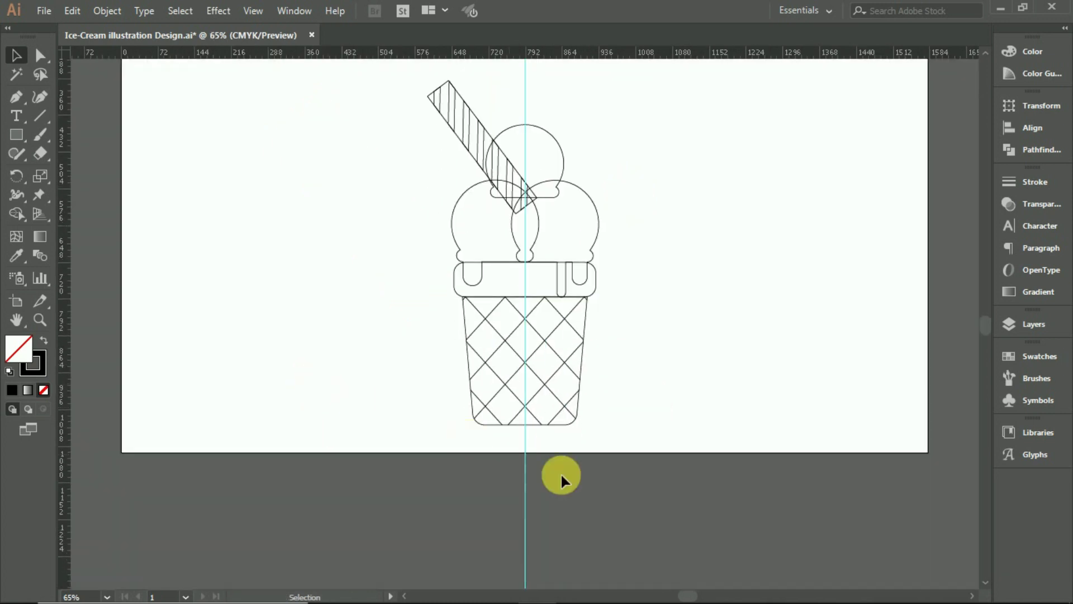
key("ctrl+0")
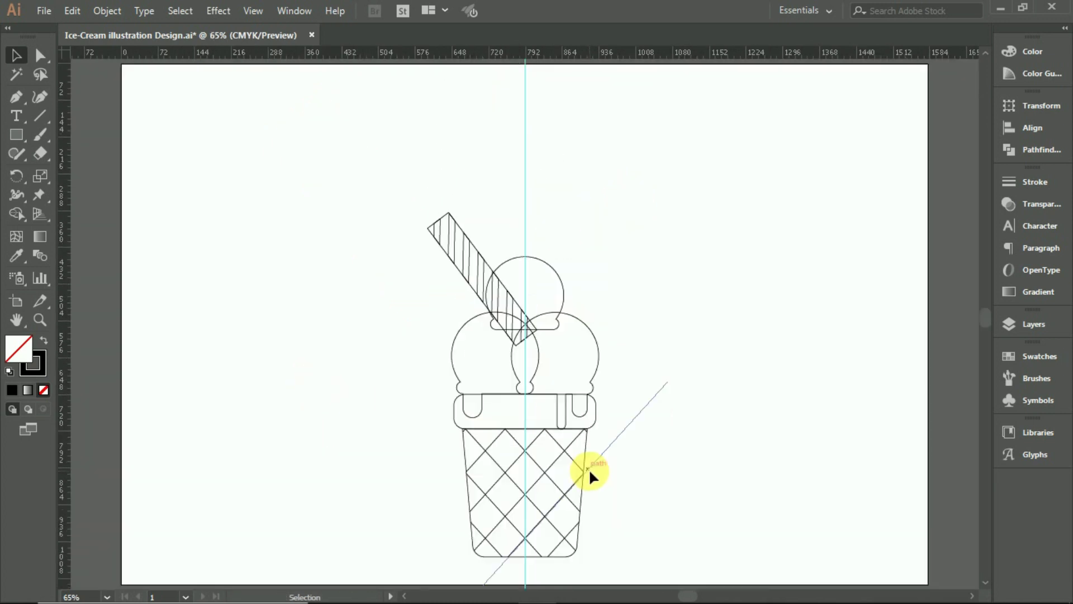
left_click_drag(327, 170, 614, 566)
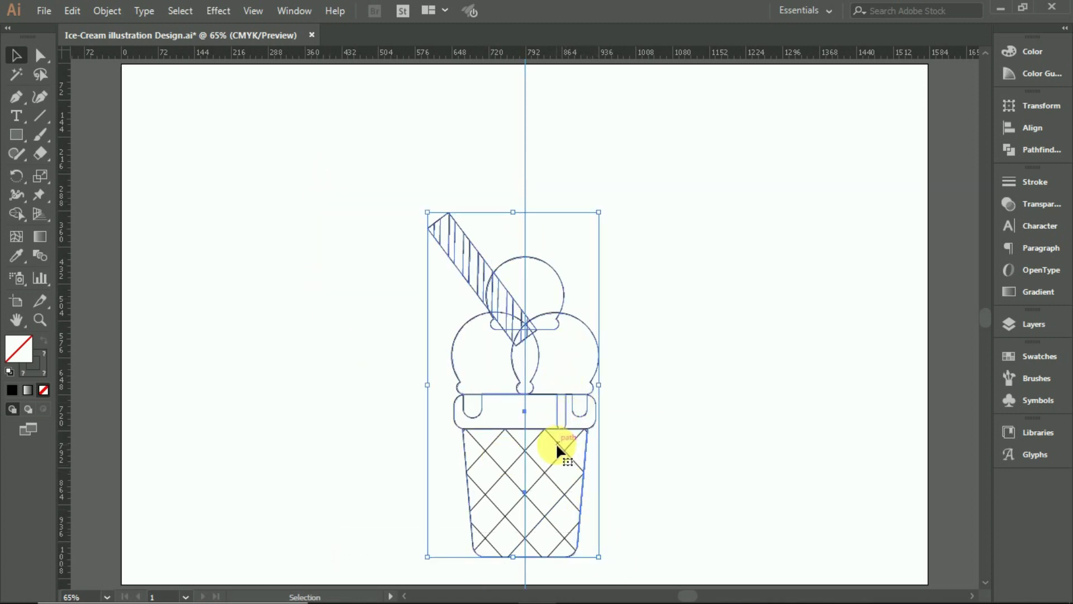
key("shift+Right")
key("shift+Right")
key("shift+Right")
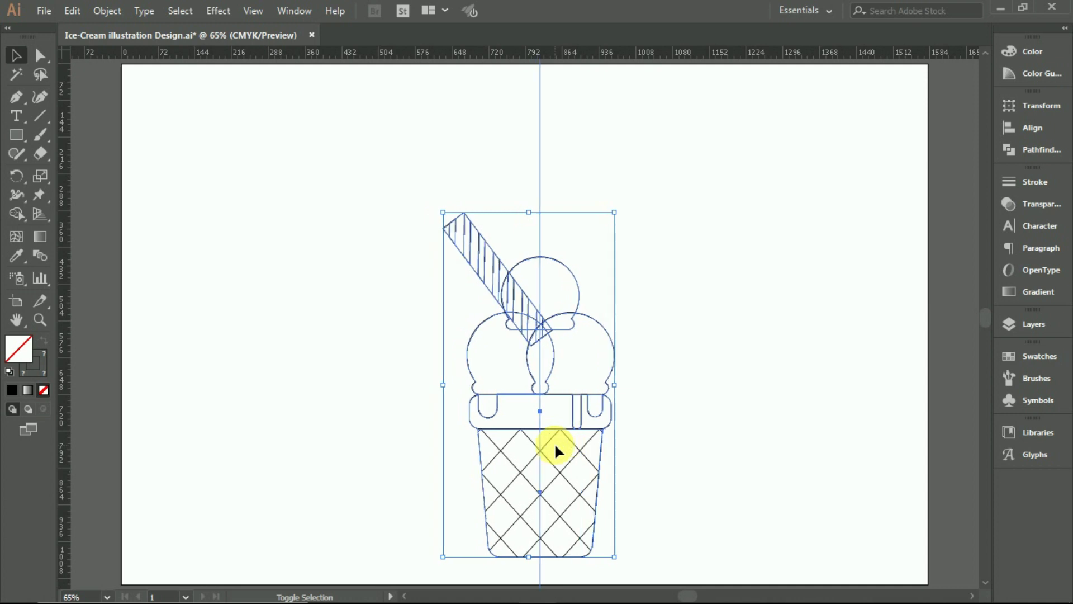
key("shift+Left")
key("shift+Left")
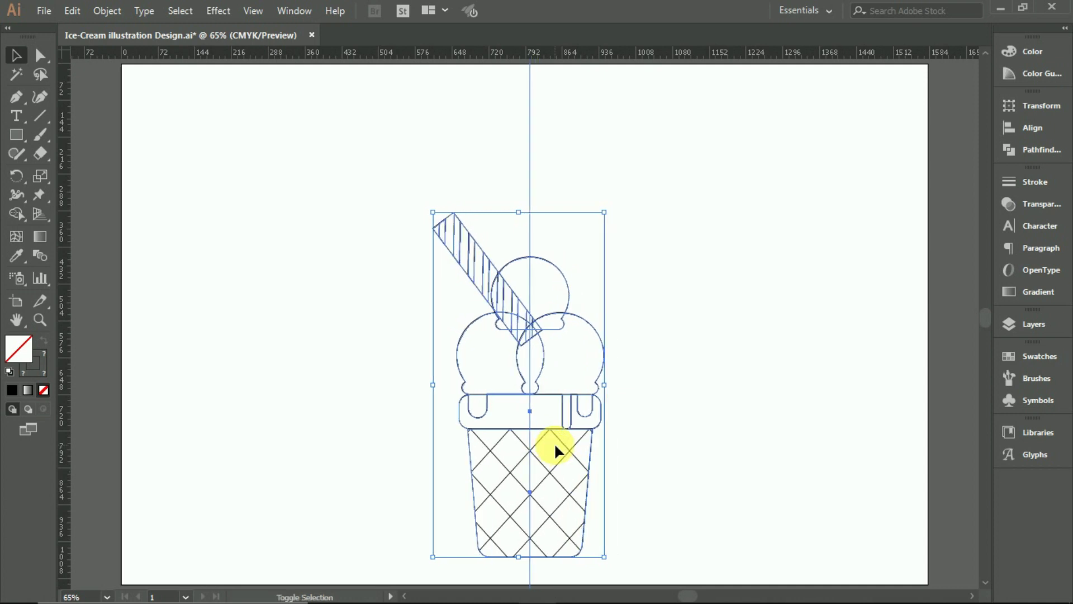
key("shift+Left")
left_click(695, 344)
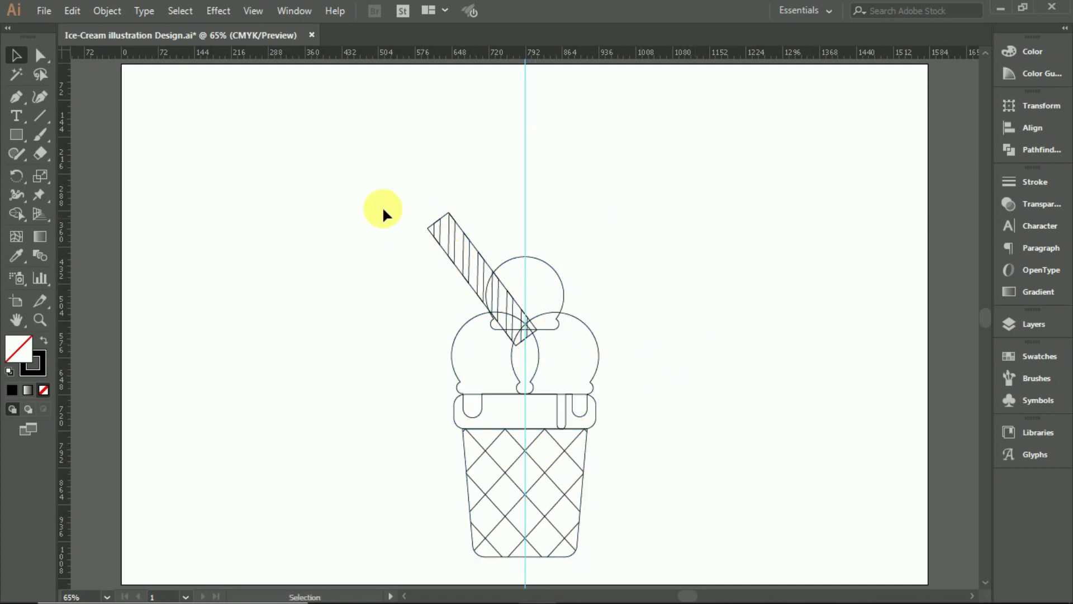
Move the whole illustration higher and enlarge it from its centre
left_click_drag(371, 184, 611, 563)
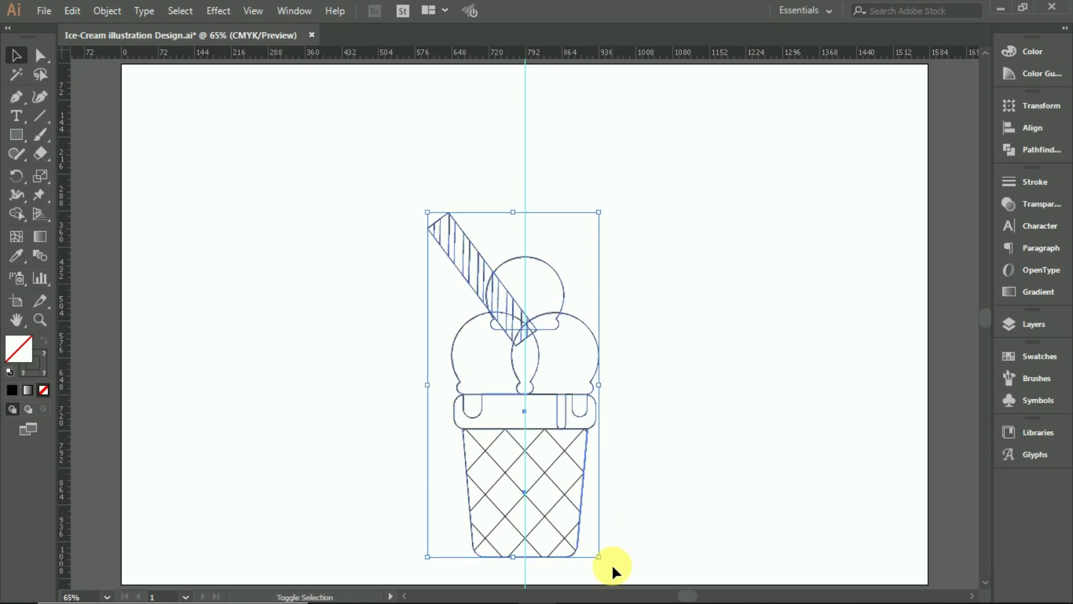
key("shift+Up")
key("shift+Up")
key("shift+Up")
key("shift+Up")
key("shift+Up")
key("shift+Up")
key("shift+Up")
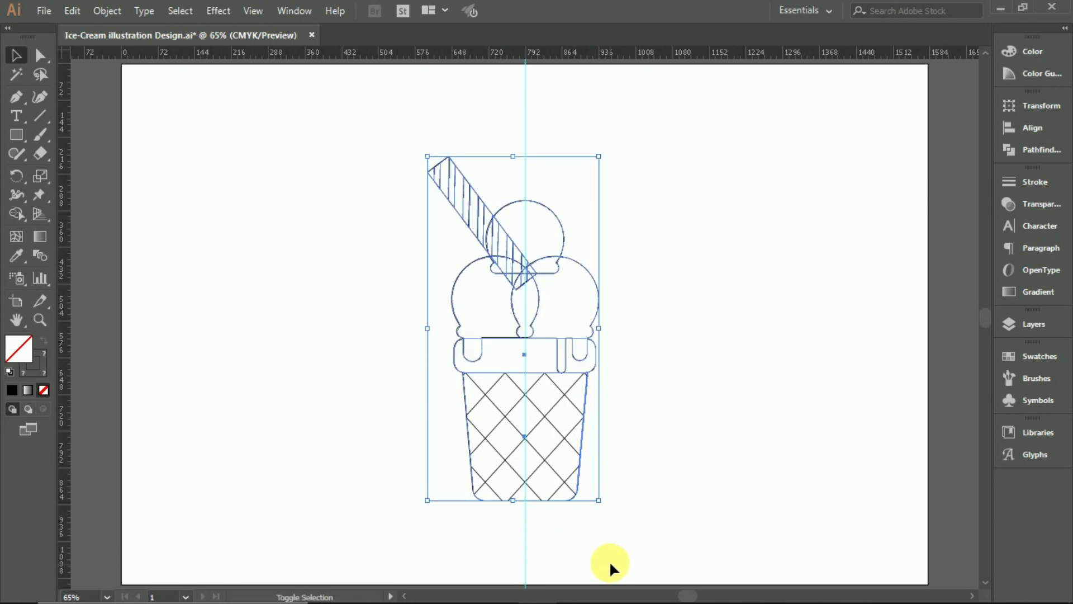
left_click_drag(608, 505, 622, 533)
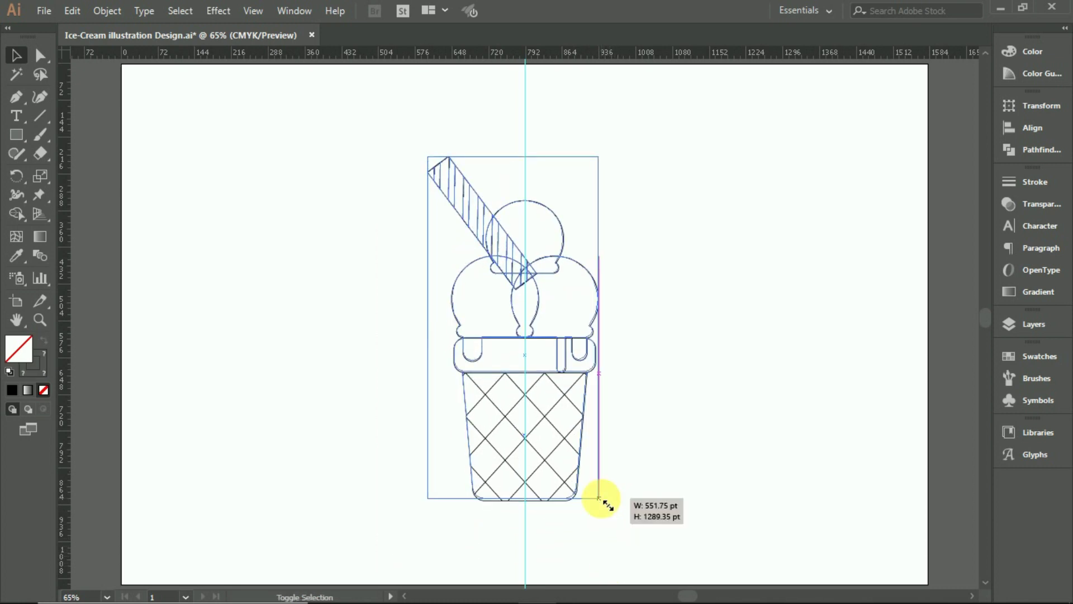
left_click(680, 510)
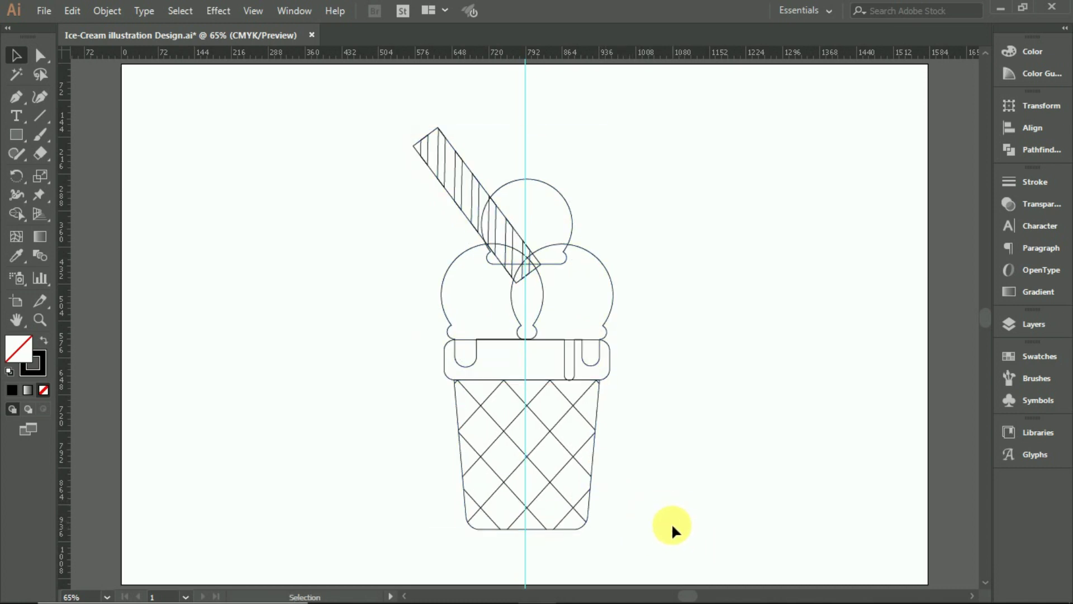
scroll(666, 524, "down", 2)
Draw a ball circle with the Ellipse tool near the cone's base and resize the second ball
scroll(626, 494, "up", 1)
scroll(614, 482, "up", 1)
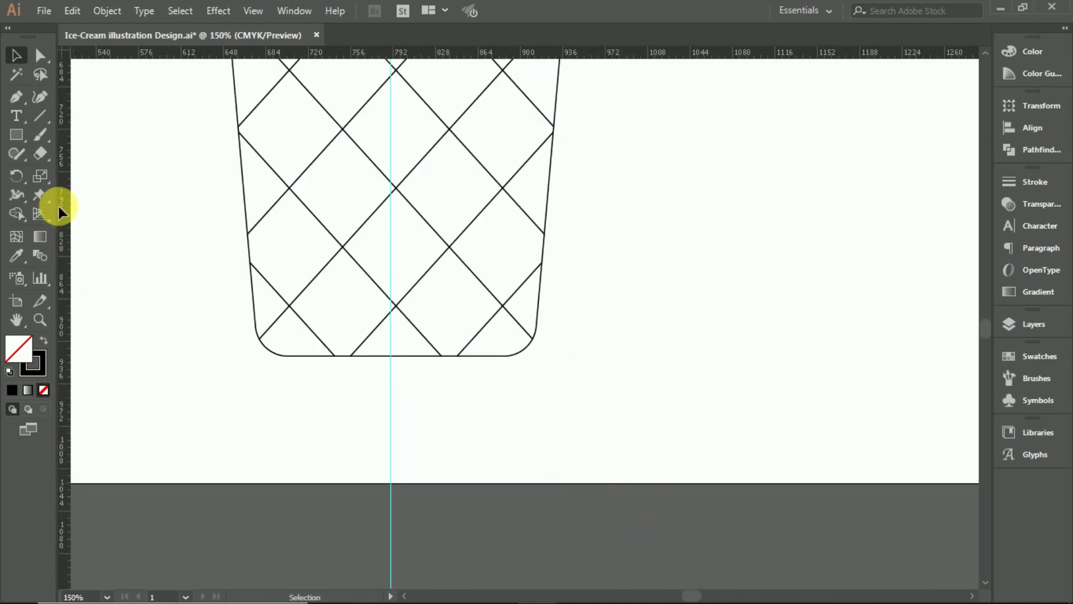
left_click(13, 134)
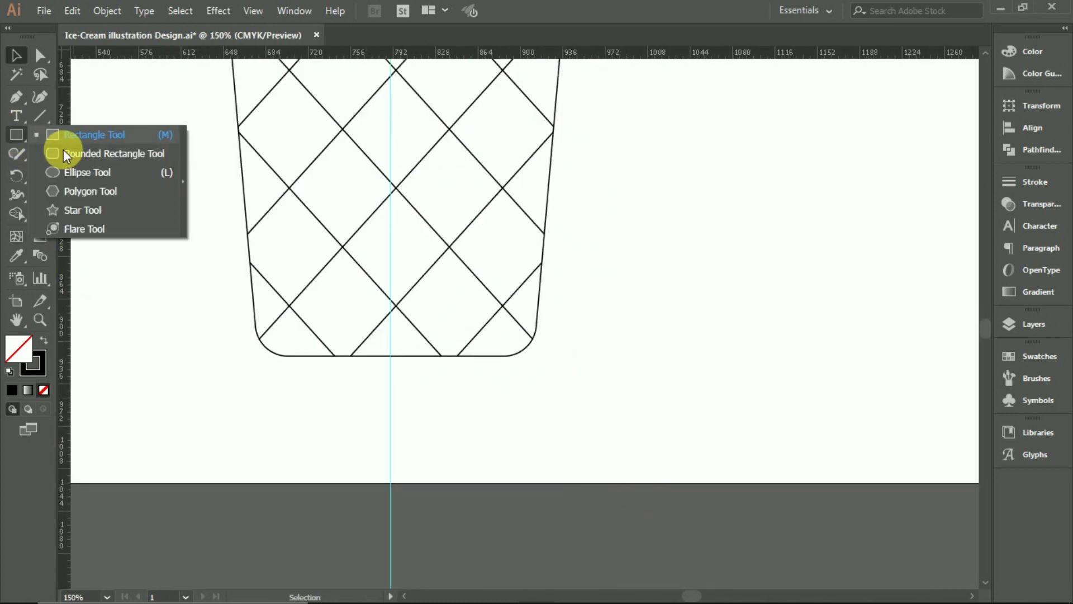
left_click(83, 172)
mouse_move(574, 386)
left_mouse_down()
mouse_move(616, 444)
mouse_move(626, 440)
left_mouse_up()
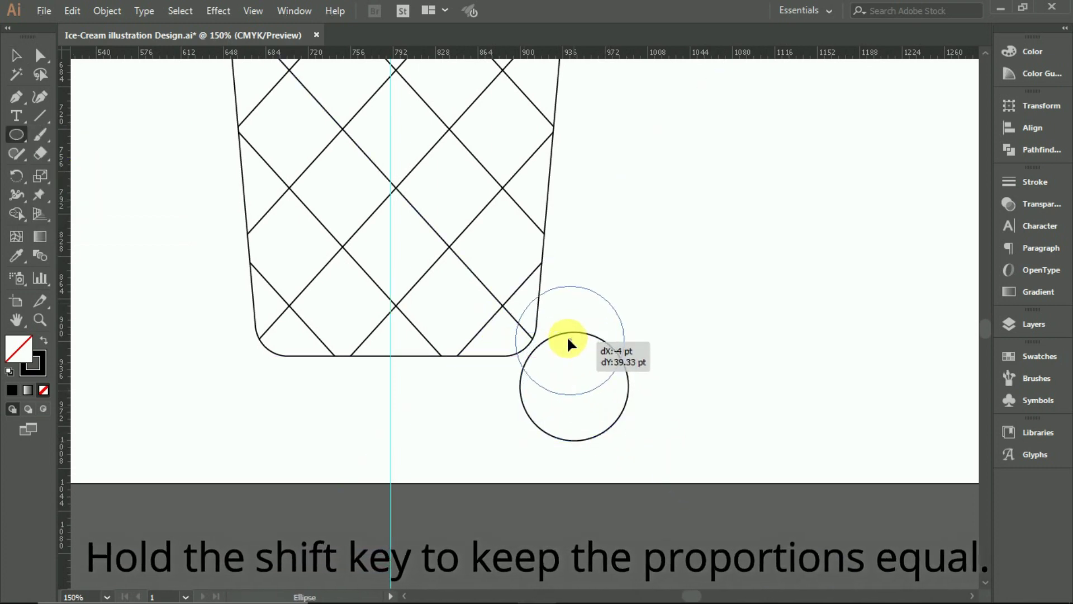
mouse_move(571, 381)
left_mouse_down()
mouse_move(564, 333)
mouse_move(481, 339)
left_mouse_up()
left_click_drag(534, 393, 553, 408)
left_click(16, 55)
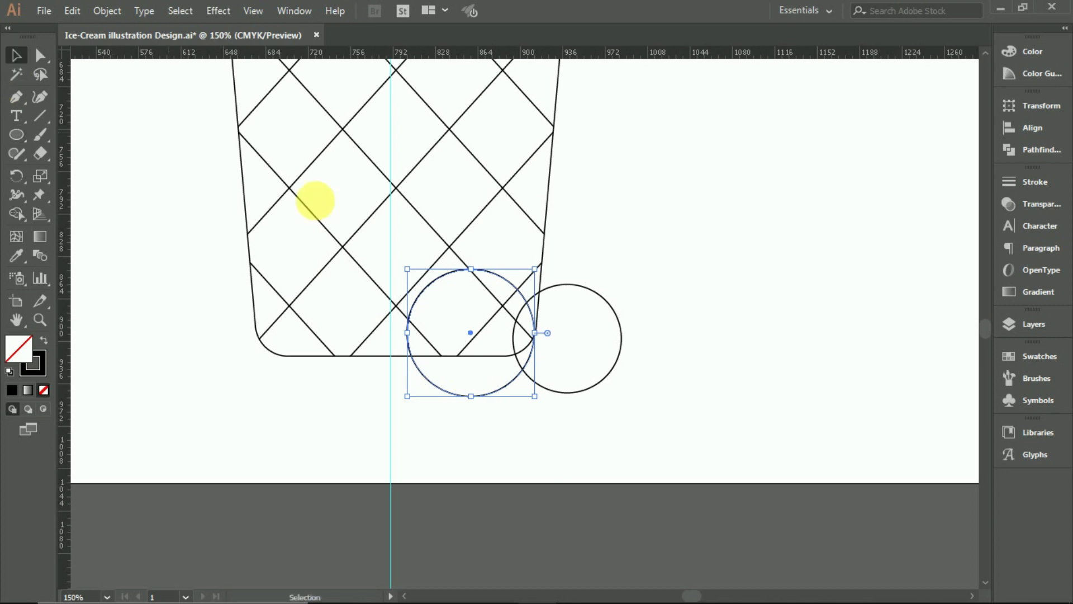
Select both ball circles and nudge them right onto the cone's lower right corner
left_click_drag(664, 390, 477, 373)
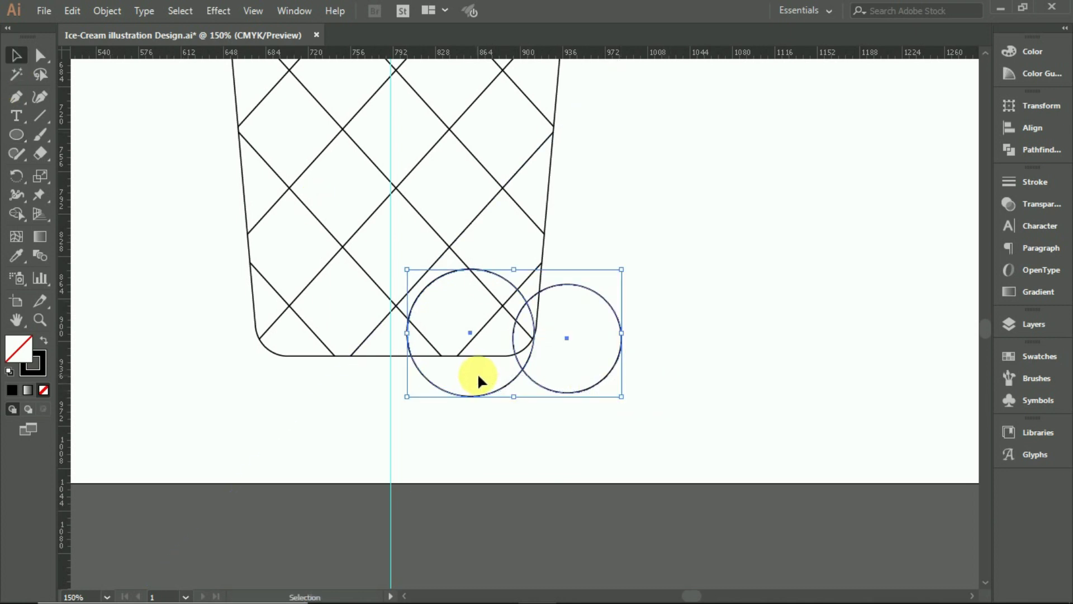
key("Up")
key("Up")
key("Right")
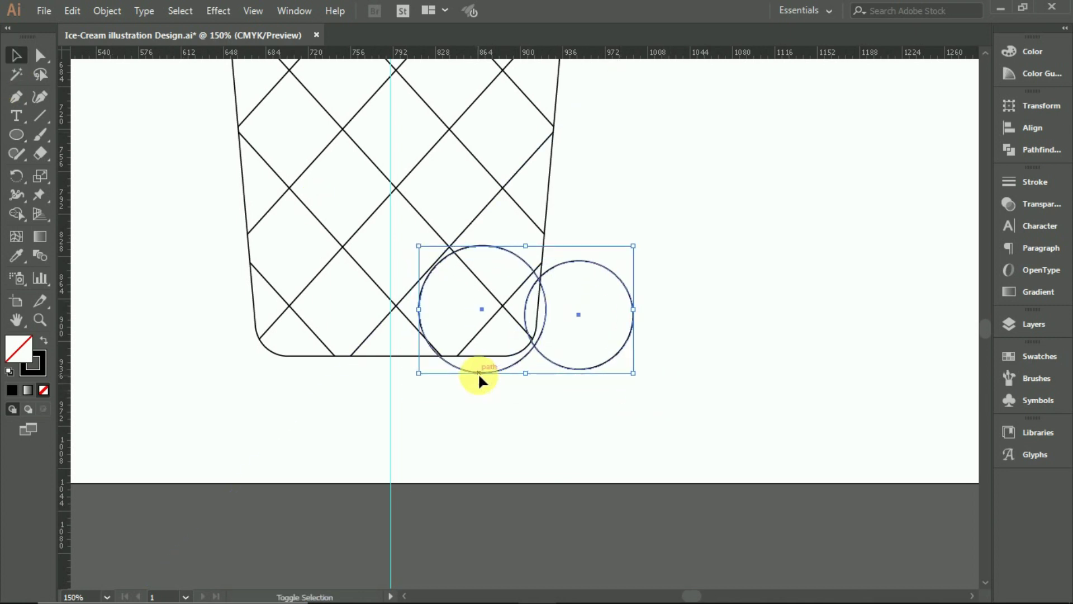
key("Right")
key("Left")
key("Left")
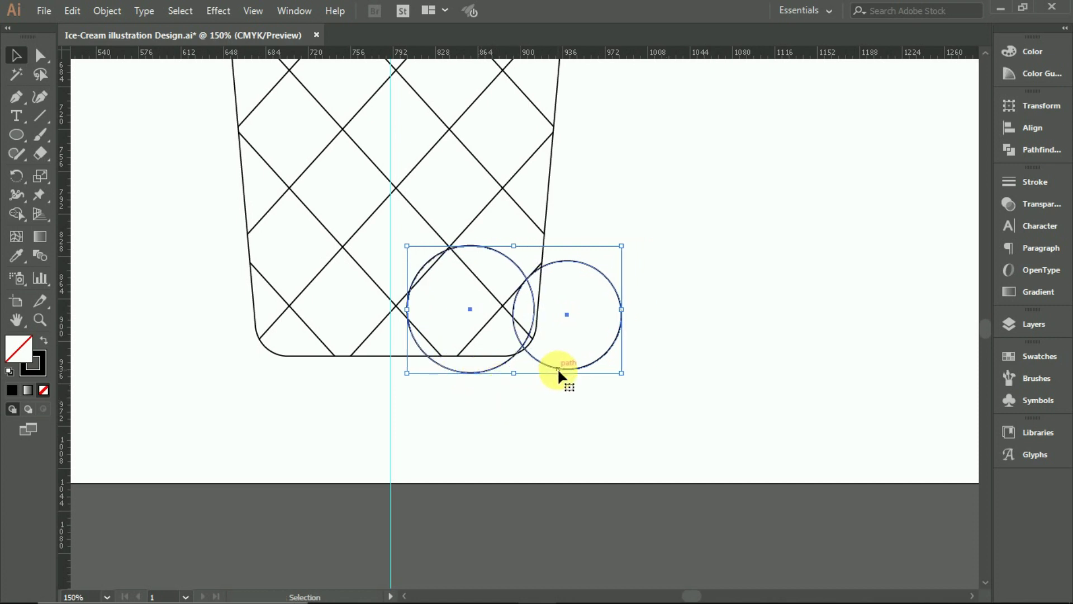
key("Right")
key("Right")
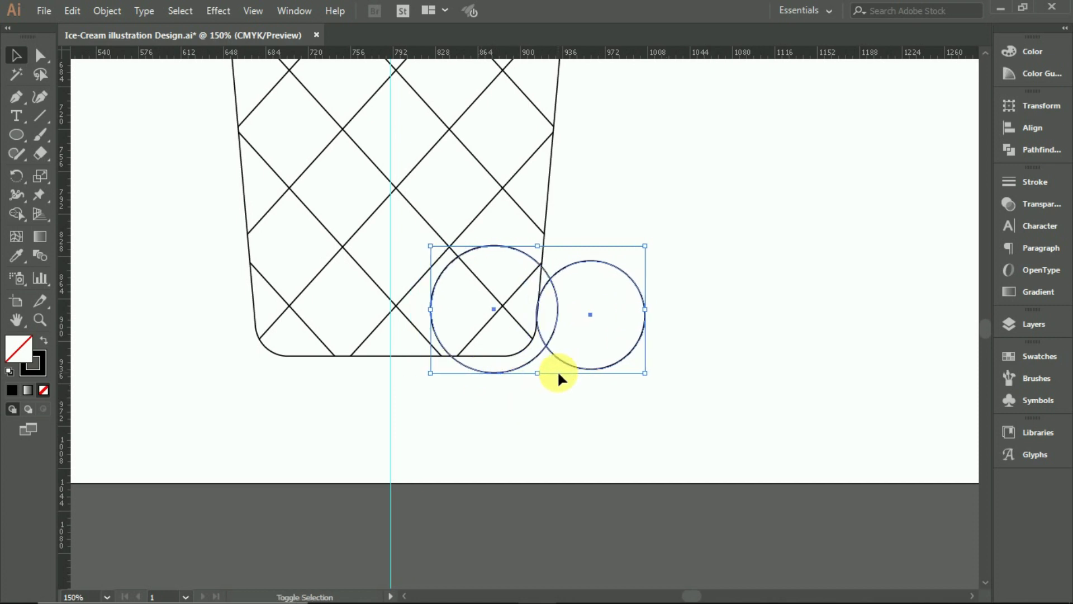
key("Right")
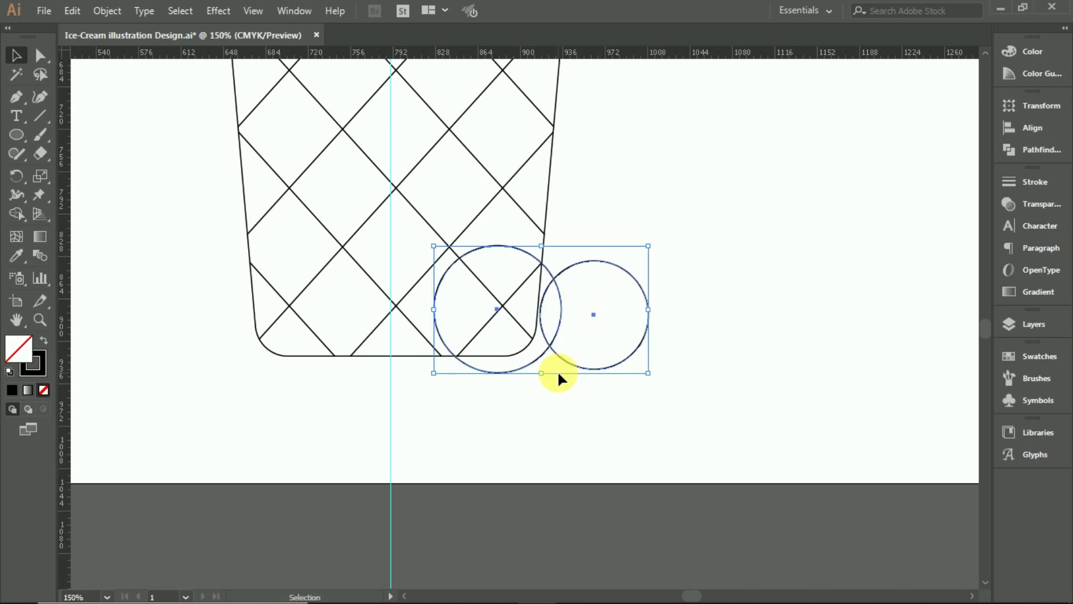
key("Left")
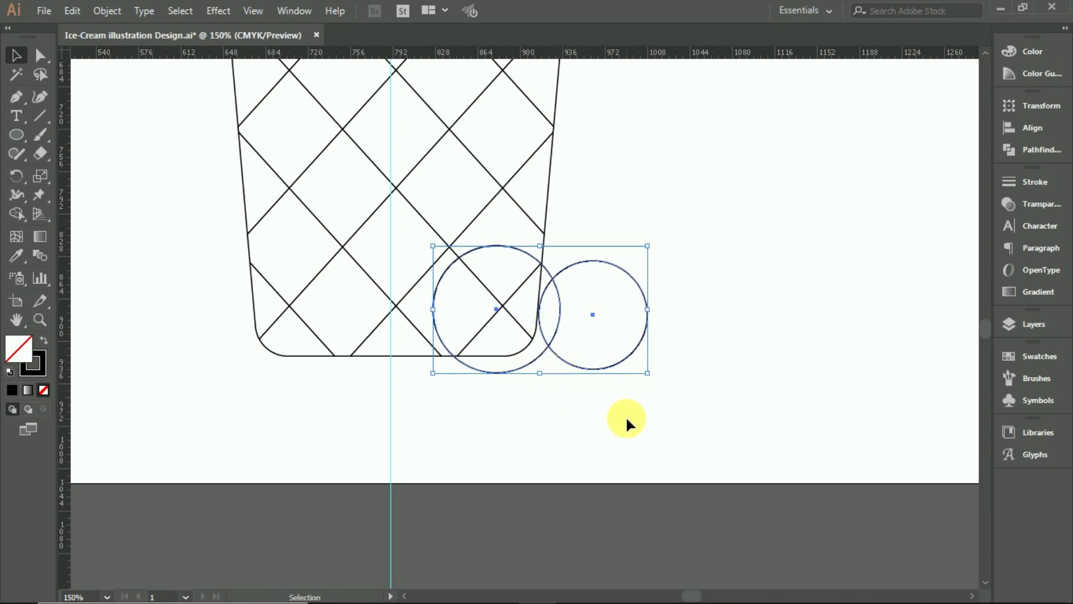
key("ctrl+0")
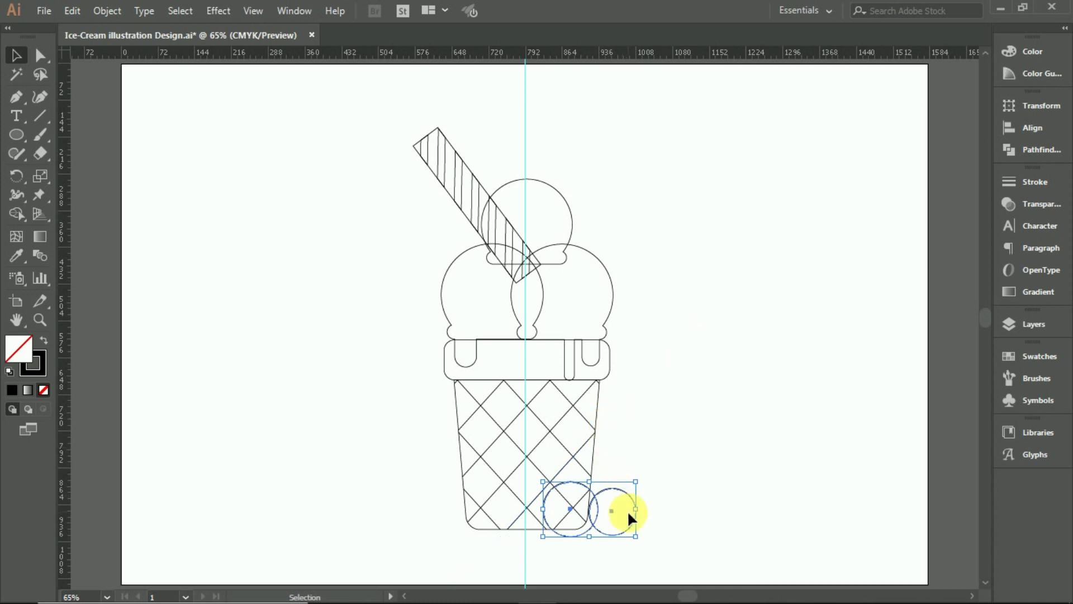
Colour the right scoop green and the left scoop red by sampling swatches with the Eyedropper
left_click(705, 507)
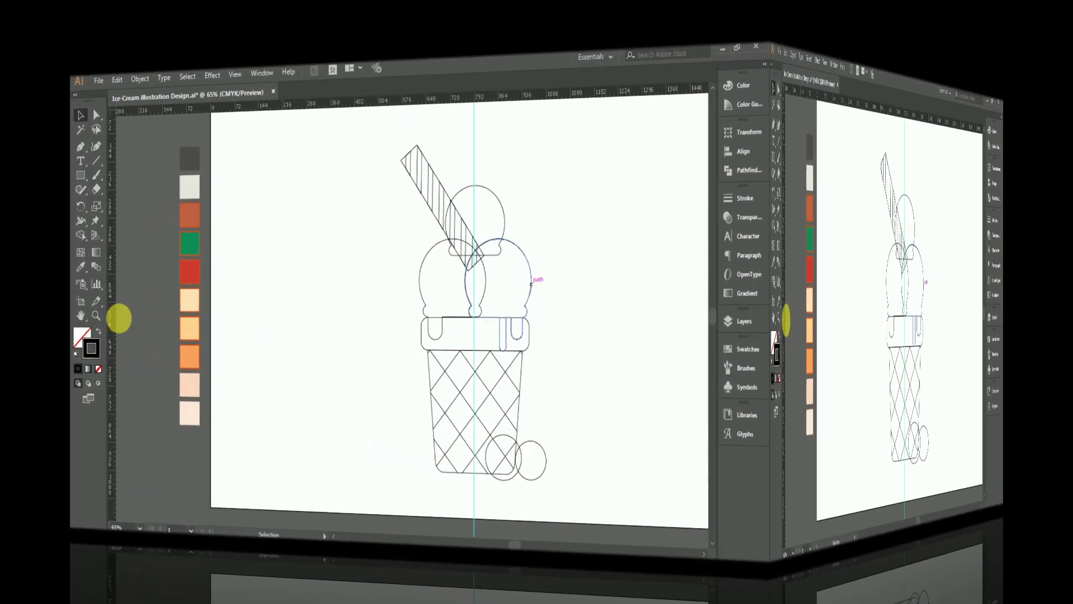
left_click(190, 229)
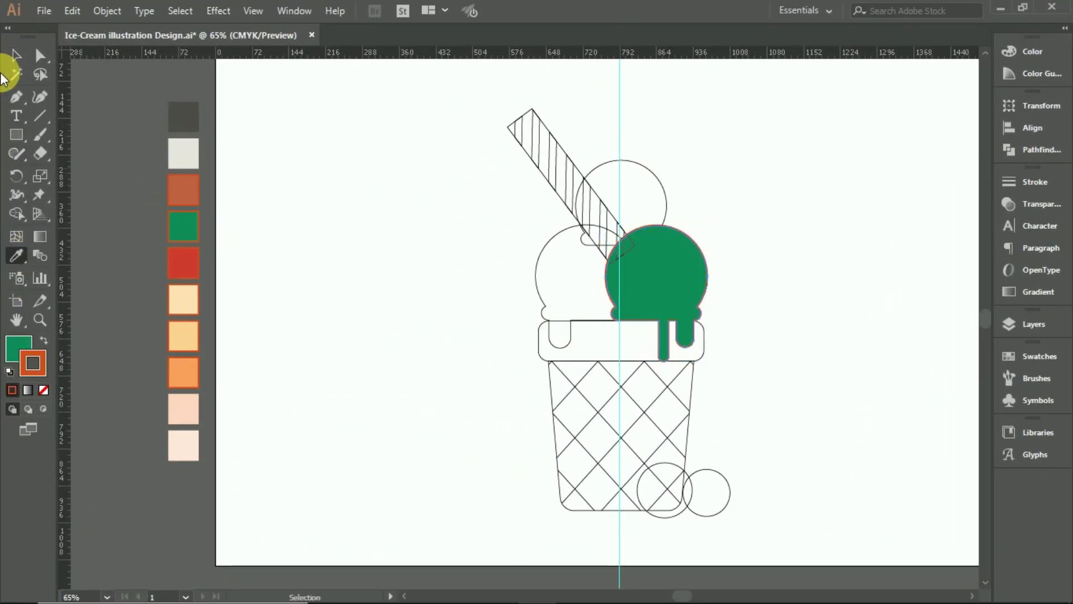
left_click(16, 55)
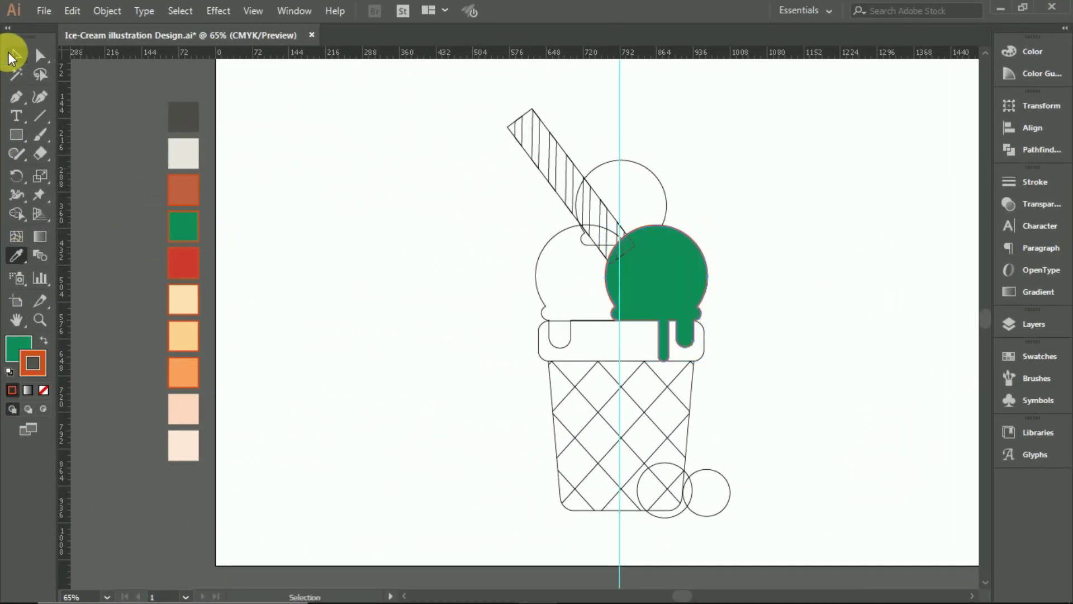
left_click(534, 283)
left_click(15, 256)
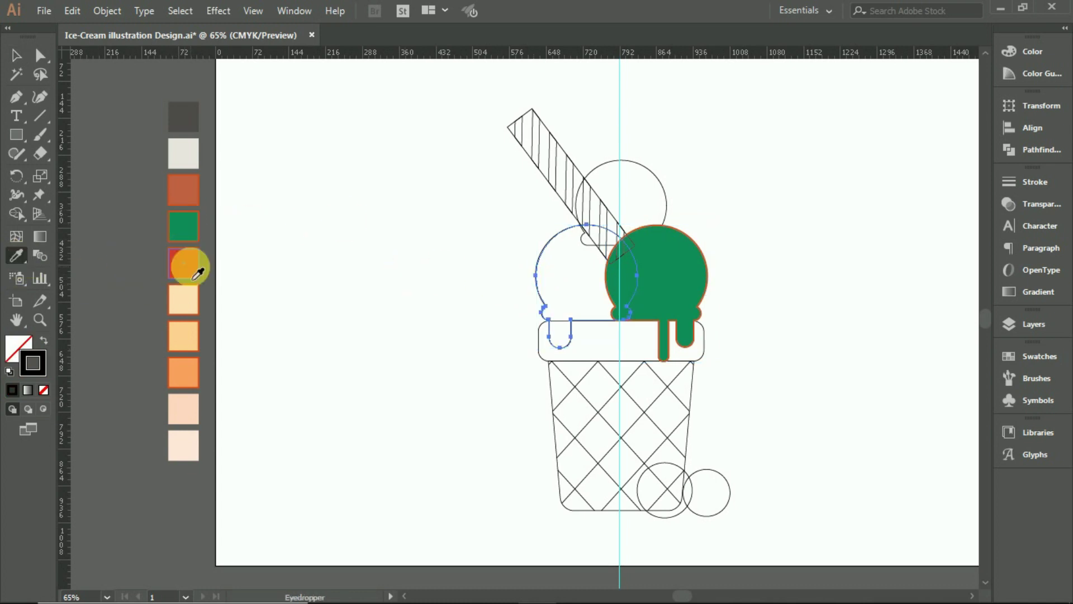
left_click(190, 264)
Fill the top scoop with the pale peach swatch using the Eyedropper
left_click(15, 58)
left_click(242, 188)
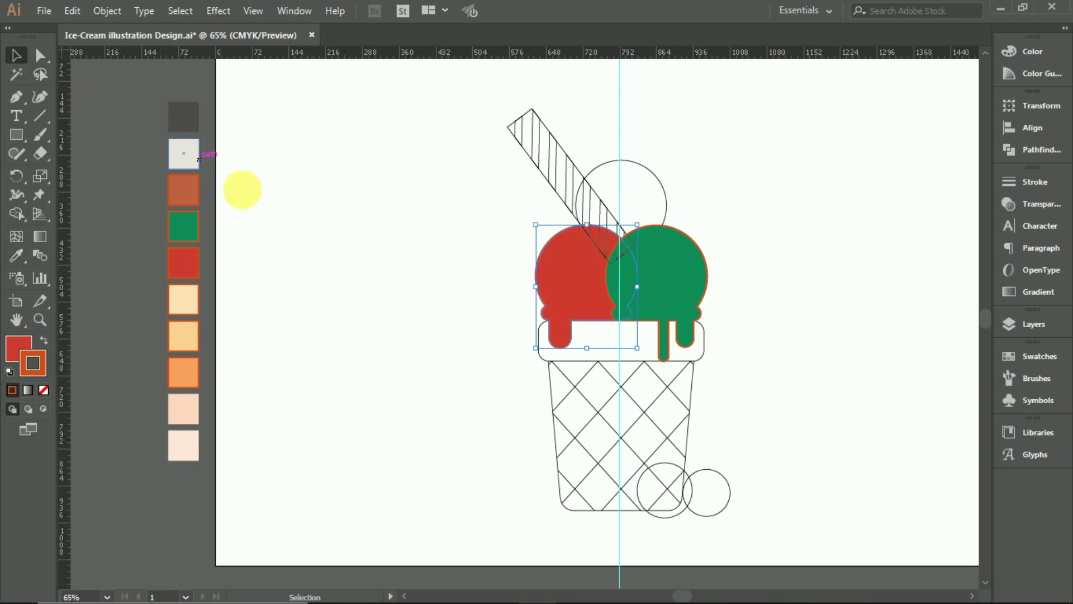
left_click(666, 210)
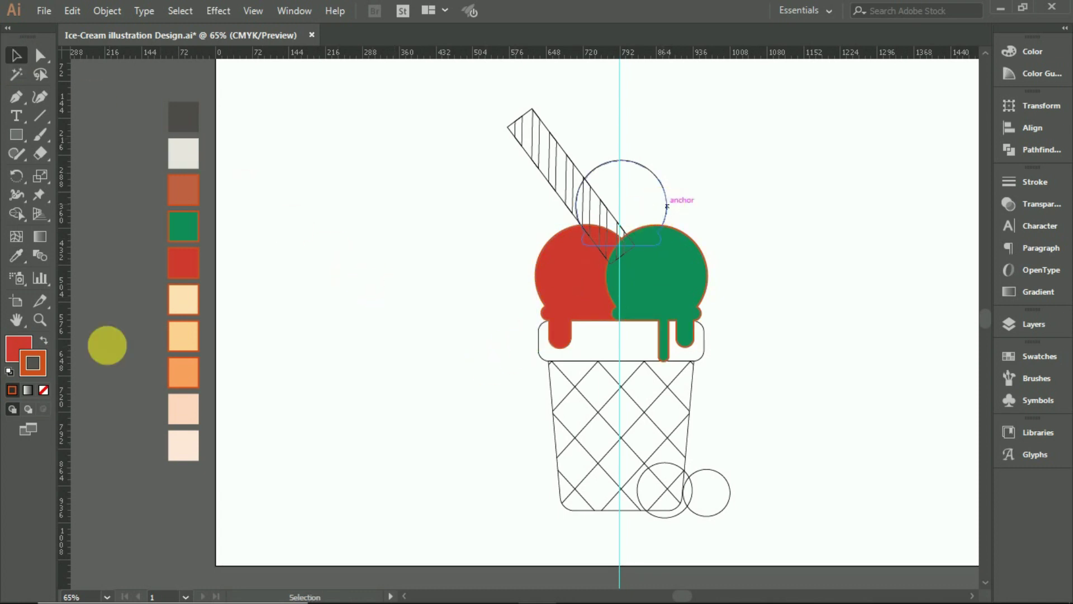
left_click(16, 256)
left_click(187, 414)
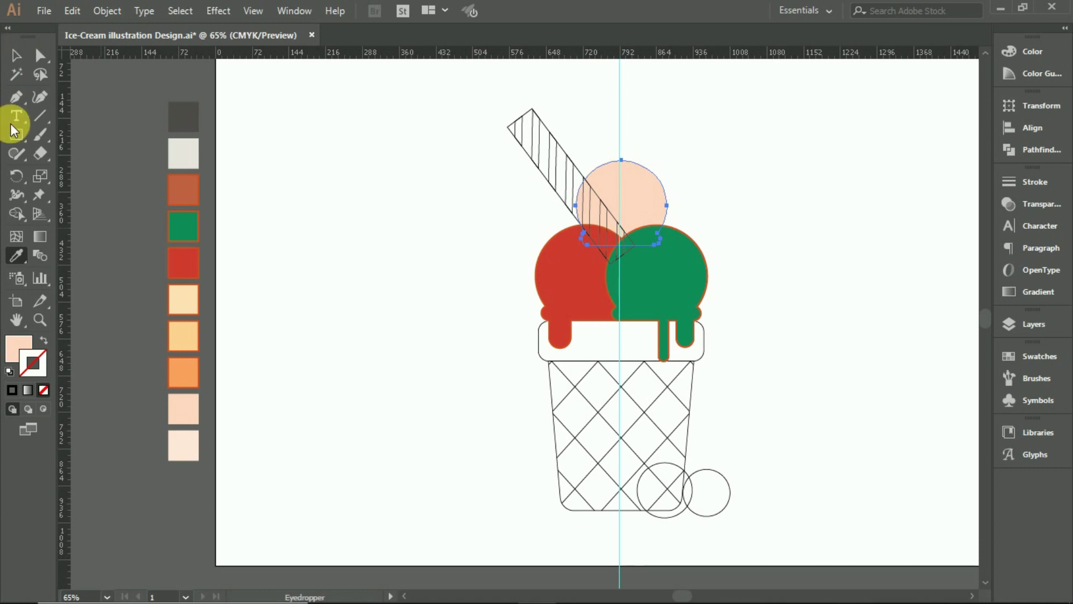
Try a deeper salmon fill on the top scoop from the Color Picker
left_click(24, 344)
double_click(23, 344)
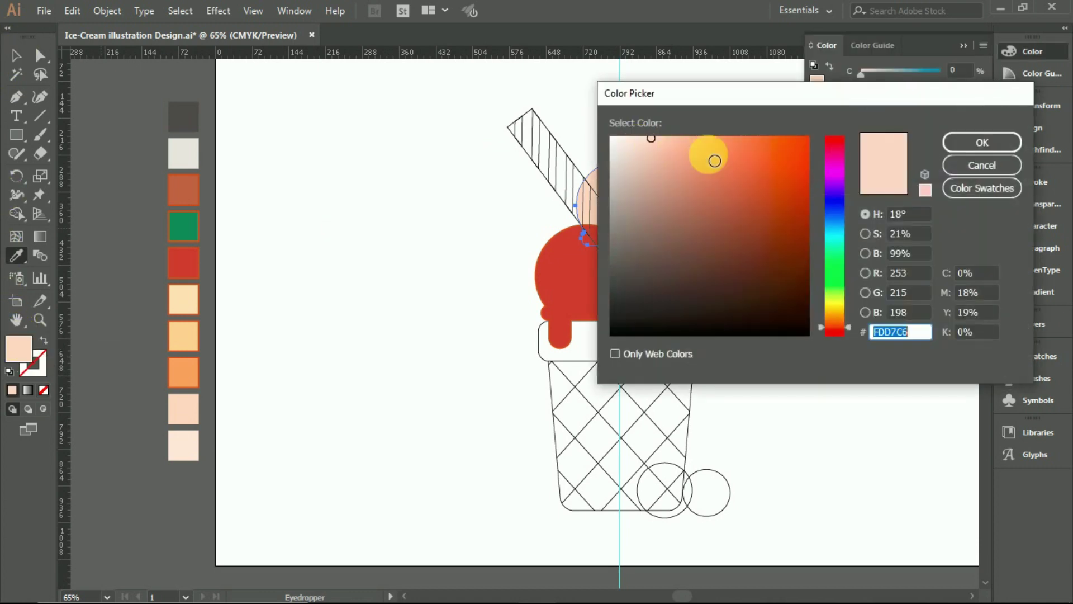
left_click(687, 144)
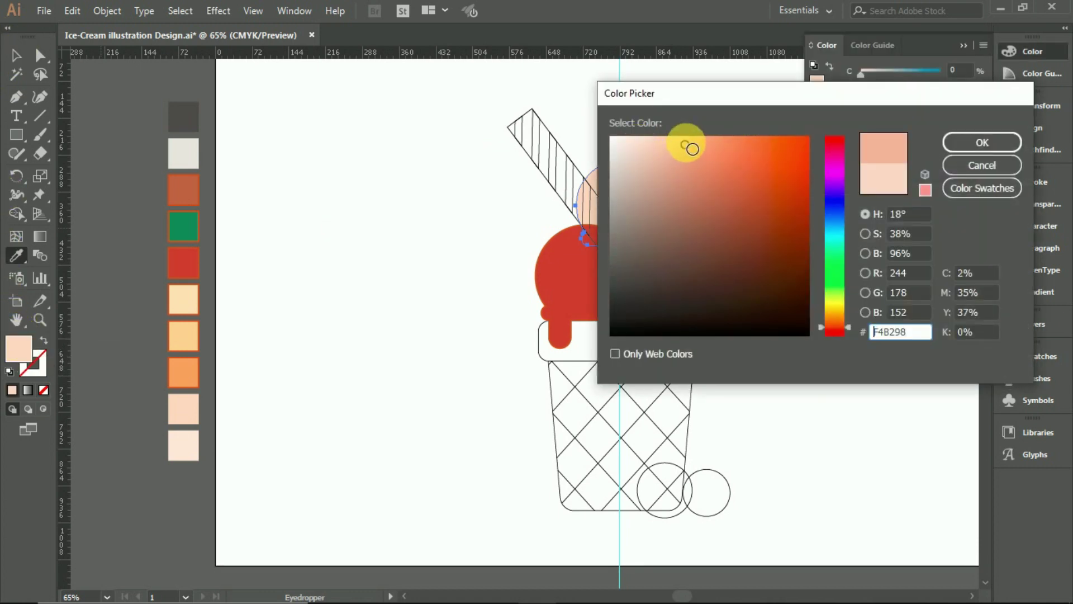
left_click(962, 145)
left_click(15, 55)
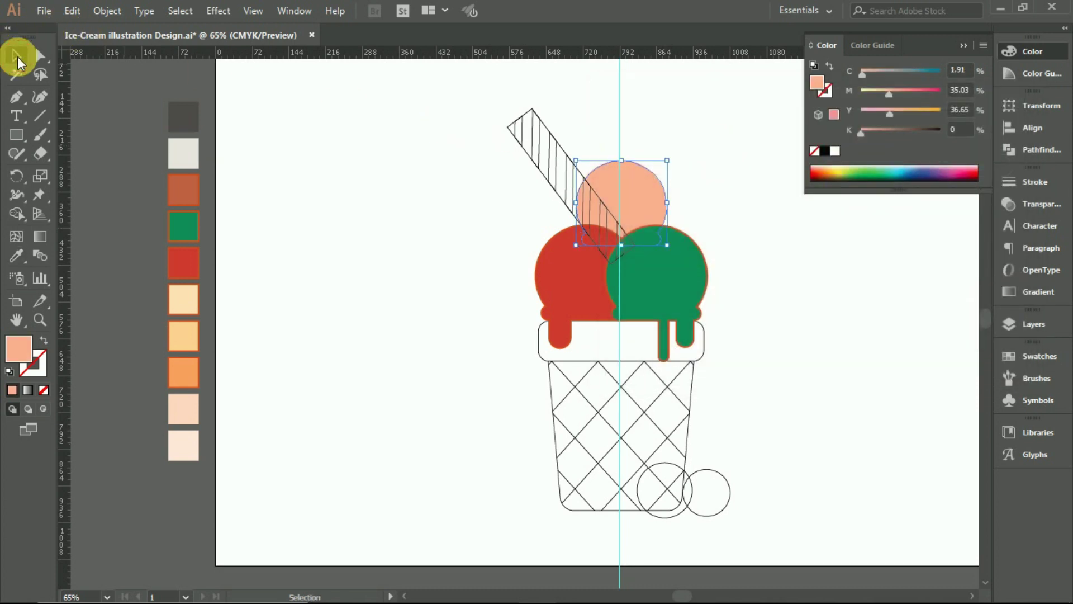
left_click(510, 175)
left_click(962, 43)
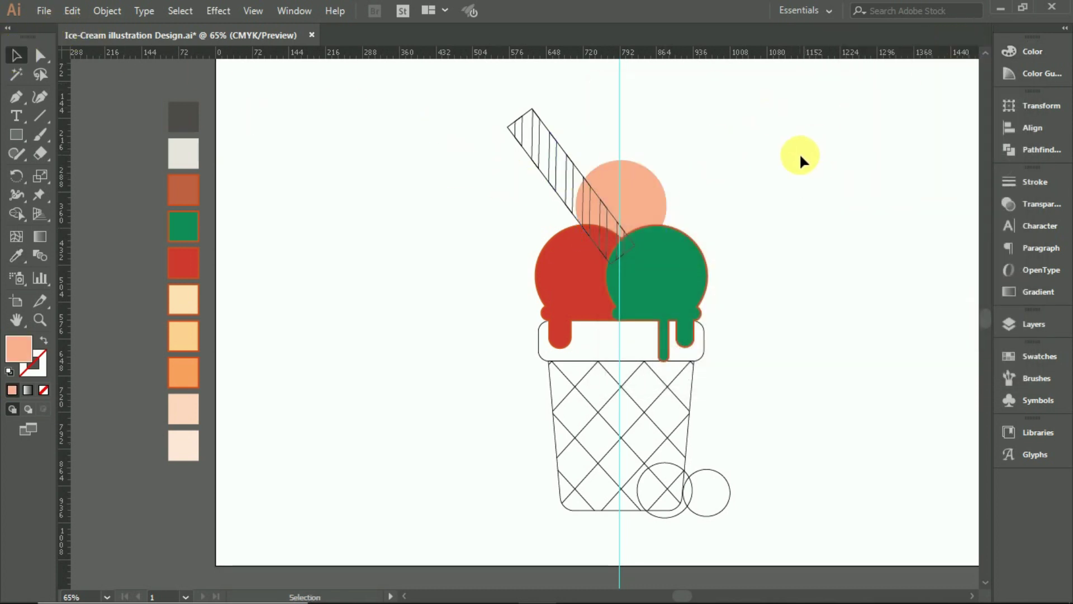
left_click(643, 185)
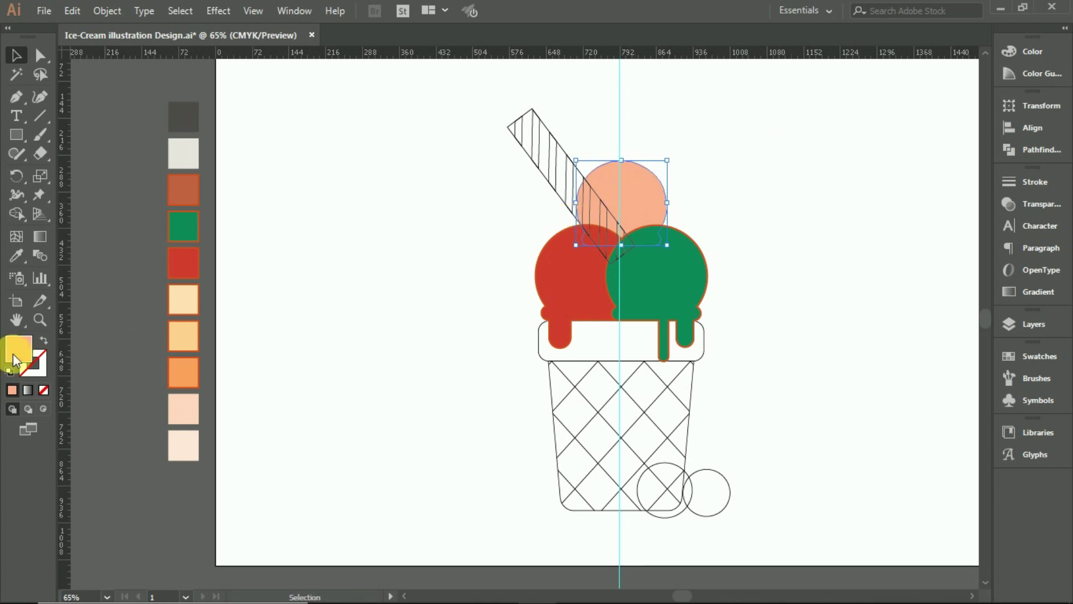
Sample light cream onto the top scoop, then settle on a warm light orange fill
left_click(16, 255)
left_click(184, 307)
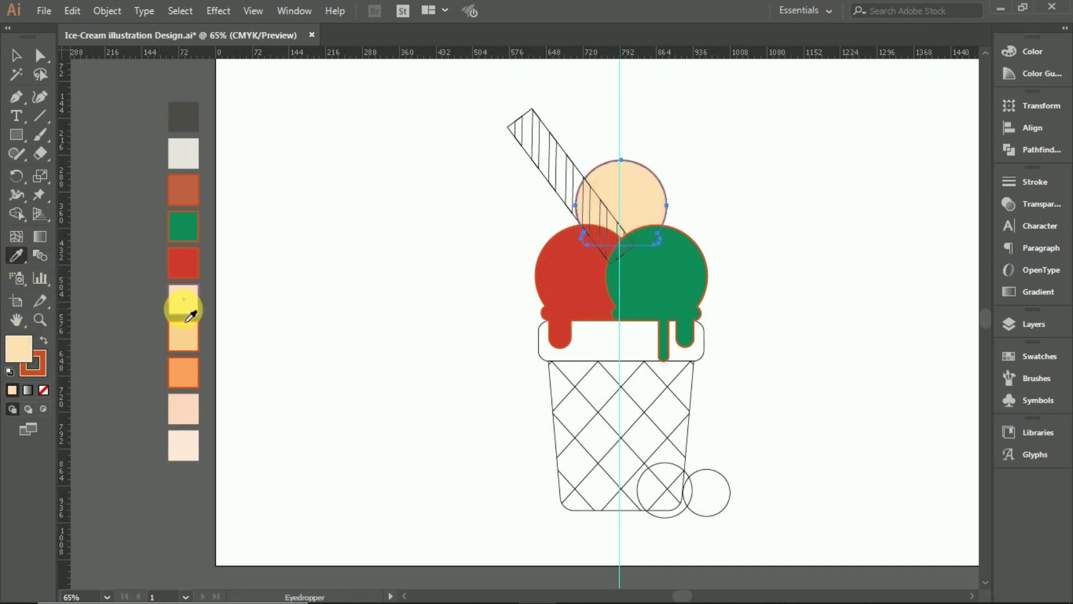
double_click(18, 350)
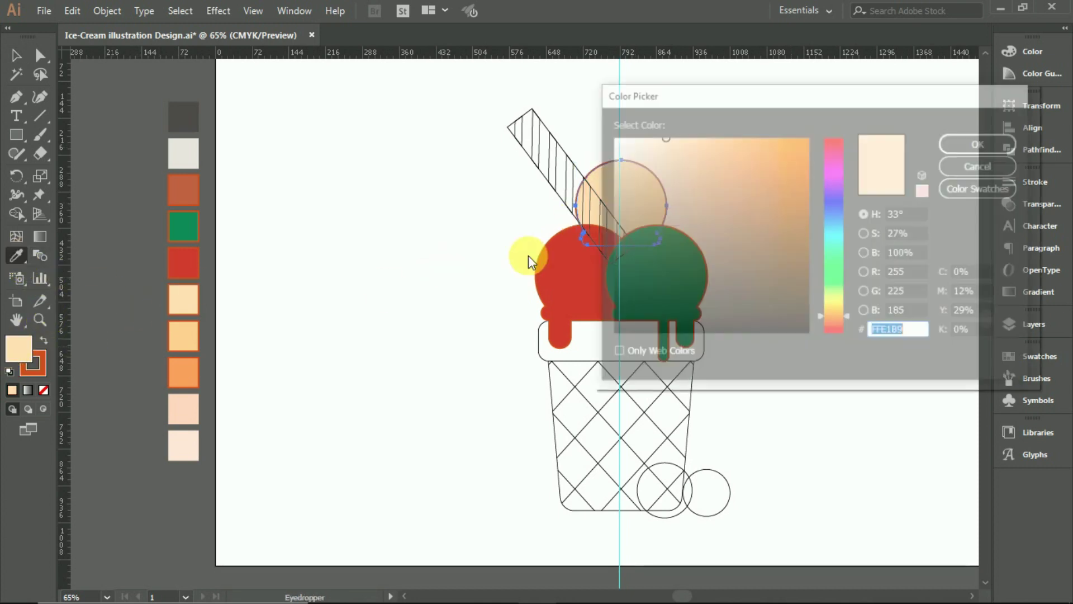
left_click(696, 143)
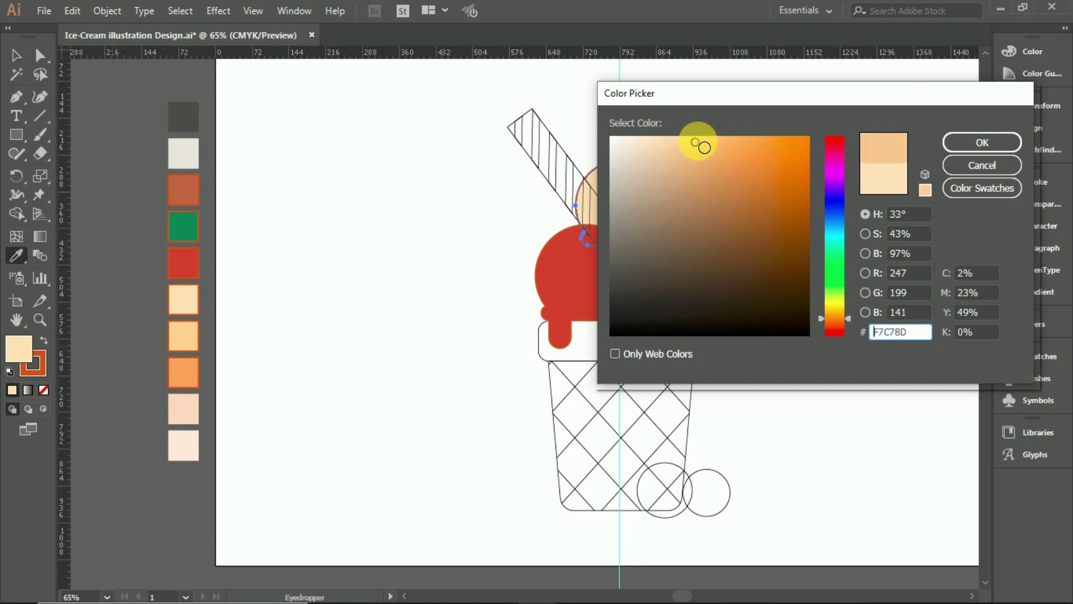
left_click(953, 145)
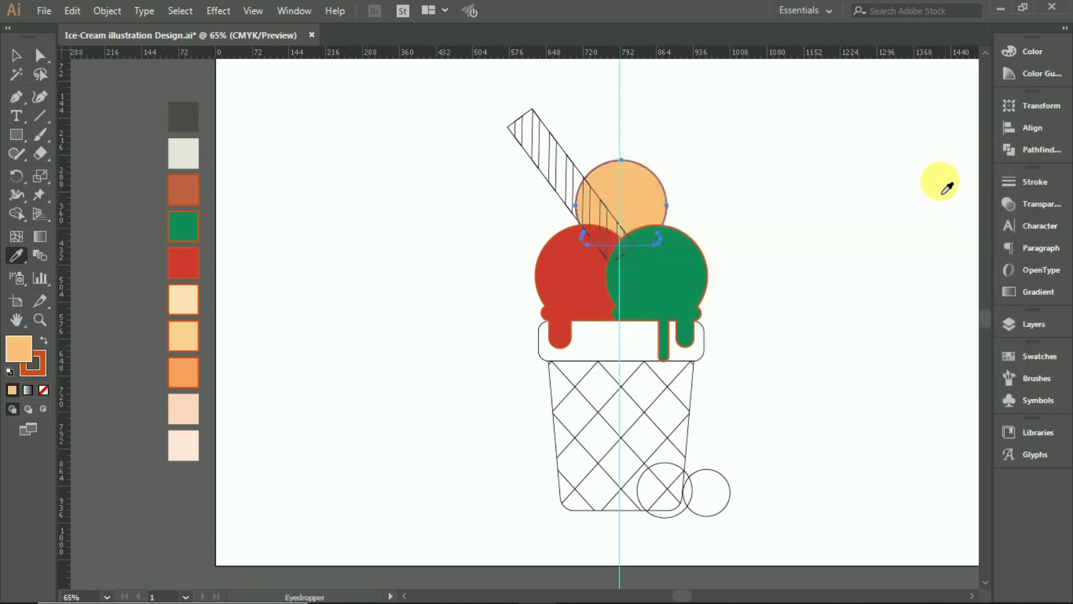
double_click(18, 350)
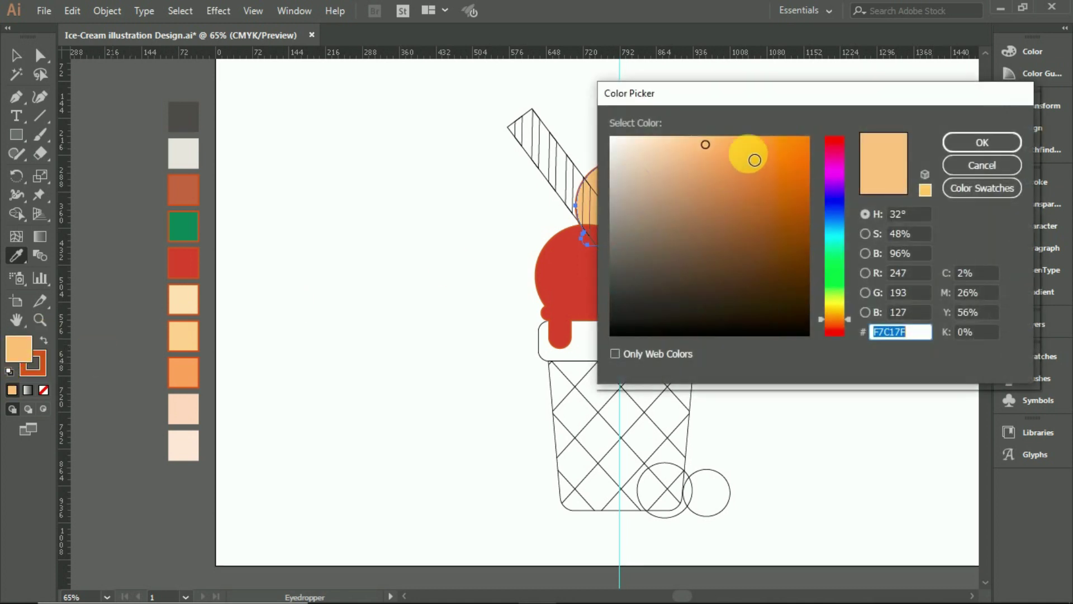
left_click(743, 148)
left_click(953, 143)
left_click(17, 54)
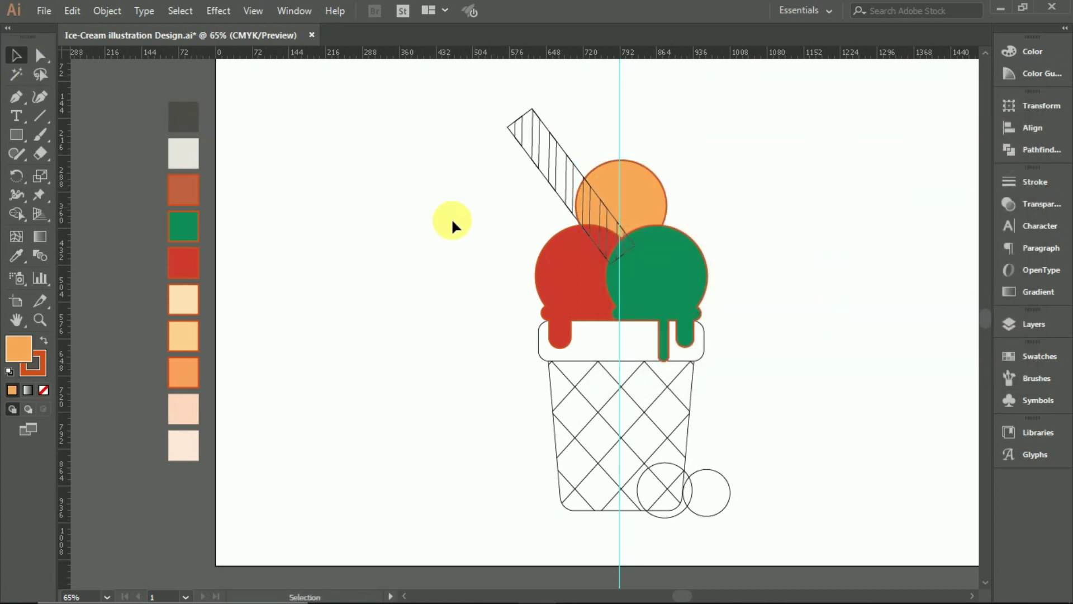
Fill the cone orange and give the band under the scoops the orange scoop's colours
left_click(625, 451)
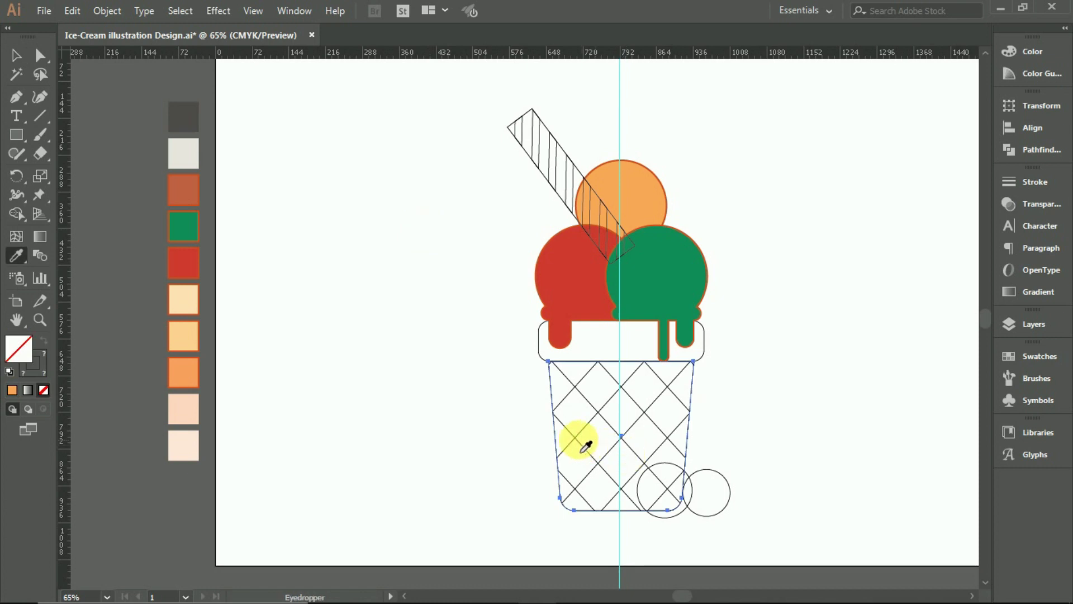
key("i")
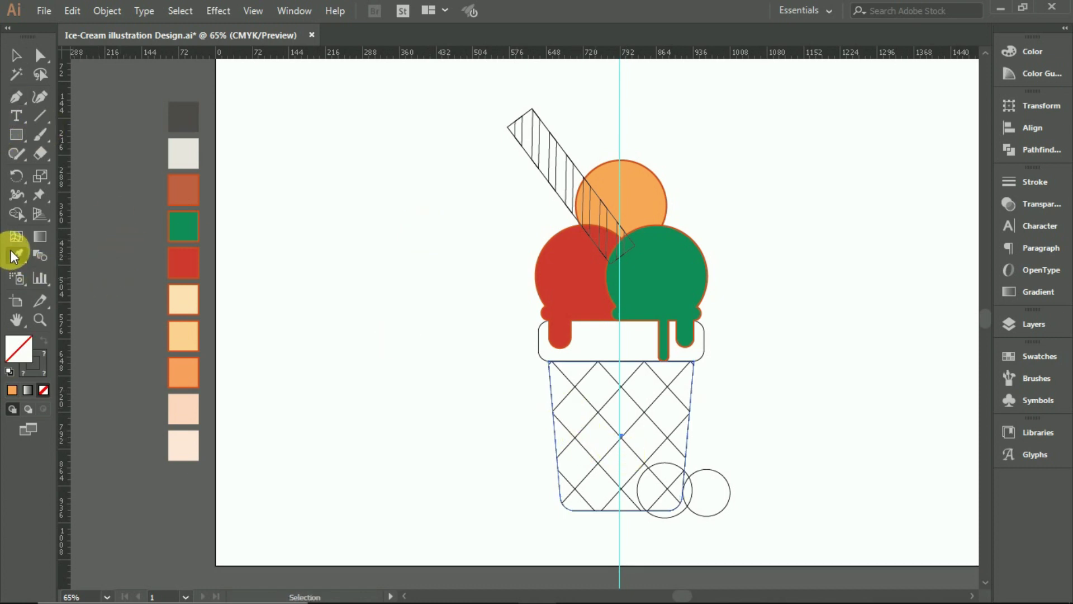
left_click(183, 373)
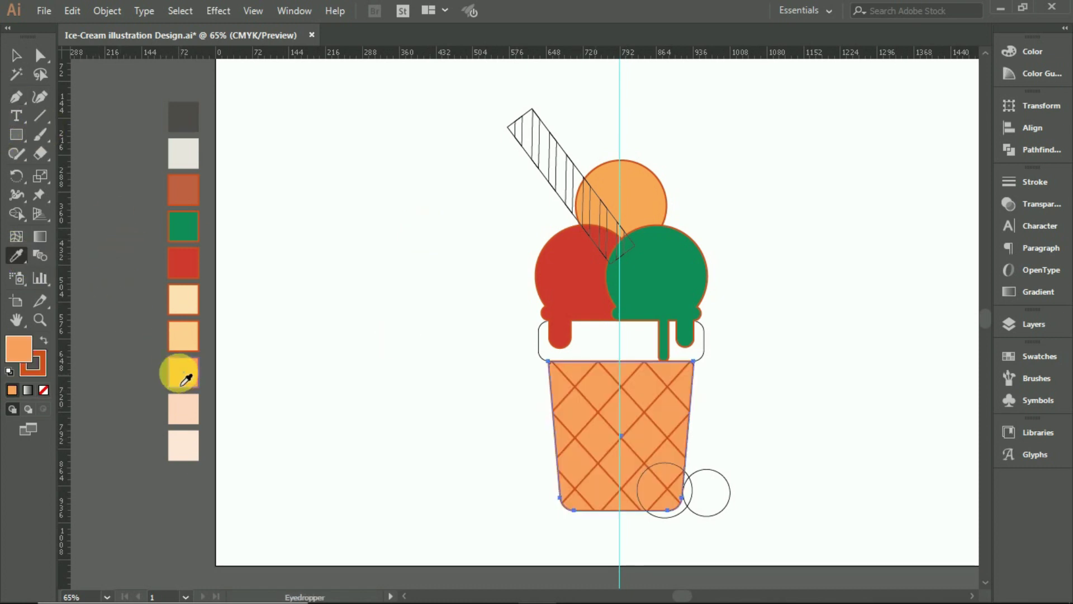
left_click(16, 55)
left_click(445, 273)
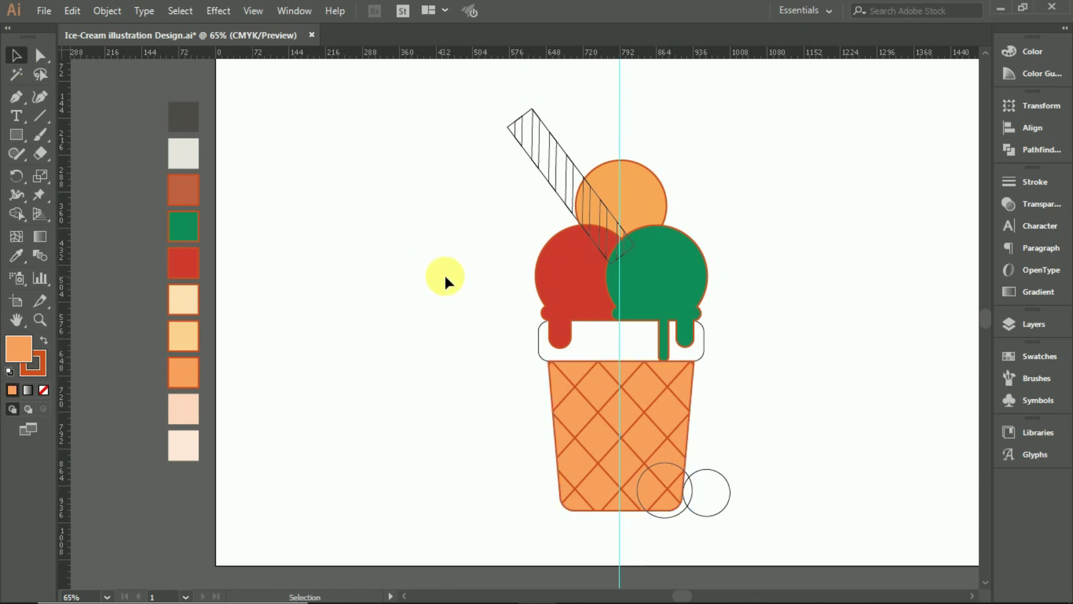
left_click(583, 352)
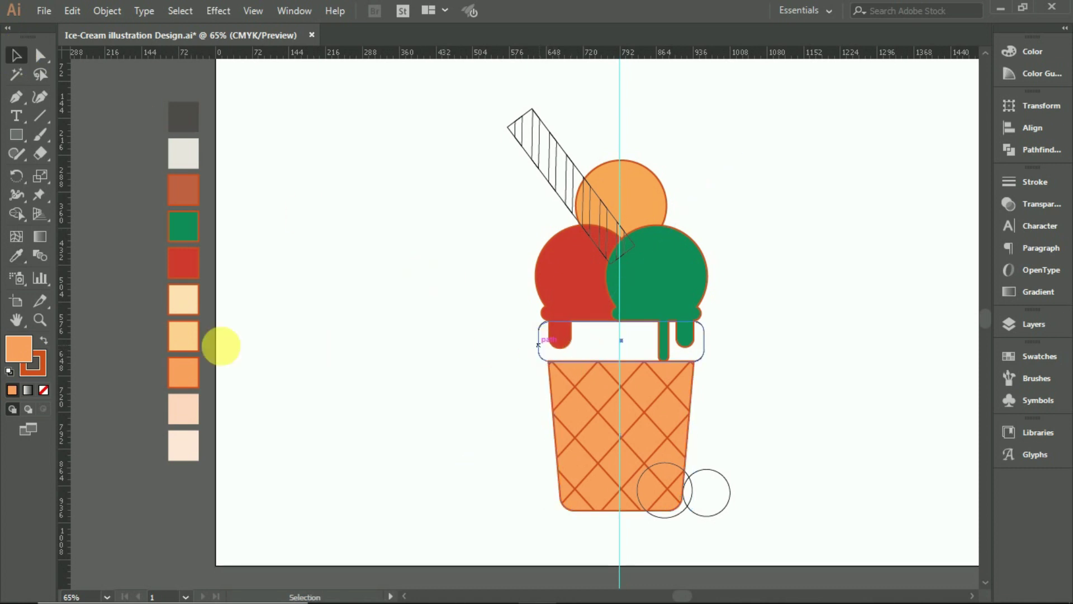
left_click(31, 254)
left_click(617, 191)
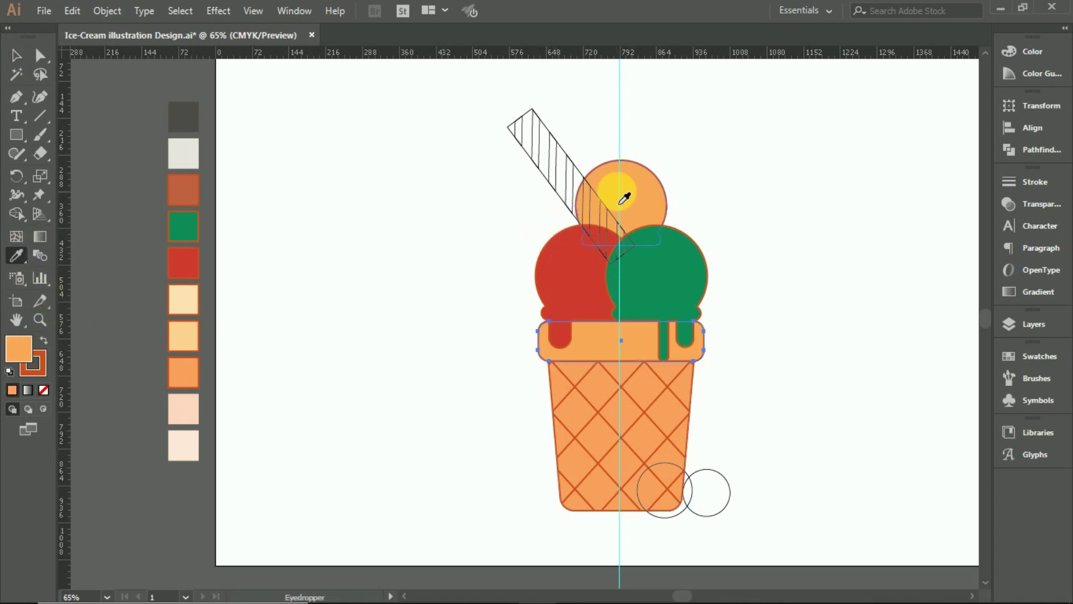
left_click(15, 55)
left_click(366, 150)
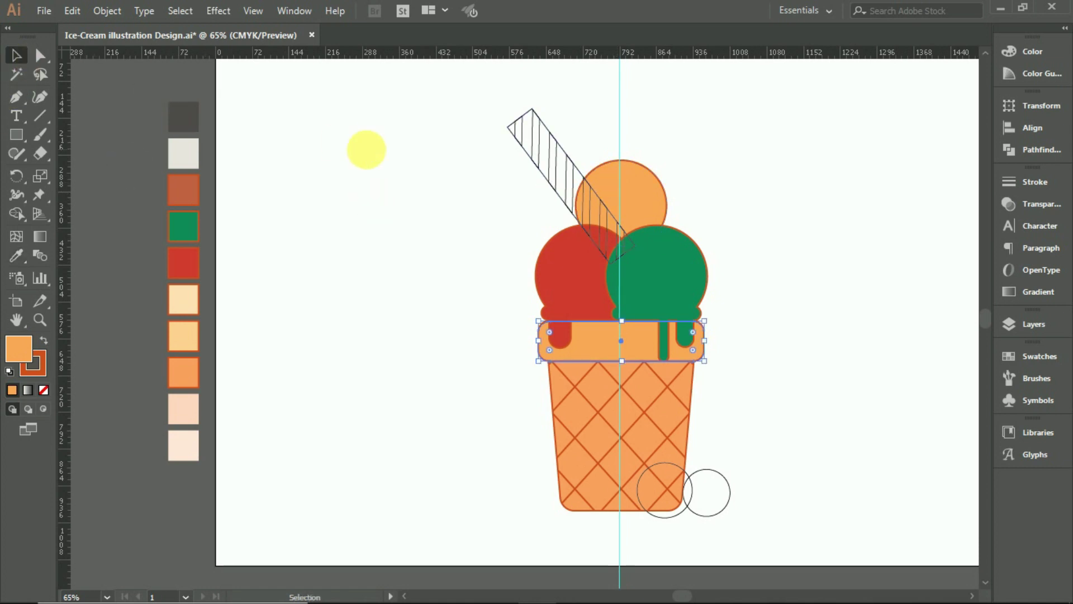
Eyedropper the green scoop onto the right small ball and the red scoop onto the outline circle
left_click(722, 508)
left_click(16, 255)
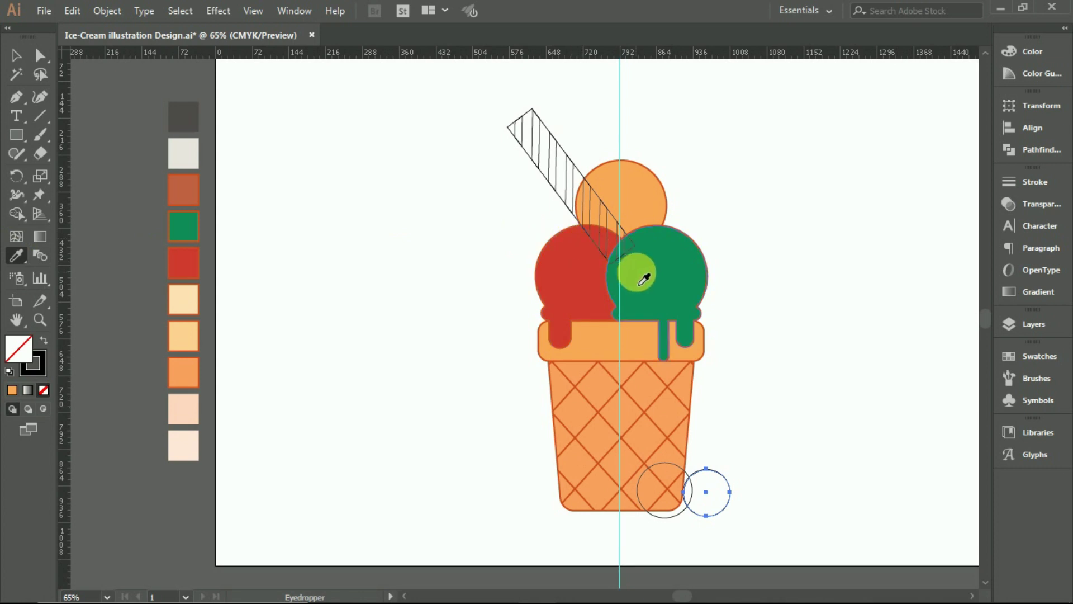
left_click(643, 278)
left_click(15, 55)
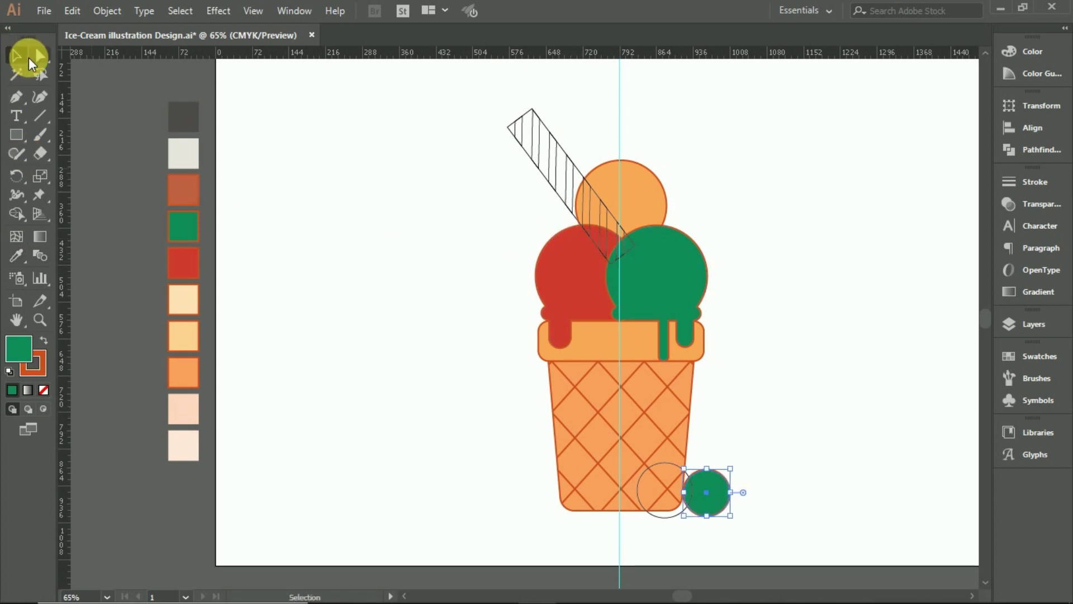
left_click(649, 529)
left_click(658, 515)
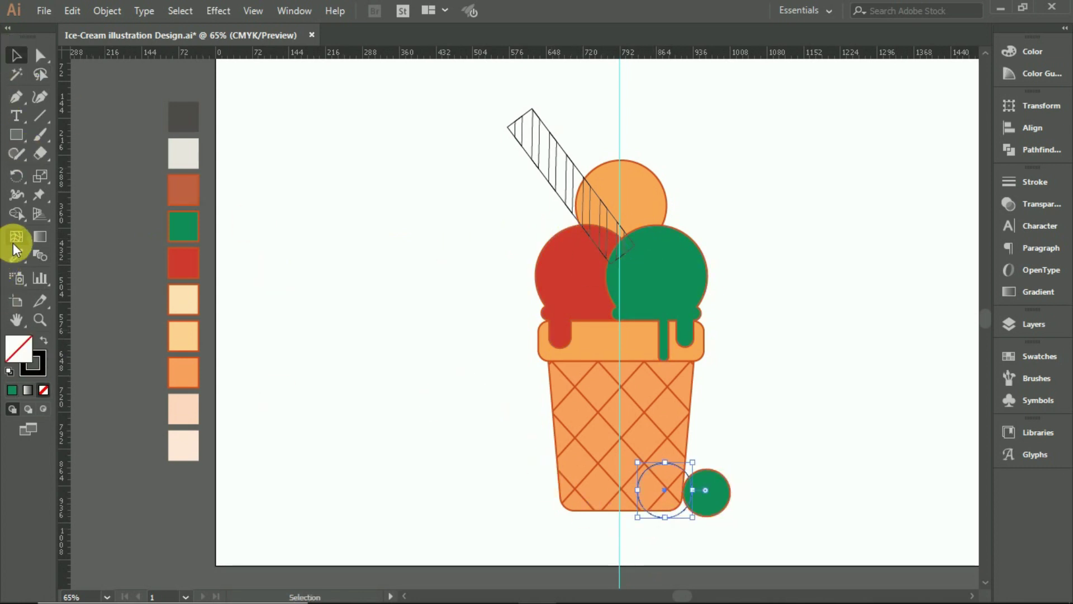
left_click(17, 252)
left_click(573, 282)
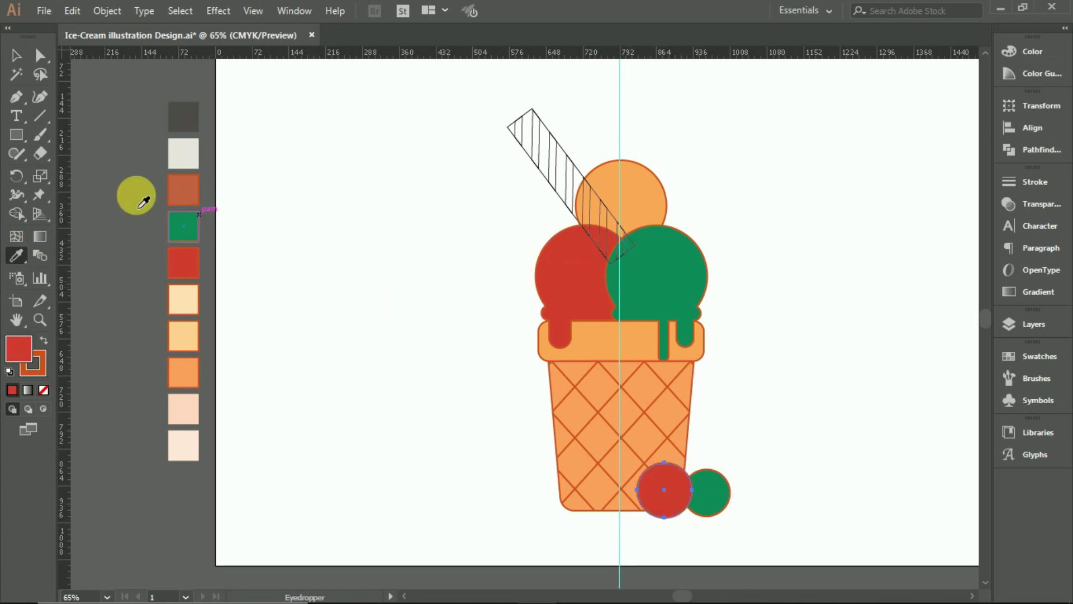
left_click(16, 60)
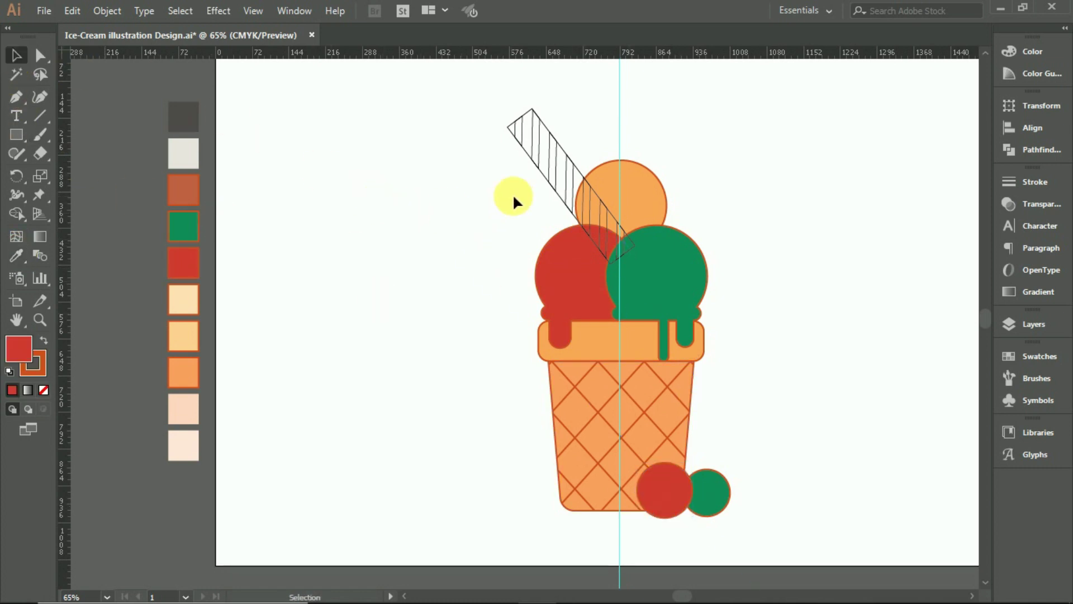
Fill the hatched wafer stick with the brown-orange swatch colour
left_click_drag(493, 106, 536, 146)
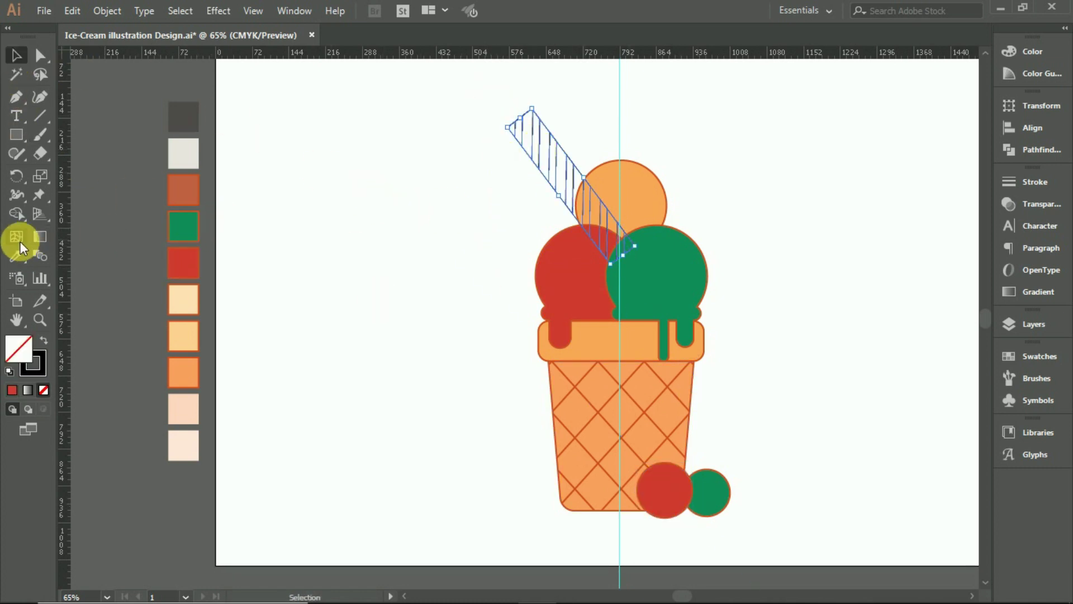
key("v")
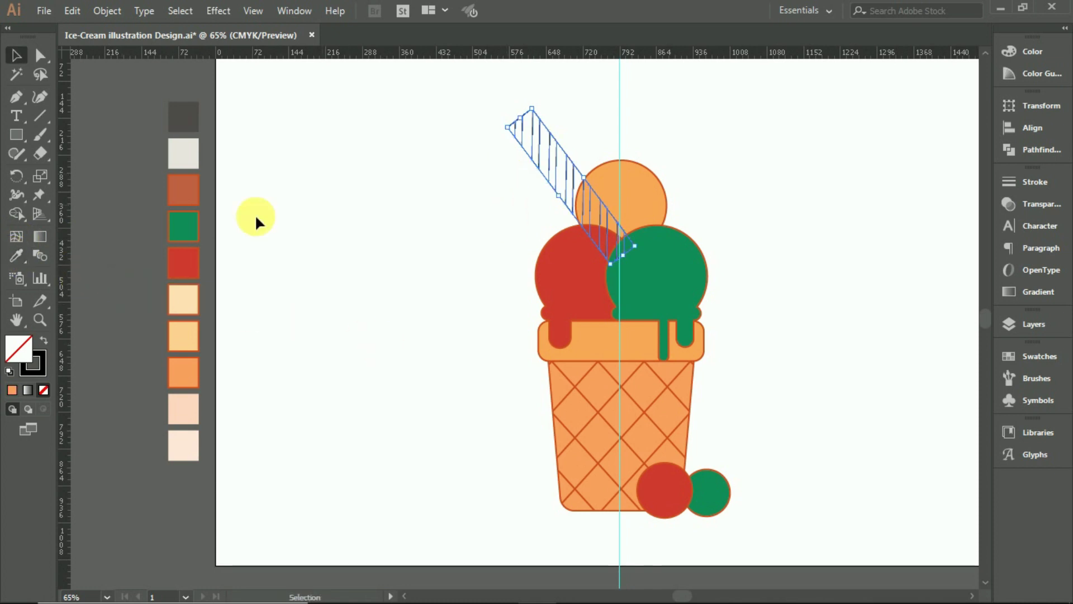
left_click(9, 257)
left_click(181, 193)
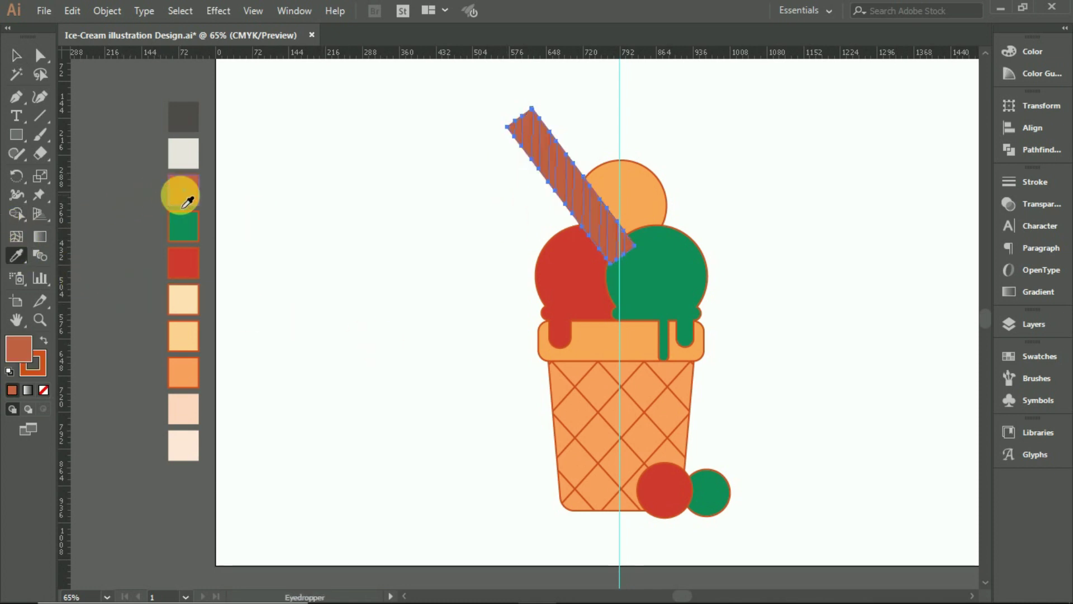
left_click(9, 56)
left_click(287, 122)
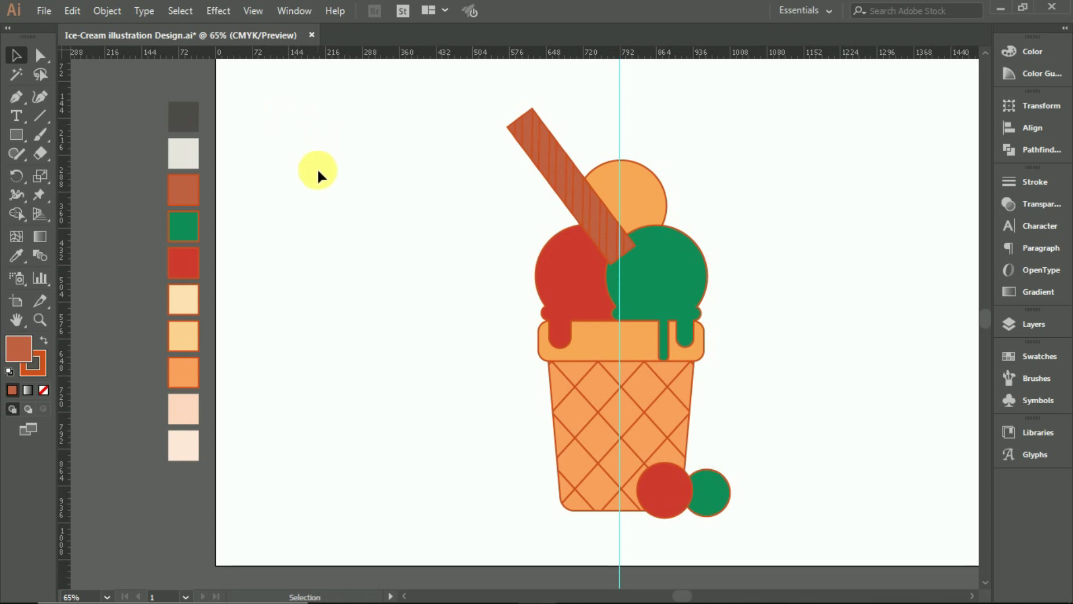
Check the fully coloured artwork and fit the whole artboard in the window with Ctrl+0
scroll(345, 187, "down", 1)
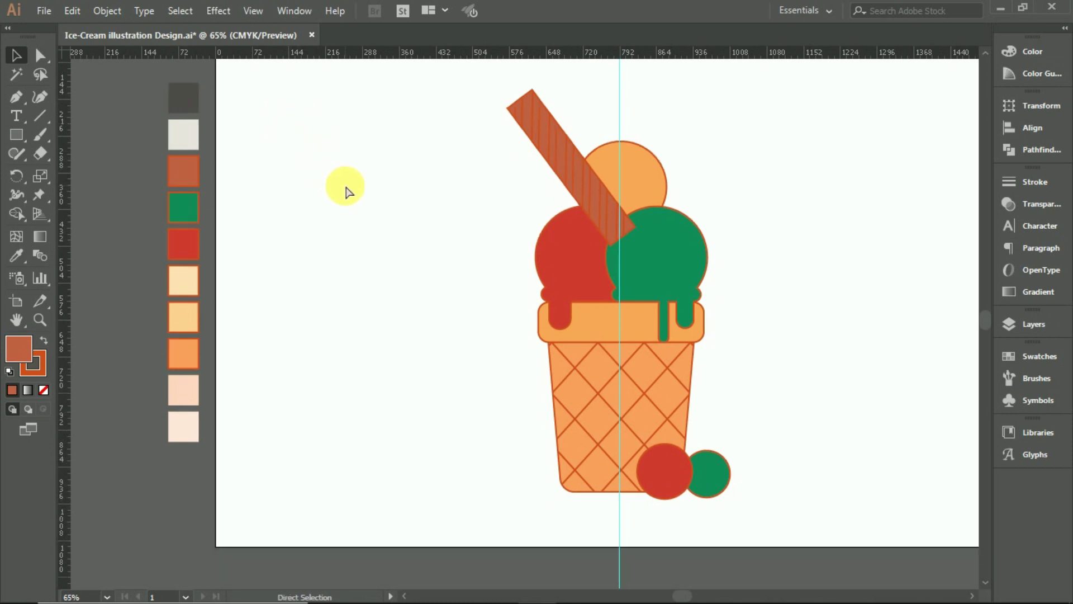
scroll(345, 187, "right", 1)
scroll(346, 187, "right", 1)
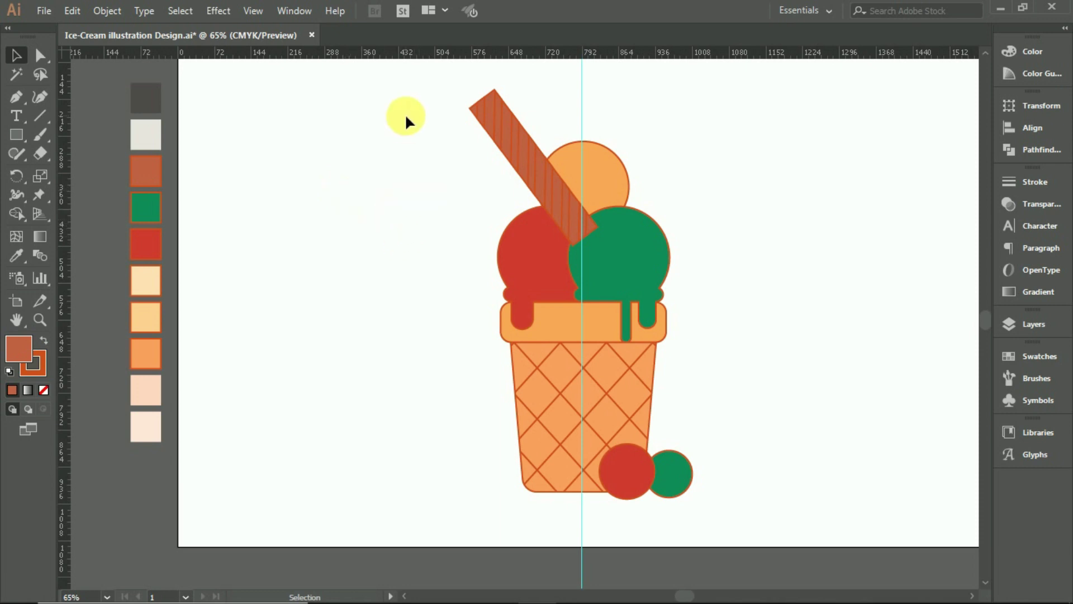
left_click_drag(442, 130, 657, 462)
left_click_drag(692, 501, 692, 502)
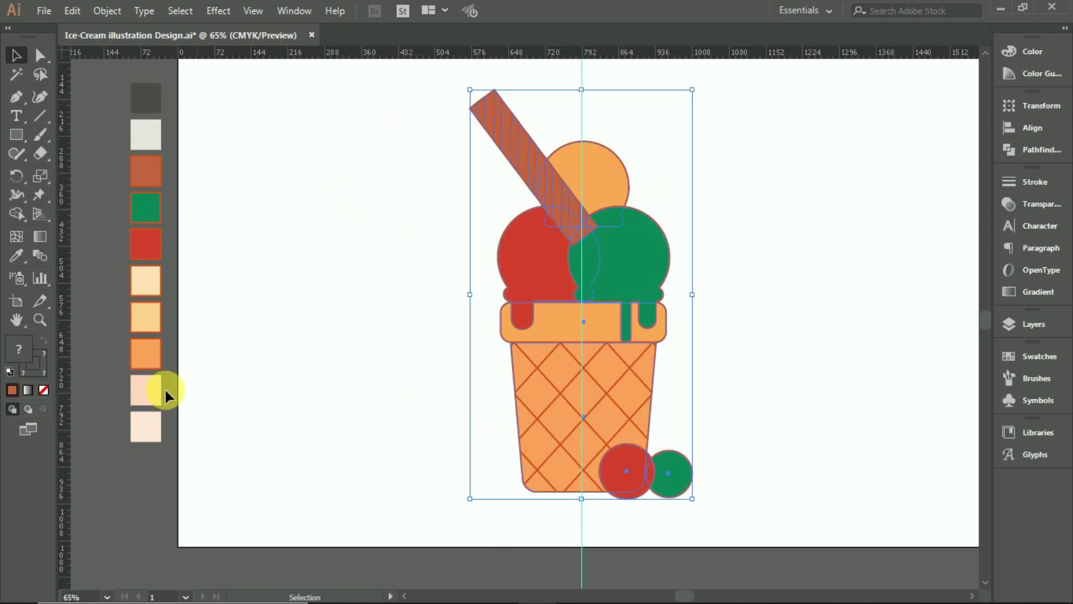
left_click(367, 370)
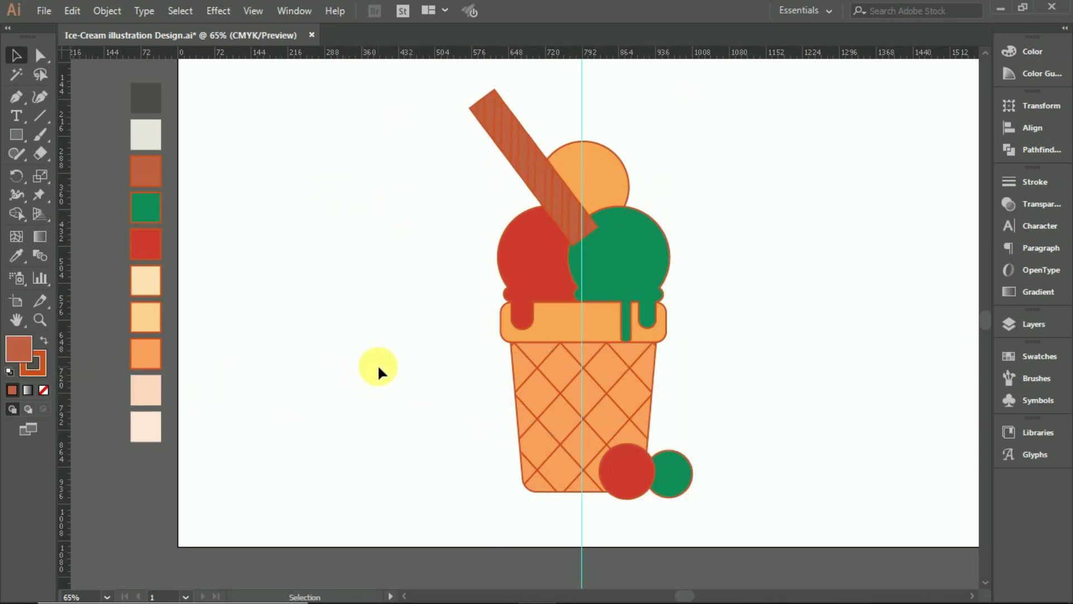
key("ctrl+0")
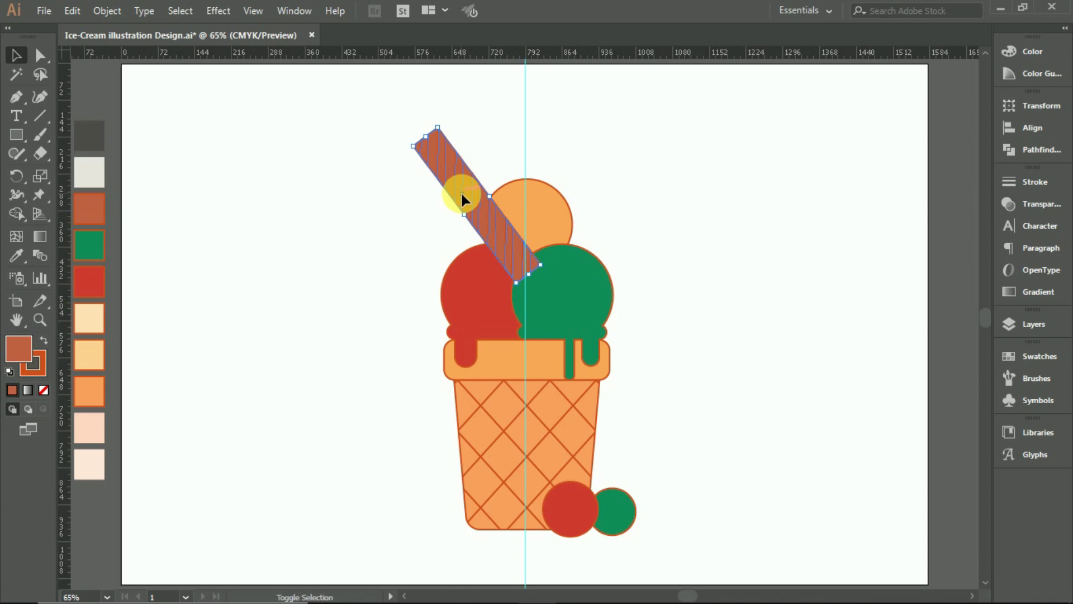
Nudge the wafer stick up and left and send it behind the scoops
key("shift+Down")
key("shift+Down")
key("shift+Down")
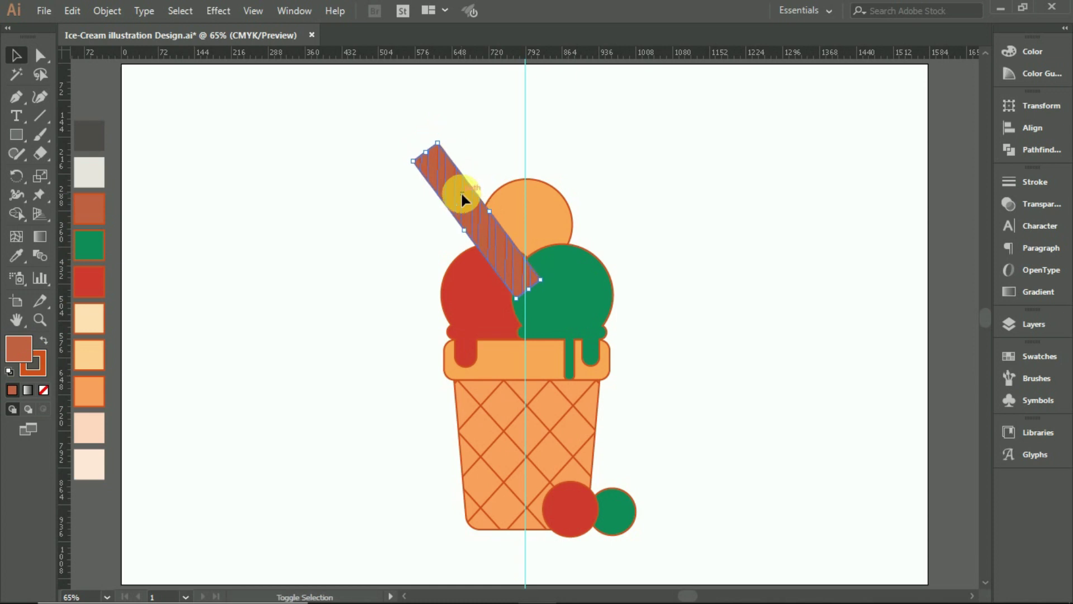
key("shift+Up")
key("shift+Left")
key("shift+Left")
key("shift+Up")
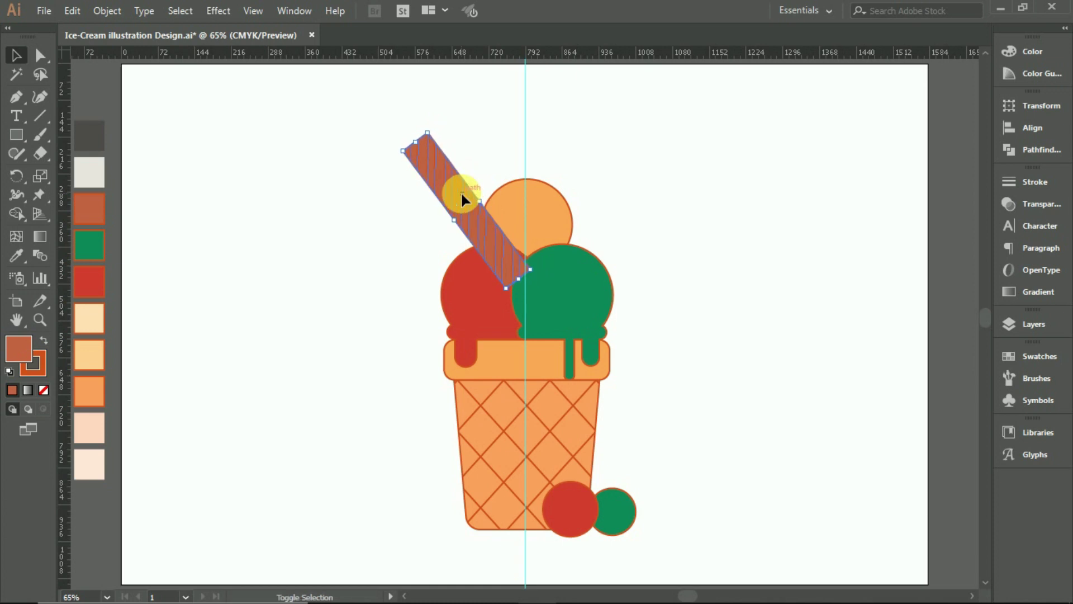
key("shift+Left")
right_click(462, 194)
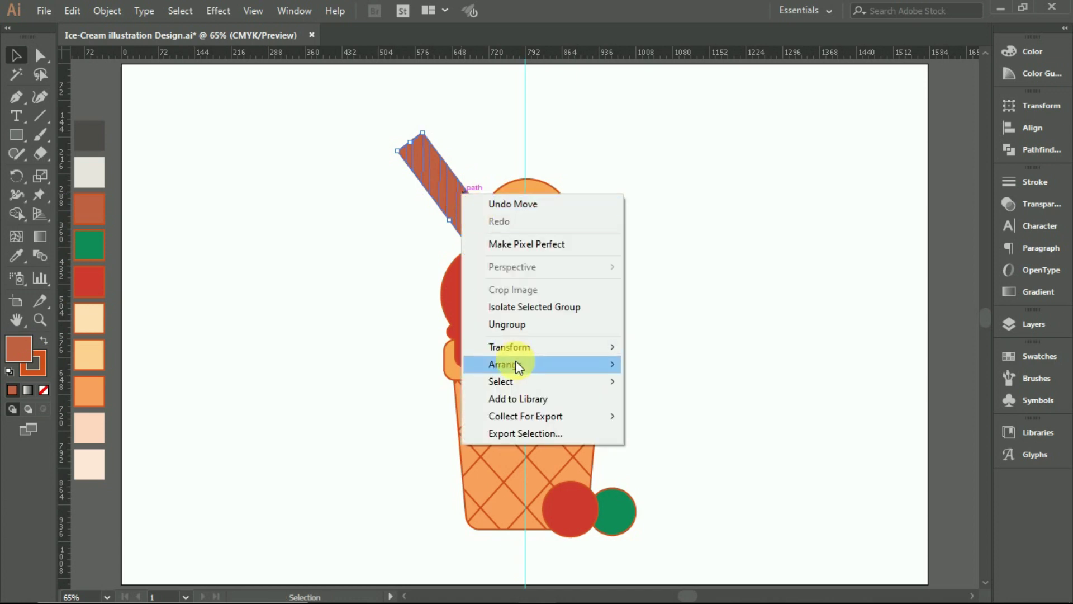
left_click(673, 417)
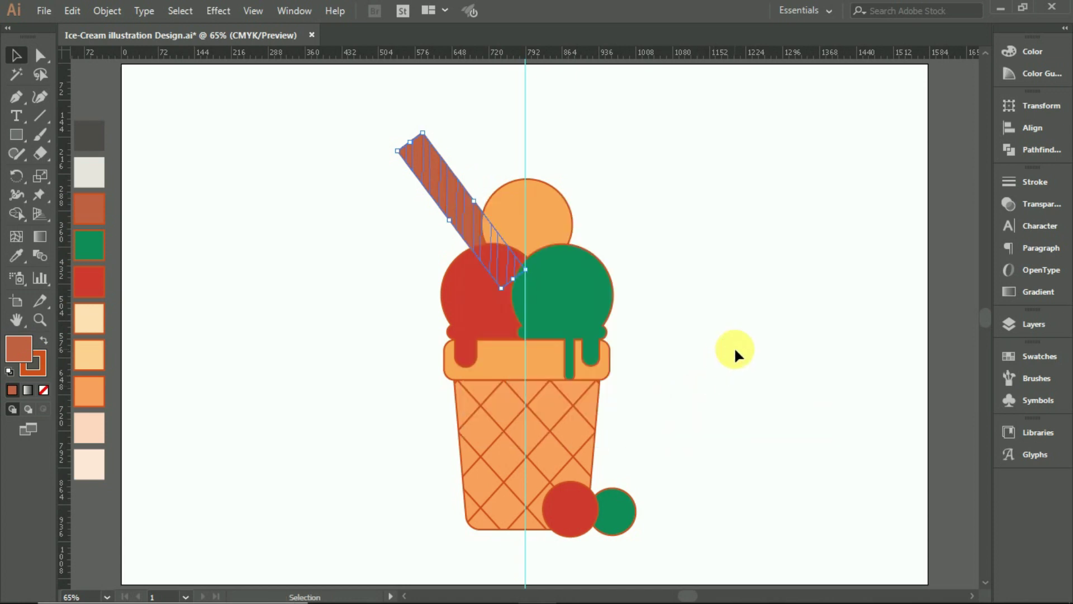
left_click(735, 355)
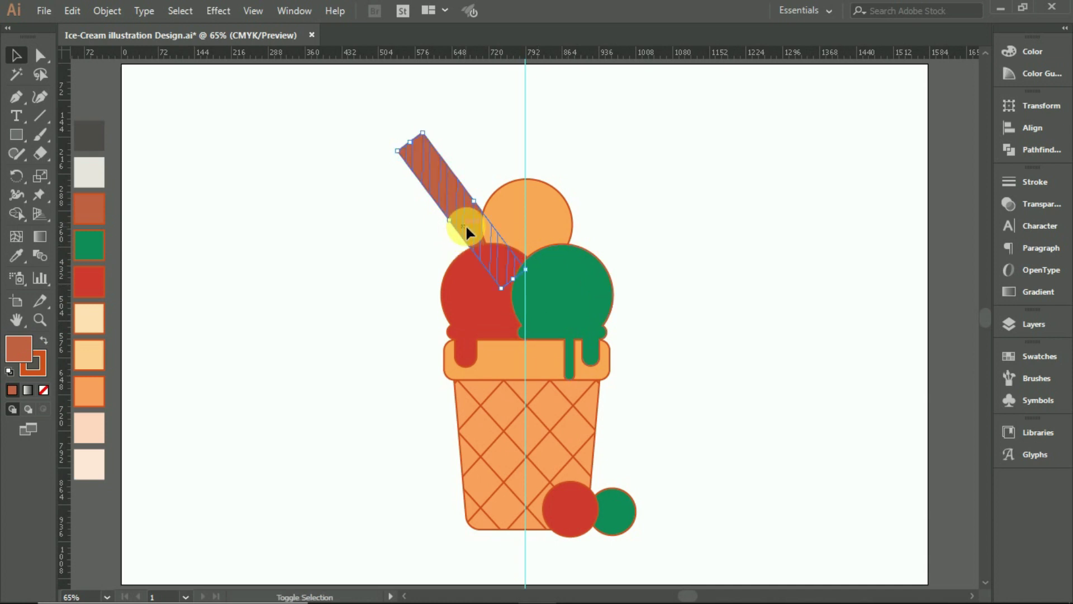
Nudge the wafer stick down and right and send it to the back again with Ctrl+Shift+[
key("Down")
key("Down")
key("Down")
key("Down")
key("Down")
key("Down")
key("Right")
key("Right")
key("Right")
key("Down")
key("Down")
key("Down")
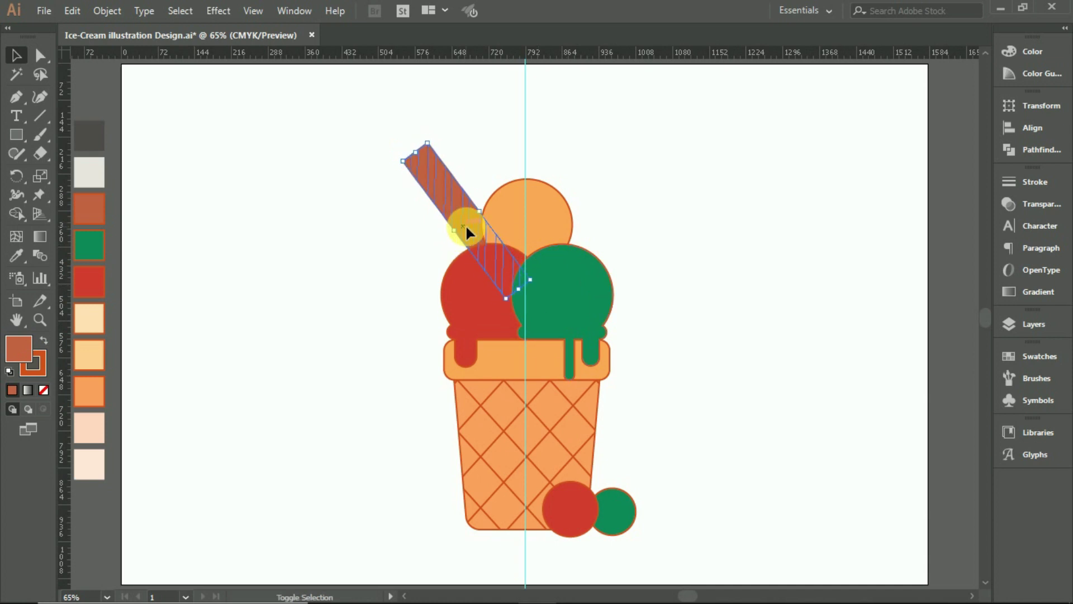
key("Down")
key("Down")
key("Down")
key("ctrl+shift+bracketleft")
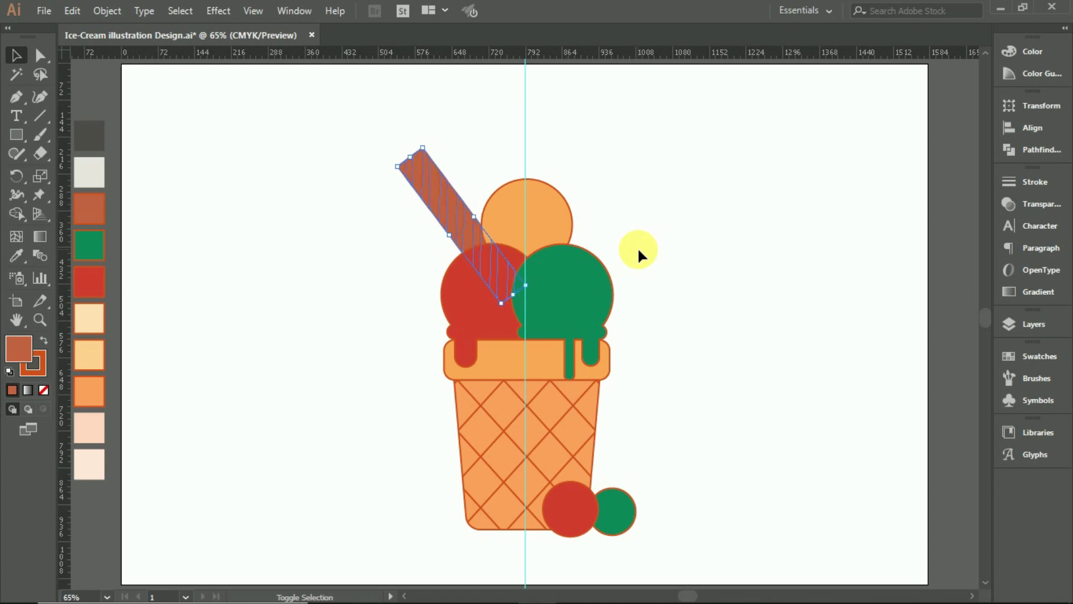
left_click(637, 248)
Set the whole artwork's stroke weight to 4 pt and deselect to check the outlines
left_click(531, 320)
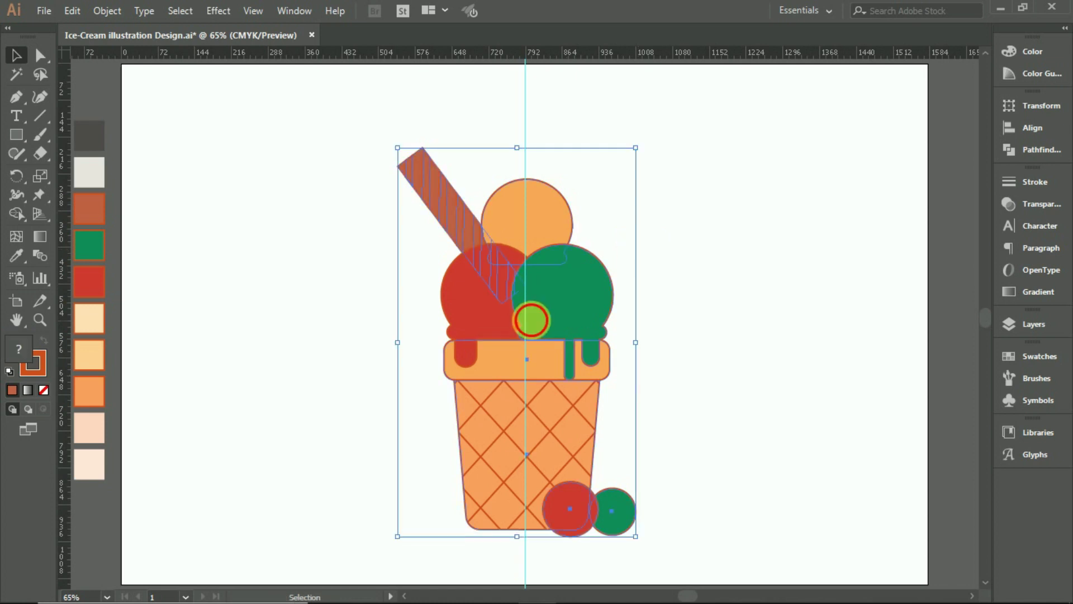
left_click(1018, 181)
left_click(923, 201)
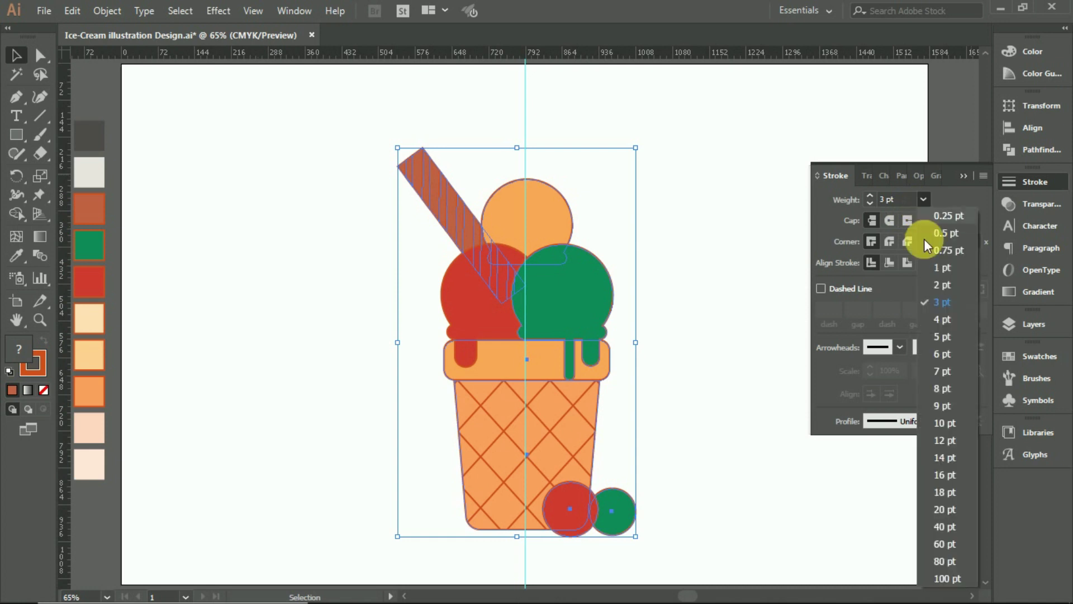
left_click(928, 320)
left_click(924, 200)
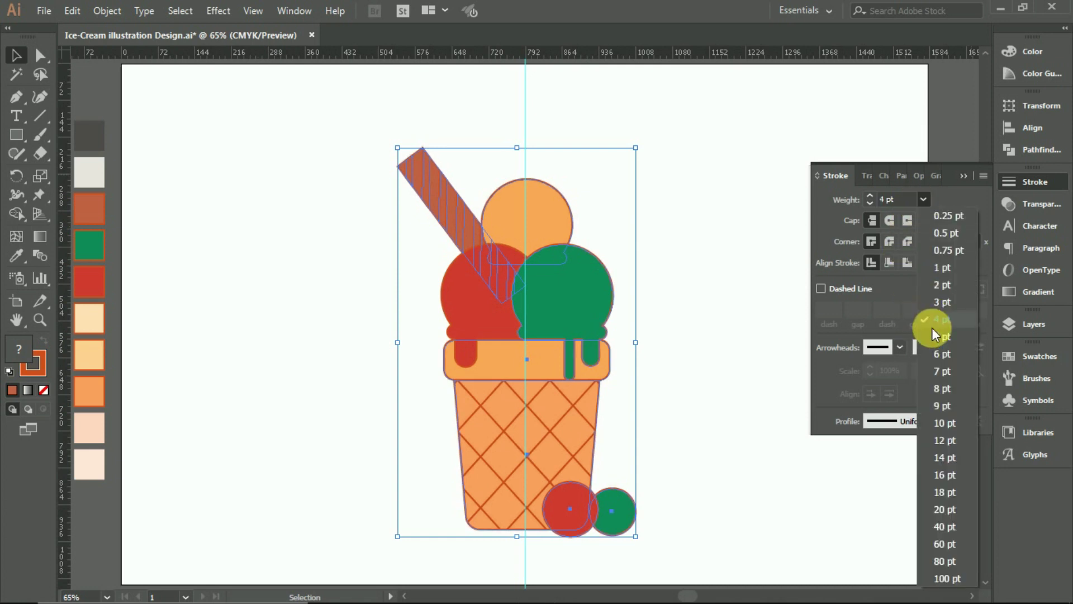
left_click(933, 328)
left_click(964, 175)
left_click(777, 195)
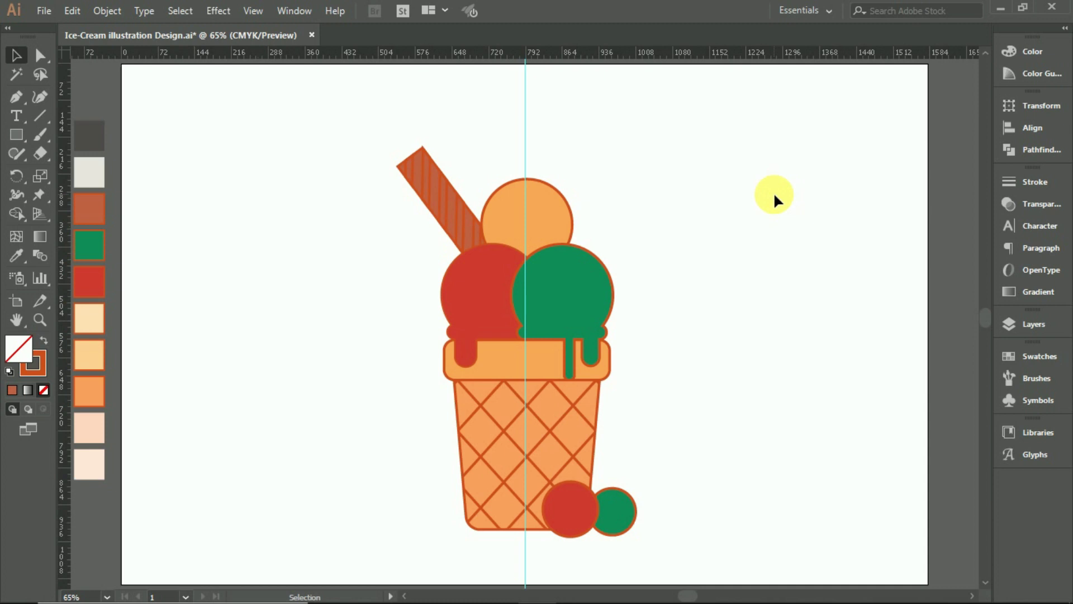
Select all the artwork and change its stroke weight again from the Weight list
key("ctrl+a")
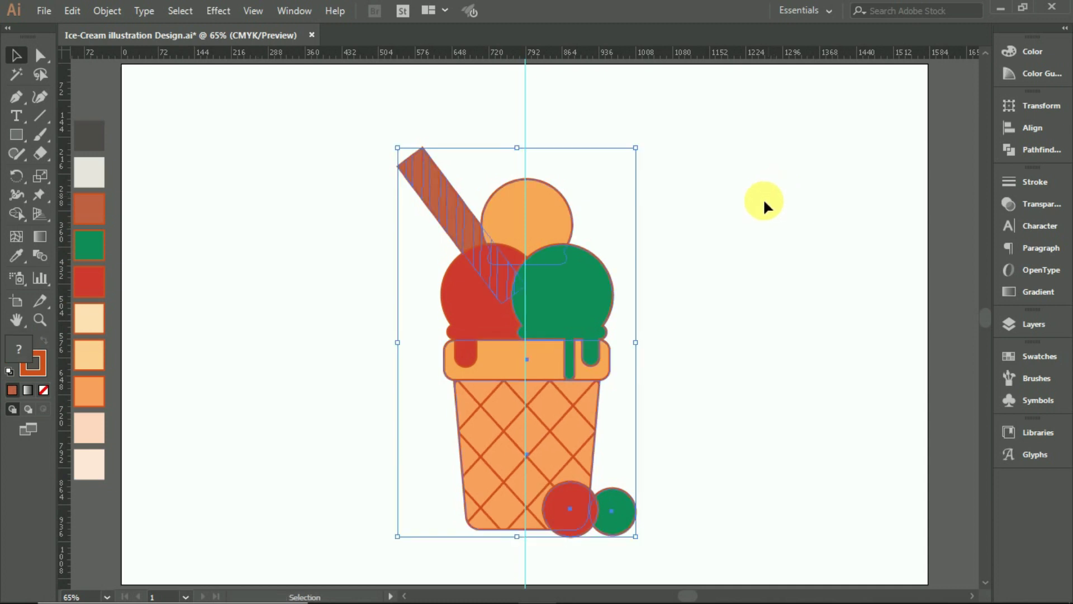
left_click(1038, 183)
left_click(927, 199)
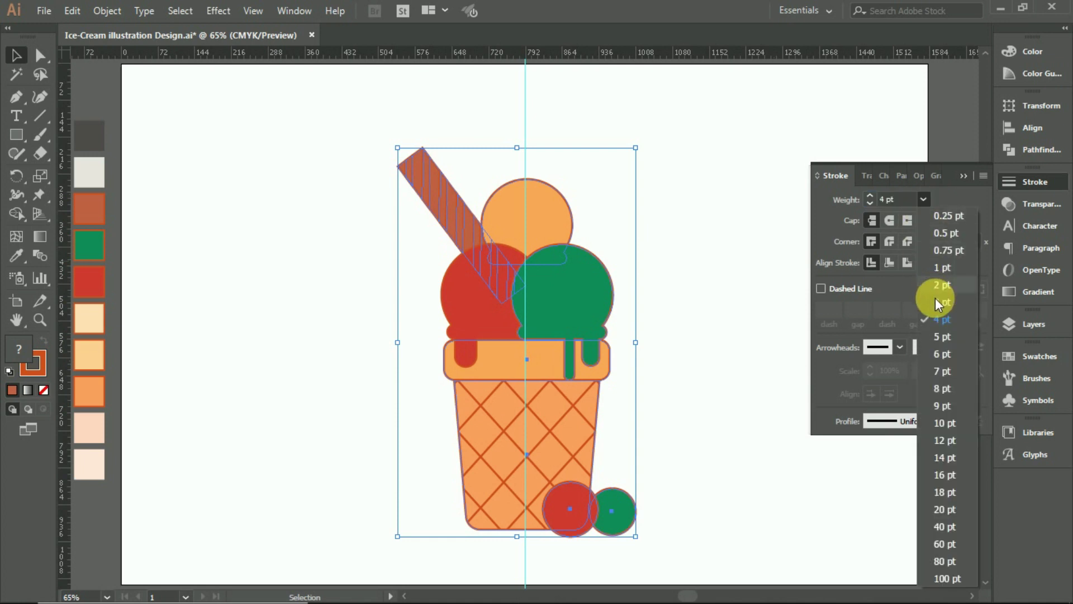
left_click(939, 341)
Recolour all outlines a darker red-brown, then darken it and reduce its yellow in the Color panel
double_click(37, 371)
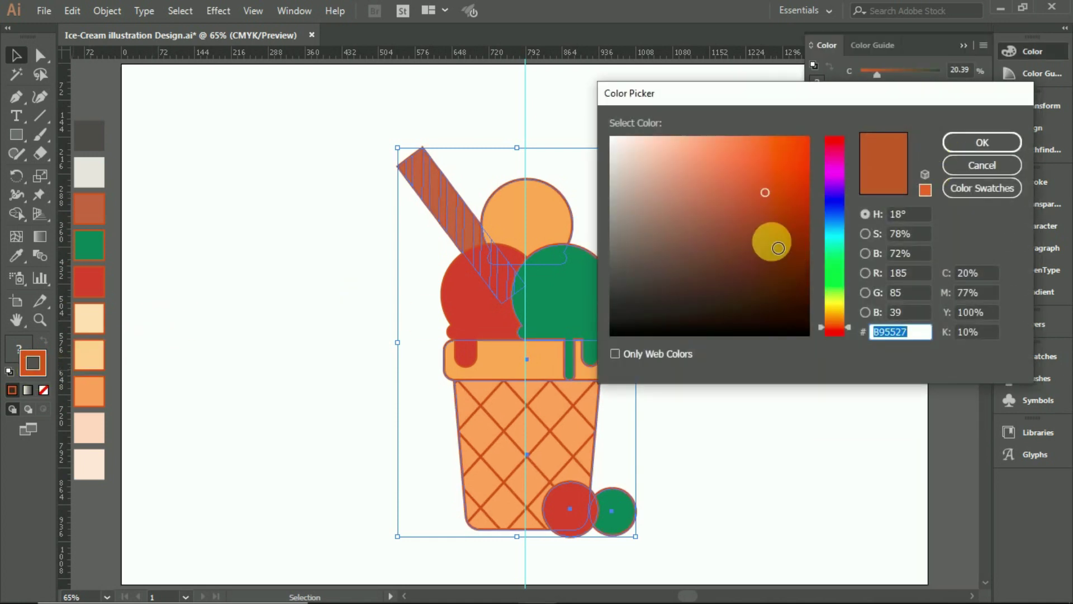
left_click(761, 243)
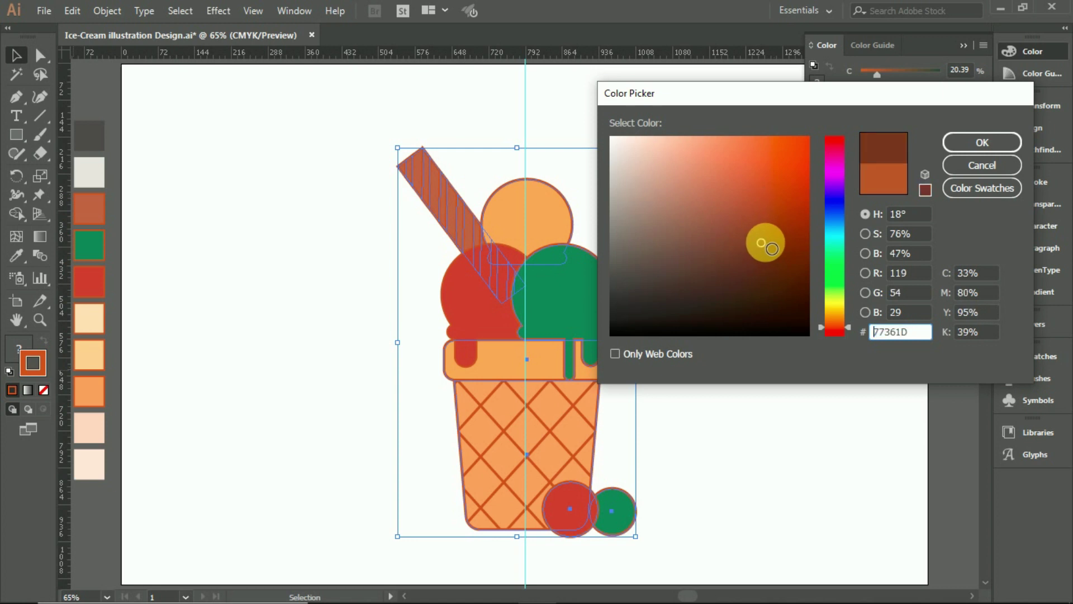
left_click(962, 143)
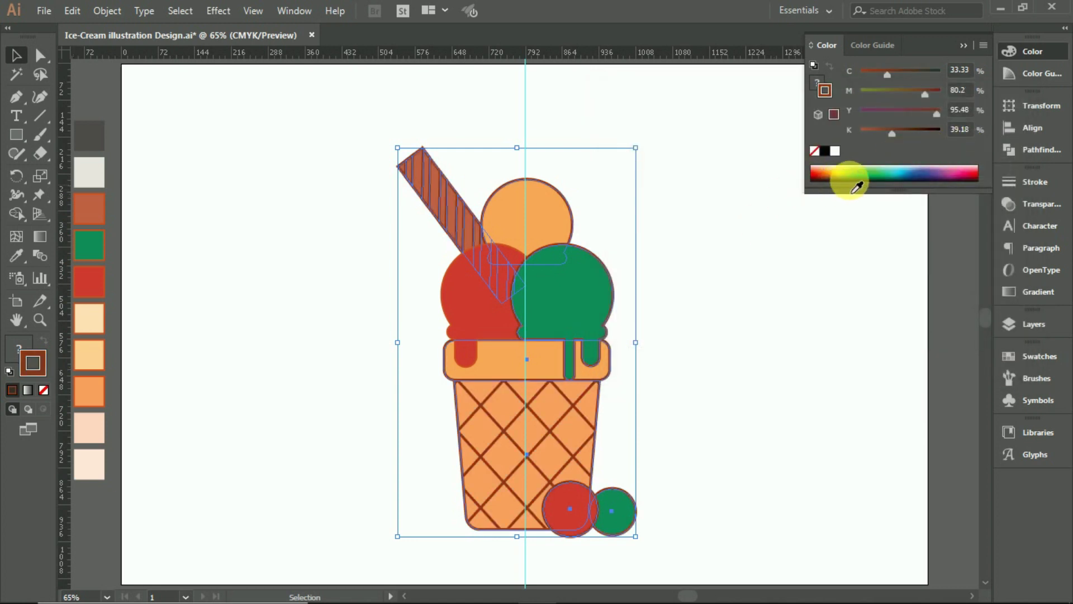
mouse_move(893, 132)
left_mouse_down()
mouse_move(912, 132)
mouse_move(879, 130)
left_mouse_up()
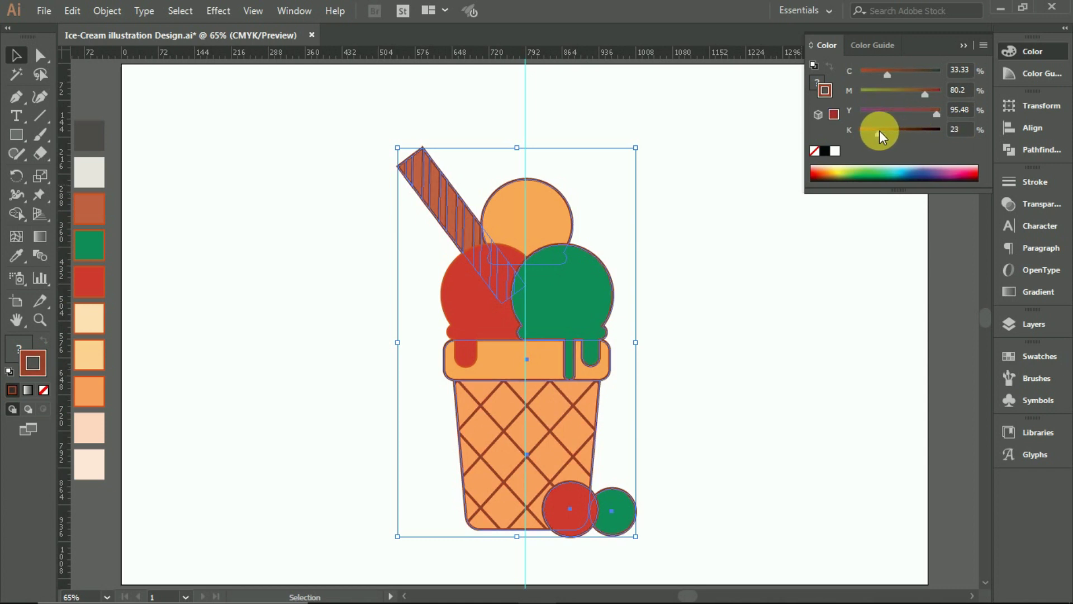
left_click(925, 110)
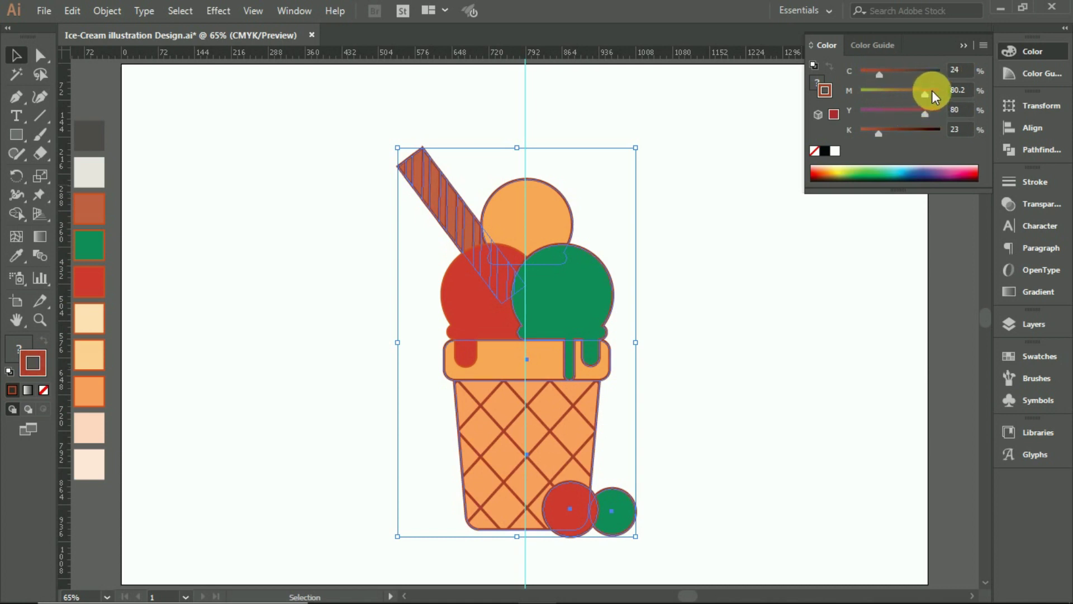
type("90")
left_click(861, 236)
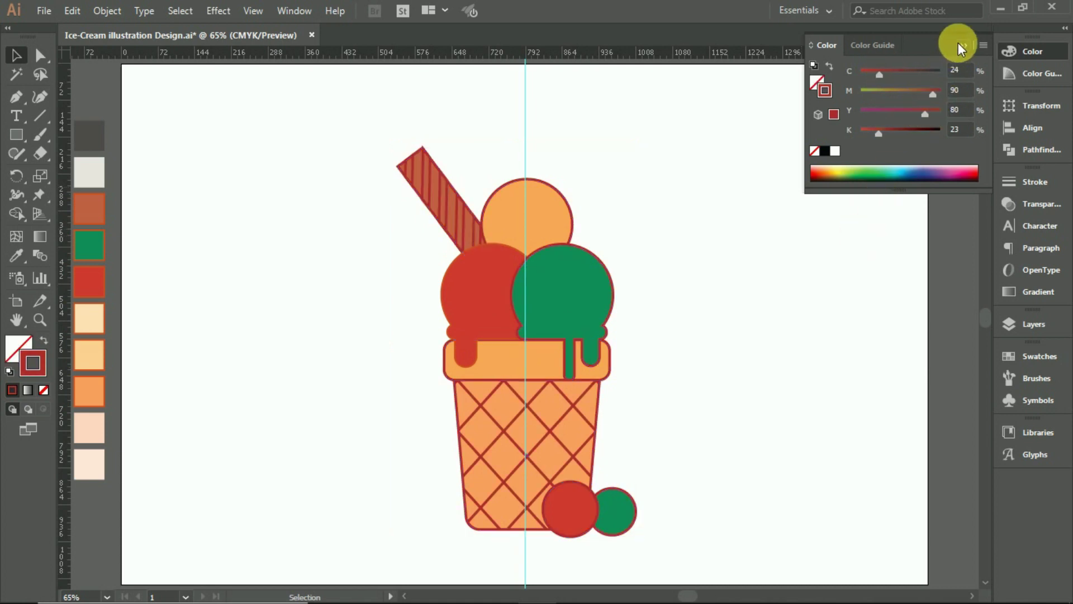
left_click(959, 44)
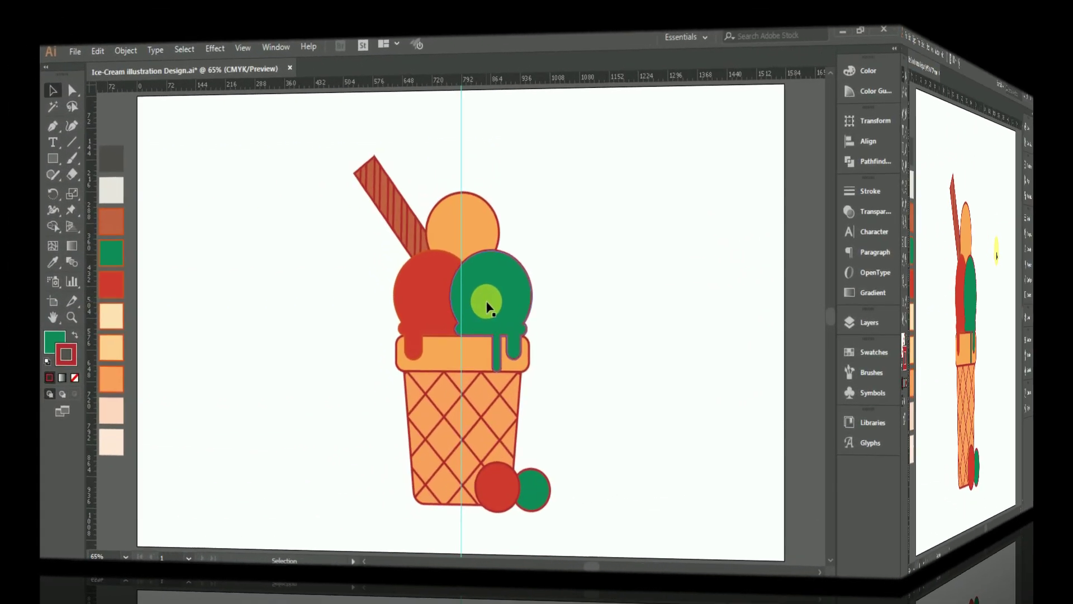
Duplicate the green scoop and draw a closed curved Pen cutting shape across the spare copy
mouse_move(549, 304)
left_mouse_down()
mouse_move(325, 327)
mouse_move(811, 296)
left_mouse_up()
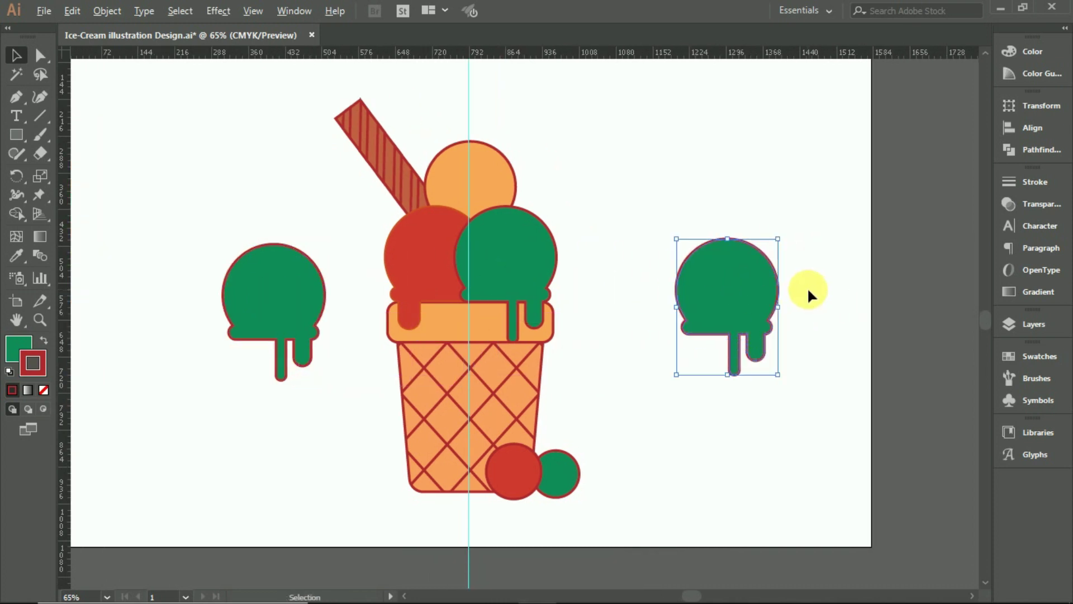
key("ctrl+plus")
key("ctrl+plus")
key("ctrl+plus")
left_click(16, 96)
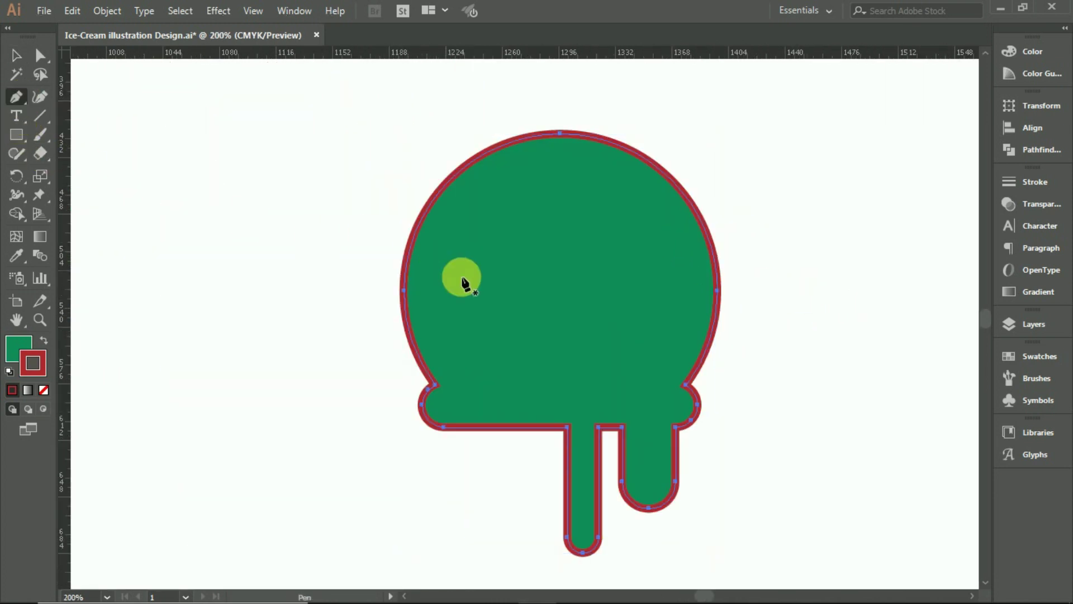
key("ctrl+minus")
key("ctrl+minus")
mouse_move(750, 233)
left_mouse_down()
mouse_move(682, 324)
mouse_move(631, 338)
left_mouse_up()
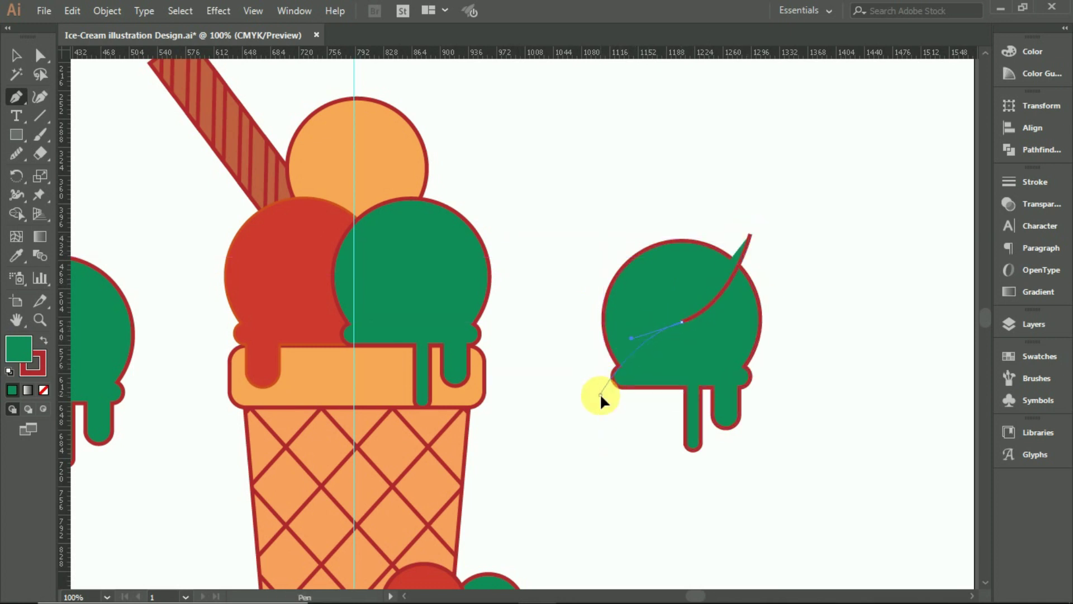
left_click(724, 493)
left_click_drag(812, 369, 791, 277)
left_click(750, 234)
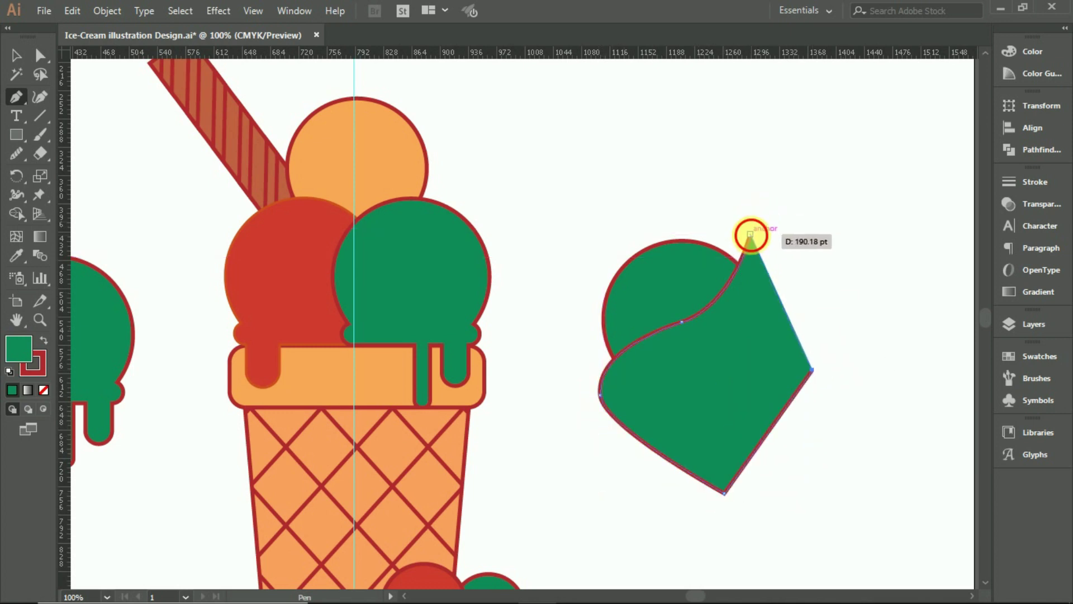
Select both shapes and Shape Builder-erase the scoop's upper part and the outside leftover
left_click(21, 65)
left_click_drag(579, 220, 739, 404)
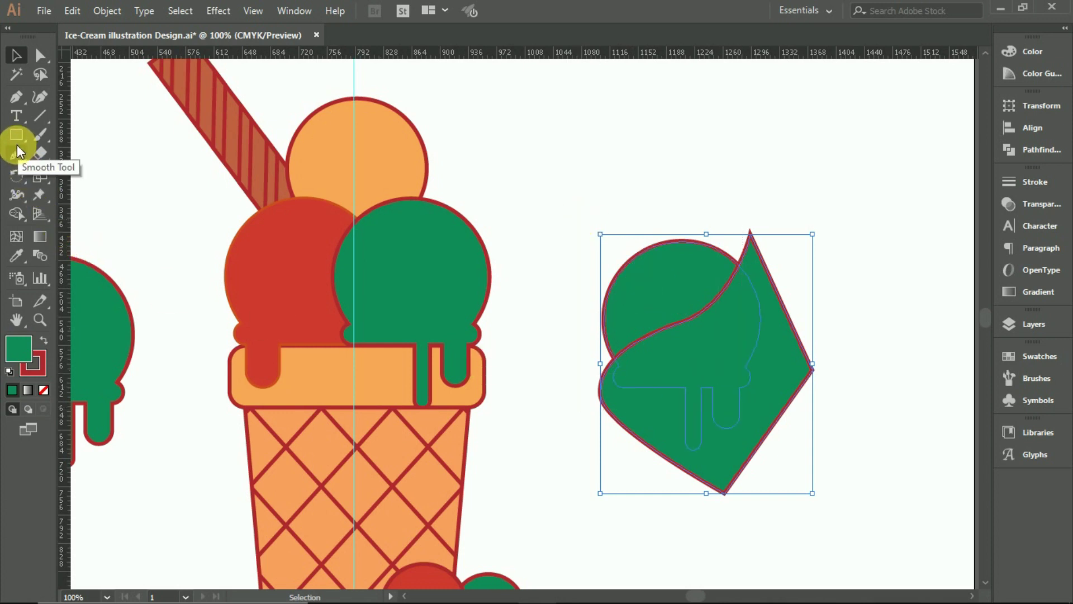
left_click(17, 214)
left_click(651, 263, "alt")
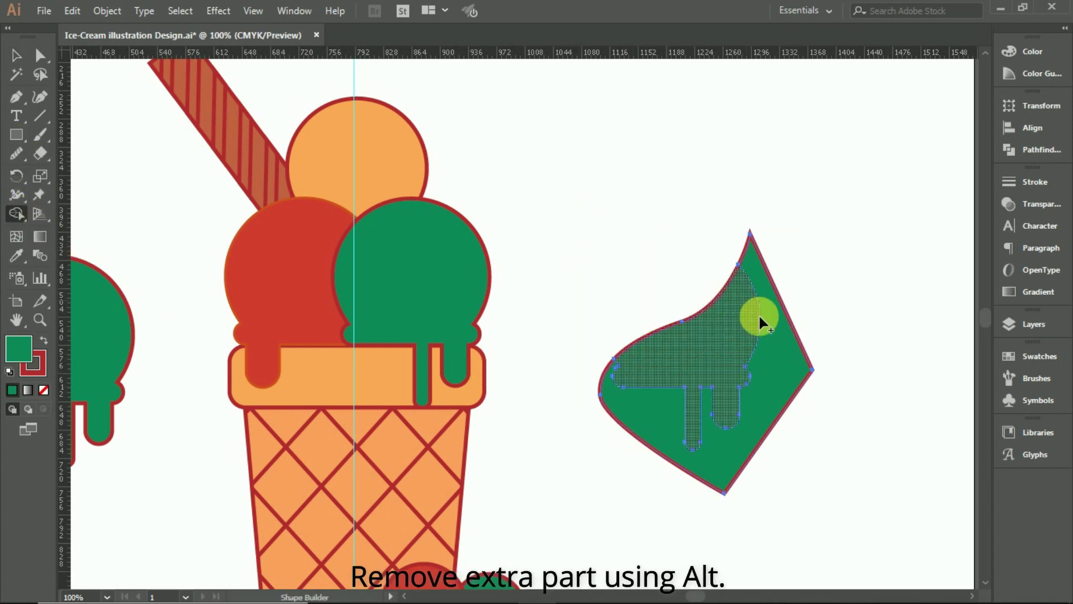
left_click(790, 358, "alt")
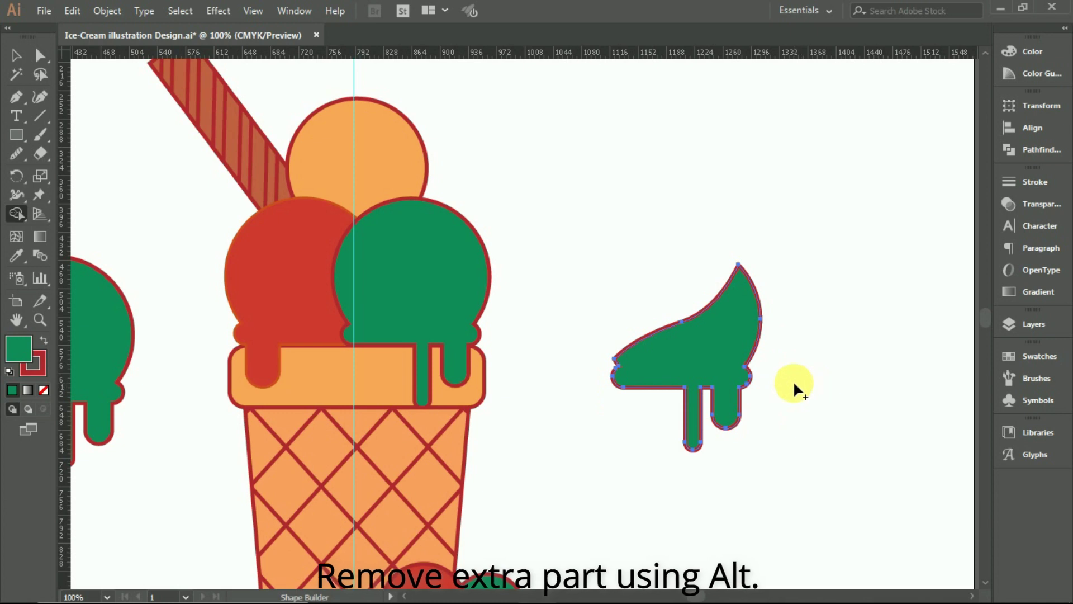
left_click(16, 54)
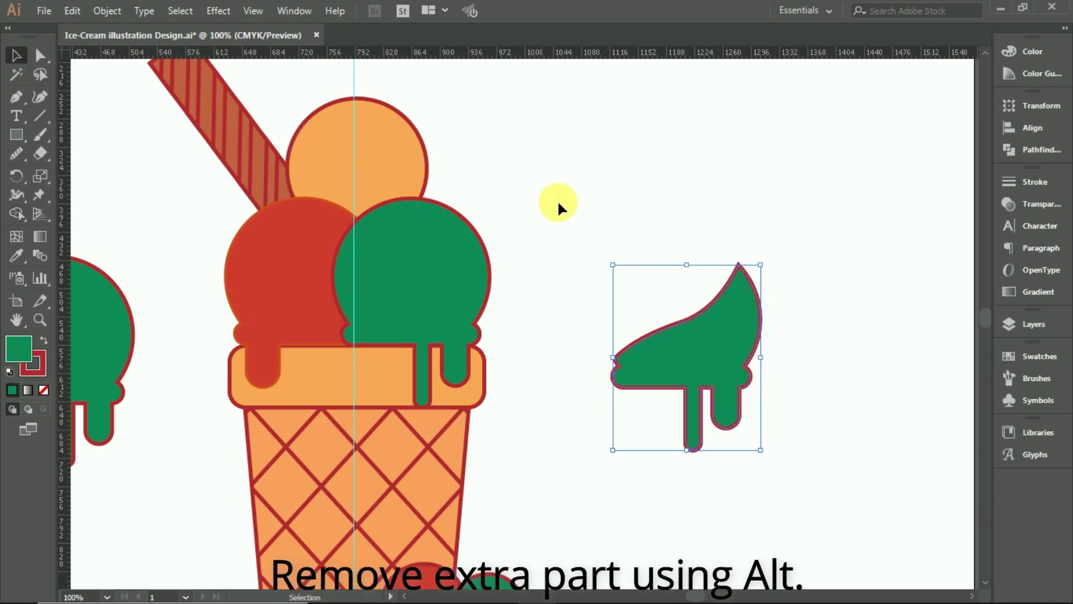
Give the shading piece 20% opacity, a near-black fill and no stroke
left_click(1032, 204)
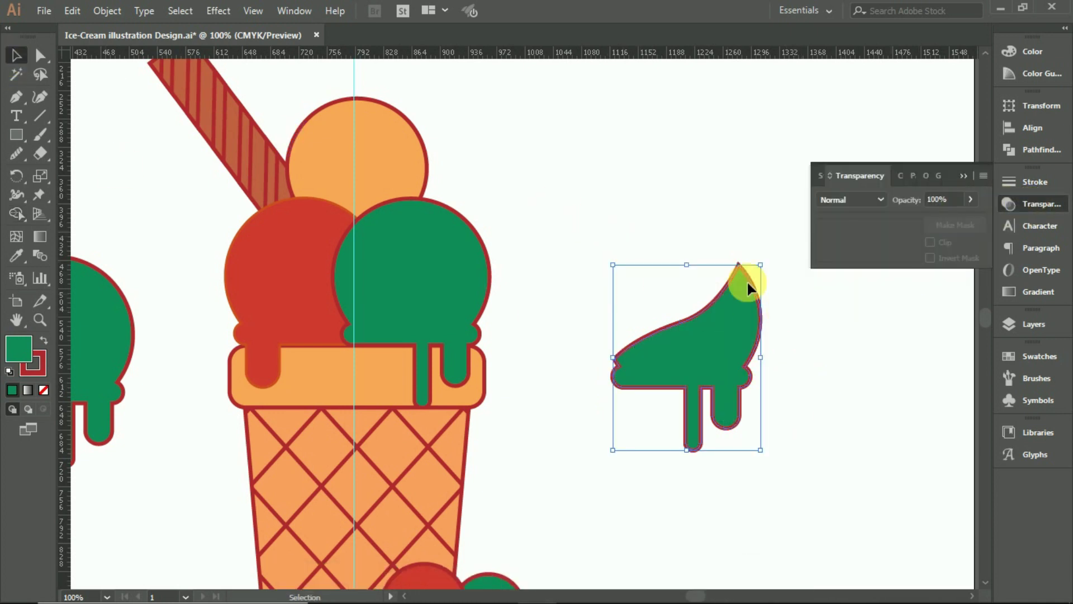
left_click_drag(746, 280, 746, 279)
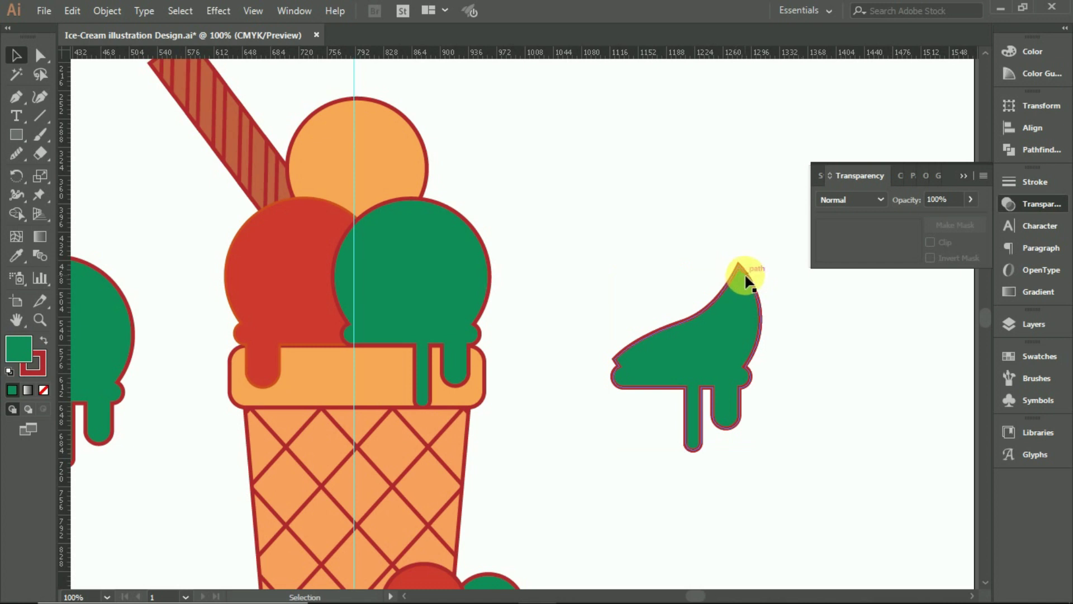
left_click(945, 200)
type("20")
key("Return")
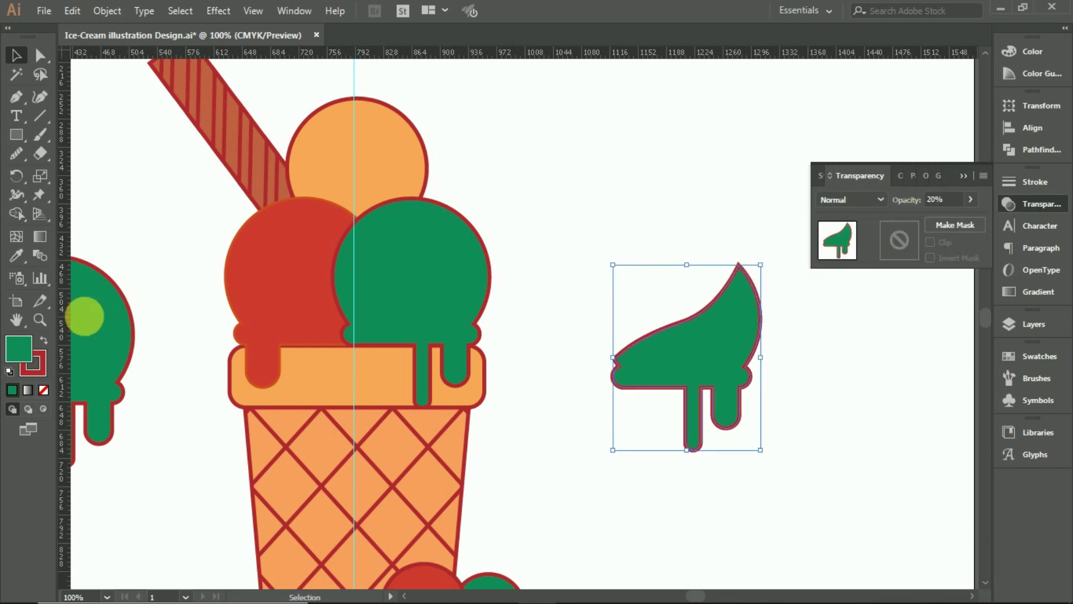
double_click(13, 357)
left_click(618, 312)
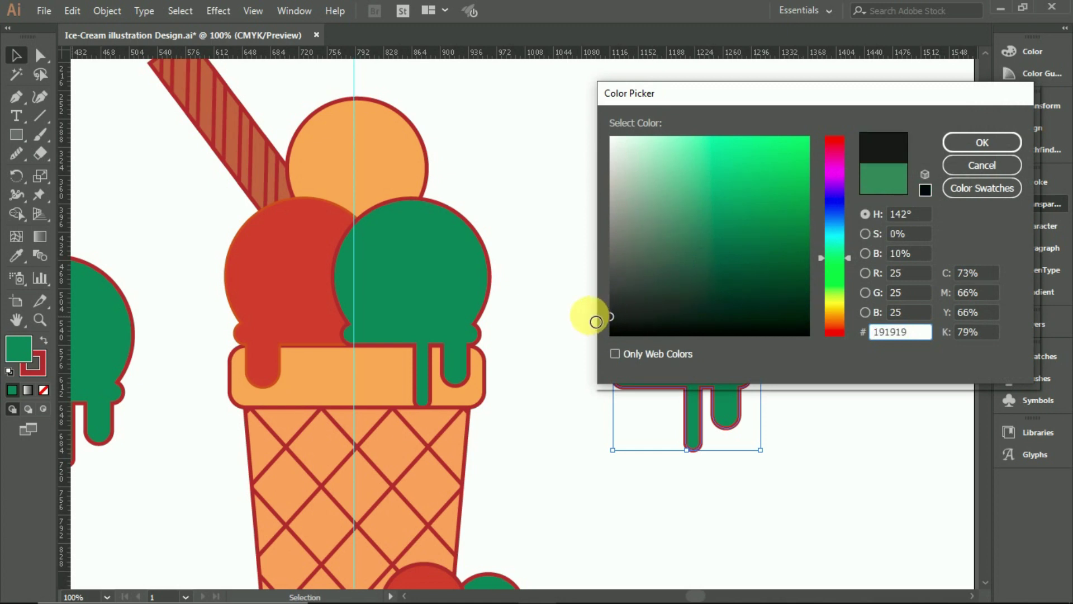
left_click(993, 148)
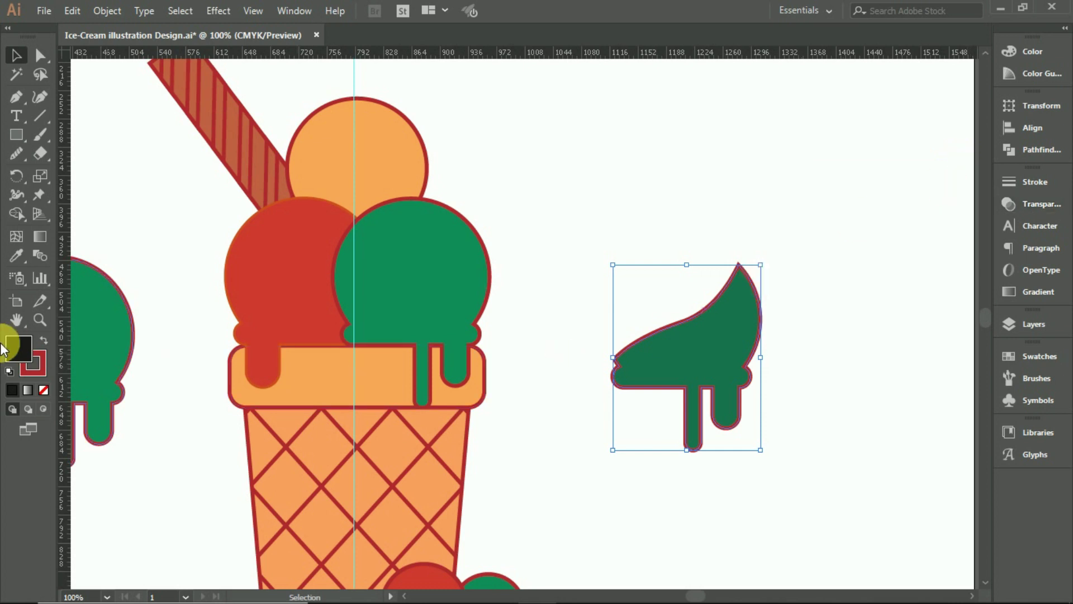
left_click(32, 364)
left_click(44, 391)
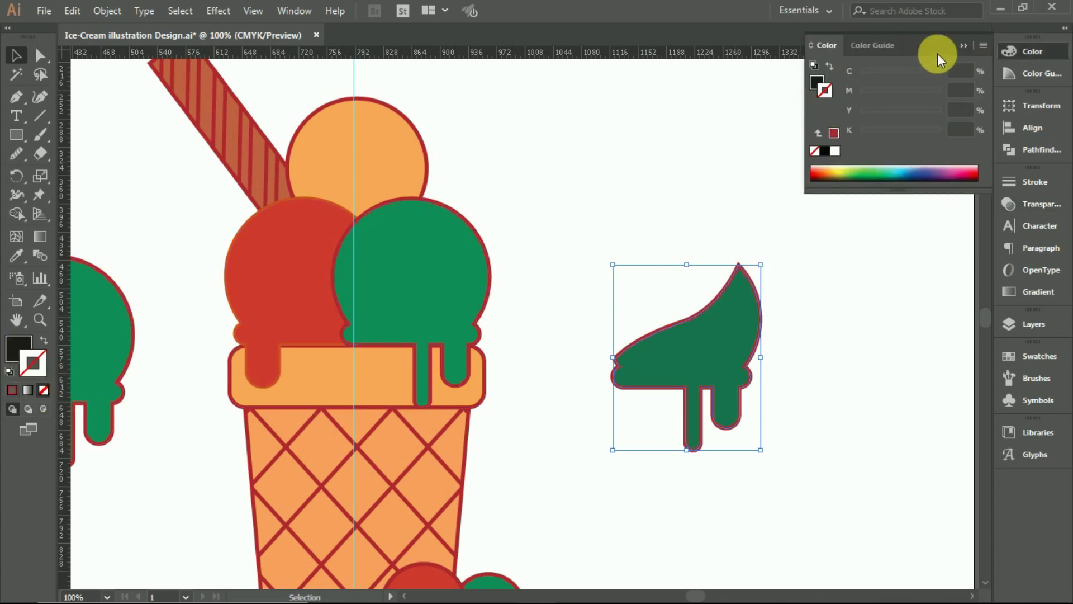
left_click(961, 45)
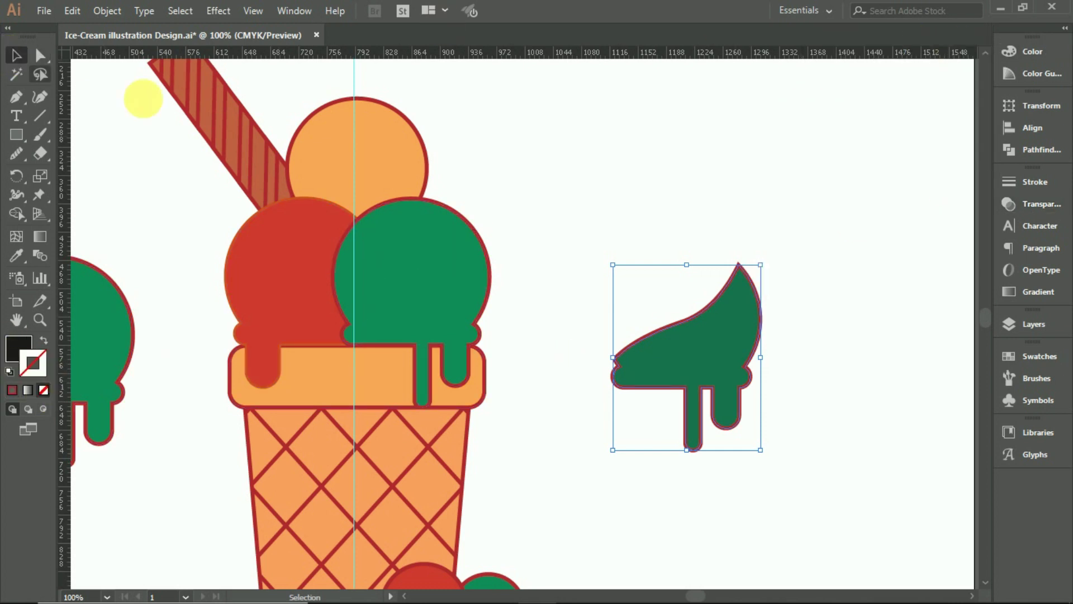
Place the shading on the cone's green scoop, delete the leftover drip shape, and copy the green scoop
left_click_drag(691, 336, 412, 279)
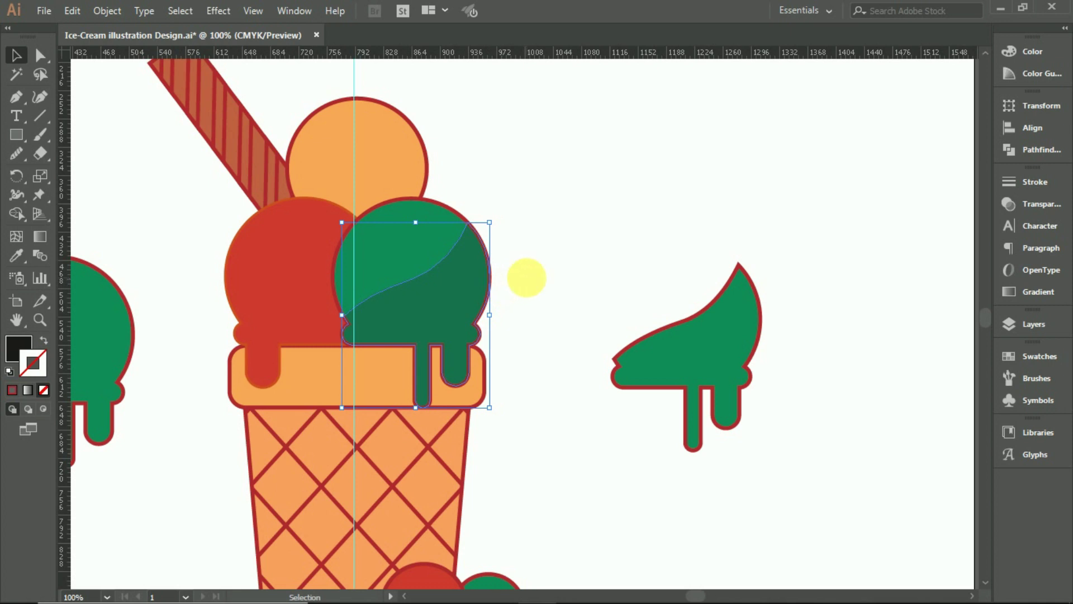
left_click(527, 278)
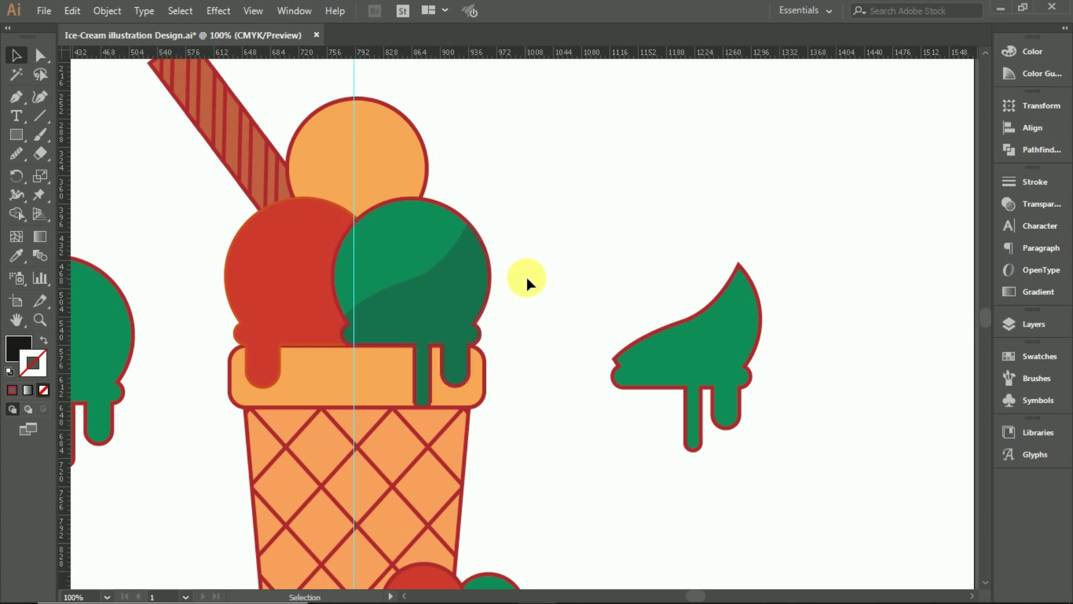
left_click(681, 335)
key("Delete")
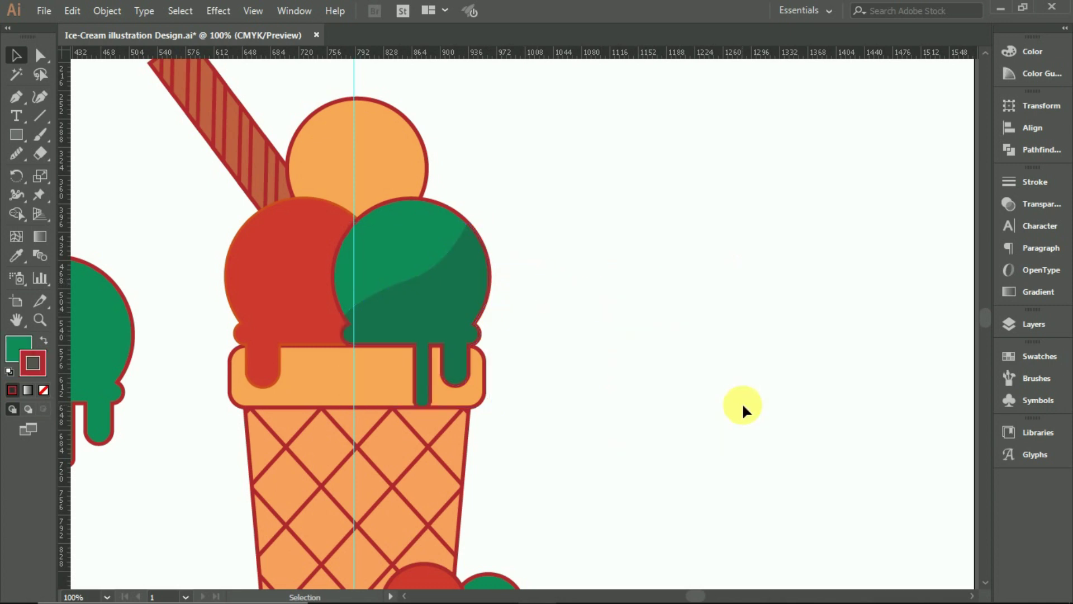
key("ctrl+minus")
scroll(458, 420, "down", 2)
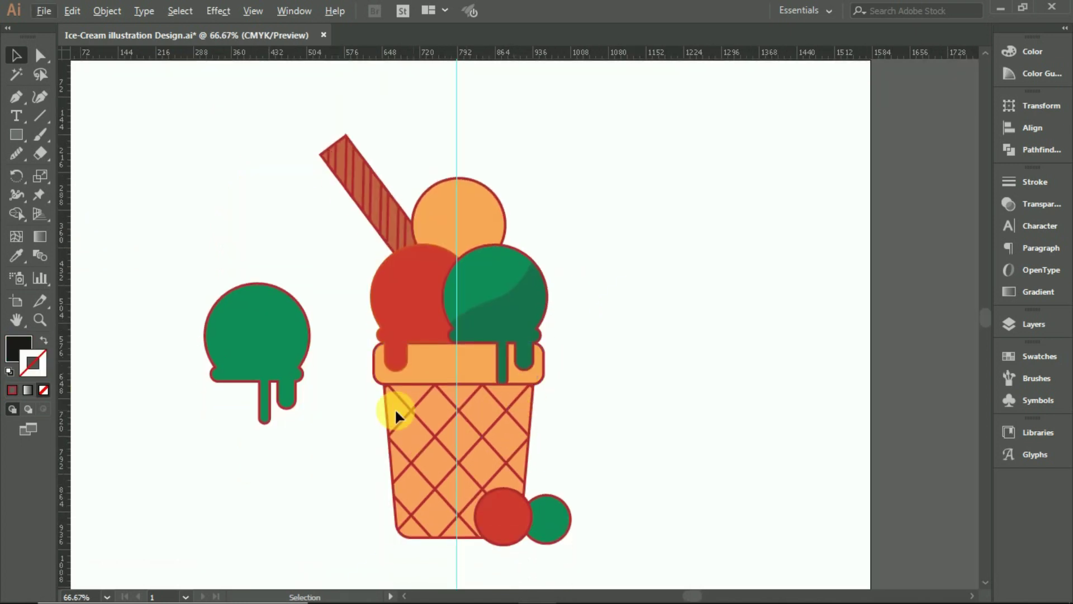
mouse_move(260, 364)
left_mouse_down()
mouse_move(663, 240)
mouse_move(672, 213)
left_mouse_up()
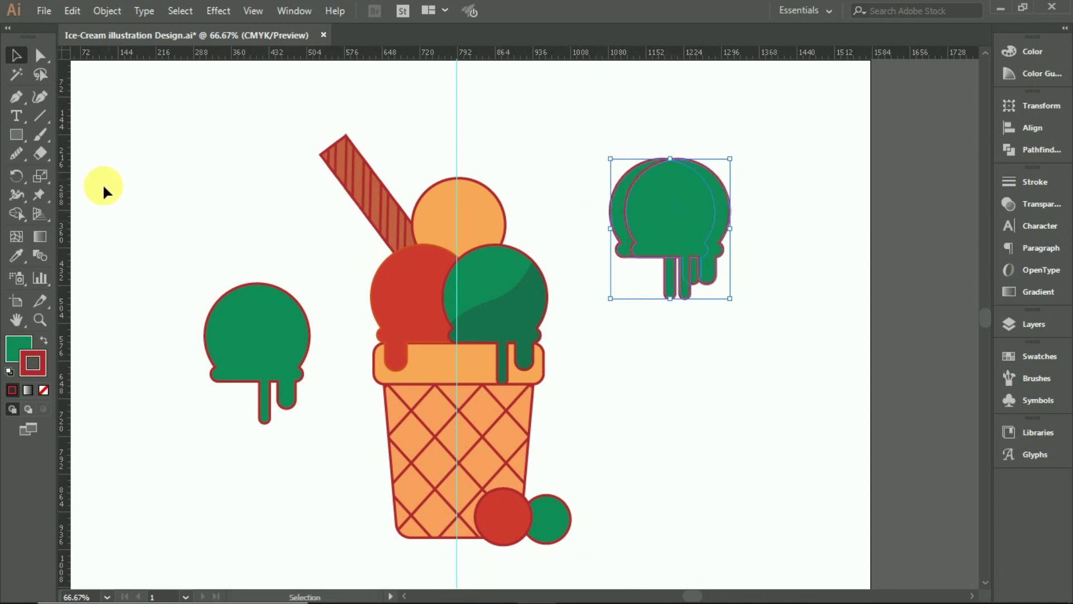
Shape Builder-erase the overlap and leftover drips to leave a green crescent
left_click(16, 213)
left_click(713, 224, "alt")
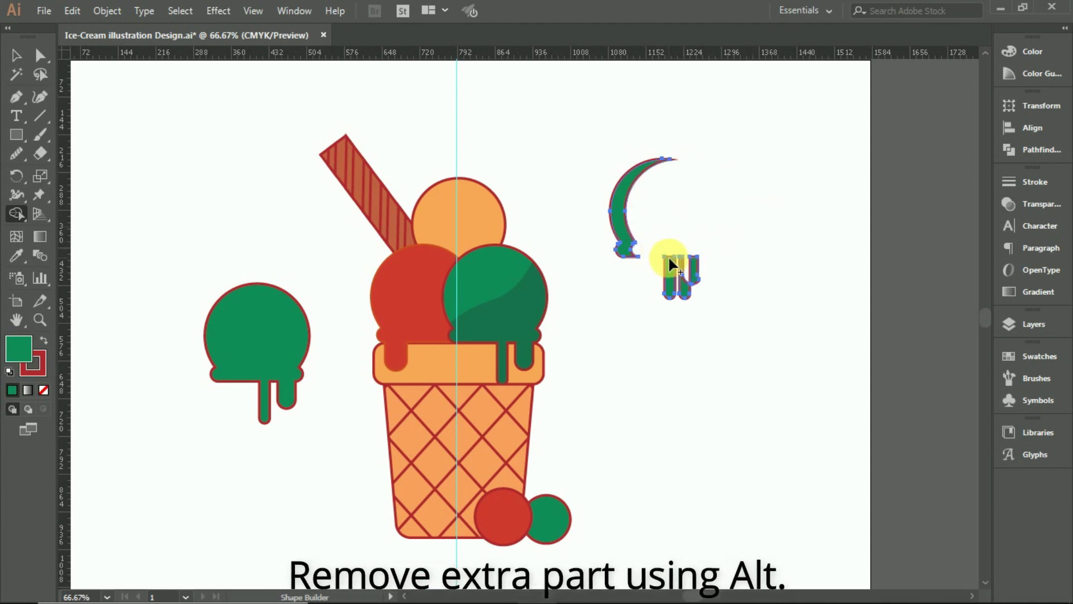
left_click(690, 275, "alt")
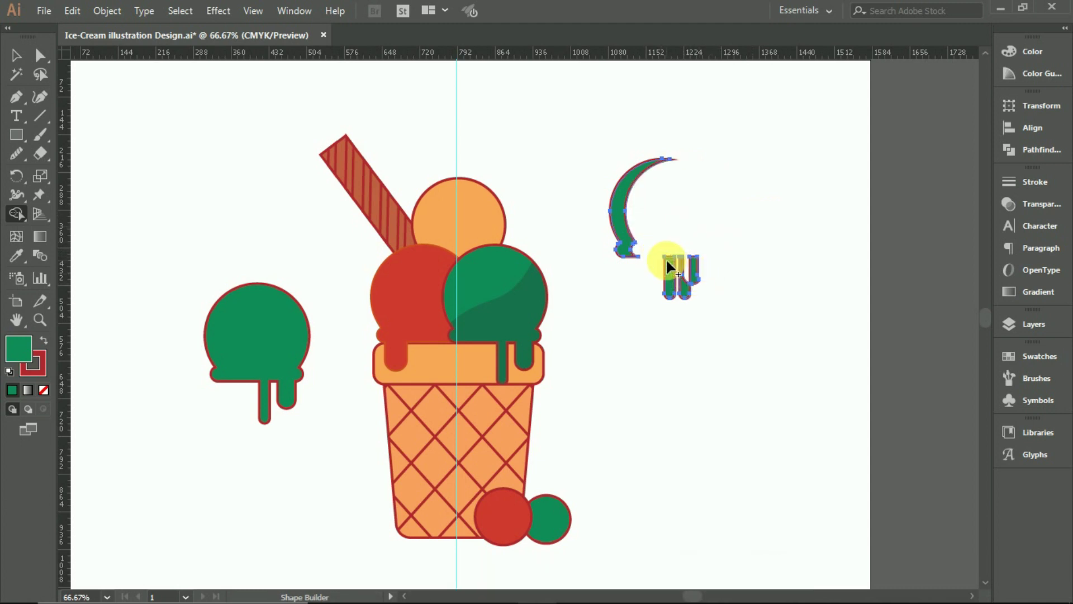
left_click_drag(666, 257, 703, 267)
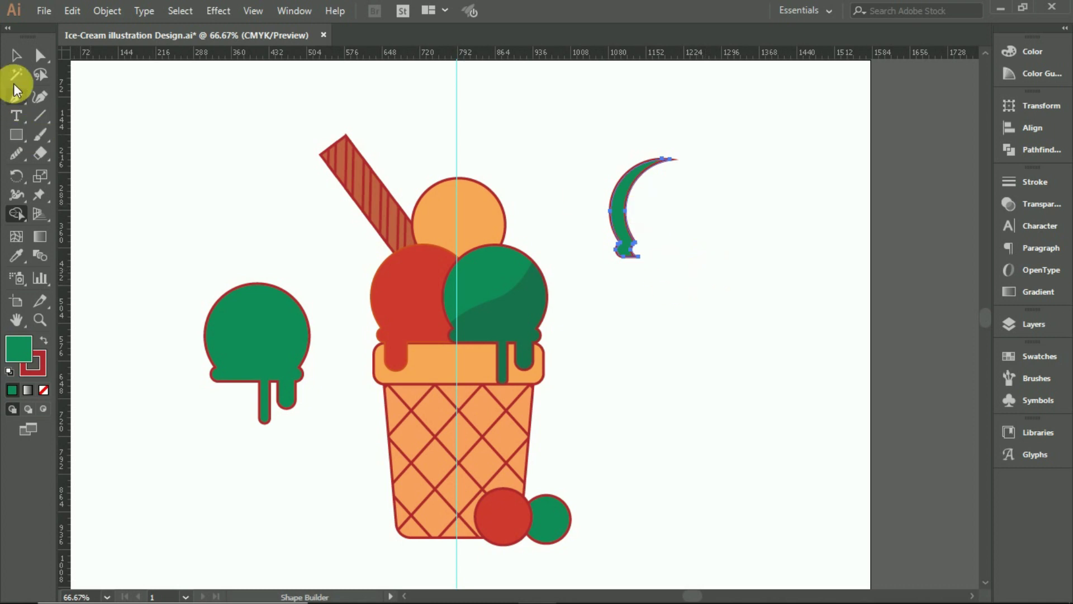
left_click(16, 56)
Give the crescent the translucent dark shading look and position it on the green scoop's left edge
left_click(13, 257)
left_click(485, 315)
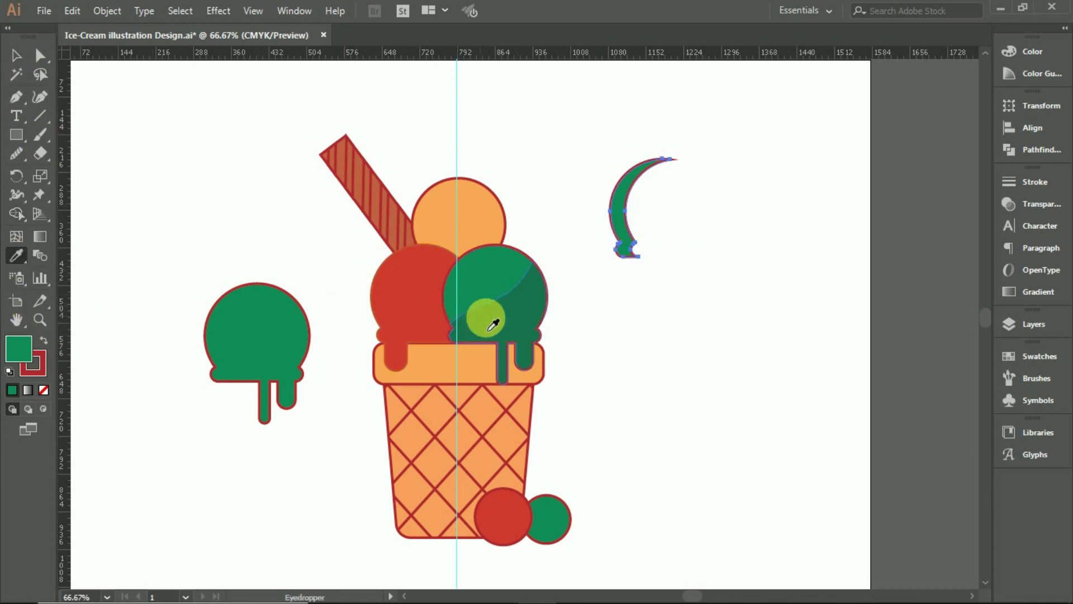
left_click(11, 56)
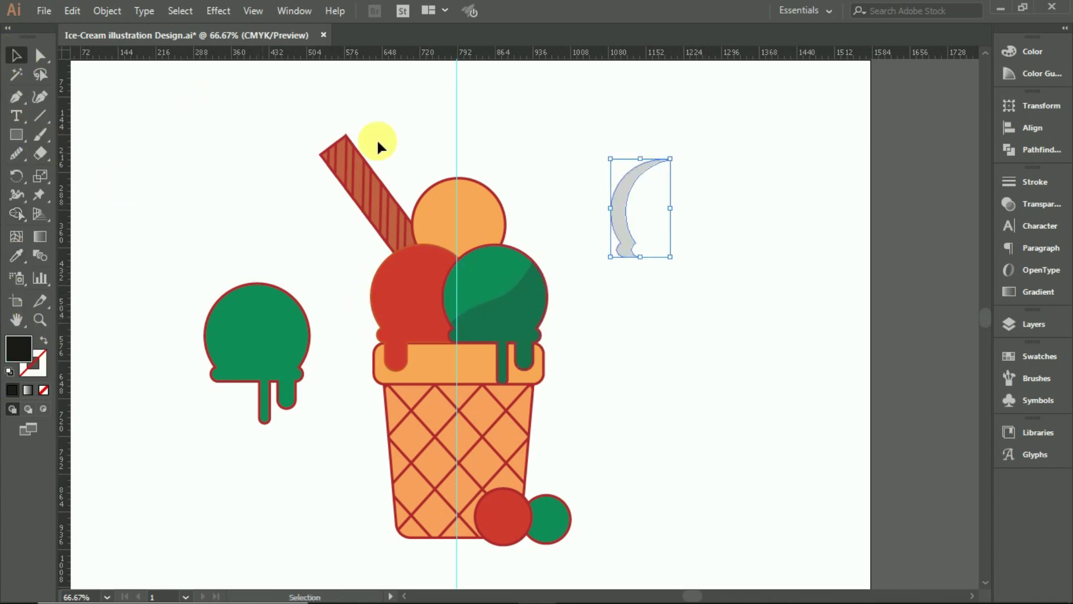
scroll(541, 219, "up", 1)
mouse_move(651, 198)
left_mouse_down()
mouse_move(439, 327)
mouse_move(405, 324)
left_mouse_up()
scroll(440, 327, "up", 1)
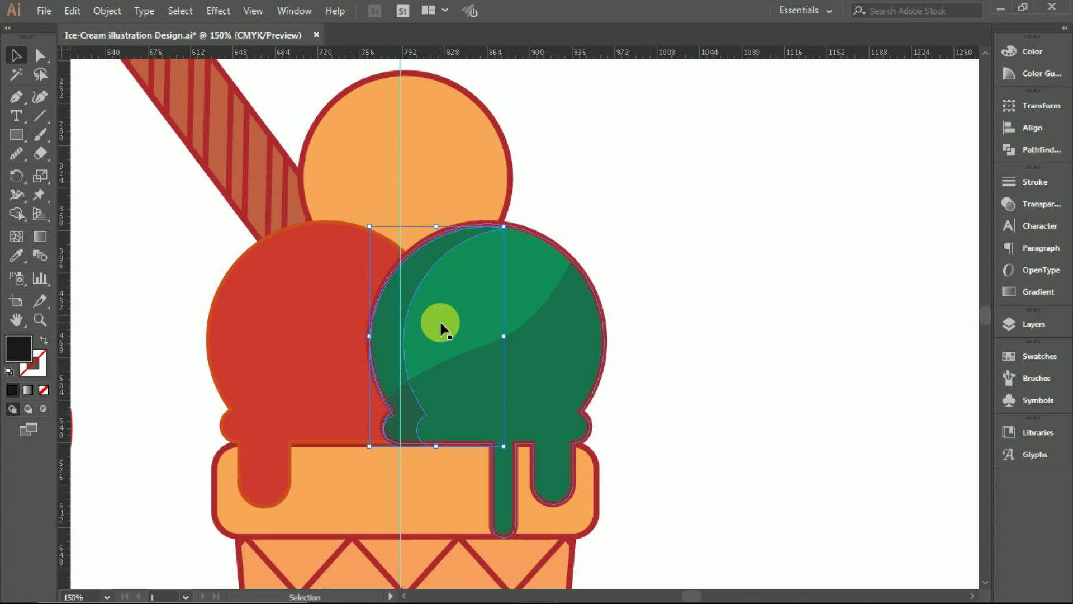
key("Up")
key("Up")
key("Up")
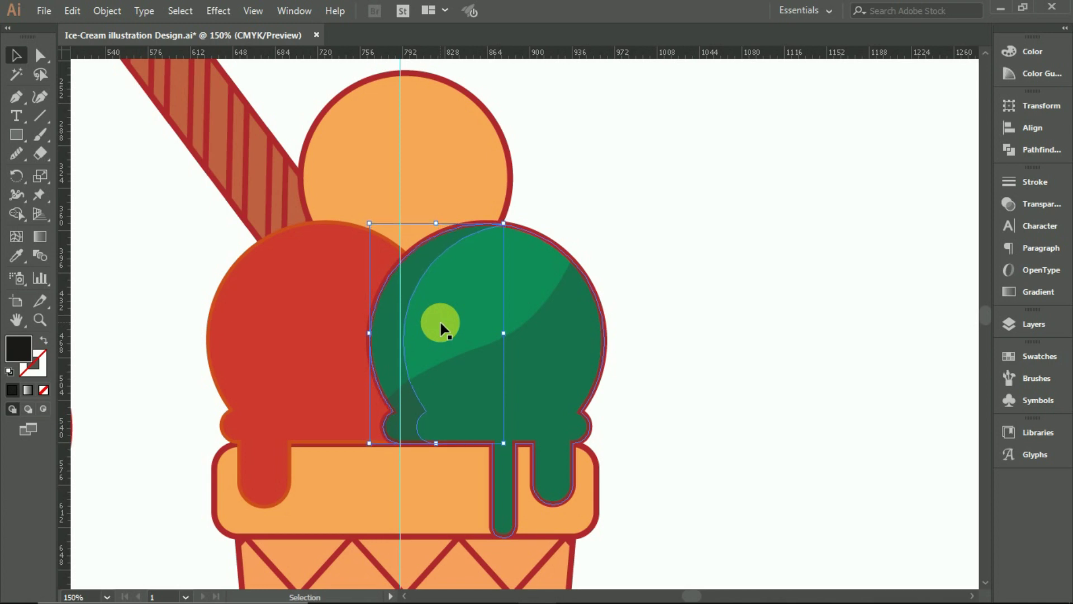
key("Right")
key("Right")
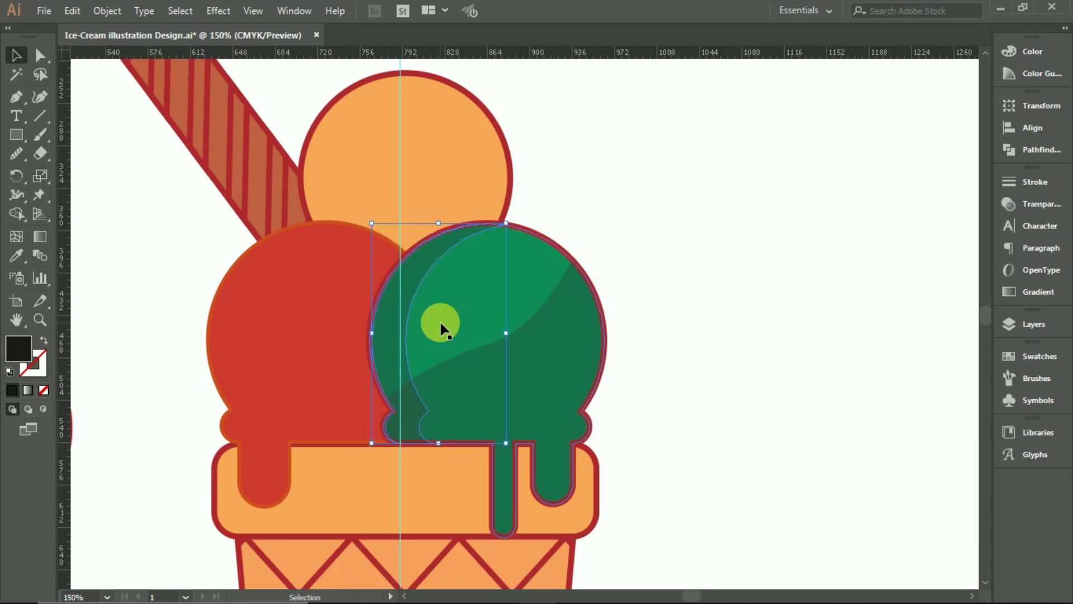
left_click(659, 268)
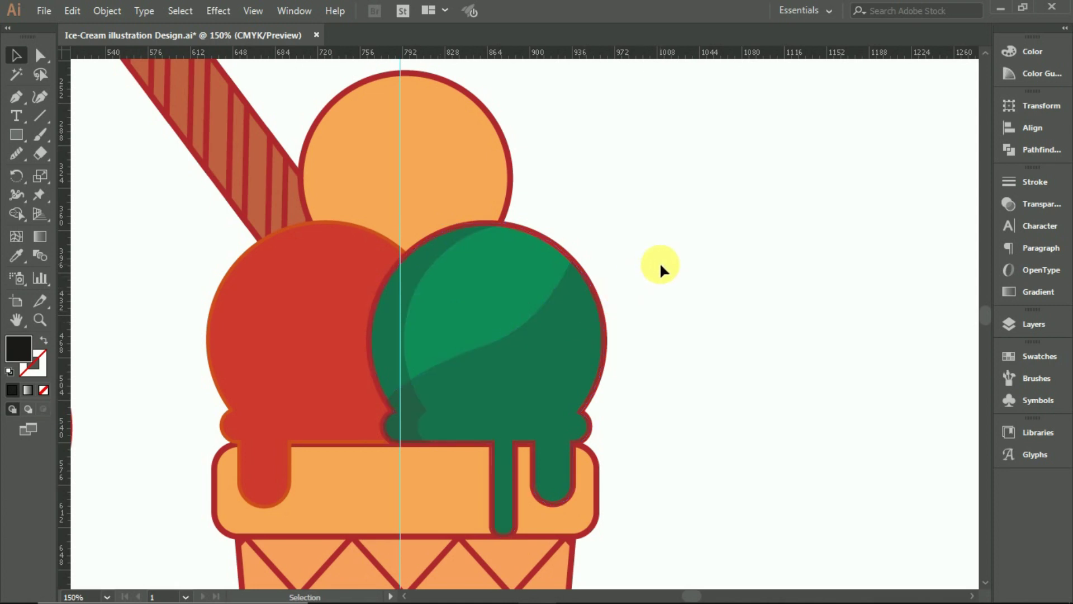
key("ctrl+minus")
key("ctrl+minus")
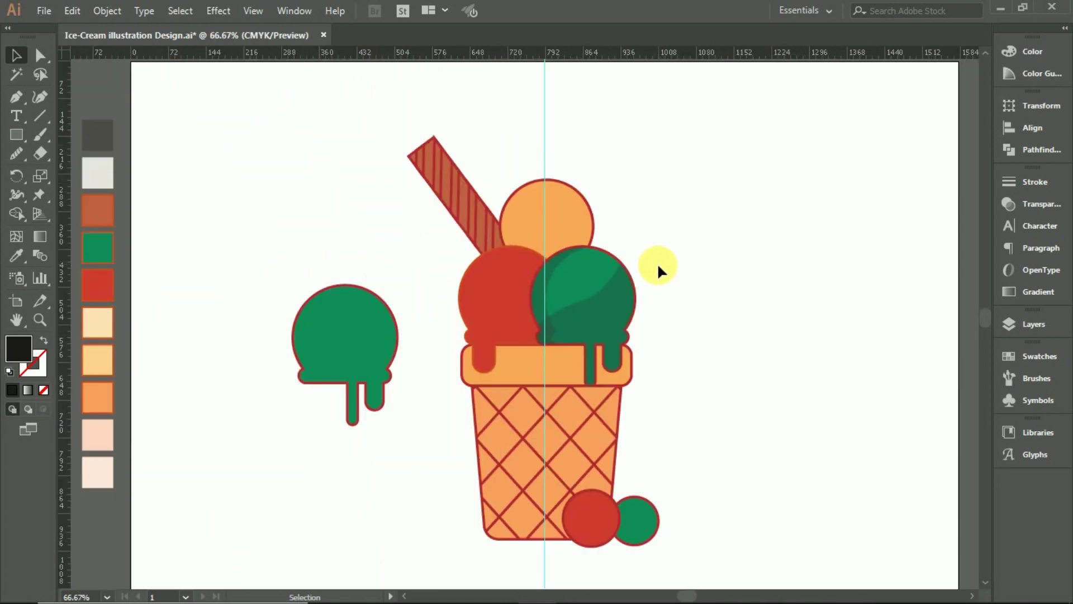
Trim the double crescent with Shape Builder into a single thin crescent
left_click_drag(546, 306, 732, 286)
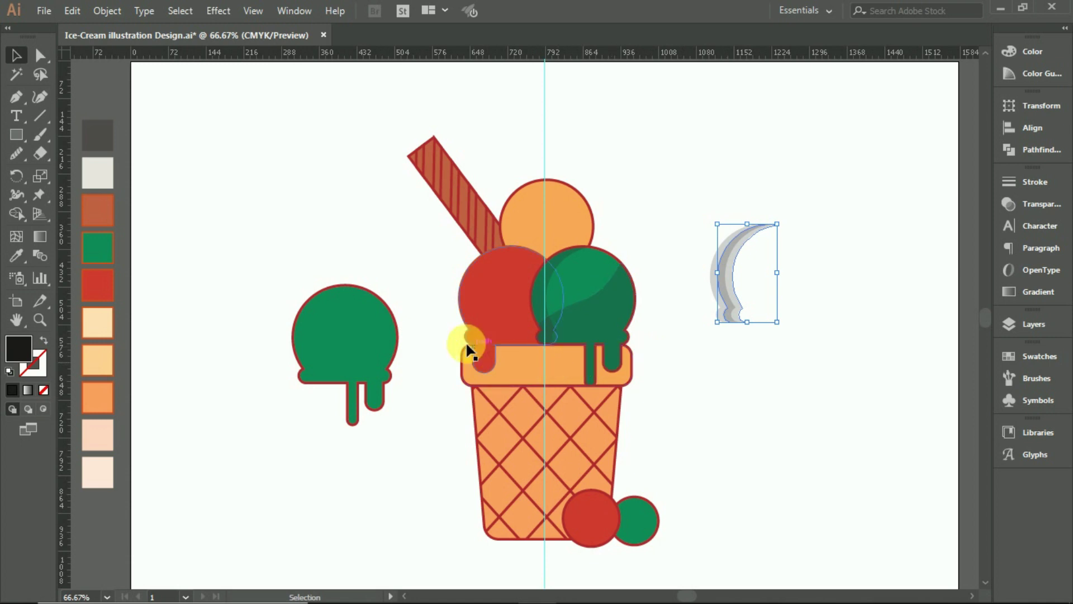
left_click(13, 53)
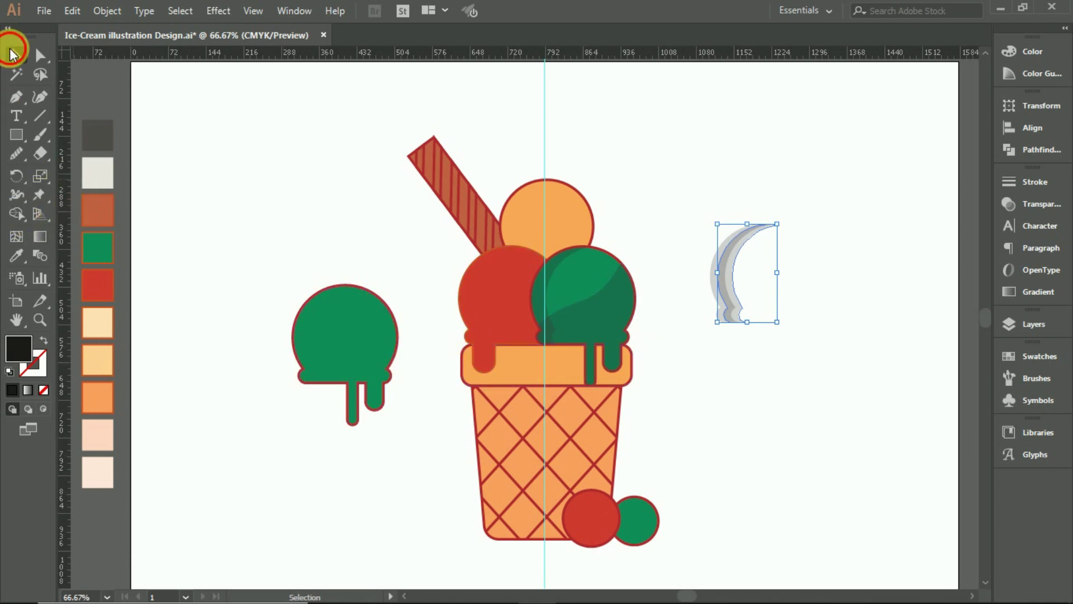
left_click_drag(718, 206, 782, 330)
left_click(16, 213)
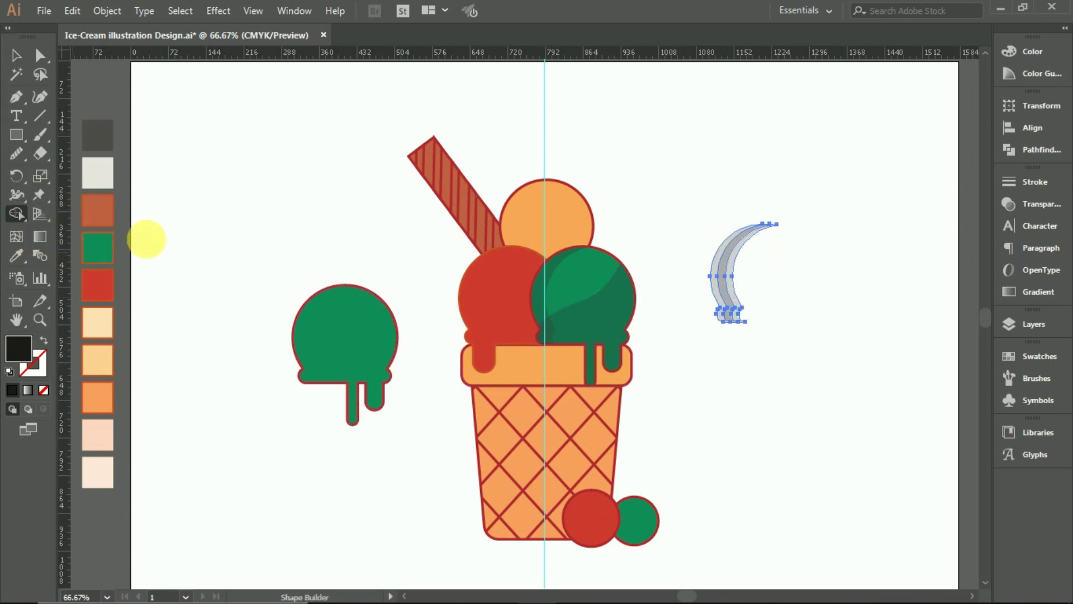
left_click(725, 277, "alt")
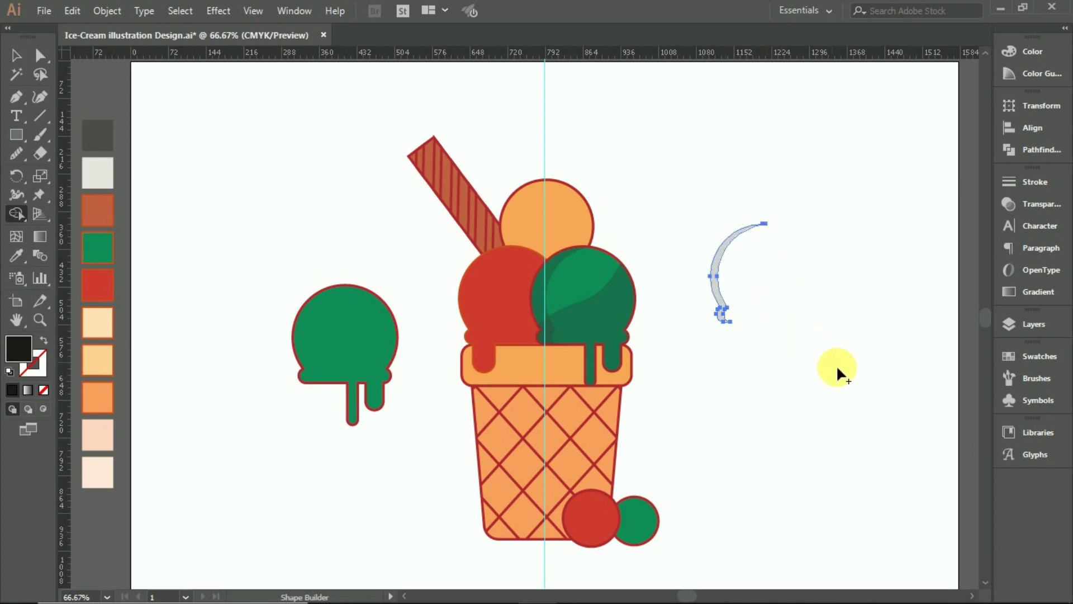
left_click(15, 56)
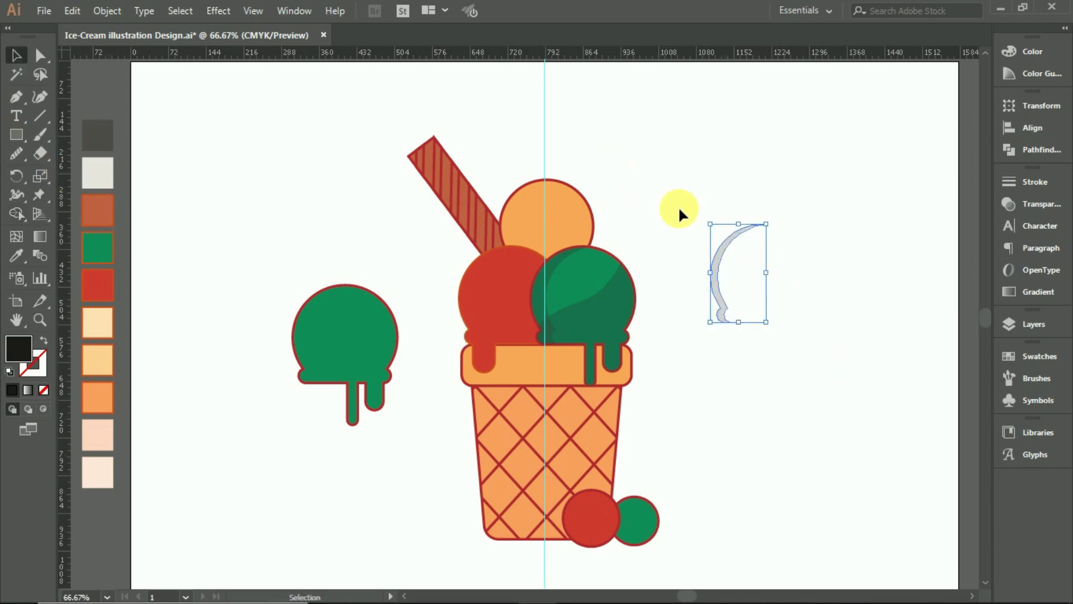
Position the thin crescent along the green scoop's left edge
left_click_drag(720, 261, 550, 284)
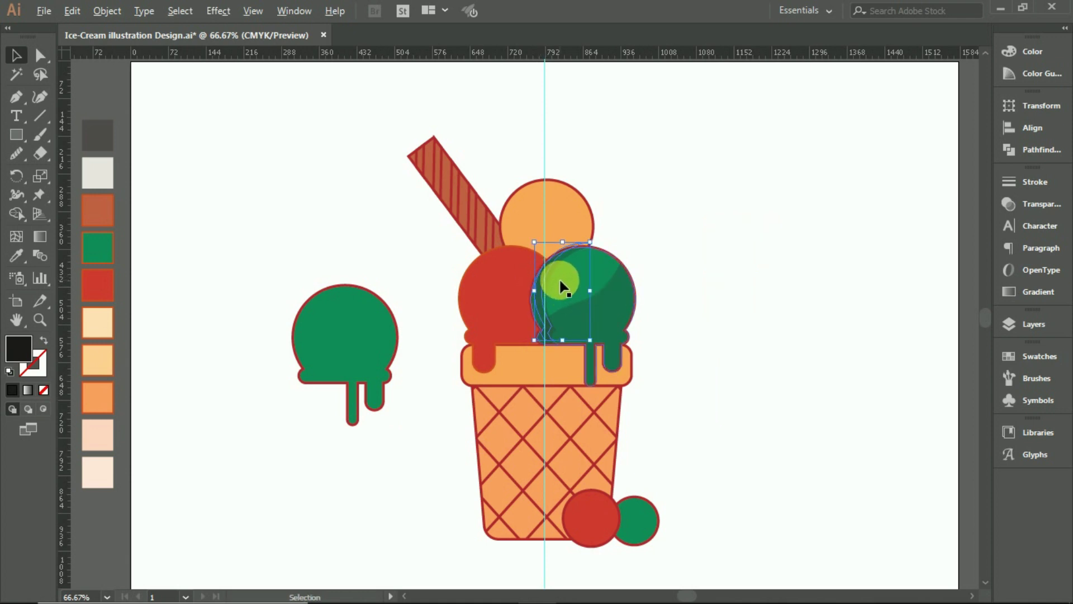
scroll(559, 282, "up", 2)
left_click_drag(519, 317, 512, 323)
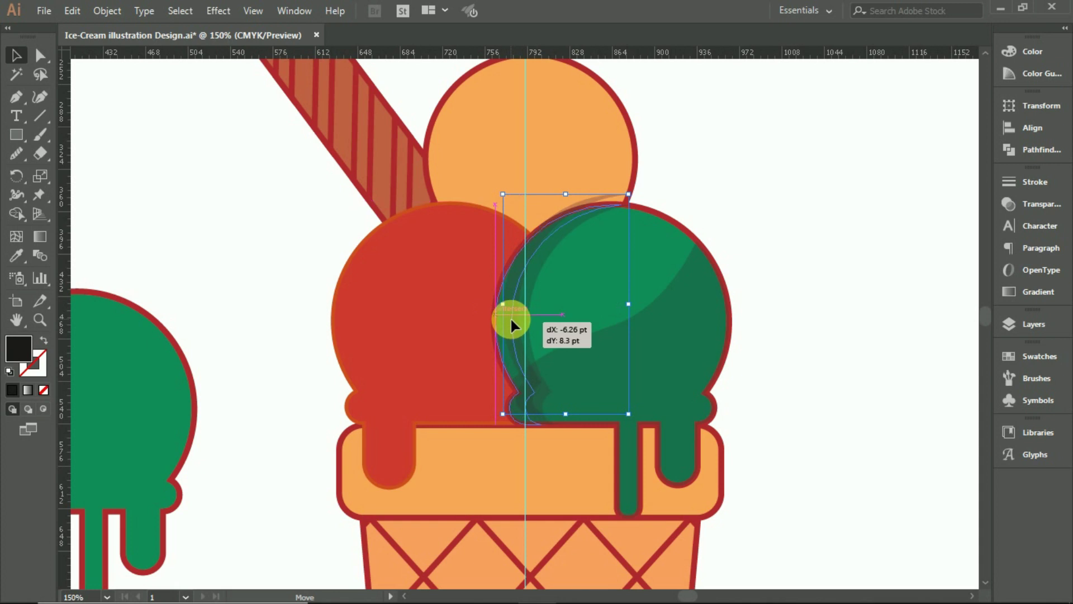
left_click_drag(511, 317, 511, 317)
left_click(793, 341)
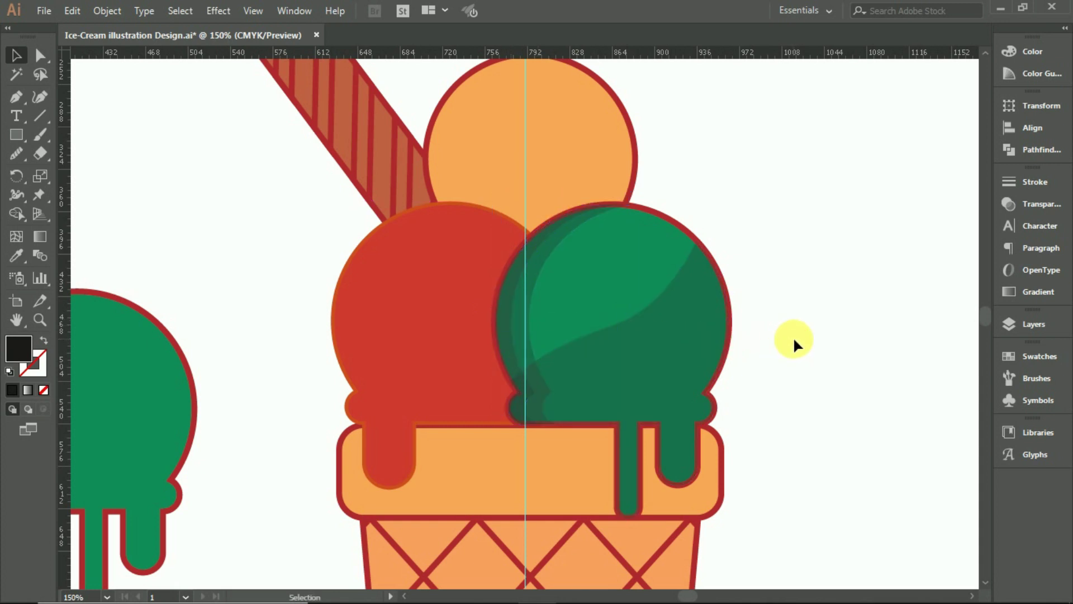
key("ctrl+0")
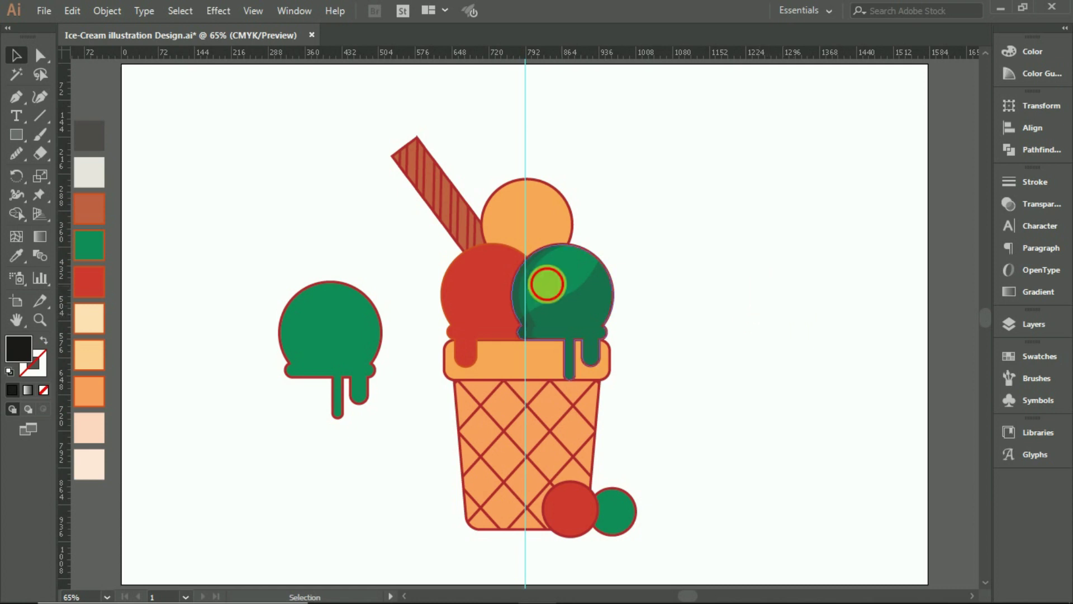
Lower the green scoop crescent's opacity to about 10% in Transparency
left_click(518, 283)
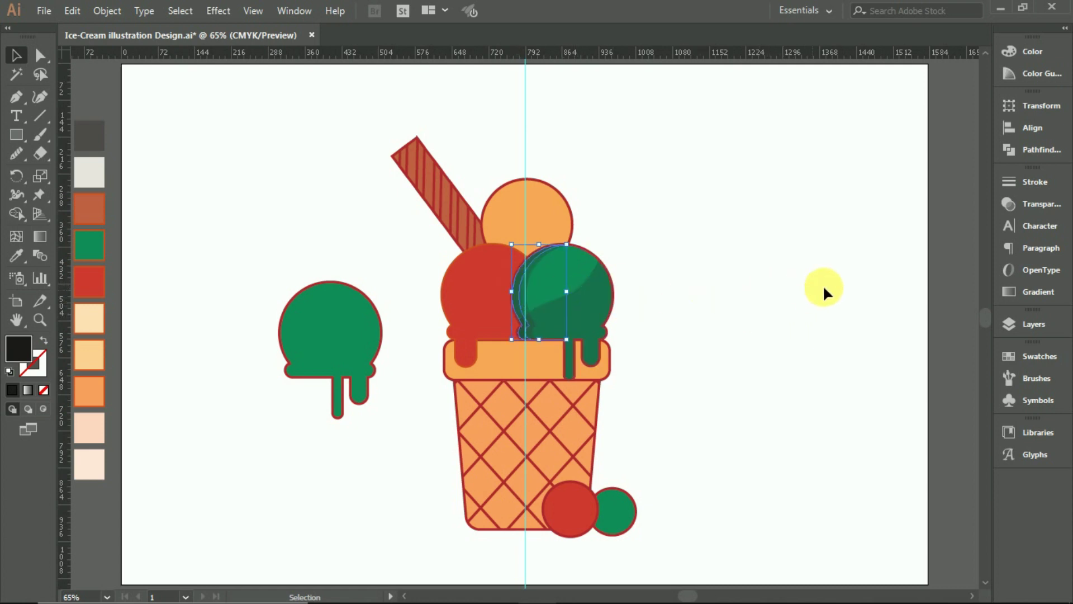
left_click(1065, 204)
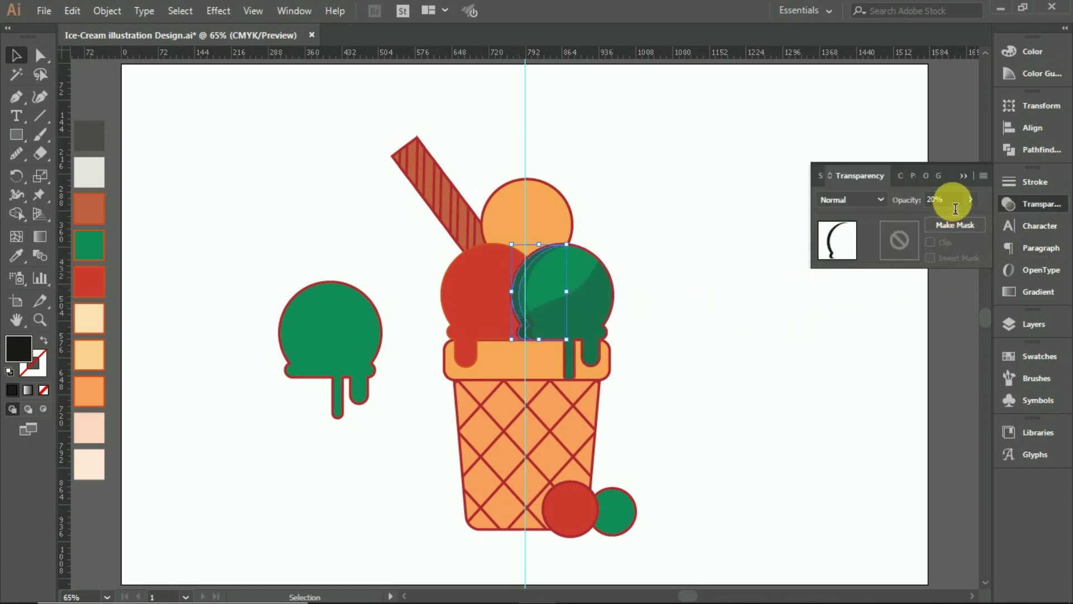
left_click(972, 199)
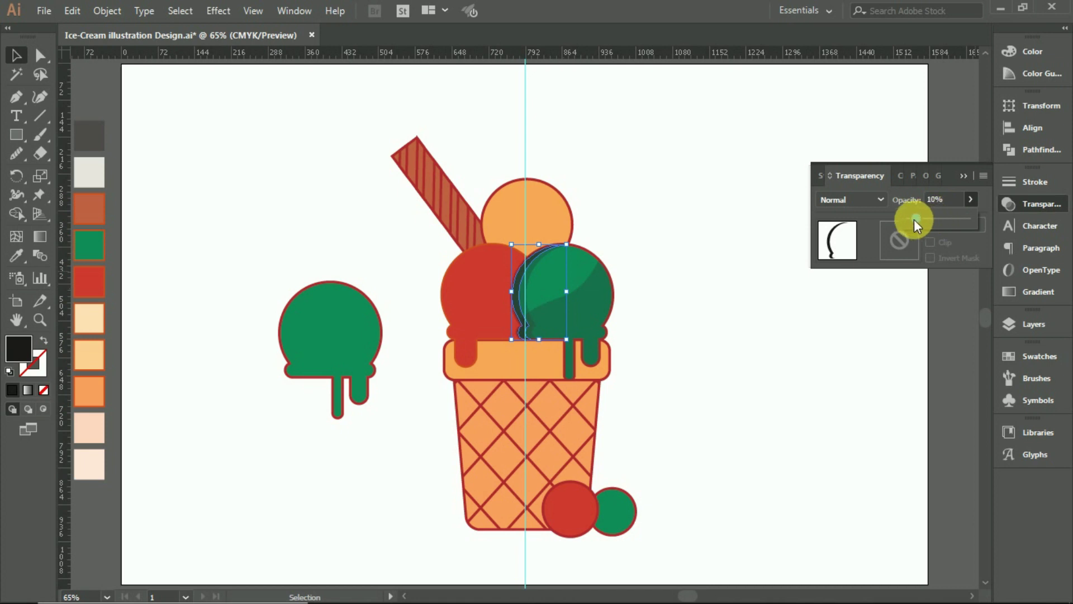
left_click(963, 176)
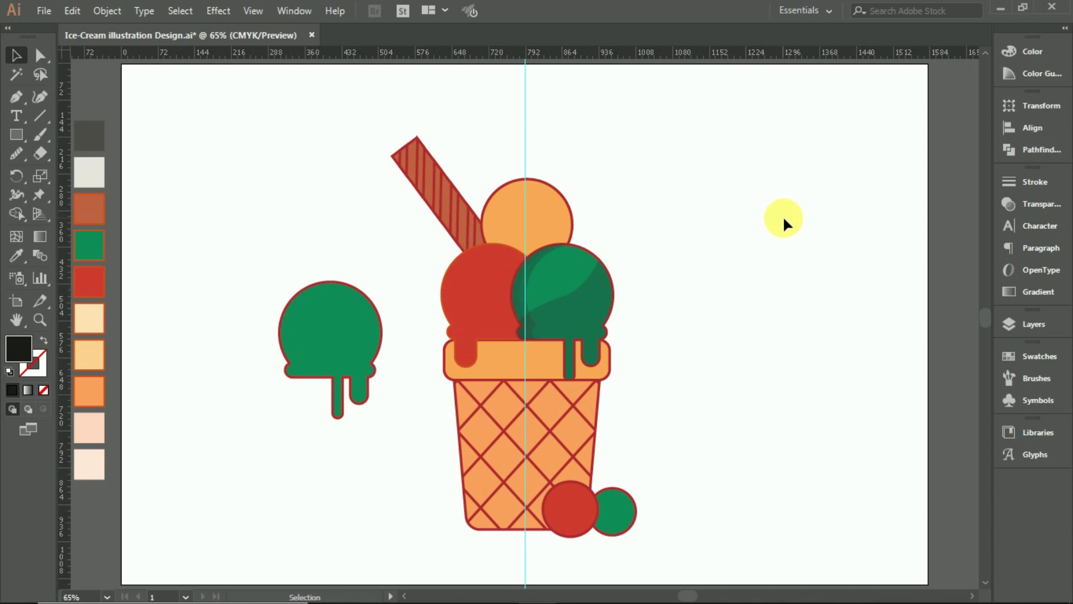
Copy the green circle with an offset and trim it into a crescent with Shape Builder
scroll(745, 274, "down", 1)
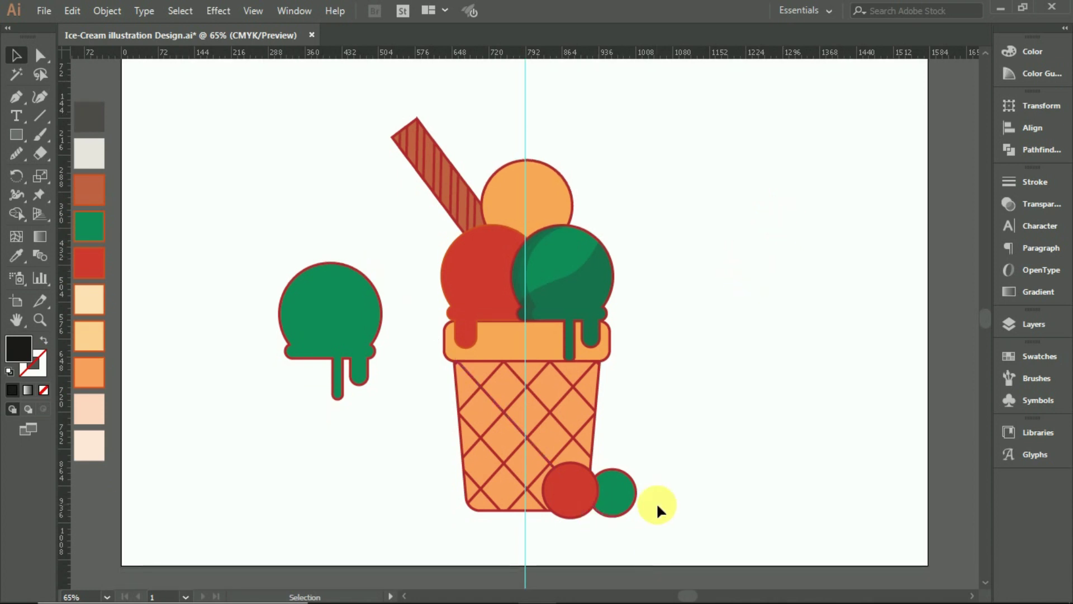
scroll(656, 502, "up", 1)
scroll(657, 502, "up", 1)
scroll(622, 430, "down", 2)
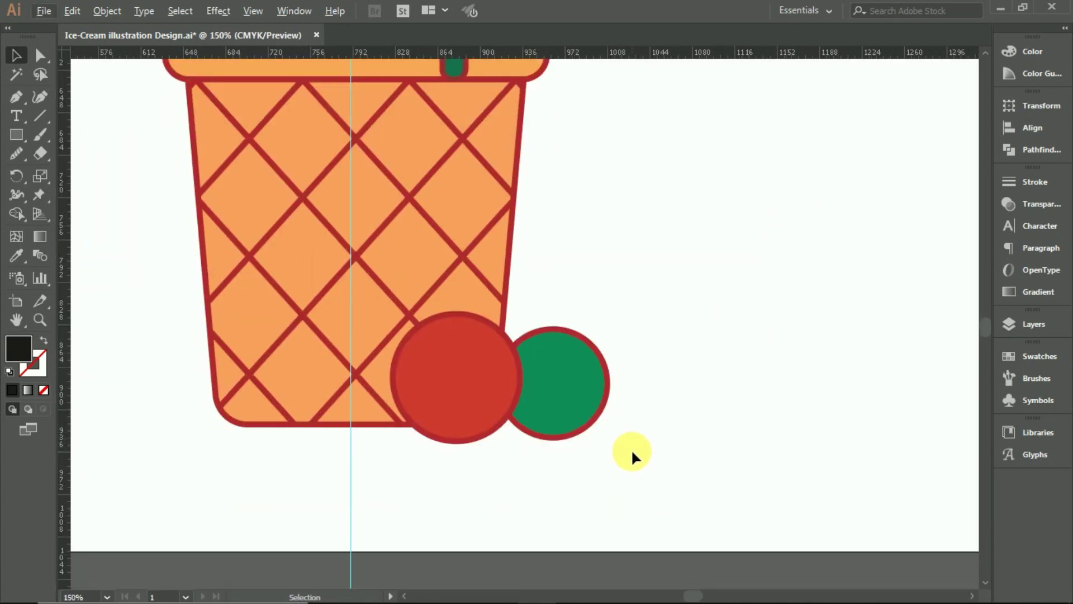
scroll(632, 452, "right", 3)
scroll(615, 448, "right", 1)
left_click_drag(492, 391, 710, 343)
scroll(714, 359, "right", 3)
left_click_drag(644, 337, 621, 338)
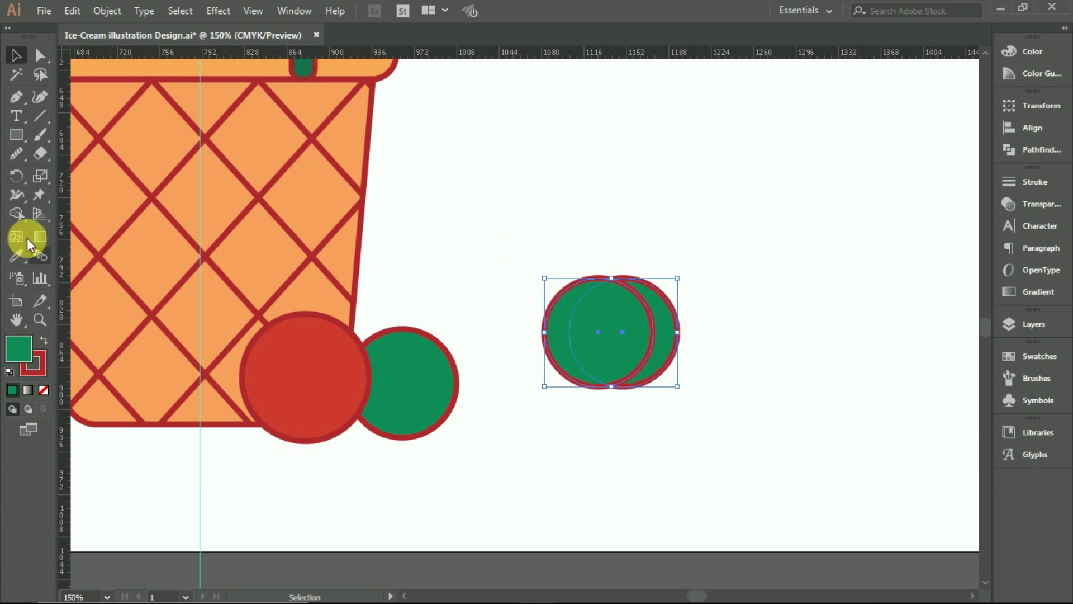
left_click(16, 213)
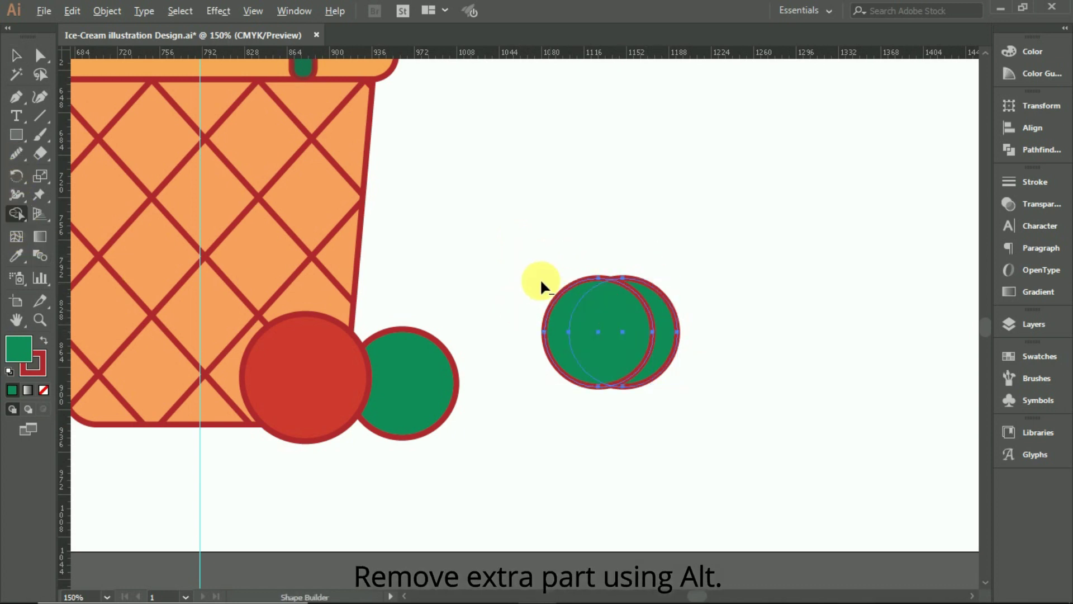
left_click(595, 313, "alt")
left_click(16, 55)
Apply the scoop's translucent dark shading to the crescent with the Eyedropper
scroll(255, 231, "up", 2)
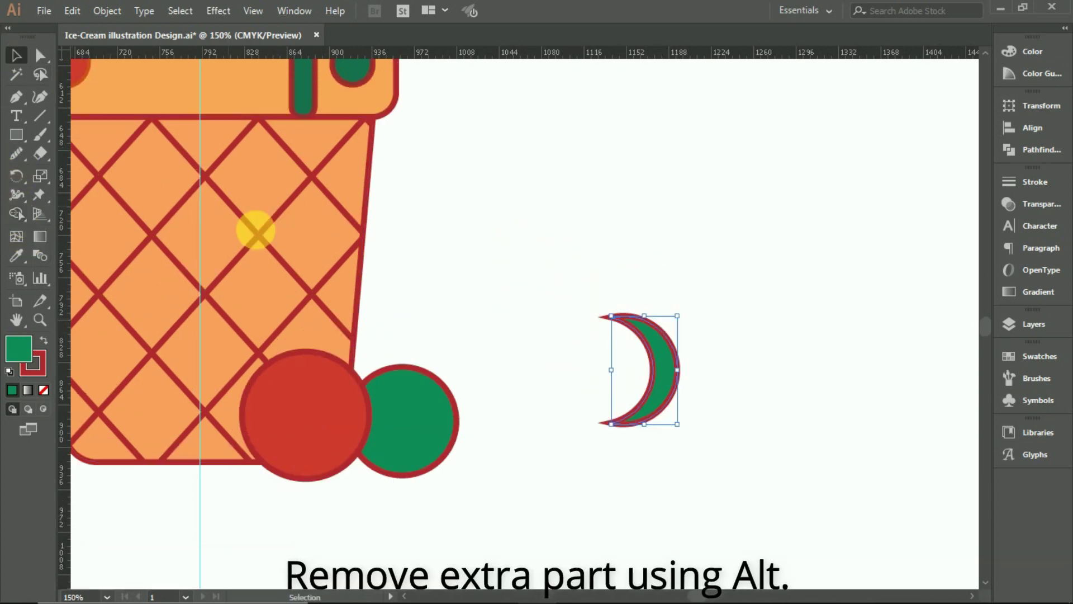
scroll(425, 331, "up", 2)
scroll(436, 335, "down", 2, "alt")
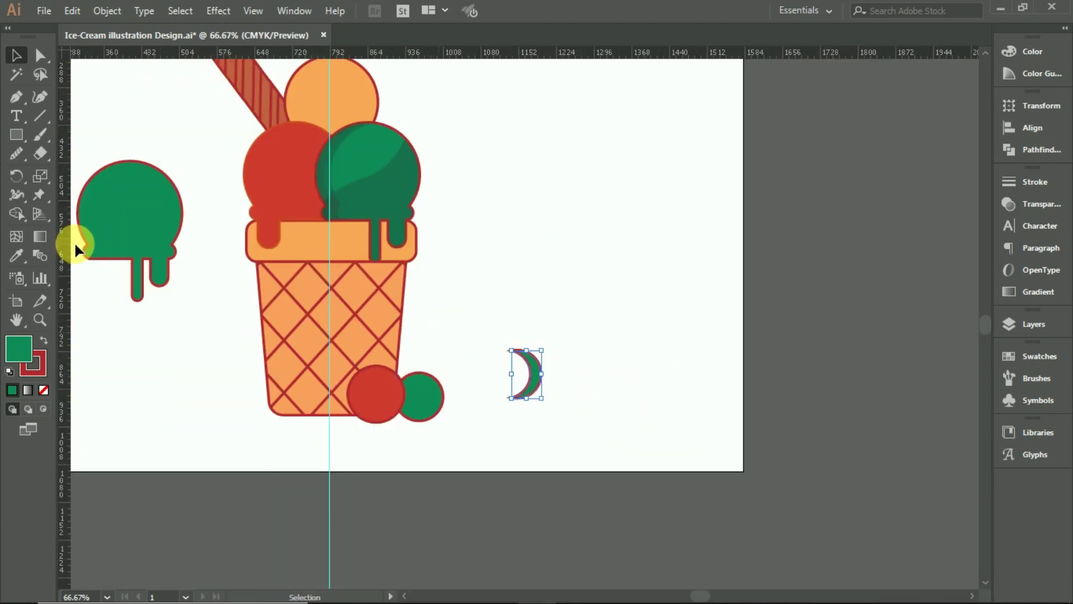
left_click(16, 257)
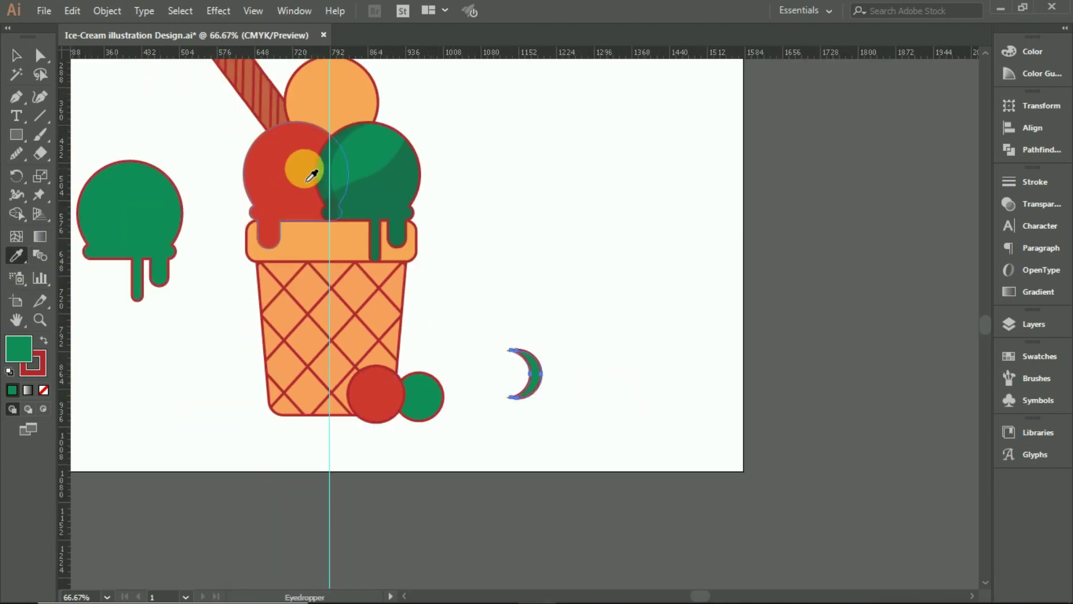
left_click(335, 171)
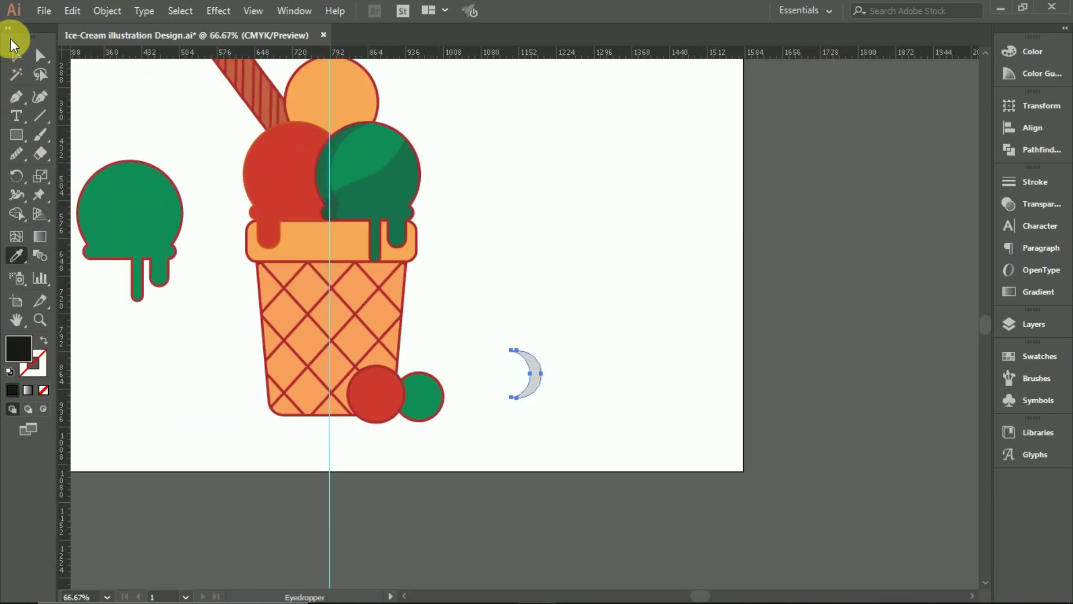
left_click(16, 55)
Place the crescent on the right side of the small green ball
scroll(407, 317, "up", 2, "alt")
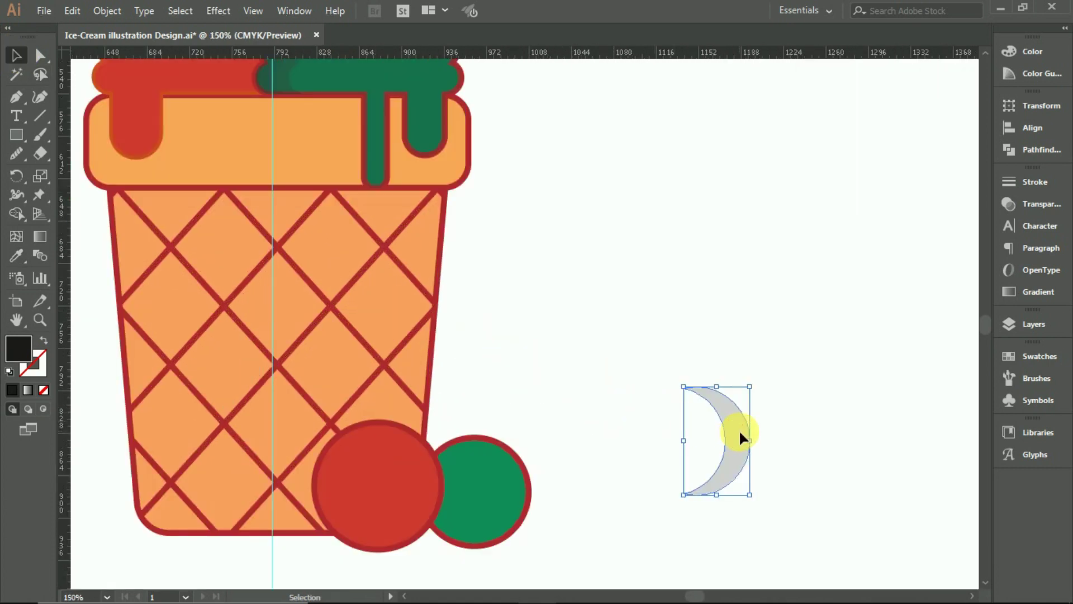
mouse_move(739, 430)
left_mouse_down()
mouse_move(501, 485)
mouse_move(514, 482)
left_mouse_up()
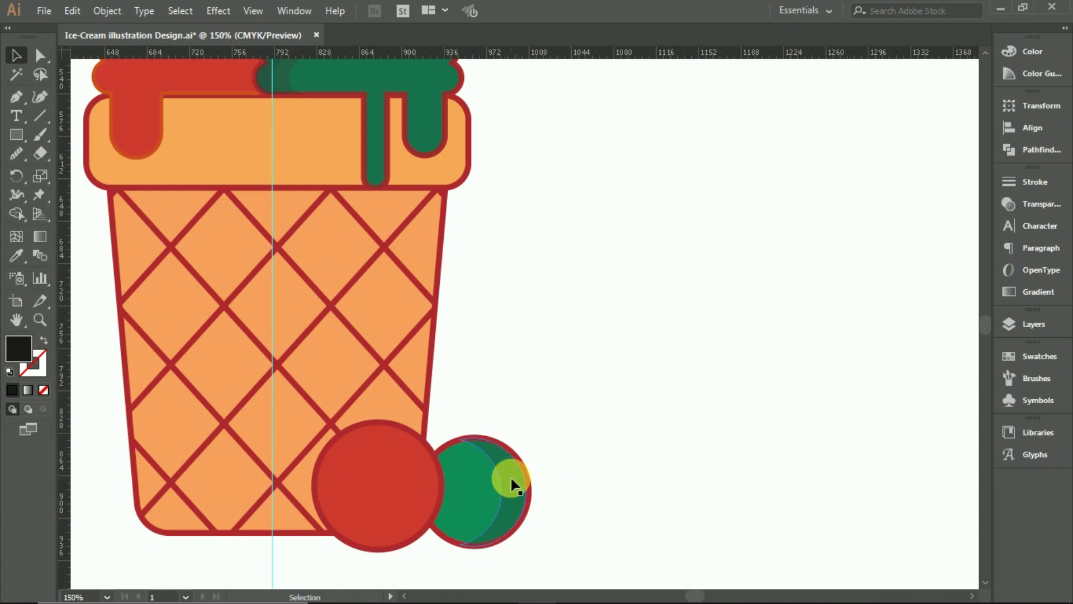
left_click(511, 484)
left_click(601, 476)
scroll(600, 471, "down", 2, "alt")
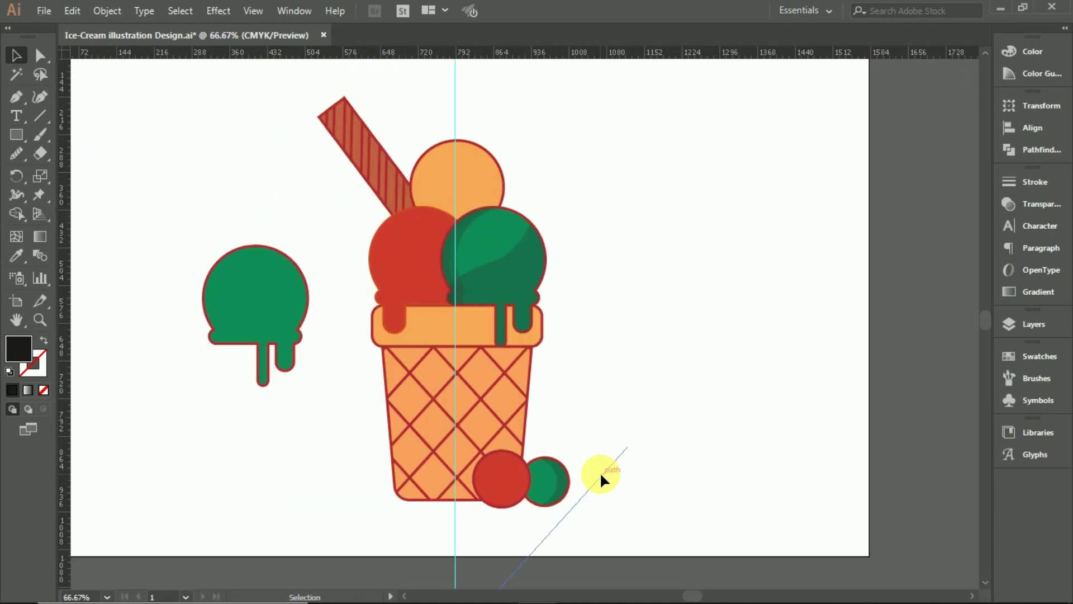
Duplicate the red ball twice and trim the copies into a crescent with Shape Builder
mouse_move(520, 445)
left_mouse_down("alt")
mouse_move(706, 348)
mouse_move(652, 342)
mouse_move(685, 339)
left_mouse_up("alt")
scroll(706, 348, "up", 1)
left_click_drag(558, 281, 643, 358)
left_click(17, 213)
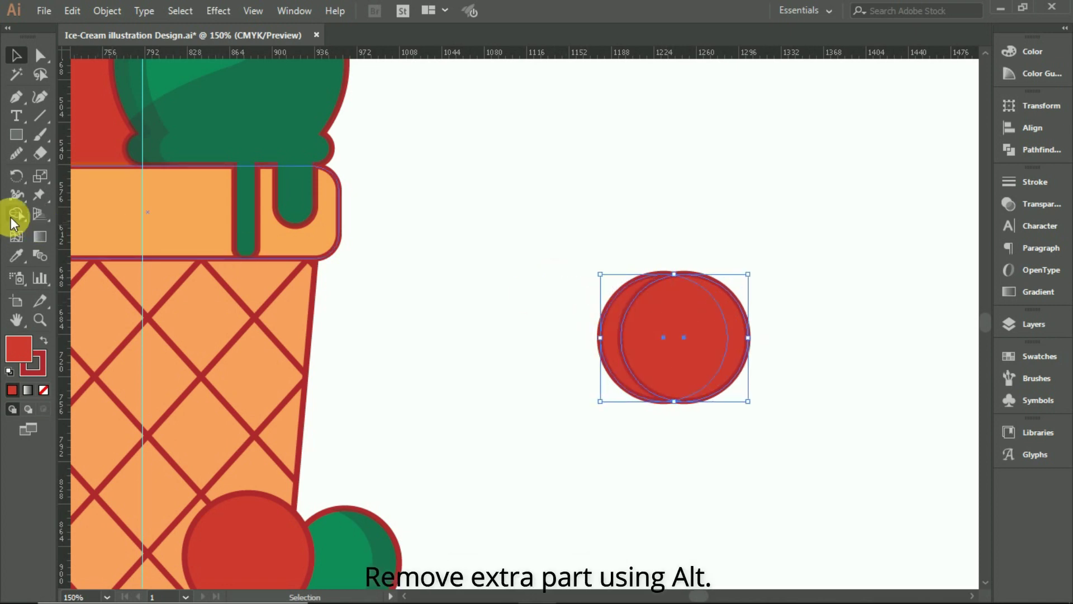
left_click_drag(618, 312, 767, 323)
Give the crescent the green scoop's translucent shading using the Eyedropper
key("i")
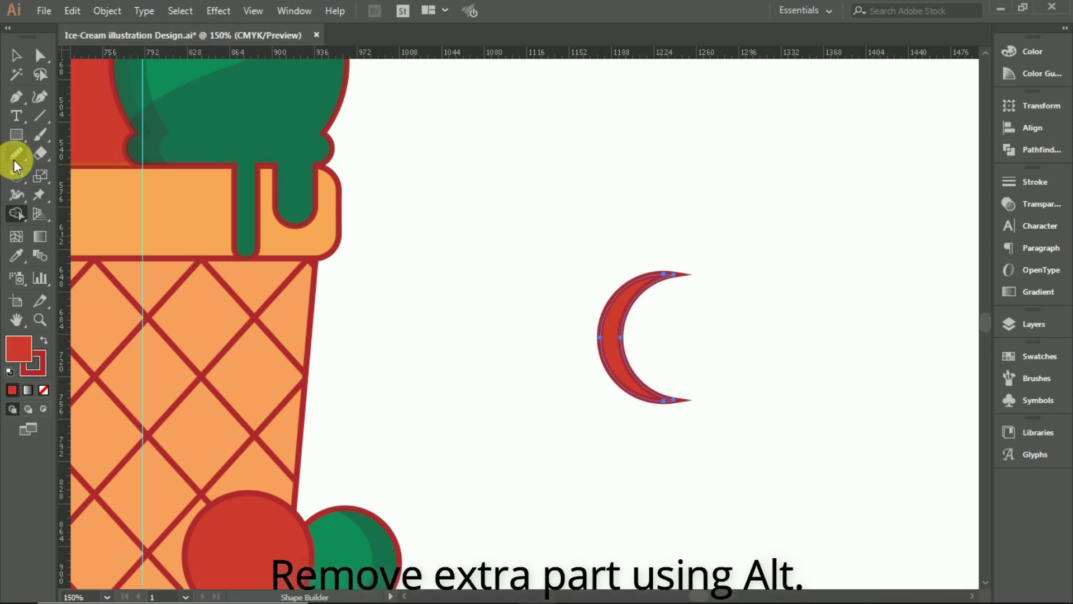
left_click(142, 92)
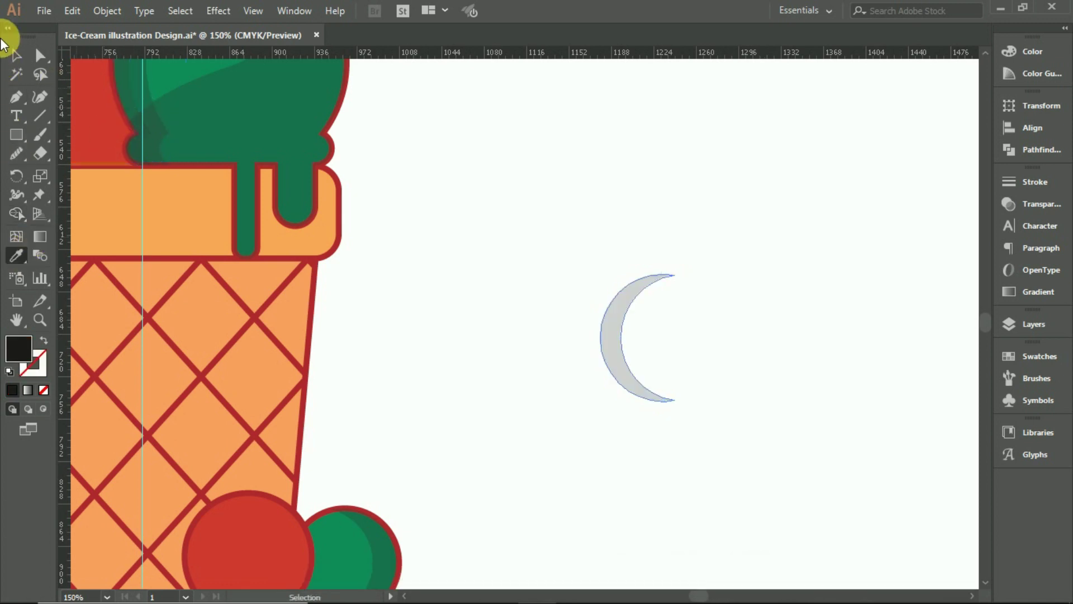
left_click(16, 54)
left_click(605, 387)
key("ctrl+minus")
key("ctrl+minus")
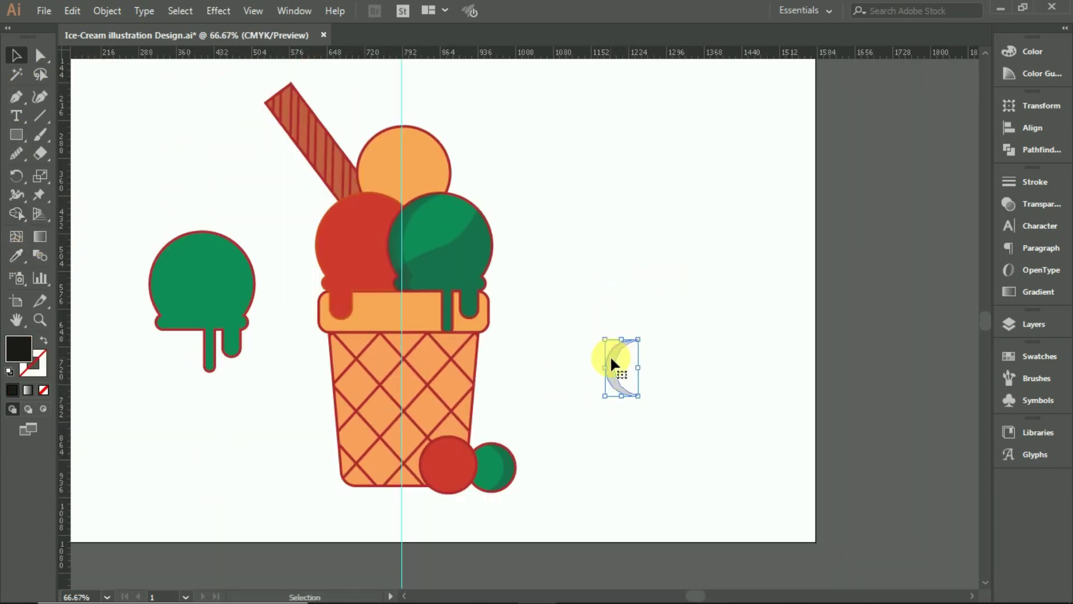
Fit the crescent along the small red ball's left edge, nudging it left twice
left_click_drag(614, 344, 457, 468)
scroll(457, 472, "up", 2)
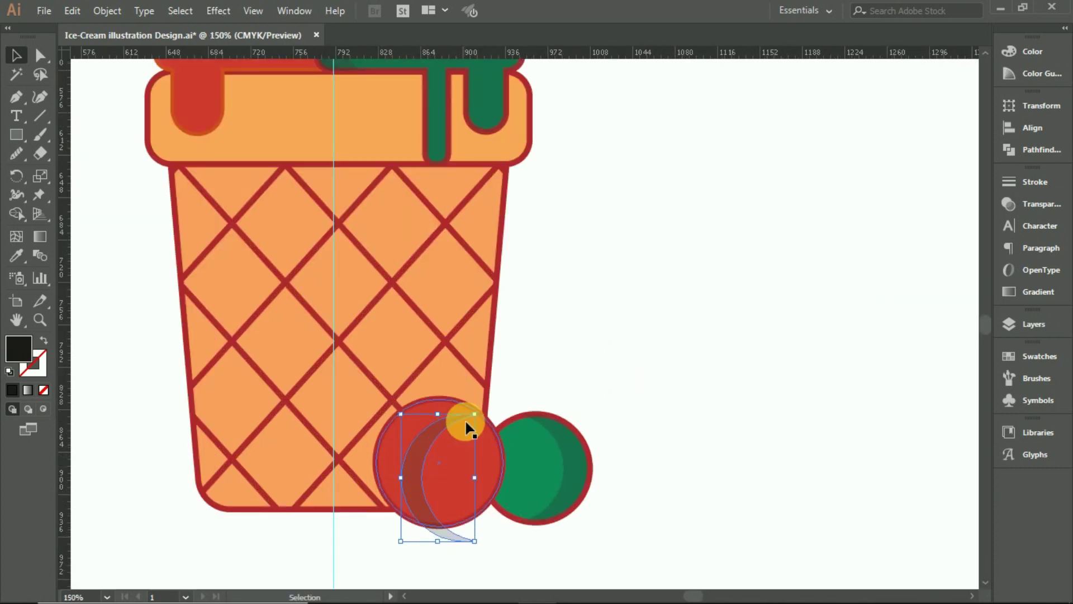
left_click_drag(408, 435, 389, 431)
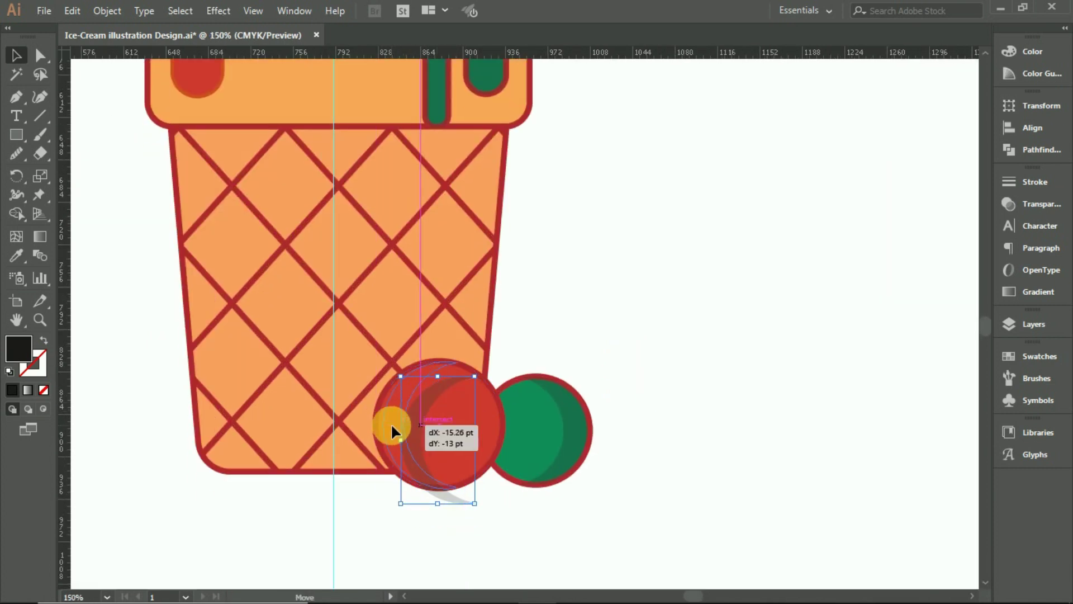
left_click_drag(387, 430, 391, 424)
key("Left")
key("Left")
key("Left")
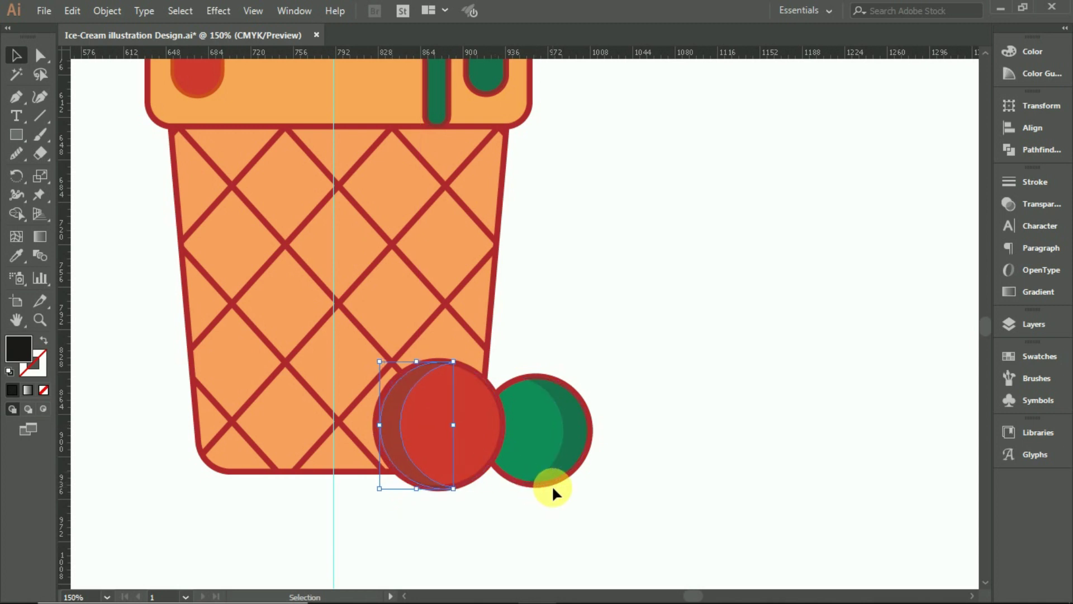
key("Left")
key("Left")
key("Left")
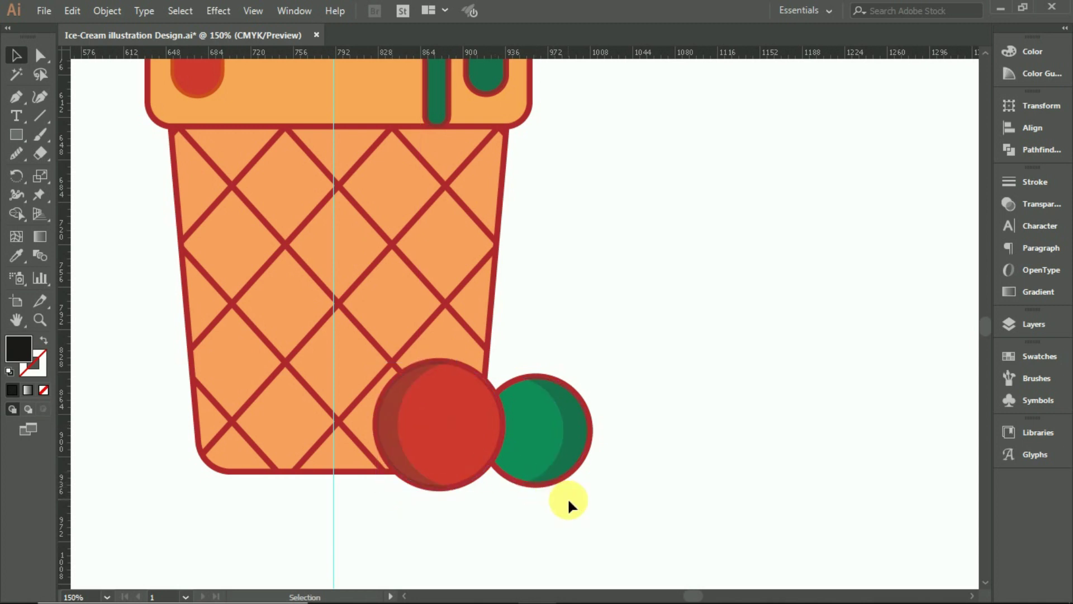
left_click(525, 505)
scroll(524, 505, "down", 1)
scroll(525, 505, "down", 1)
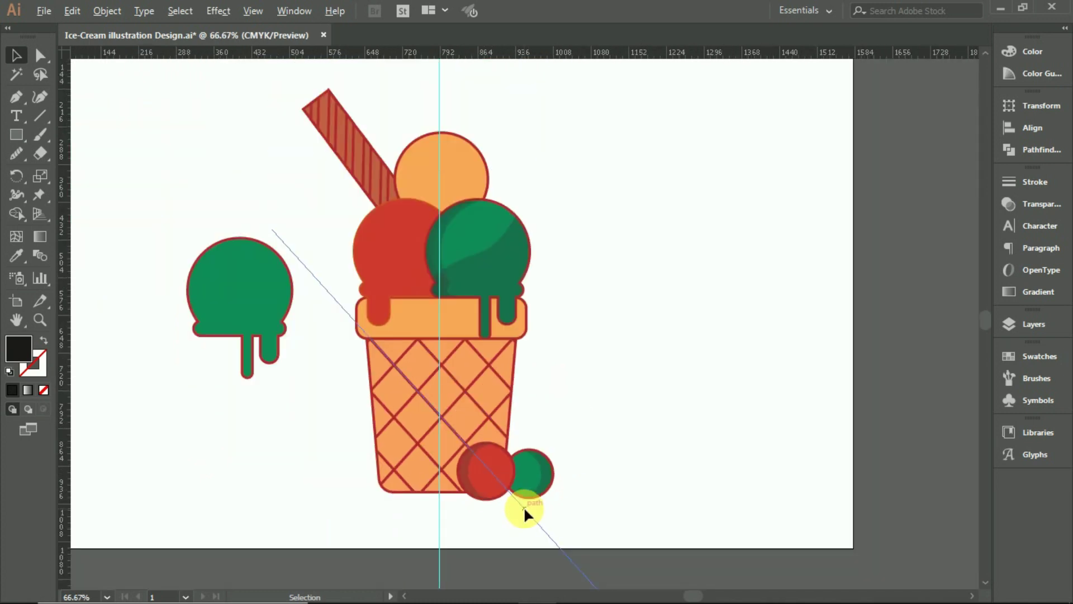
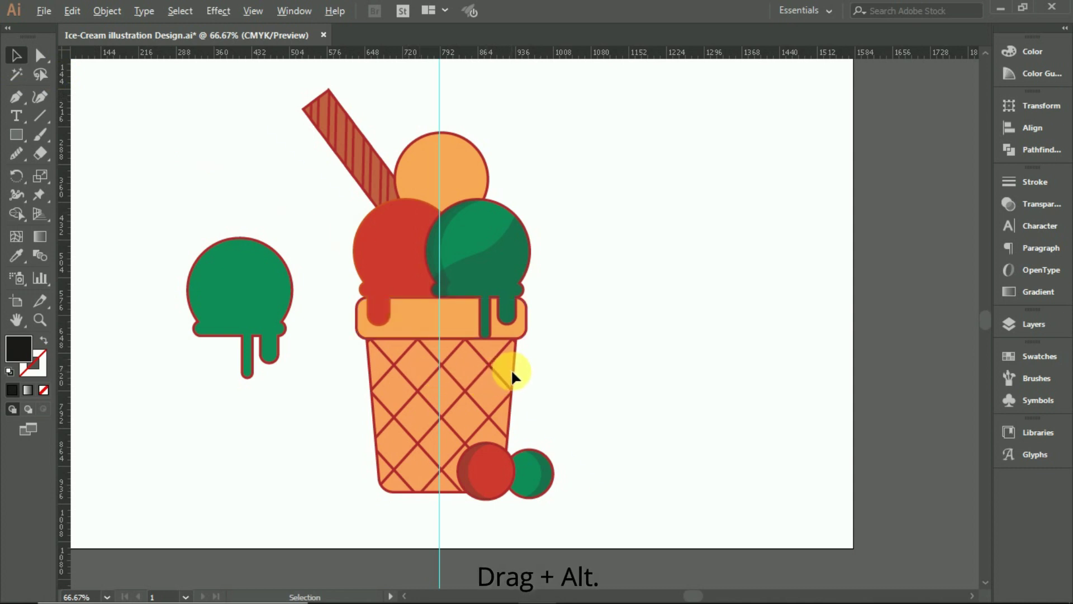
Duplicate the cone to the right of the ice cream and zoom out to the whole artboard
left_click_drag(511, 369, 757, 258)
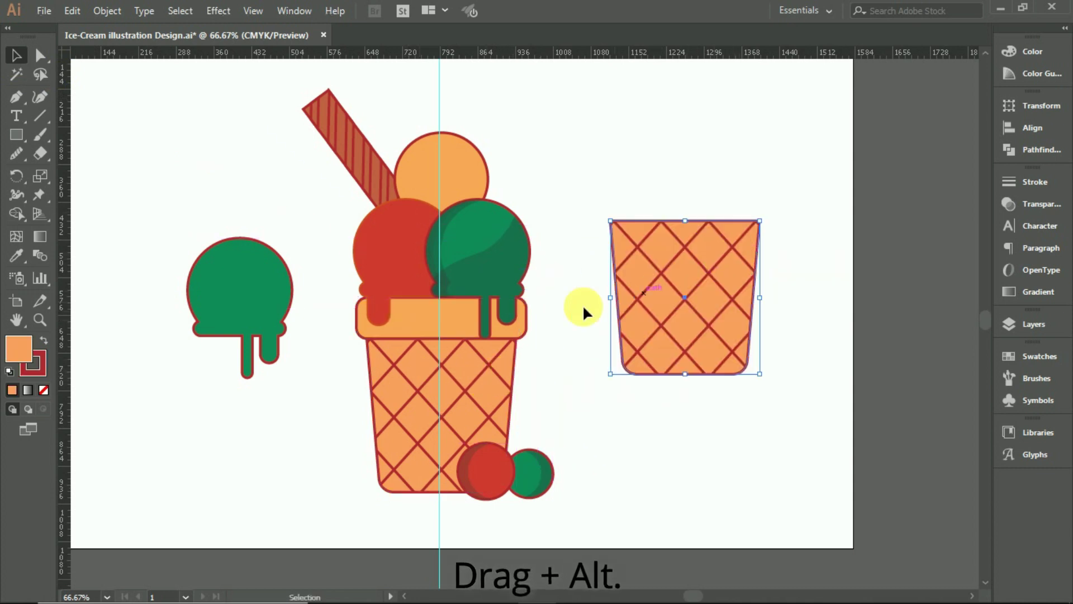
scroll(598, 310, "right", 2)
scroll(632, 309, "right", 3)
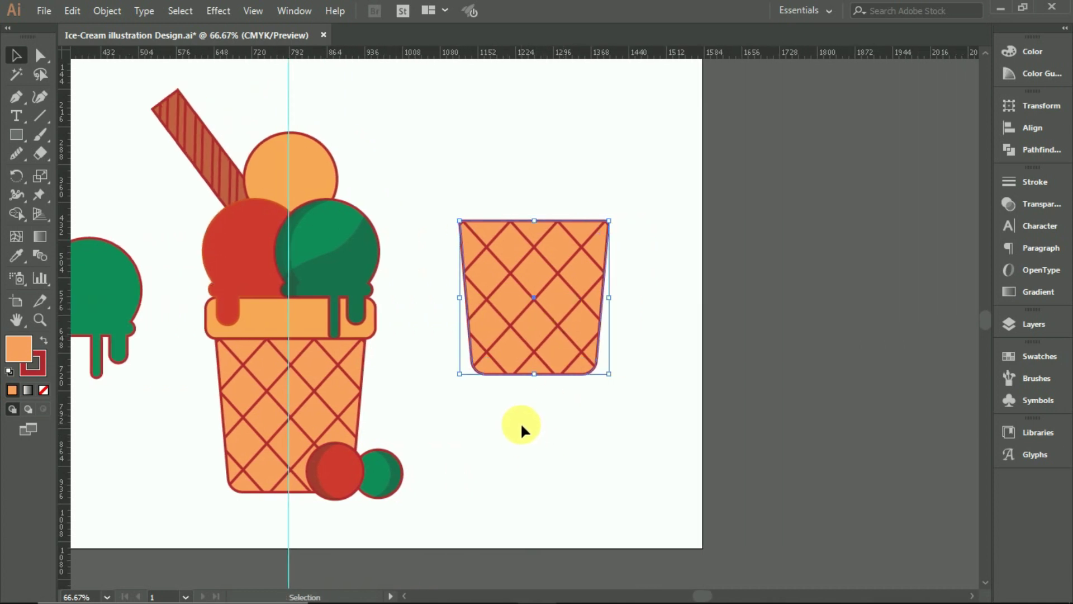
key("ctrl+minus")
key("ctrl+shift+a")
Delete the copy's crosshatch lines, move the plain cup up, and copy it below
left_click(530, 351)
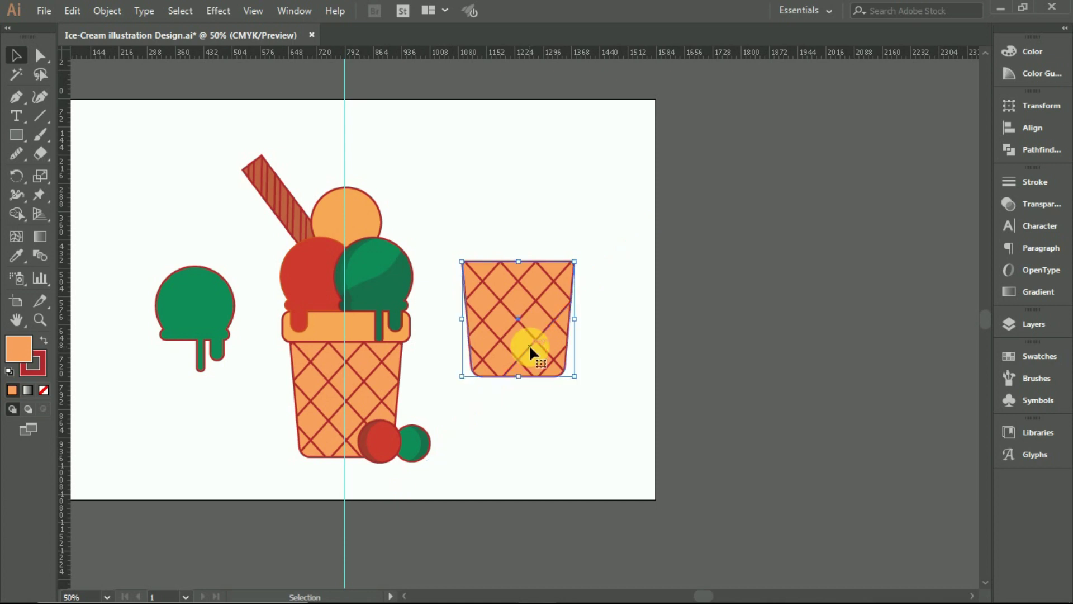
key("Delete")
left_click_drag(514, 350, 537, 301)
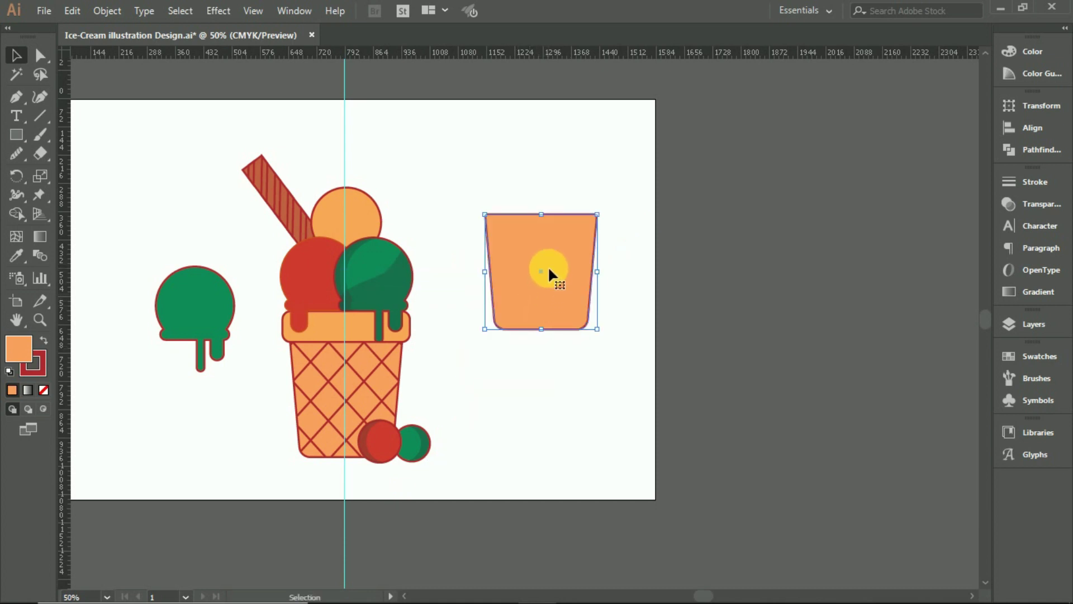
mouse_move(549, 272)
left_mouse_down()
mouse_move(551, 173)
mouse_move(558, 356)
left_mouse_up()
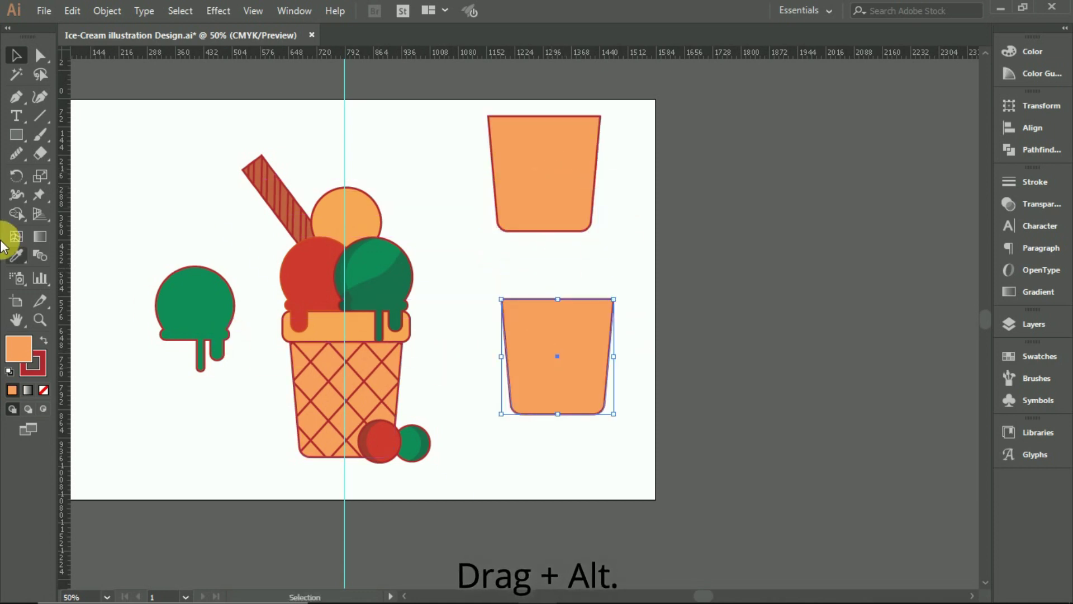
Draw a closed curved Pen path sweeping across the lower cup copy
left_click(16, 97)
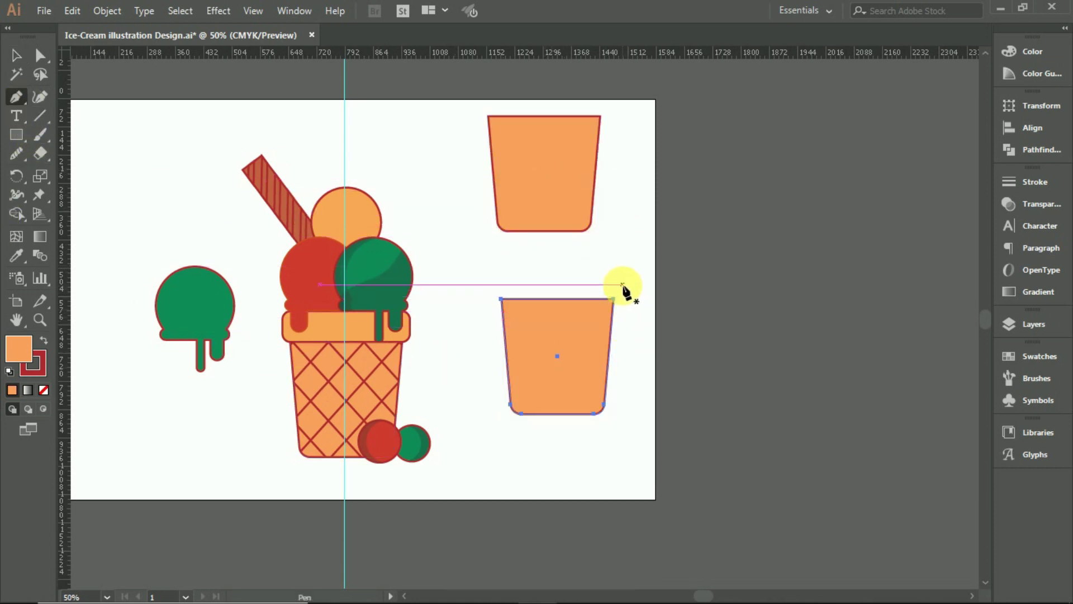
left_click_drag(611, 306, 600, 330)
left_click_drag(567, 371, 545, 383)
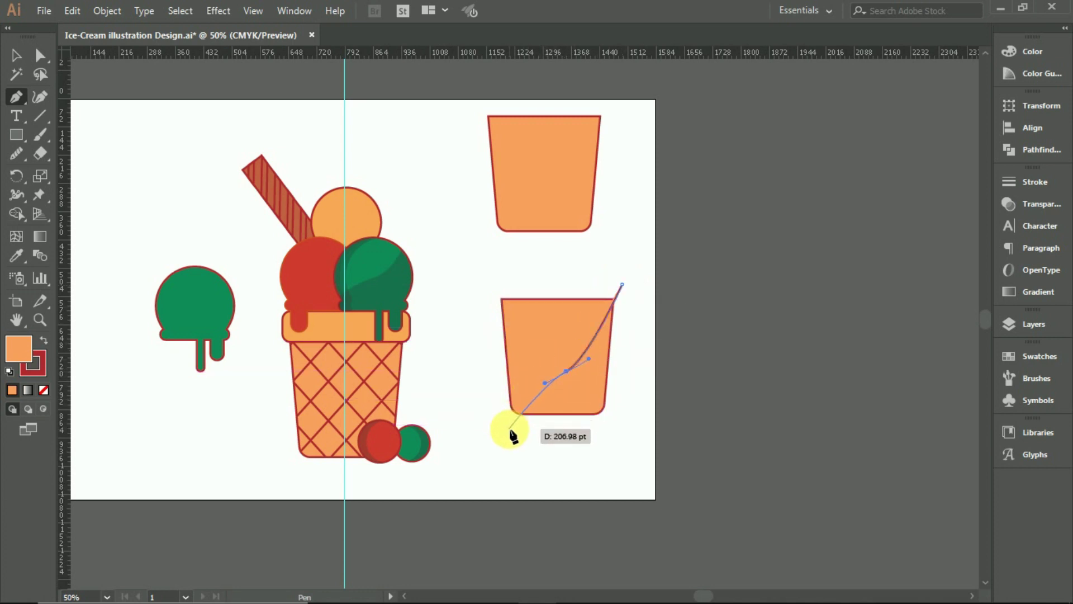
left_click_drag(507, 424, 508, 459)
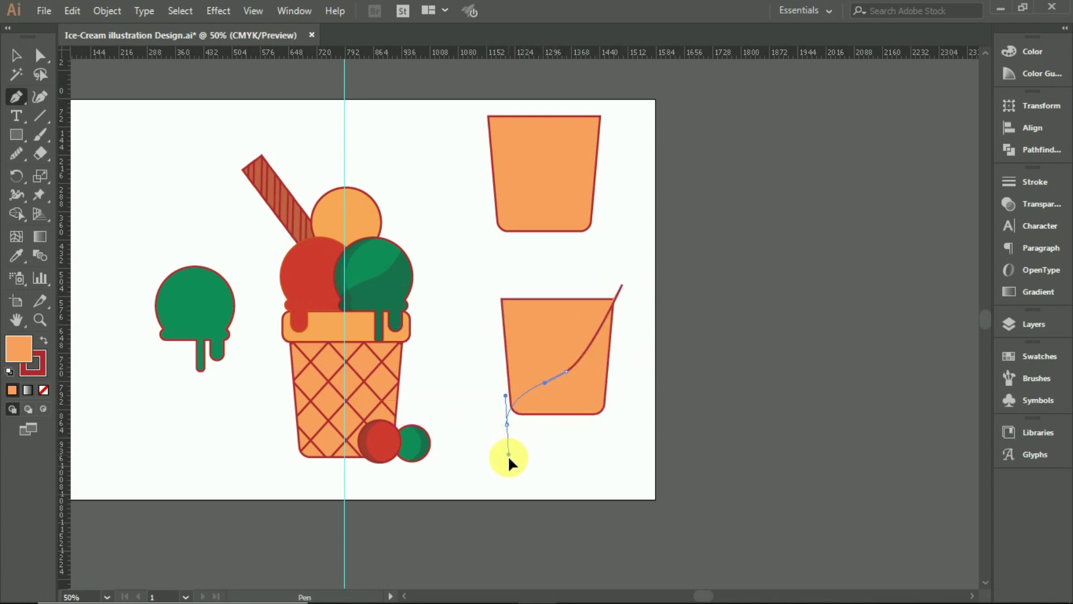
left_click(572, 457)
left_click(612, 457)
left_click(648, 395)
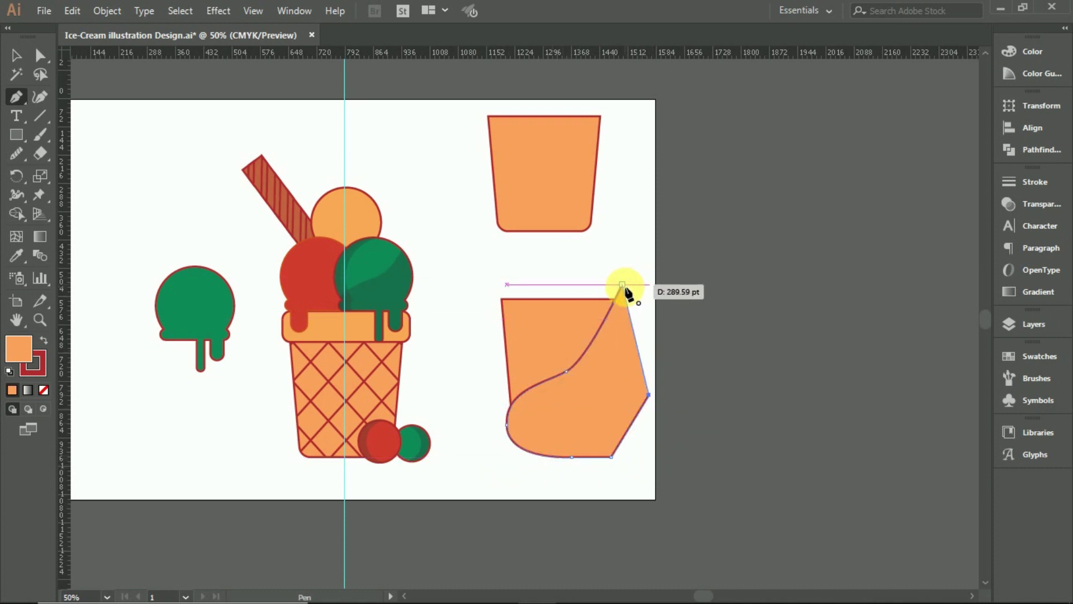
left_click(623, 286)
left_click(15, 55)
Trim the cup to the curved wedge with Shape Builder and fill it with sampled grey
left_click_drag(485, 333, 561, 424)
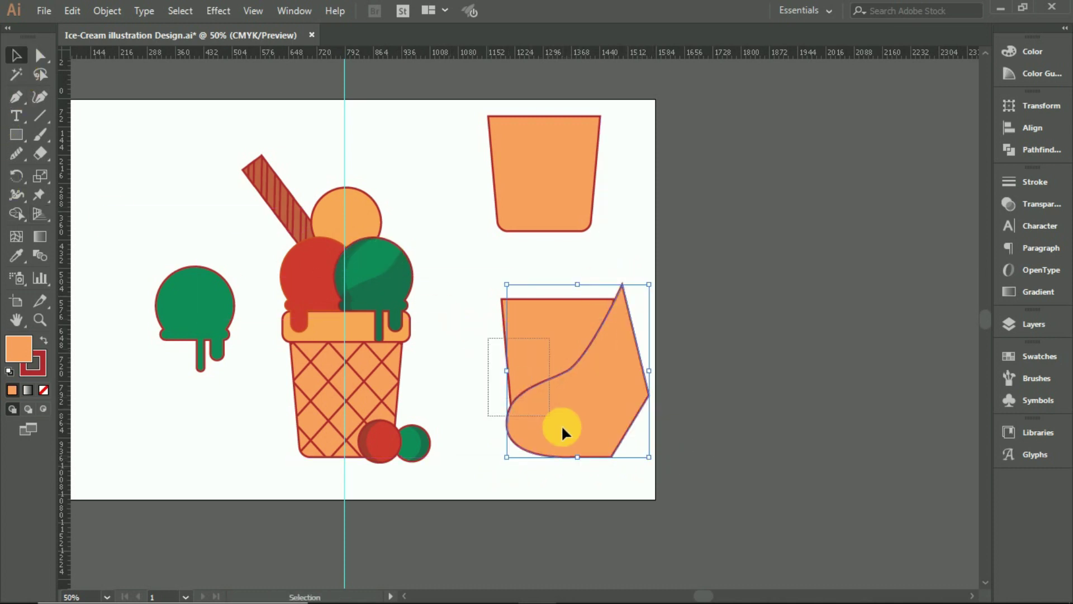
left_click(16, 214)
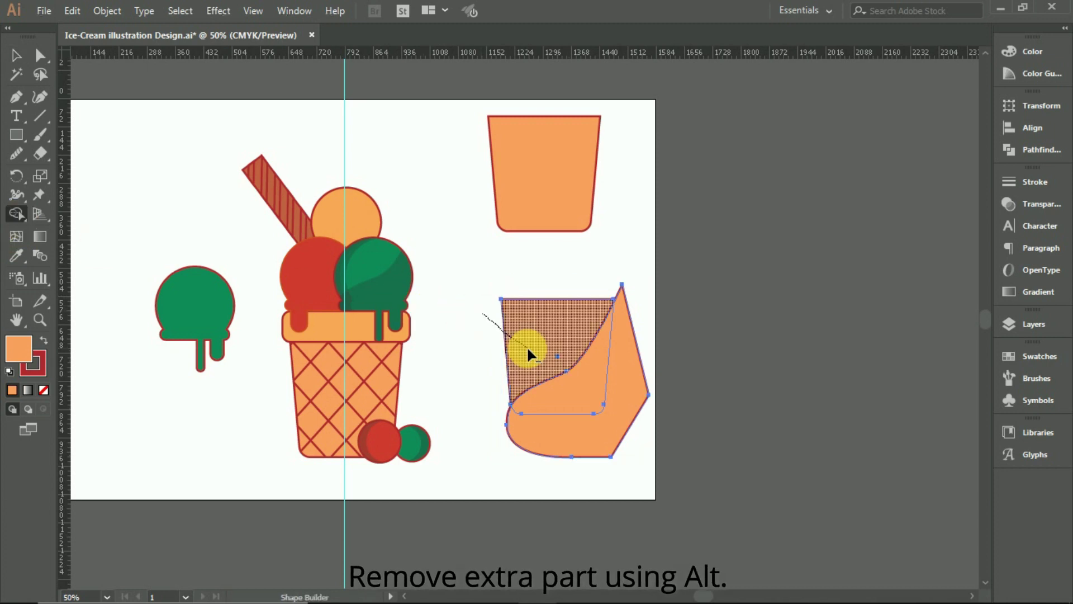
left_click_drag(455, 307, 536, 363)
left_click_drag(615, 413, 509, 420)
left_click(15, 54)
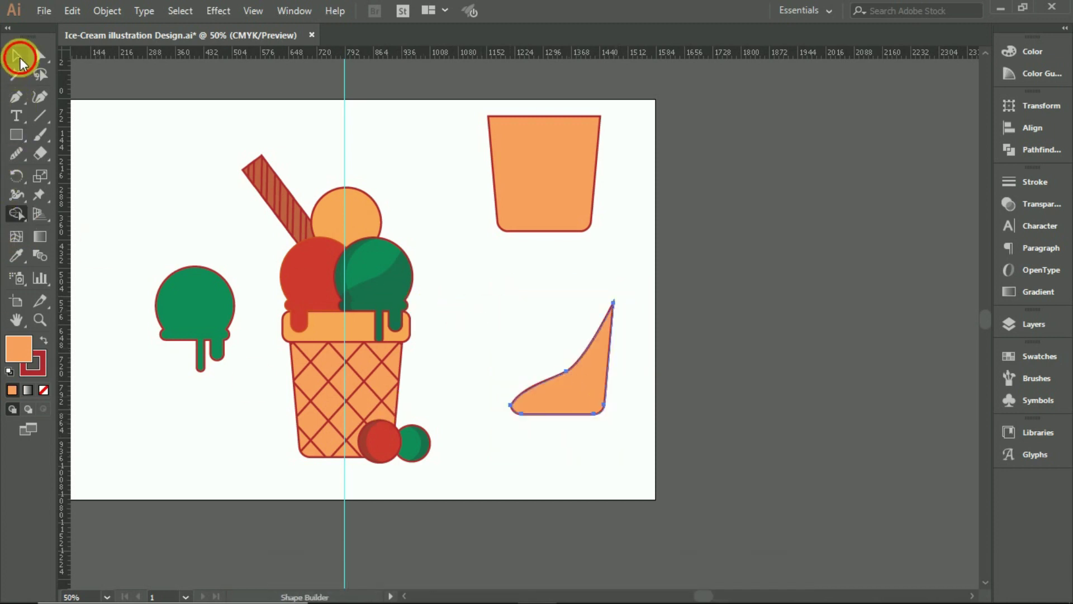
left_click(18, 261)
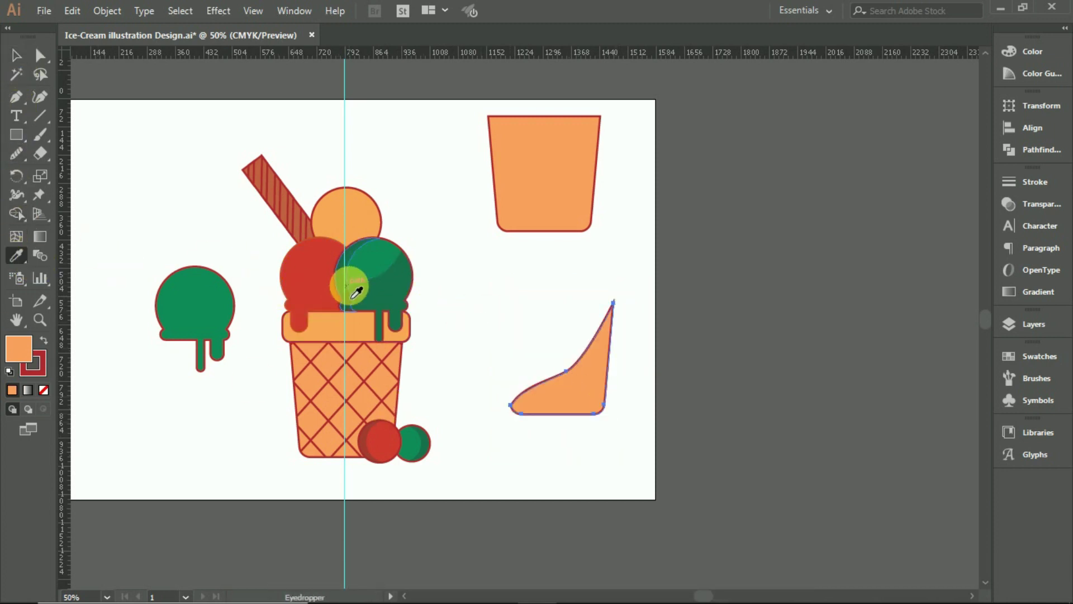
left_click(345, 286)
left_click(15, 55)
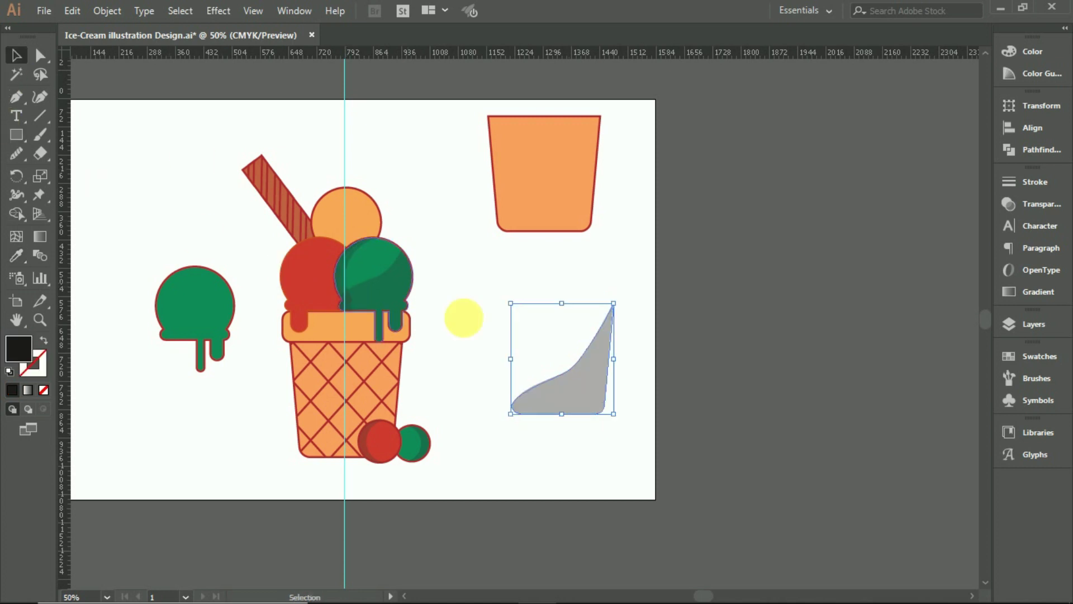
Move the grey wedge onto the cone's lower right and send it behind the scoops
left_click_drag(575, 382, 365, 425)
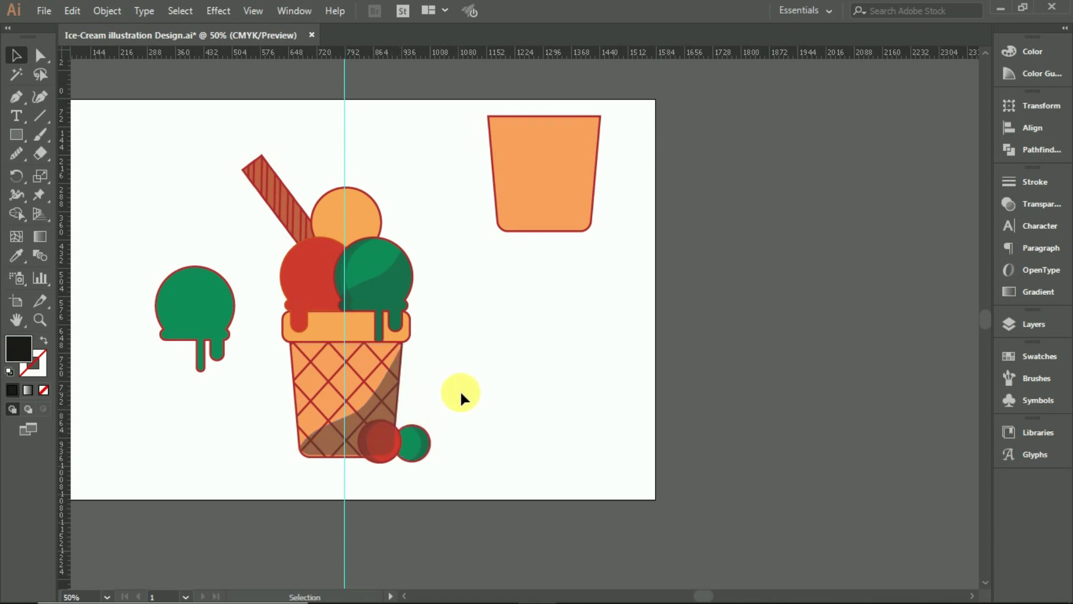
right_click(384, 408)
left_click(594, 379)
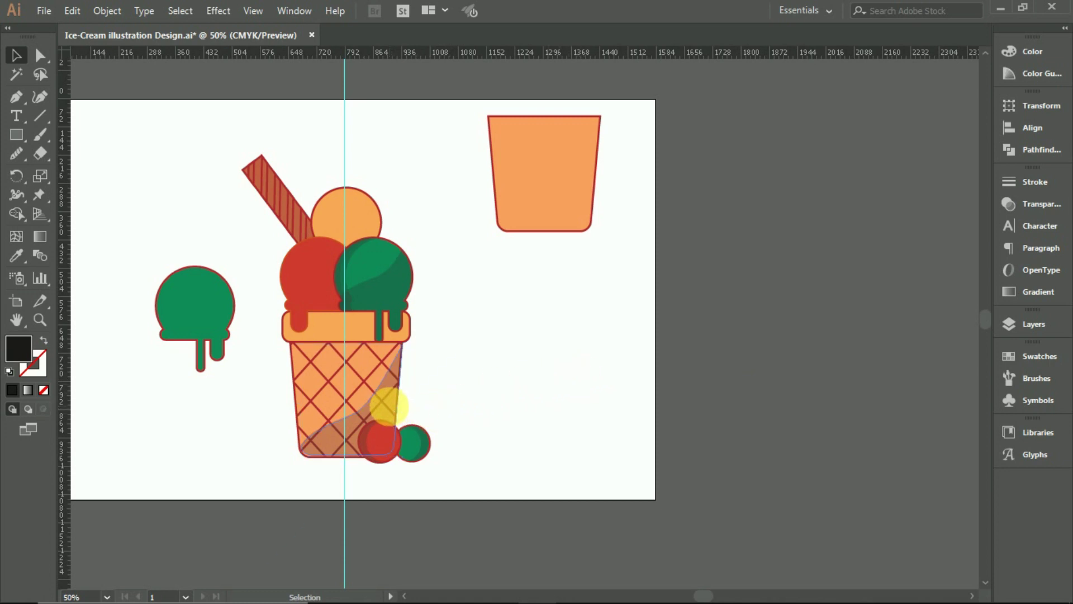
Copy the shading shape to the right and draw a new curved Pen path over it
left_click_drag(388, 406, 539, 372)
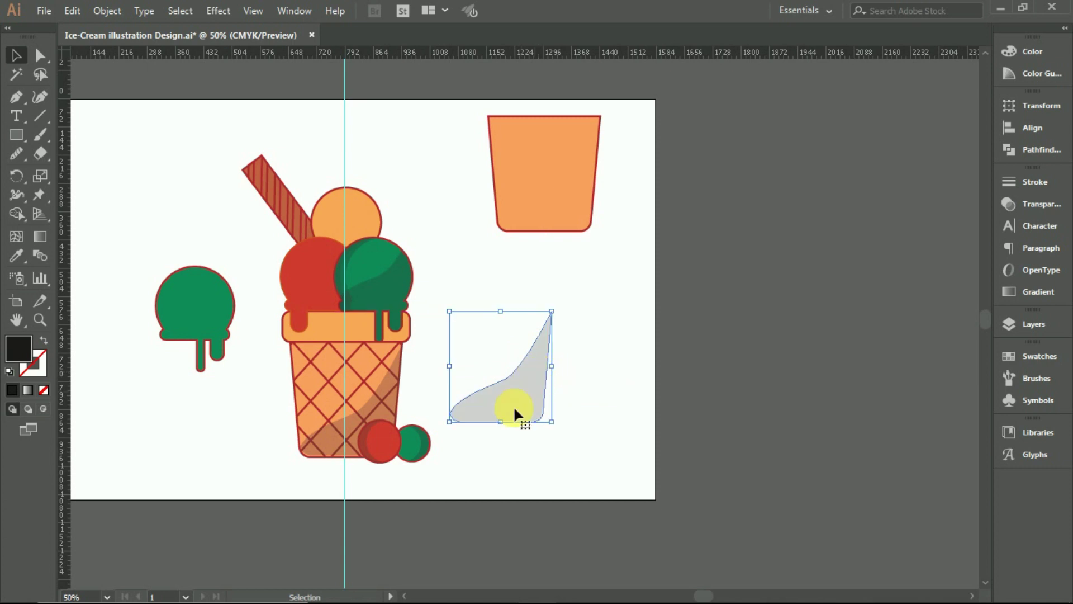
left_click(494, 473)
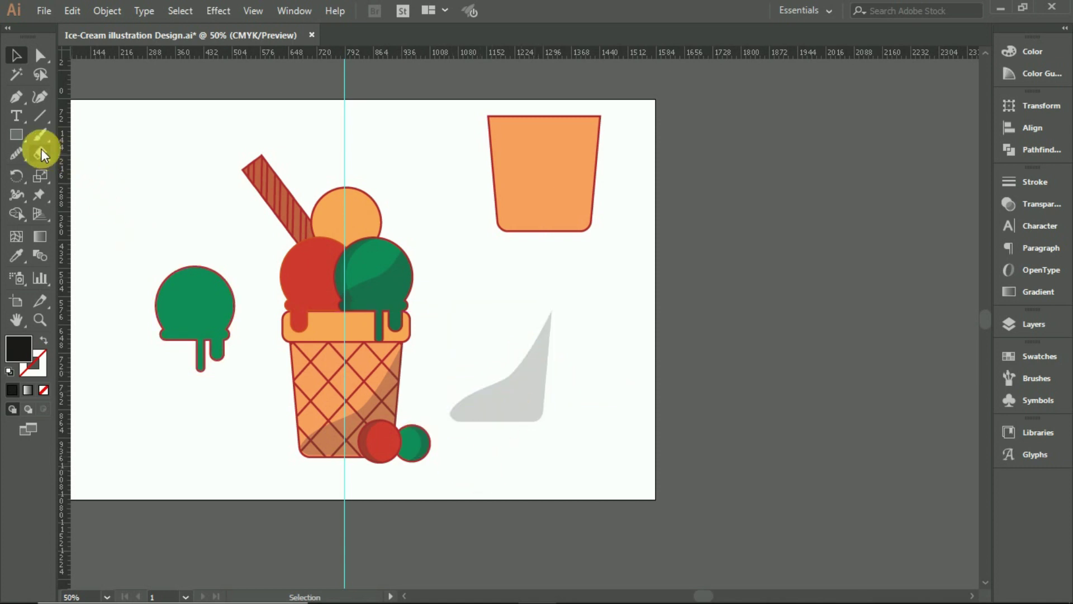
left_click(17, 100)
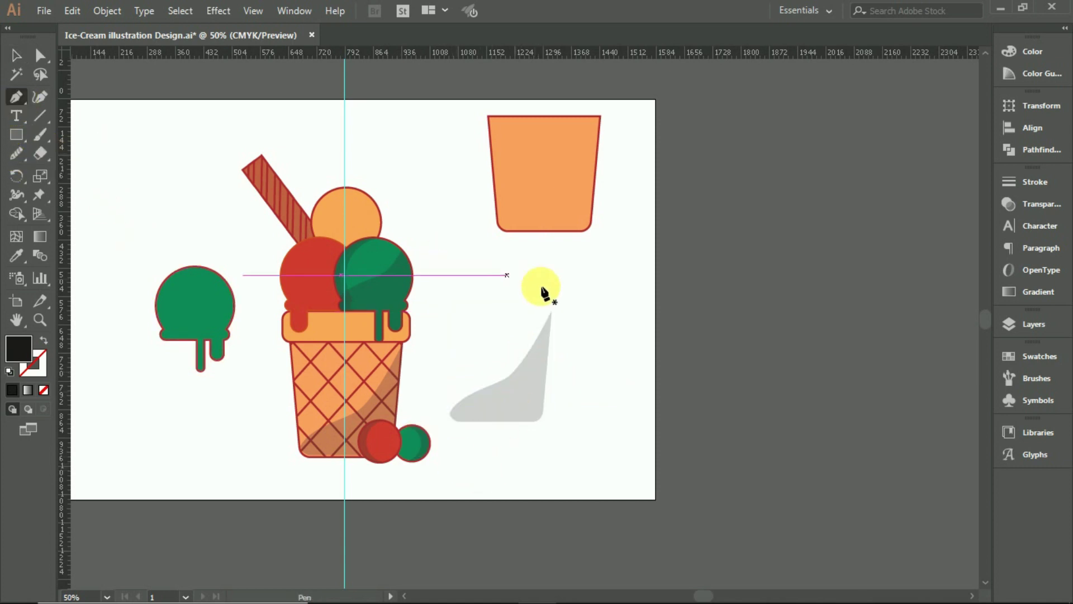
left_click_drag(551, 311, 528, 395)
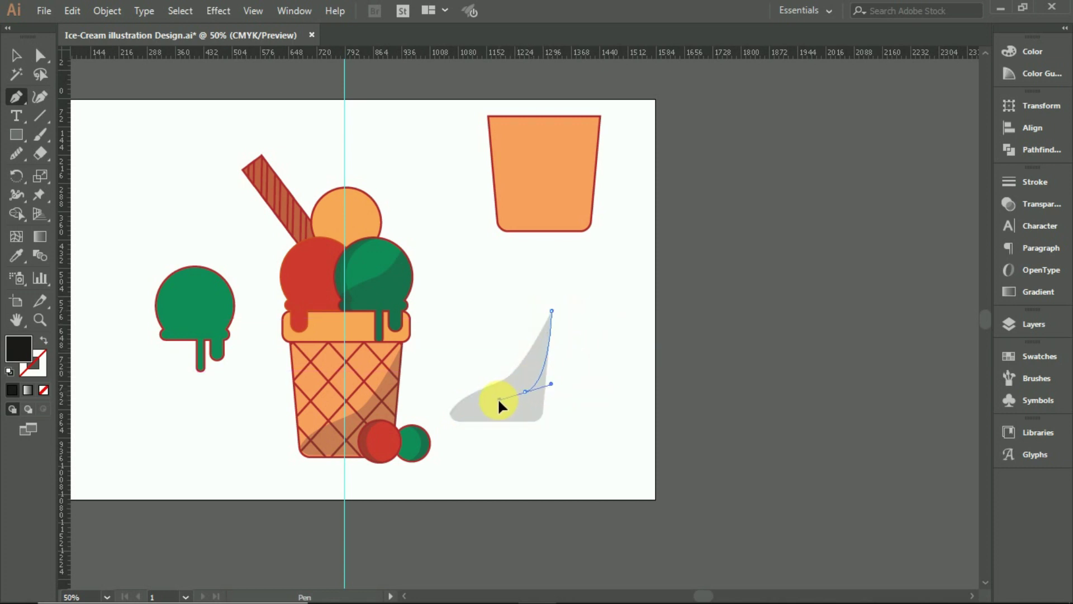
left_click_drag(511, 394, 505, 404)
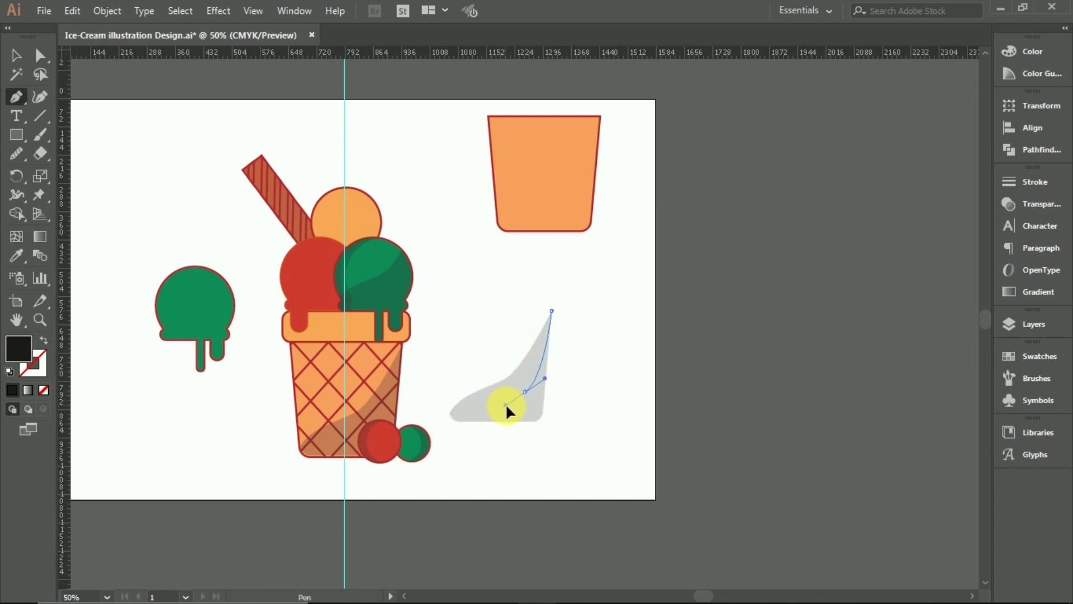
left_click(457, 425)
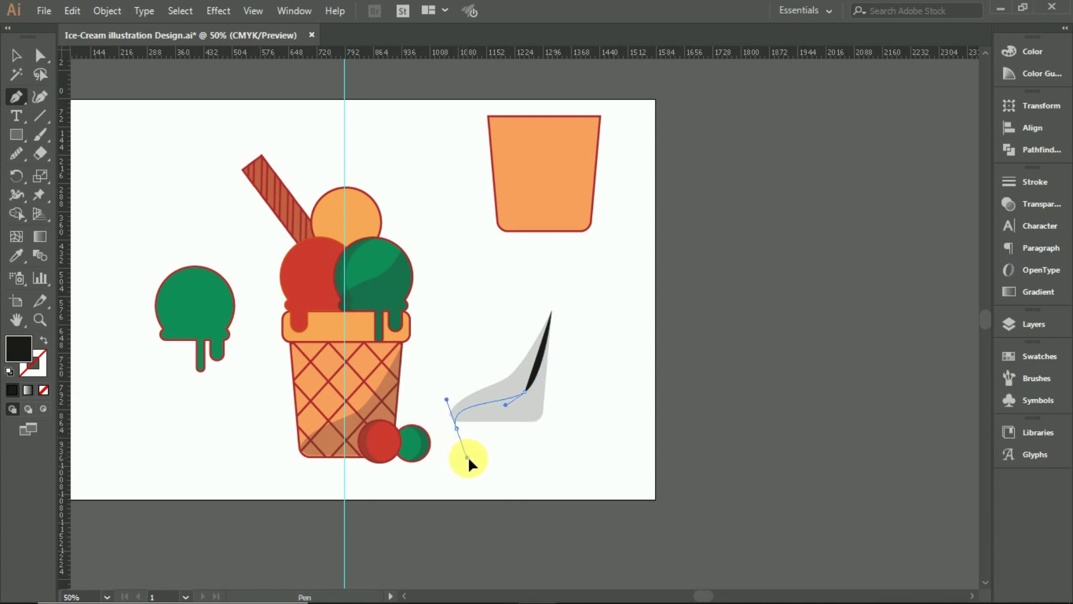
left_click_drag(461, 453, 472, 457)
left_click(551, 460)
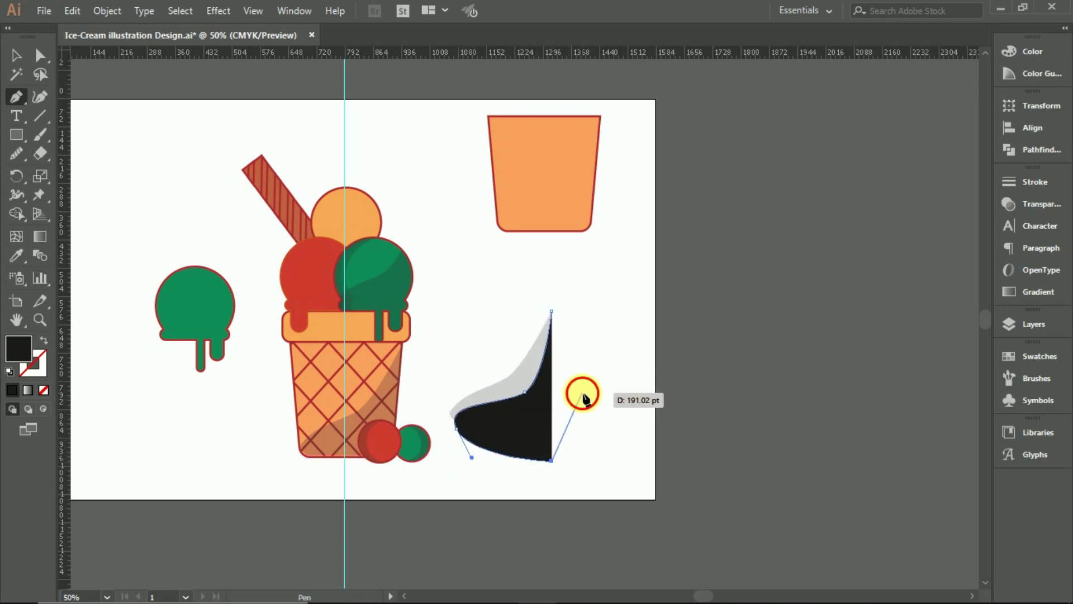
left_click(582, 393)
left_click(551, 312)
left_click(15, 57)
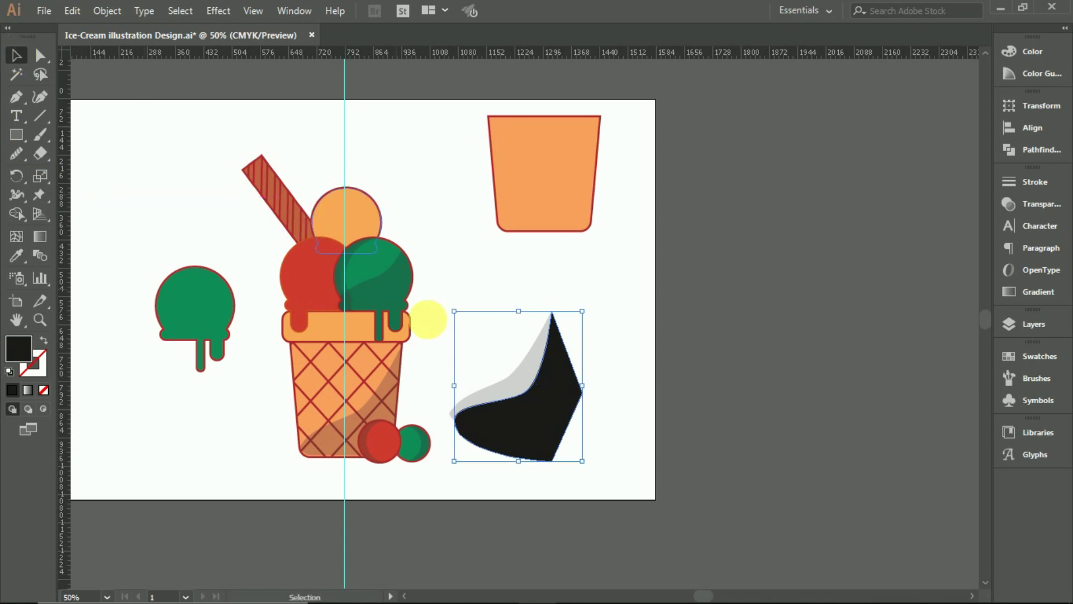
Trim the overlap to a slim sliver with Shape Builder and fill it with sampled grey
left_click(551, 424)
left_click(35, 215)
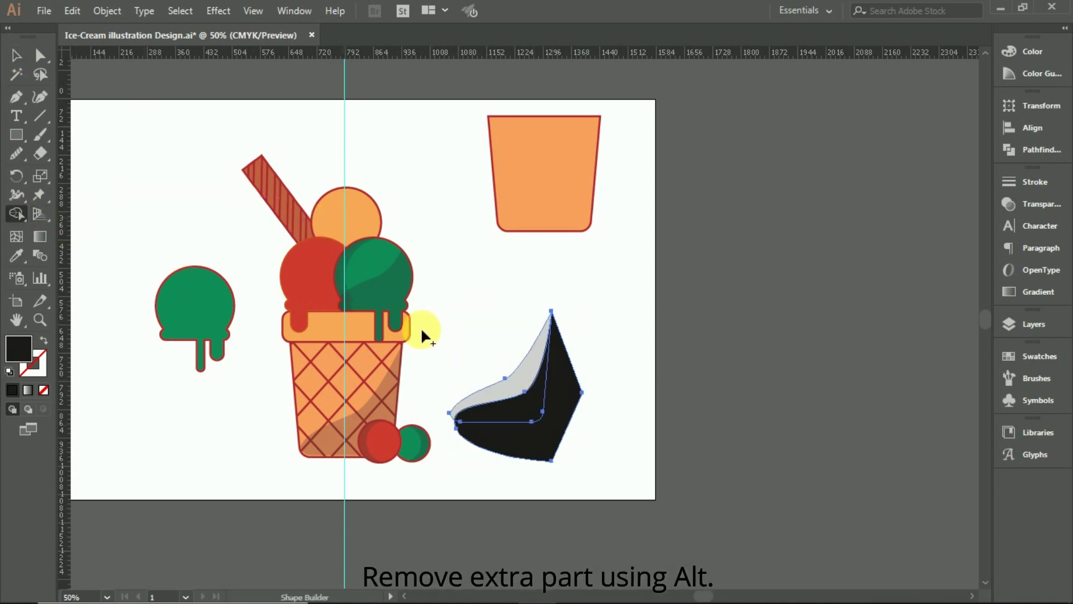
left_click(508, 380, "alt")
left_click(563, 384, "alt")
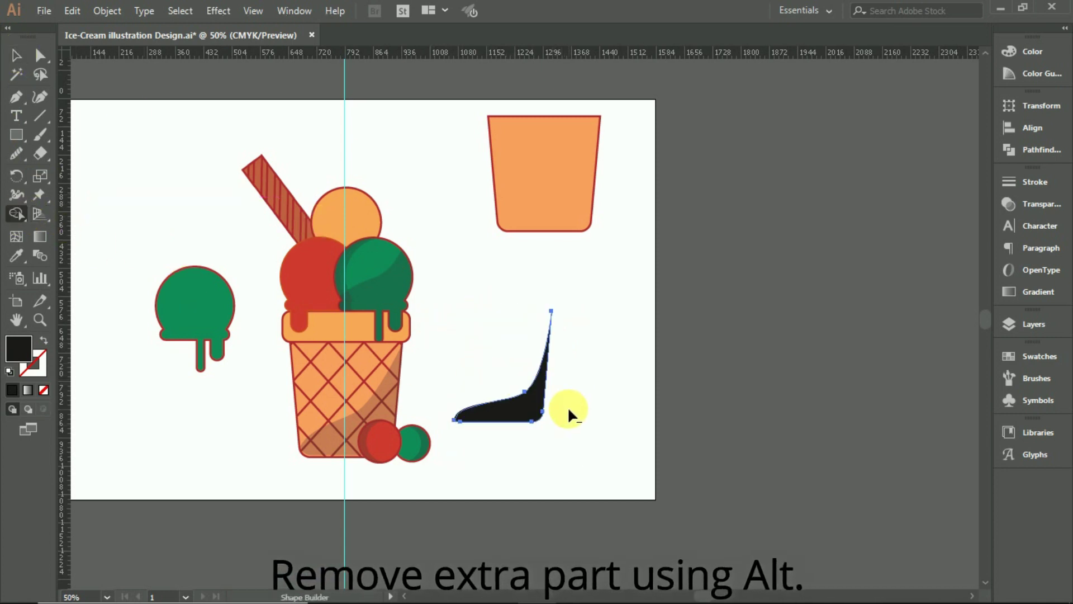
left_click(15, 55)
left_click(17, 255)
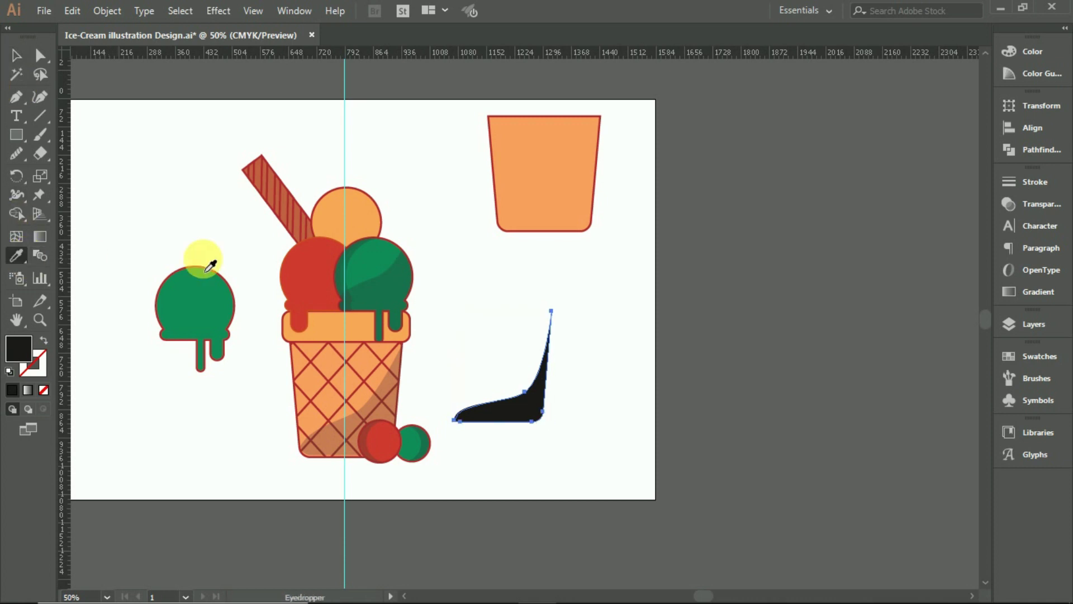
left_click(340, 284)
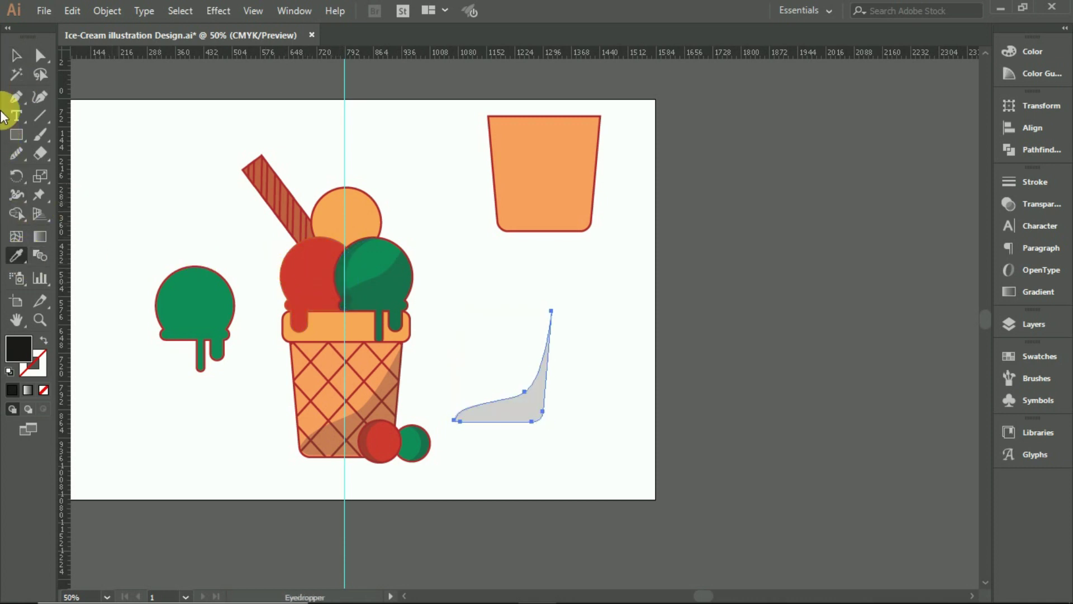
left_click(15, 55)
Place the slim grey shape on the cone bottom and lower its opacity slightly
left_click_drag(515, 406, 364, 445)
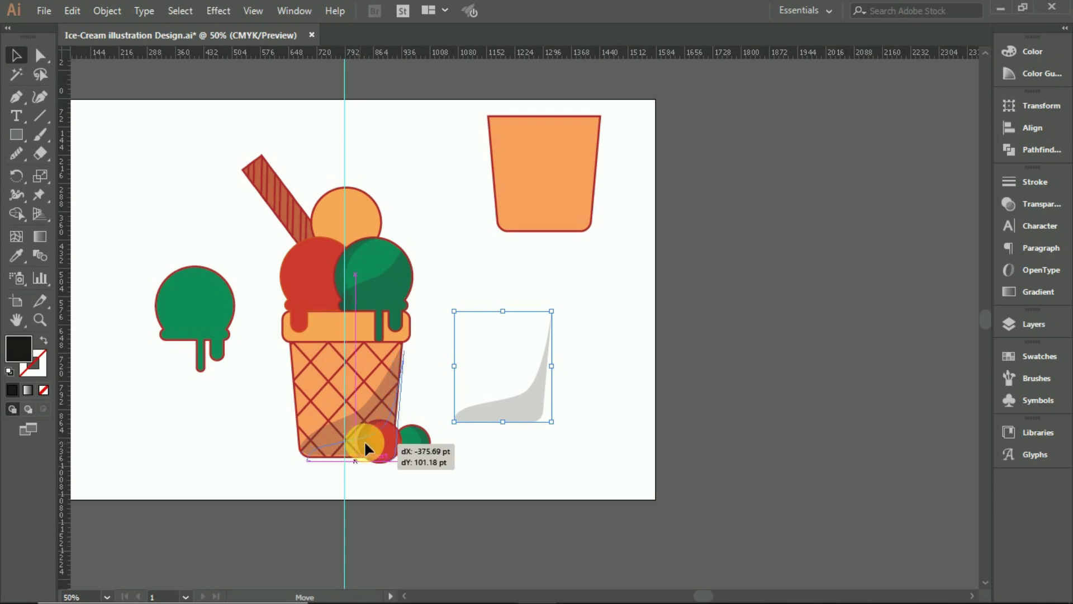
left_click_drag(364, 445, 364, 441)
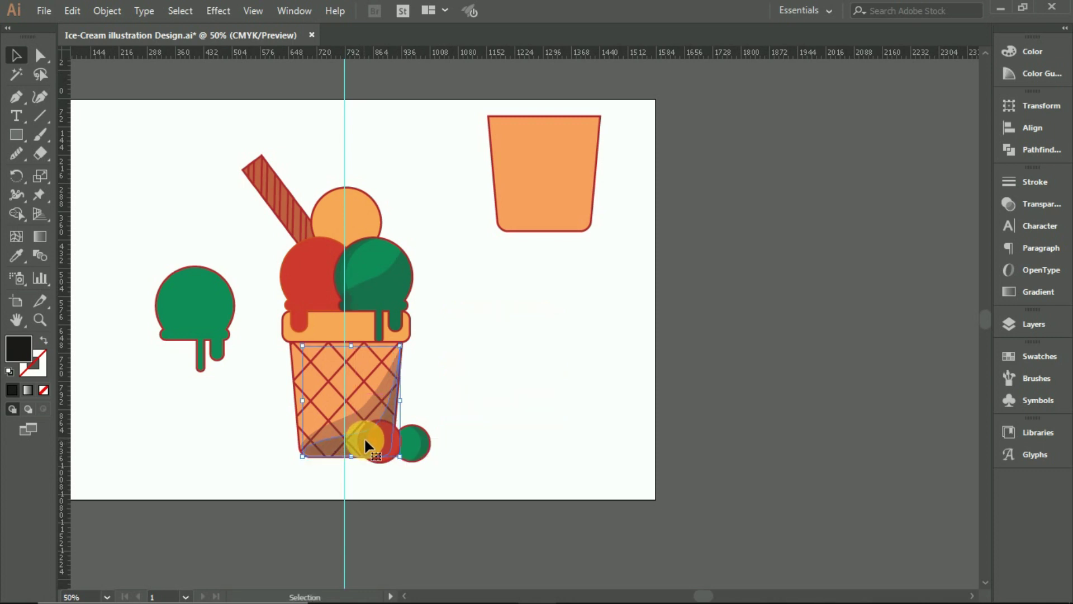
key("ctrl+plus")
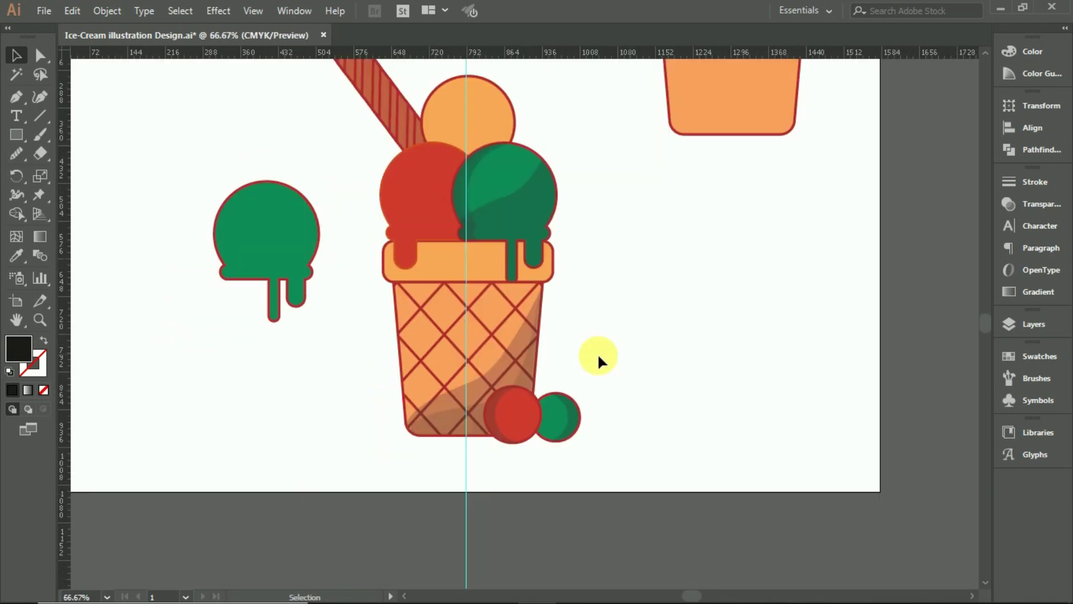
left_click(1028, 201)
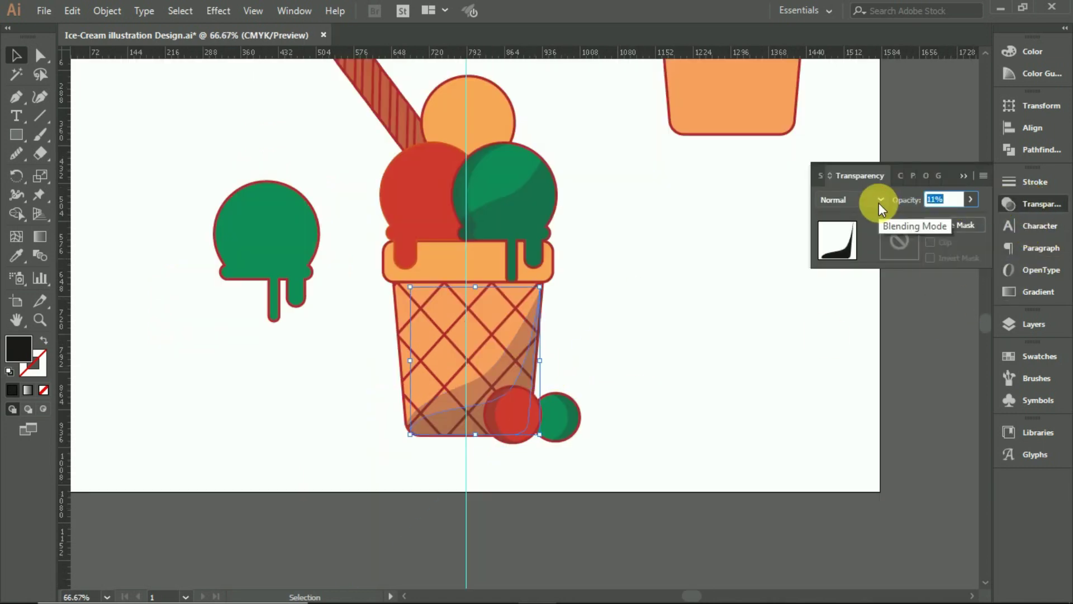
key("Down")
key("Down")
left_click(726, 290)
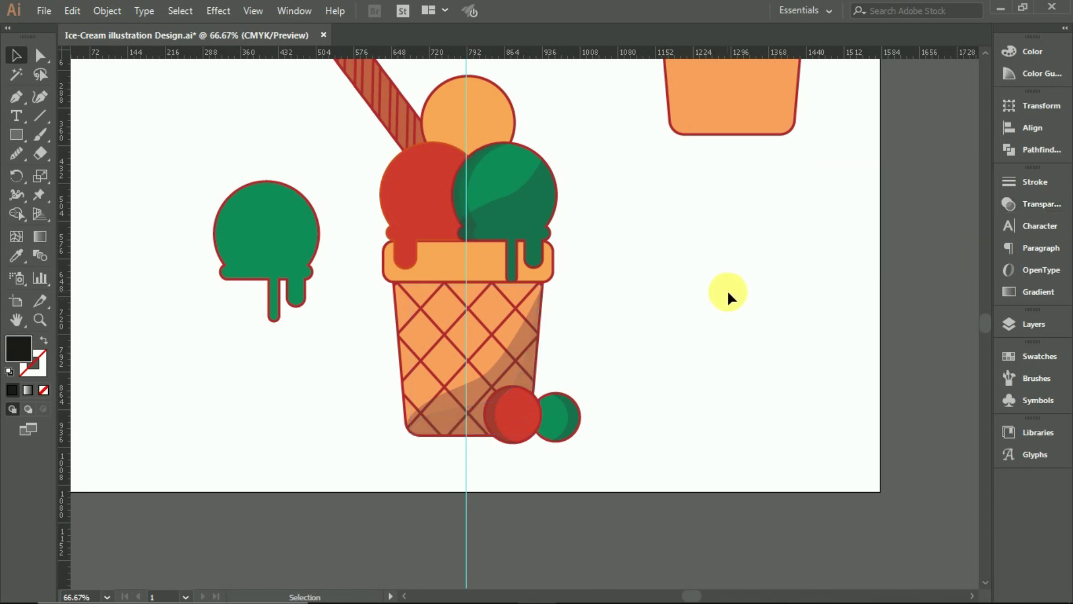
Give the cone shadow a #333333 fill at 10% opacity, then copy the cup slightly right
left_click(482, 411)
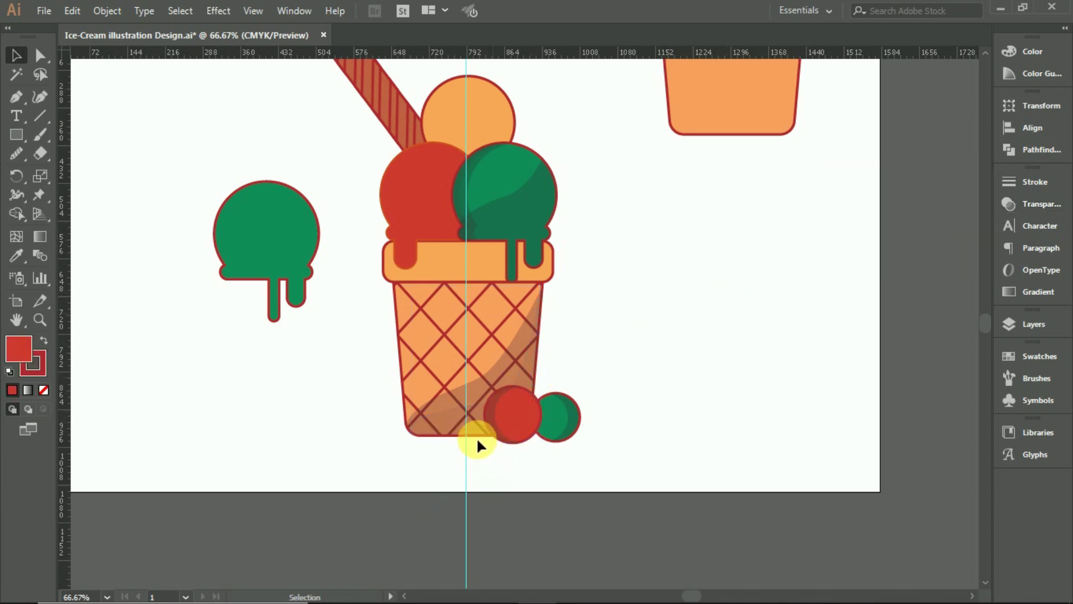
left_click(529, 429)
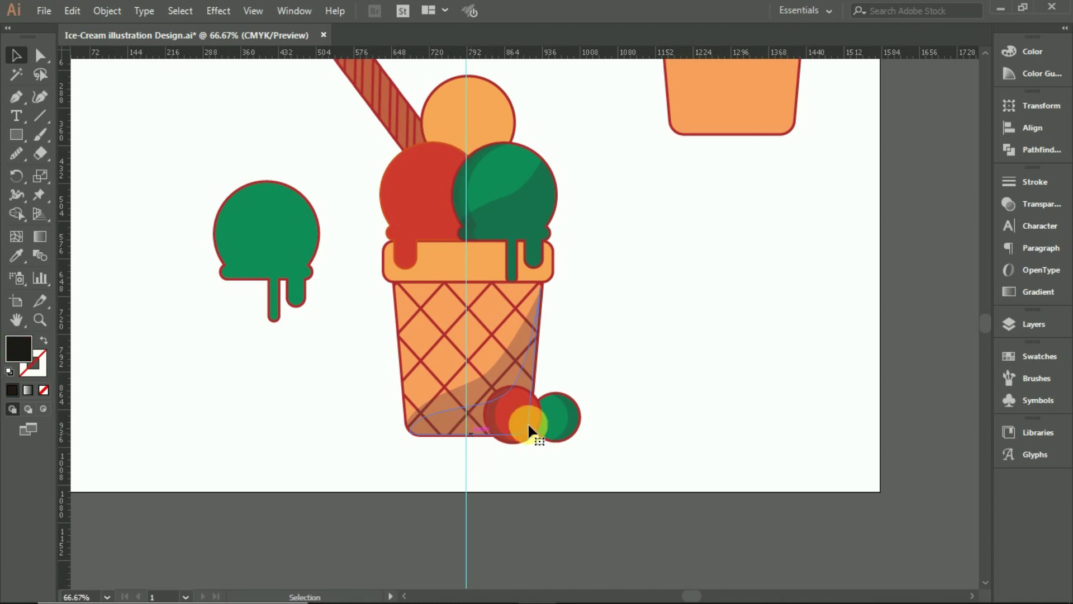
left_click(1034, 203)
left_click(954, 208)
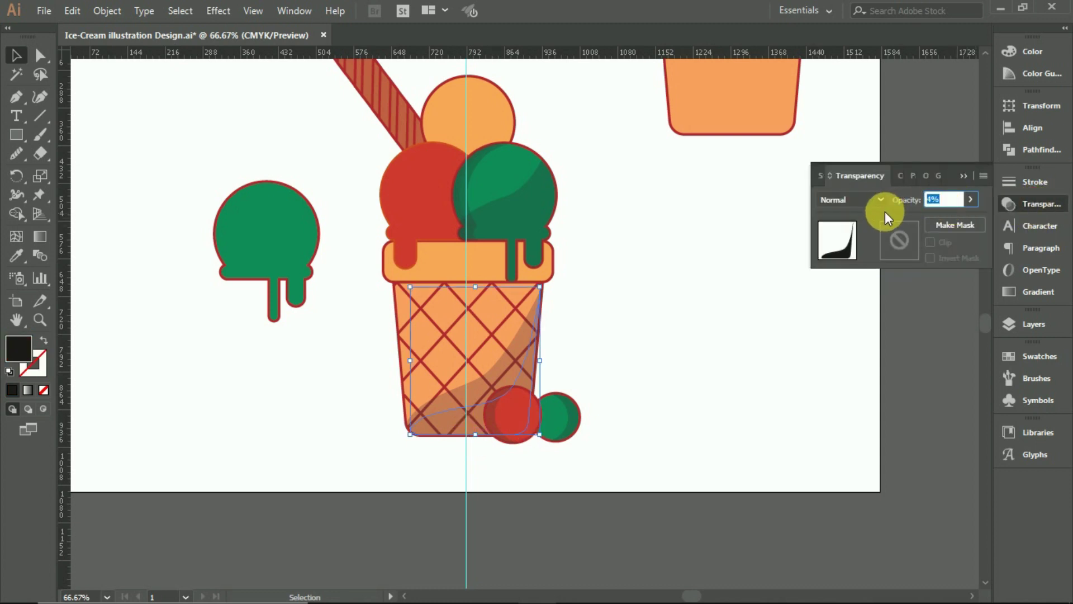
double_click(16, 352)
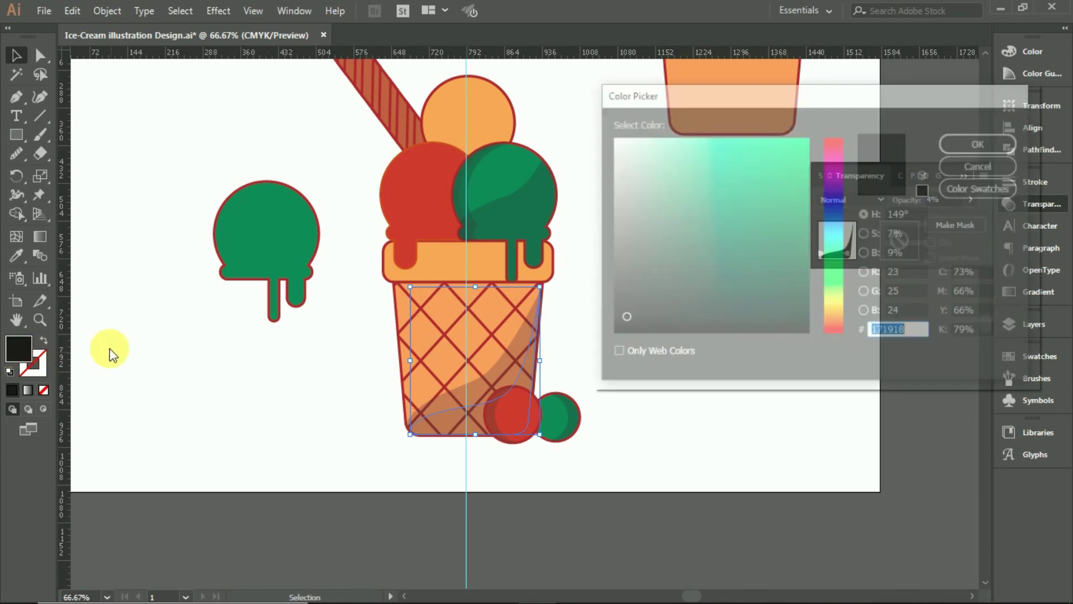
type("333333")
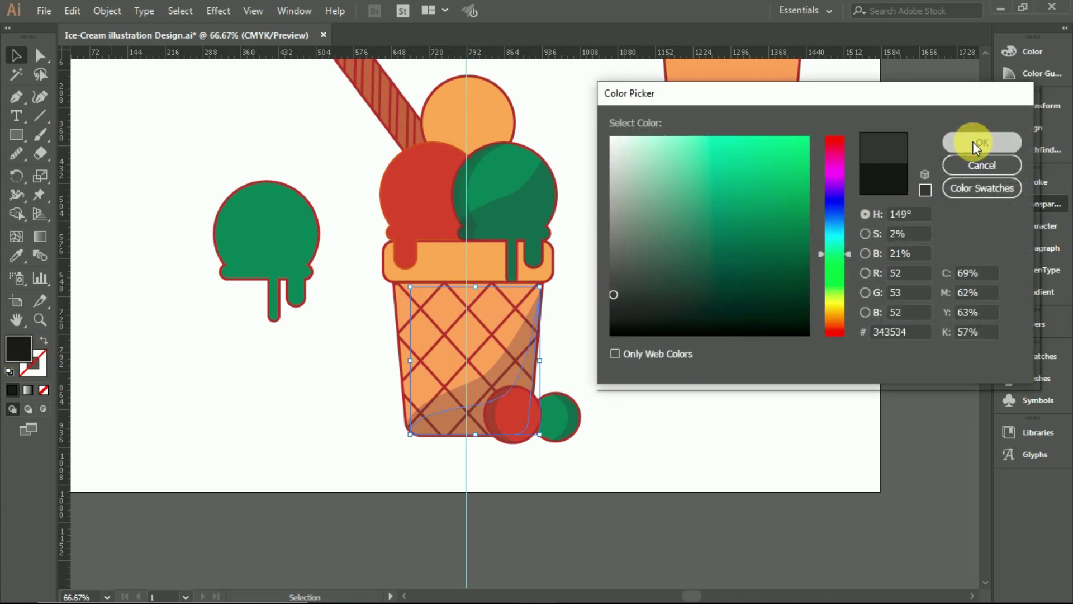
left_click(983, 142)
left_click(934, 200)
type("10")
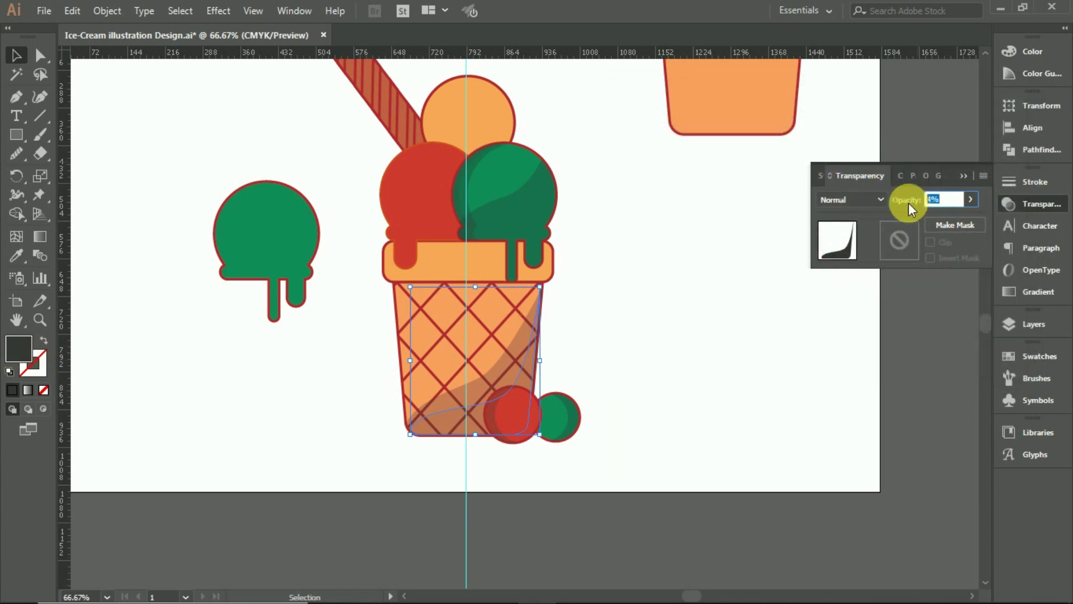
key("Return")
left_click(964, 175)
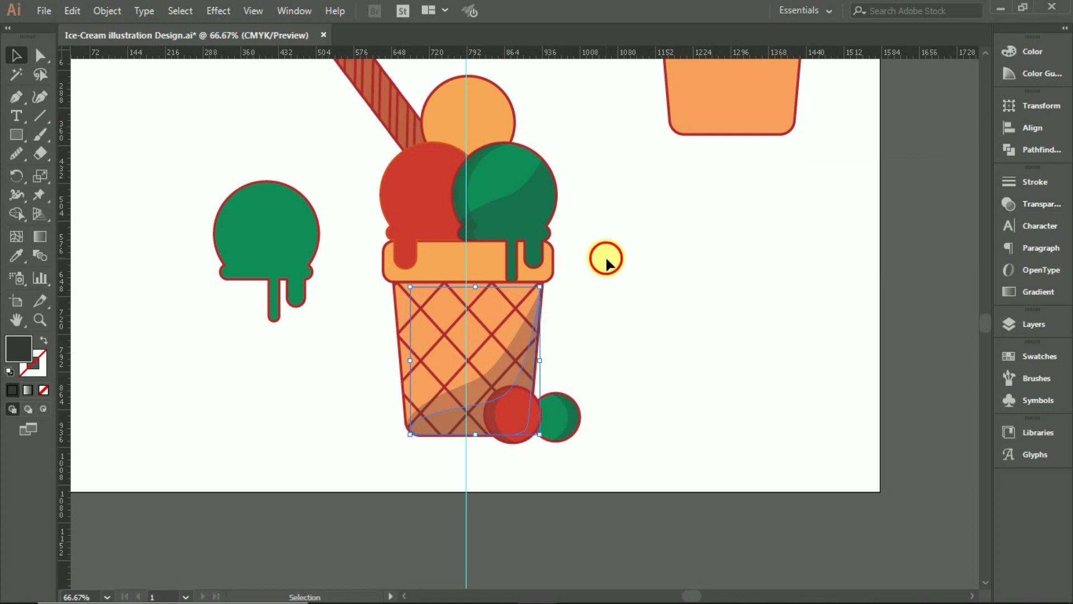
scroll(653, 304, "up", 3)
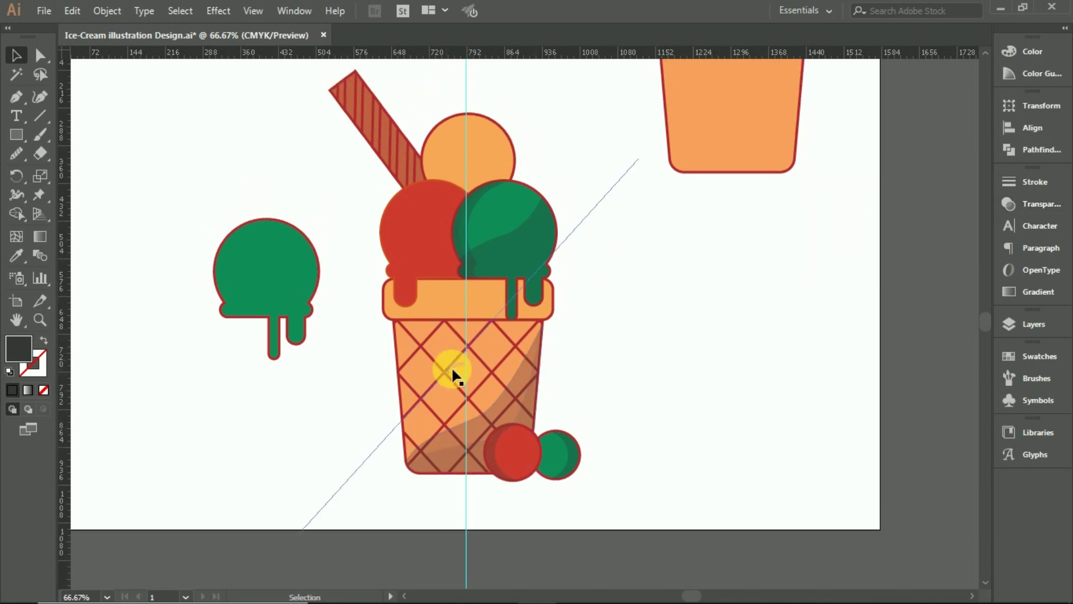
left_click_drag(707, 175, 721, 180)
Cut the overlapping cup copies down to a thin strip and give it the shadow's grey look
scroll(660, 232, "up", 1)
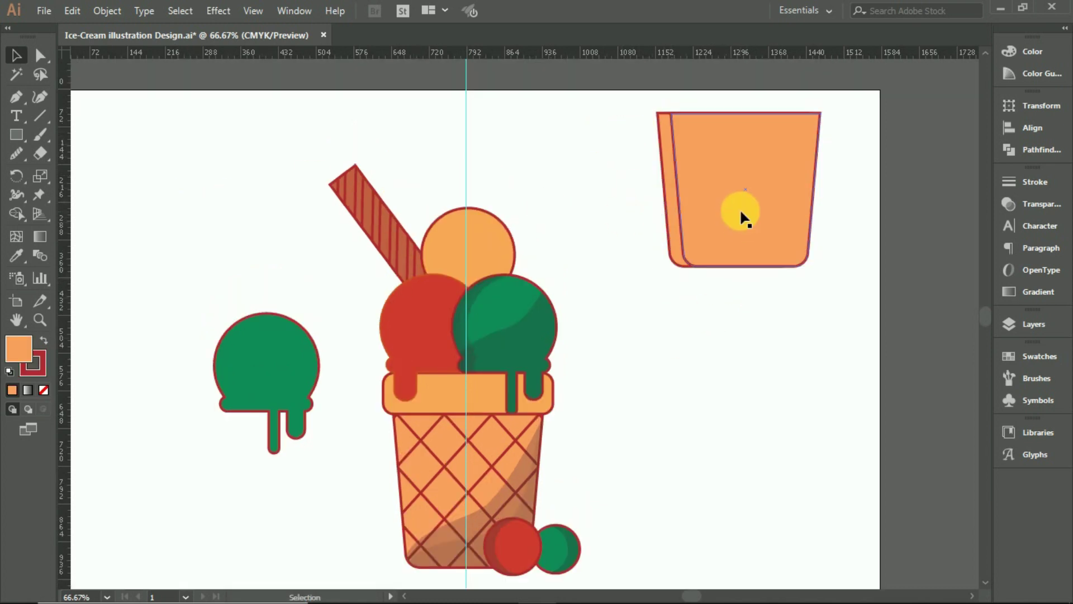
left_click_drag(742, 216, 937, 295)
left_click(671, 211)
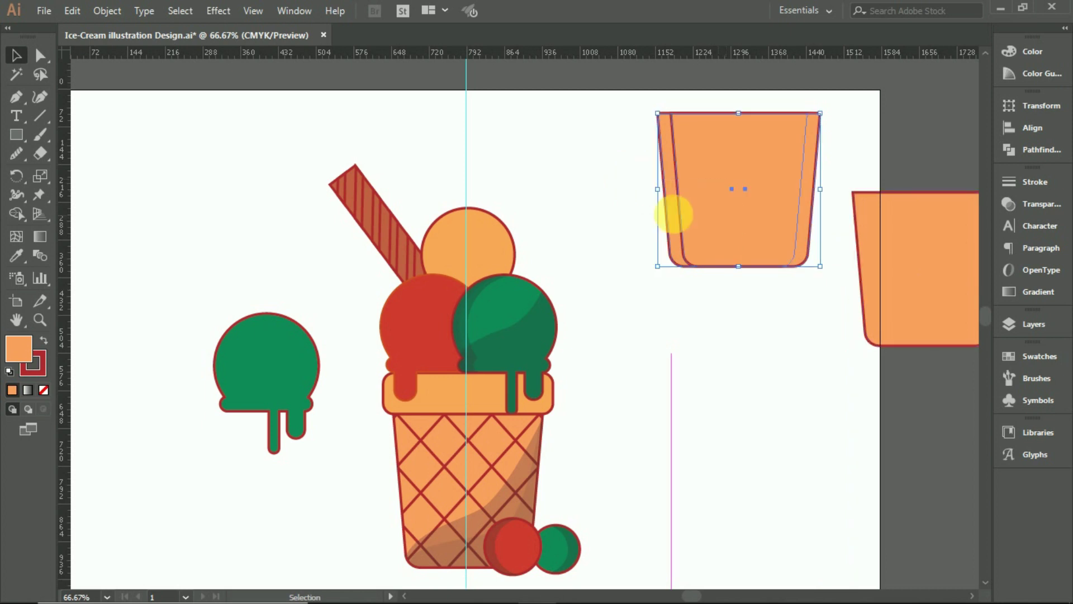
left_click(17, 214)
left_click(693, 211, "alt")
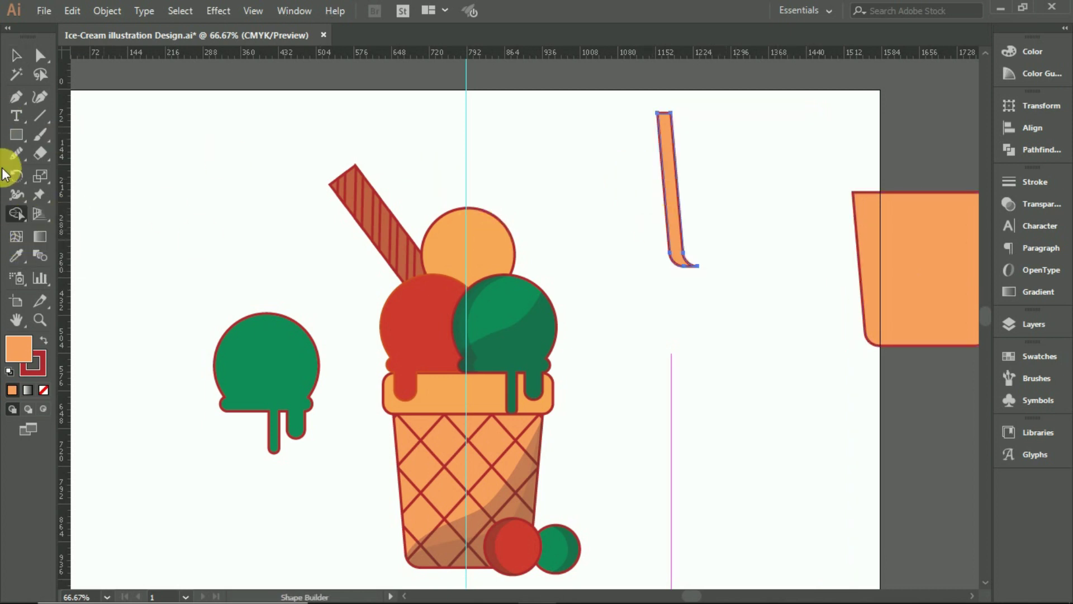
left_click(16, 256)
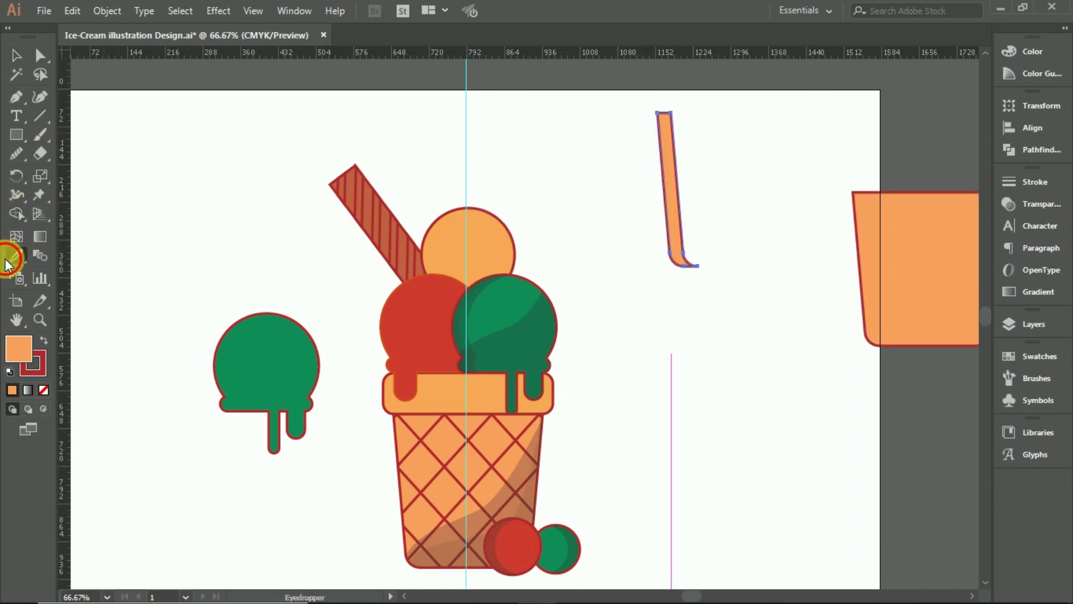
left_click(472, 323)
Move the grey strip onto the cone's left edge
scroll(595, 178, "down", 3)
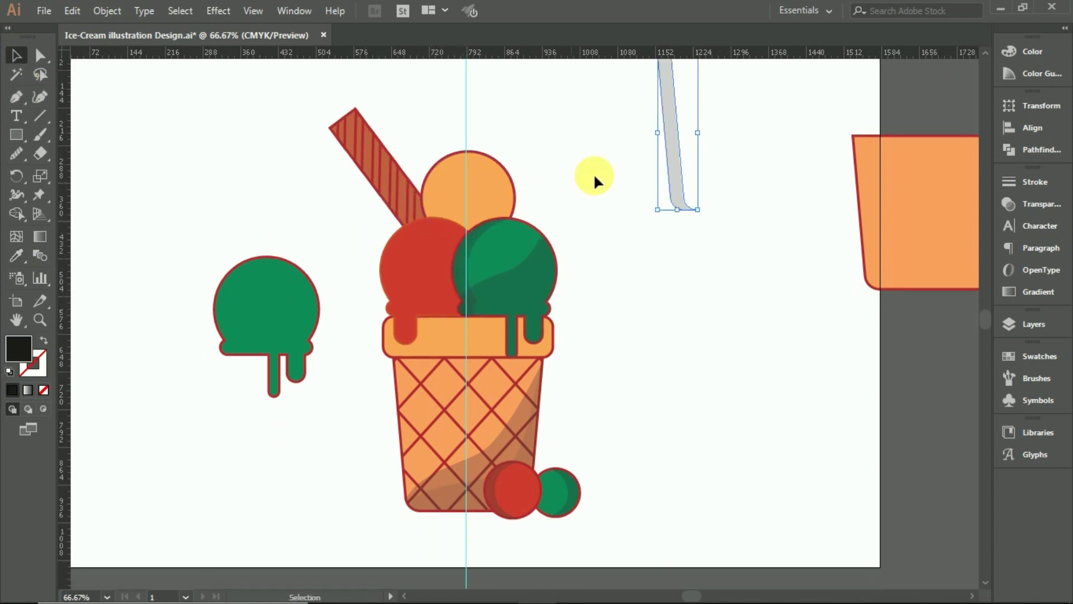
left_click_drag(668, 170, 407, 477)
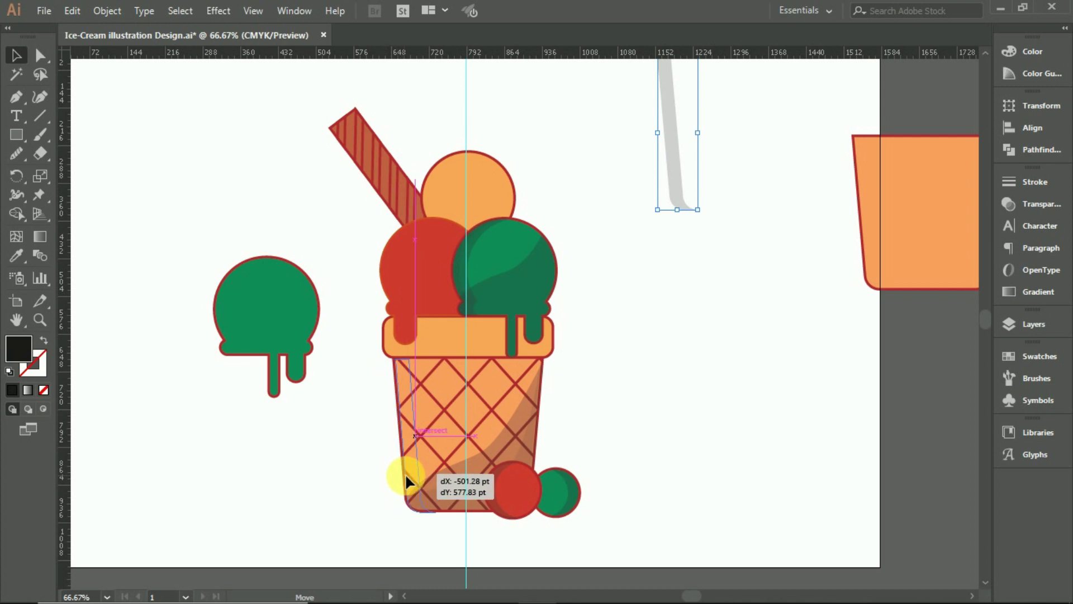
left_click_drag(405, 473, 404, 473)
left_click(687, 370)
scroll(687, 370, "down", 3)
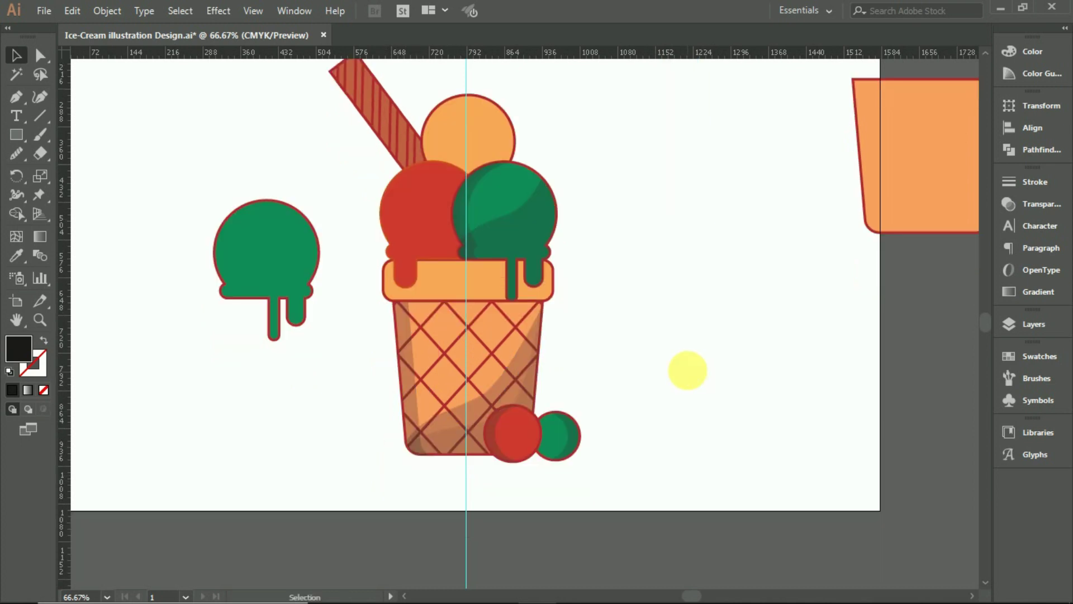
scroll(406, 461, "up", 1)
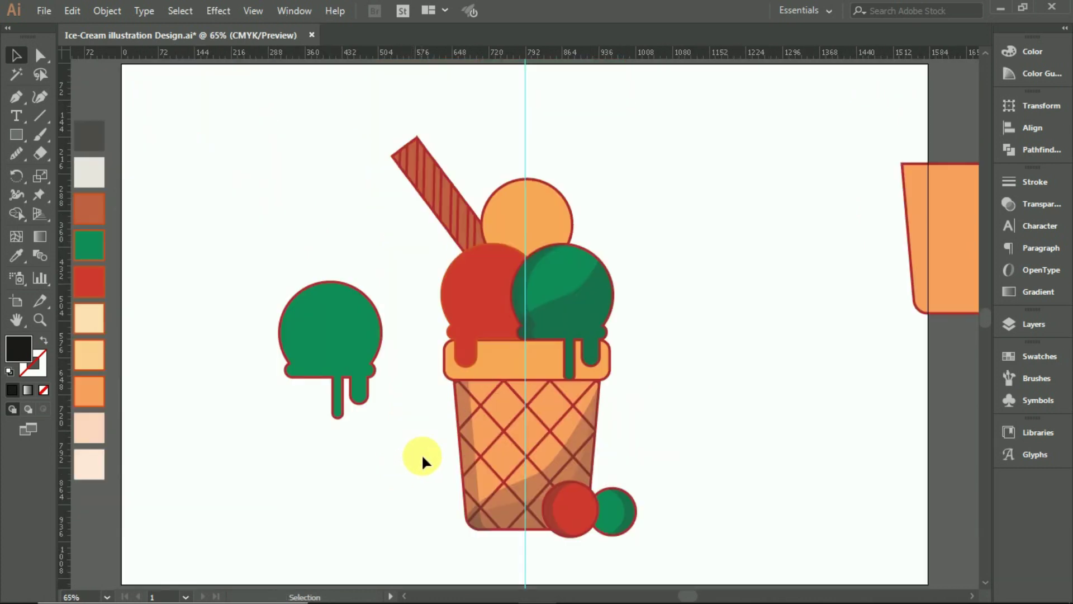
scroll(489, 246, "down", 3)
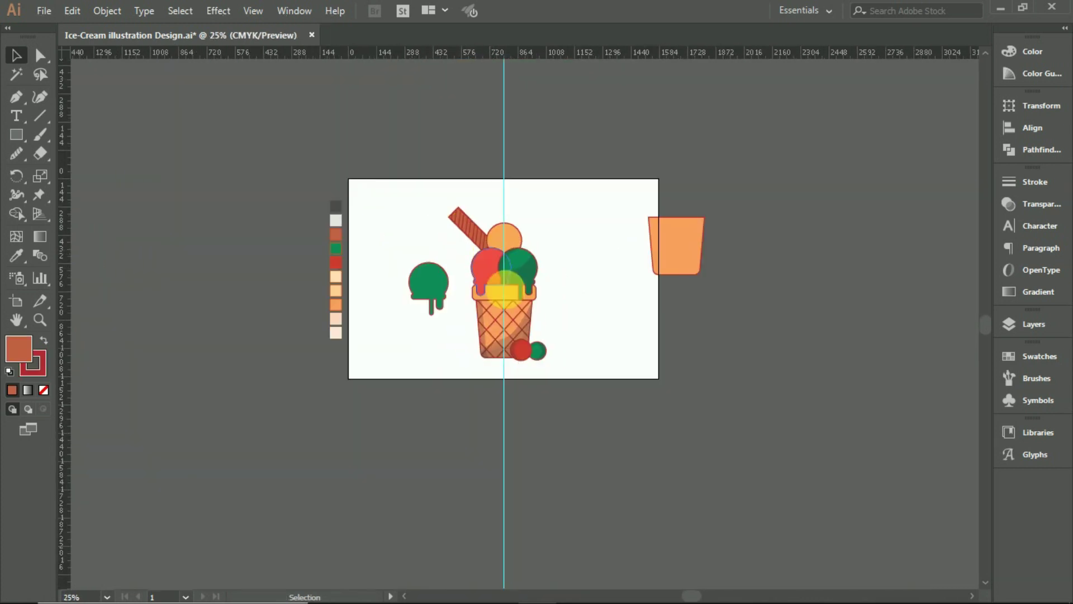
scroll(604, 326, "left", 1)
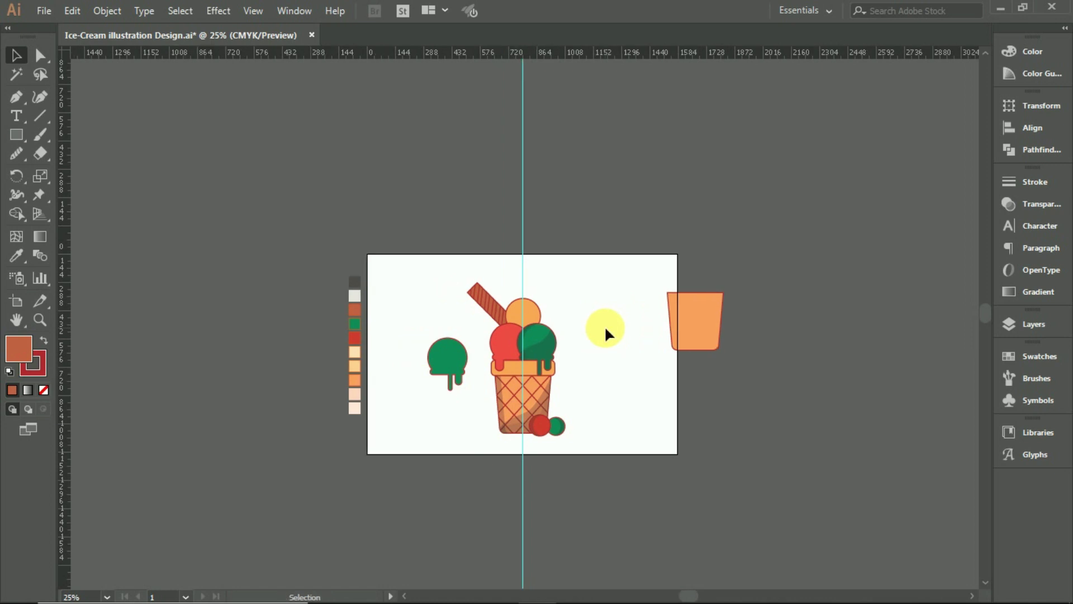
scroll(610, 342, "right", 2)
scroll(609, 342, "right", 1)
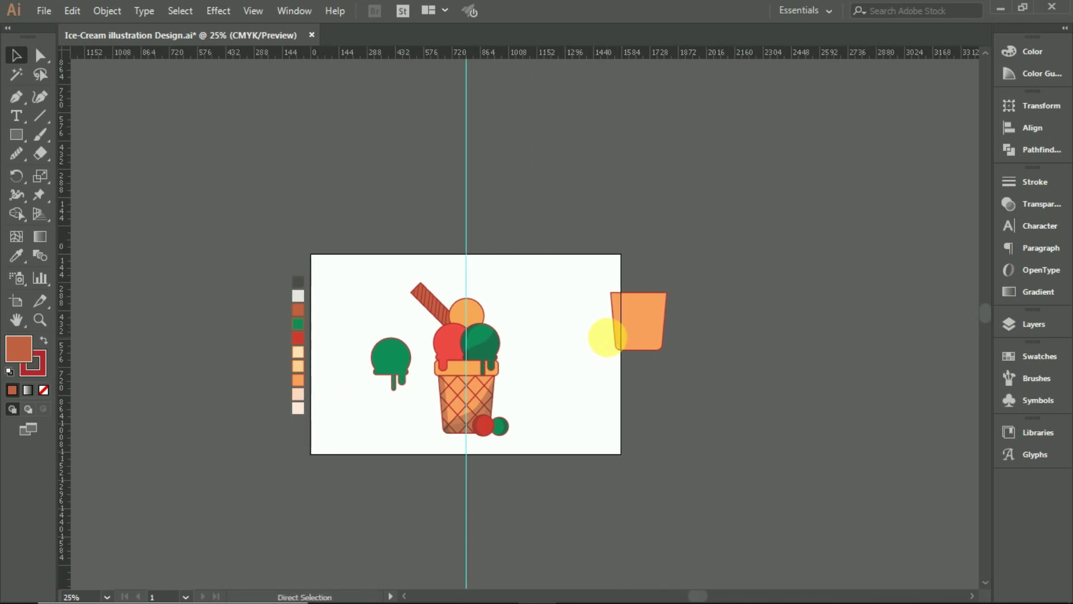
scroll(610, 336, "up", 3)
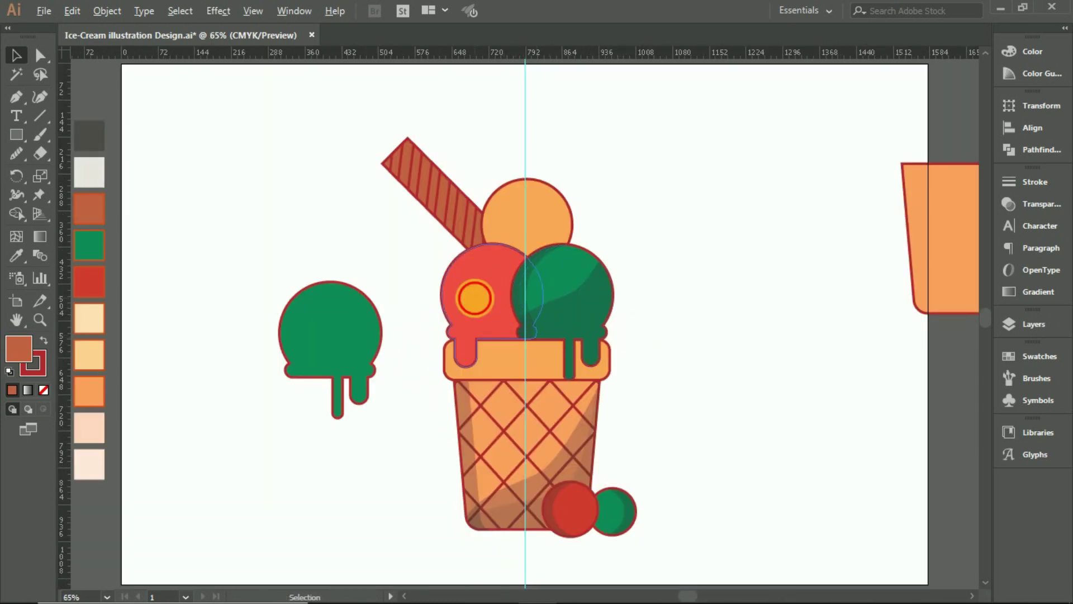
Duplicate the red scoop twice and trim the copies to a crescent, deleting the leftover drip
left_click_drag(474, 298, 235, 216)
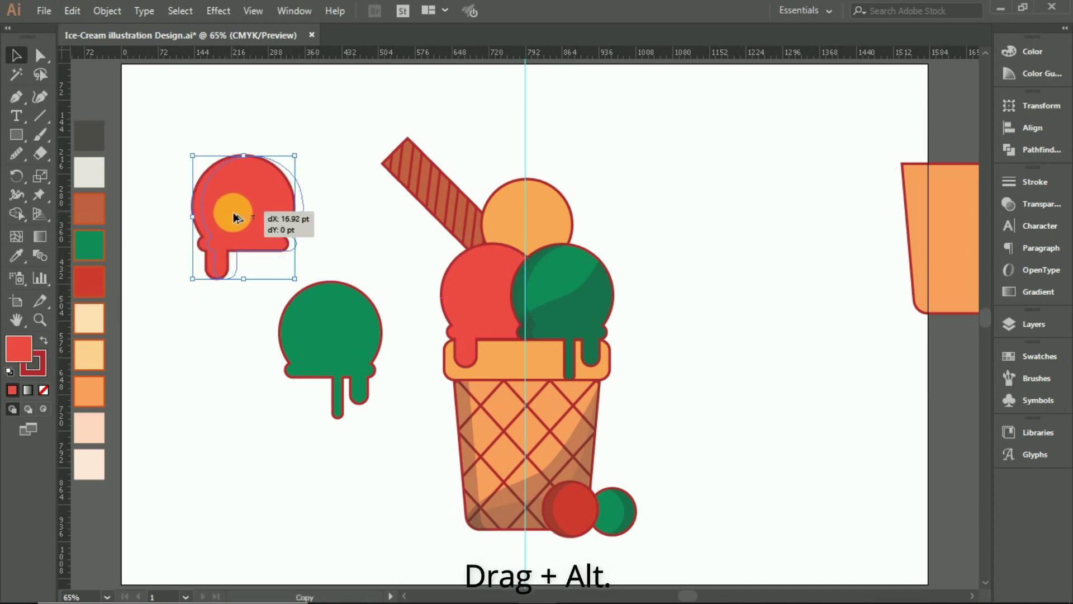
left_click_drag(235, 217, 235, 217)
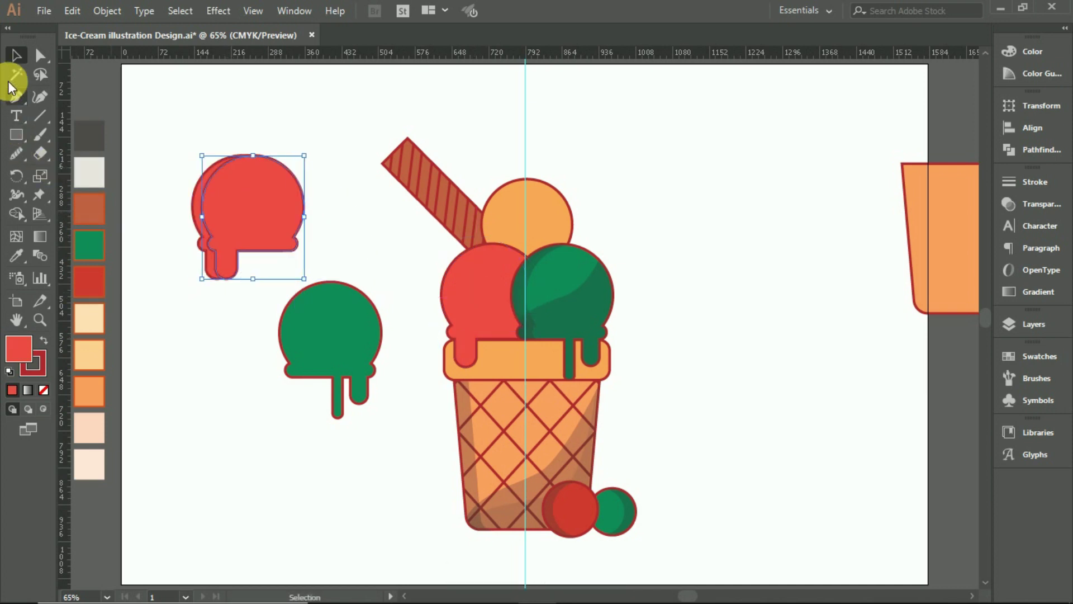
left_click_drag(187, 160, 216, 262)
left_click(16, 215)
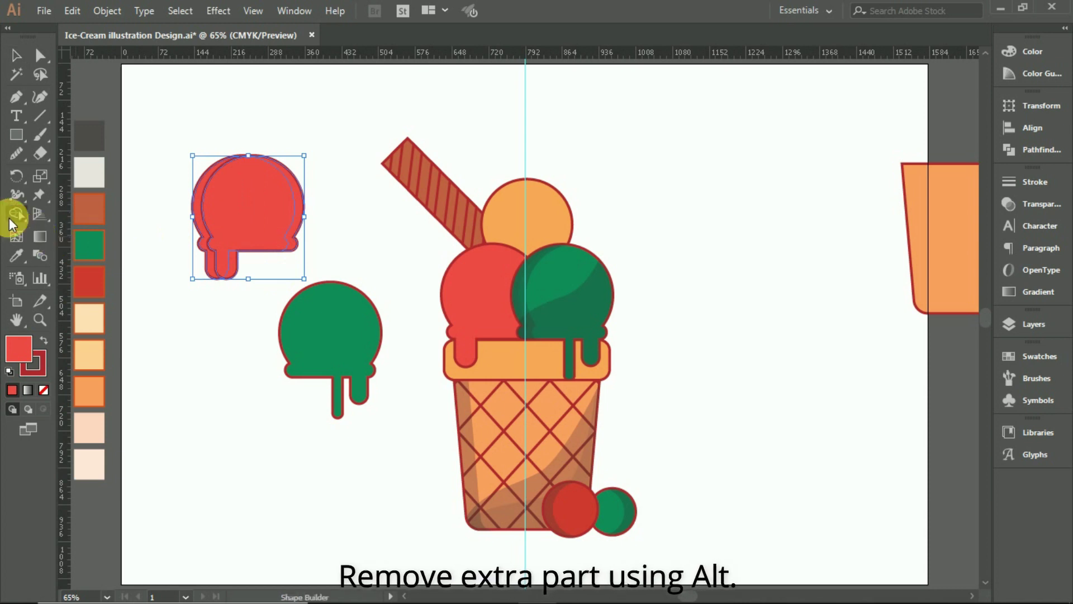
left_click(295, 219, "alt")
left_click(15, 55)
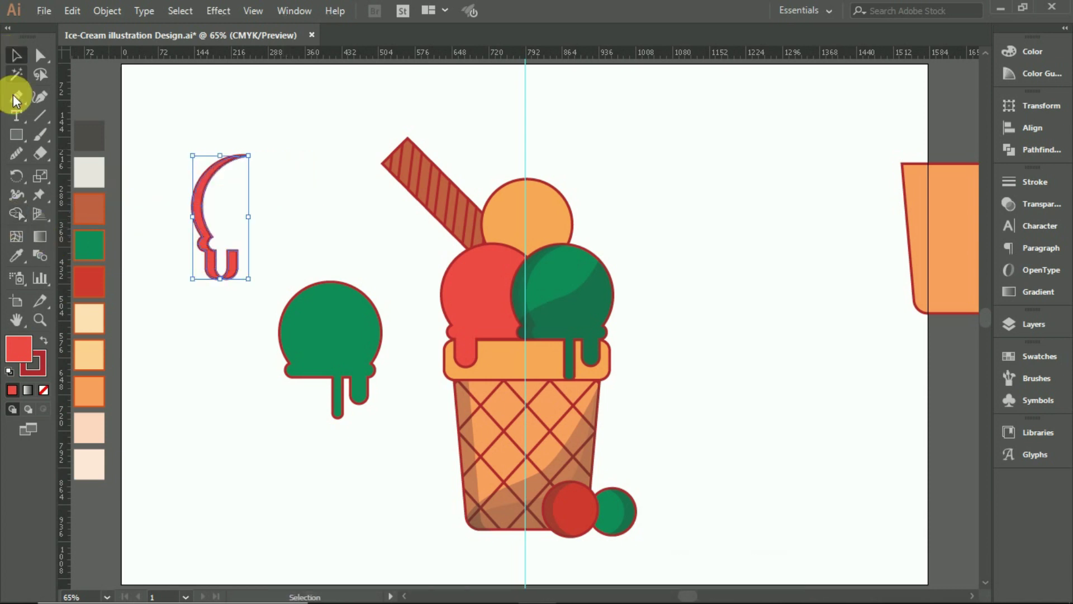
left_click(203, 354)
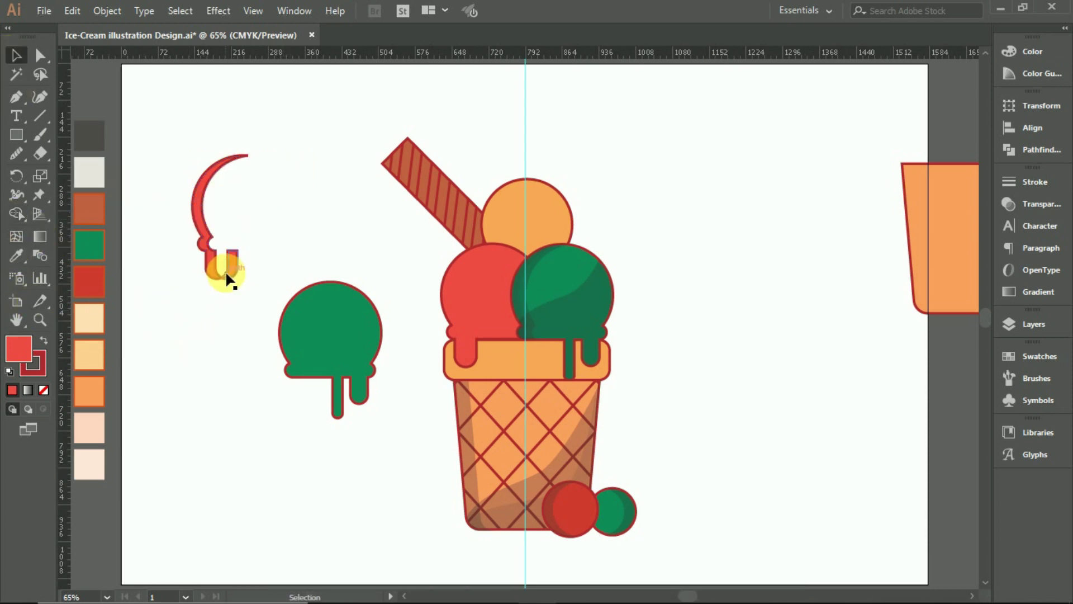
left_click(231, 272)
key("Delete")
Give the crescent the grey shadow look and place it along the red scoop's left edge
left_click(189, 208)
left_click(15, 258)
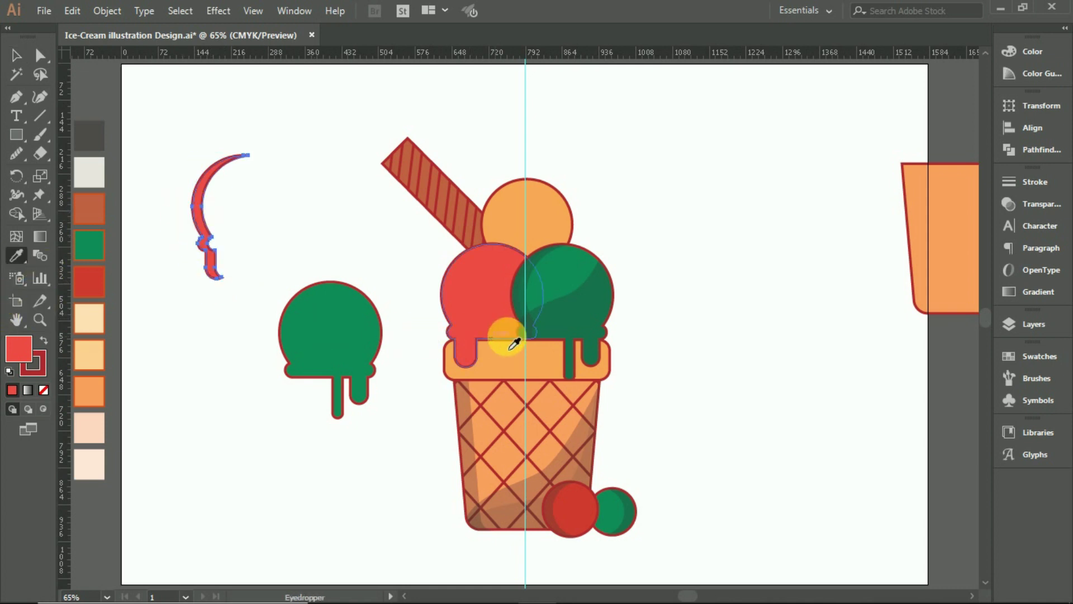
left_click(522, 288)
left_click(16, 55)
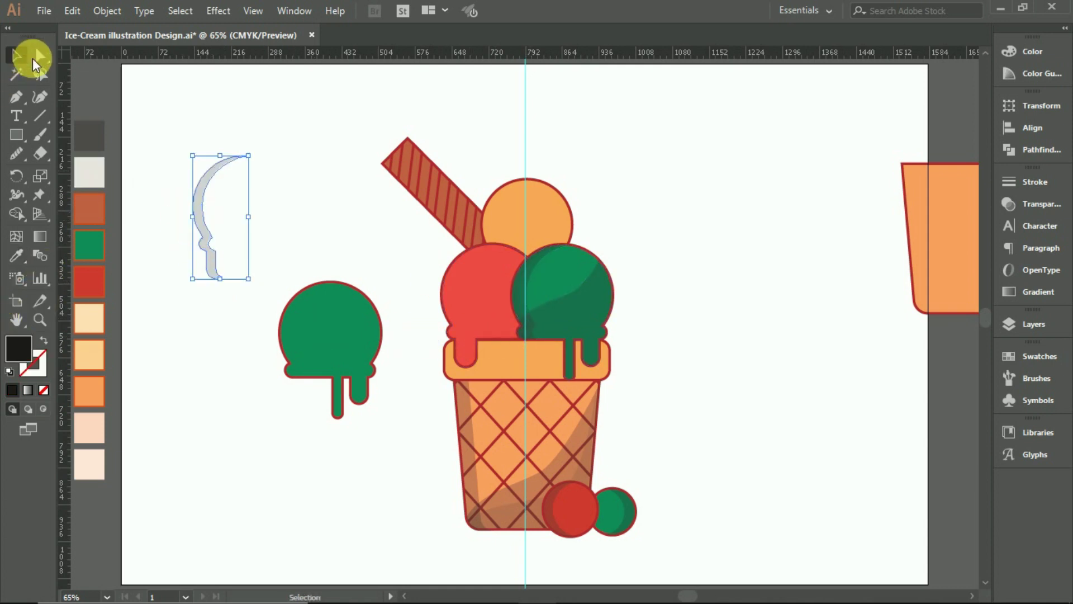
mouse_move(208, 190)
left_mouse_down()
mouse_move(439, 287)
mouse_move(450, 280)
left_mouse_up()
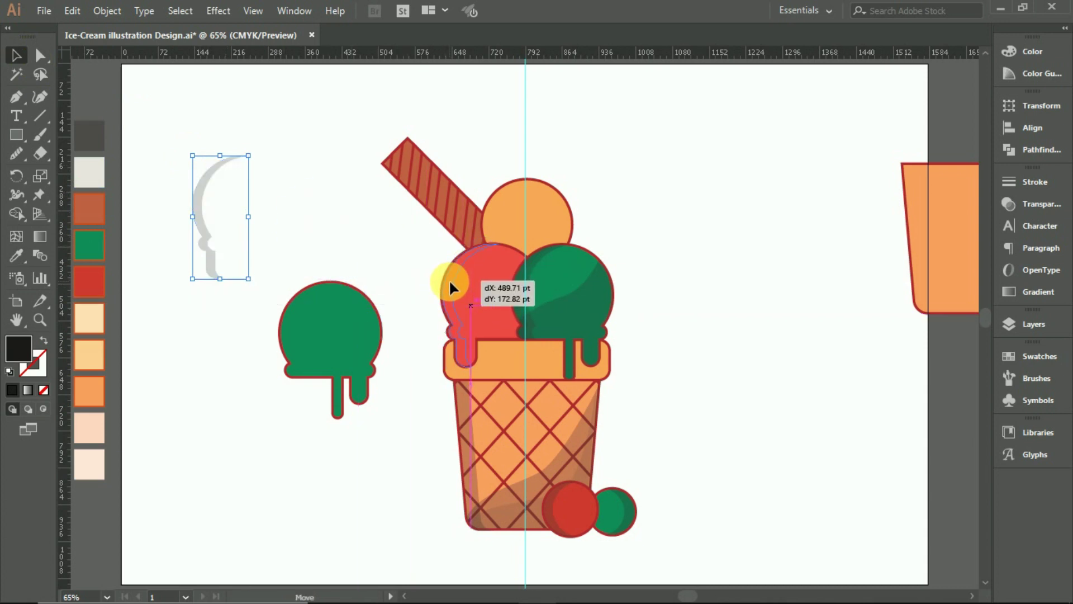
left_click_drag(448, 277, 448, 280)
left_click(377, 274)
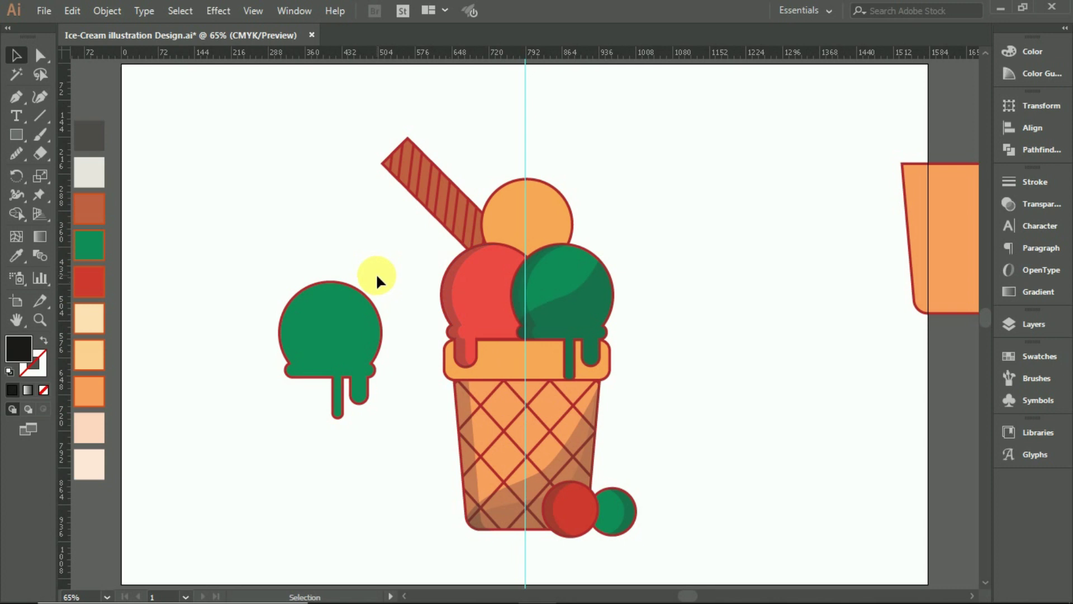
Delete the spare green drip scoop and set the fill to the wafer's brown-red
scroll(375, 273, "down", 2)
scroll(420, 348, "right", 1)
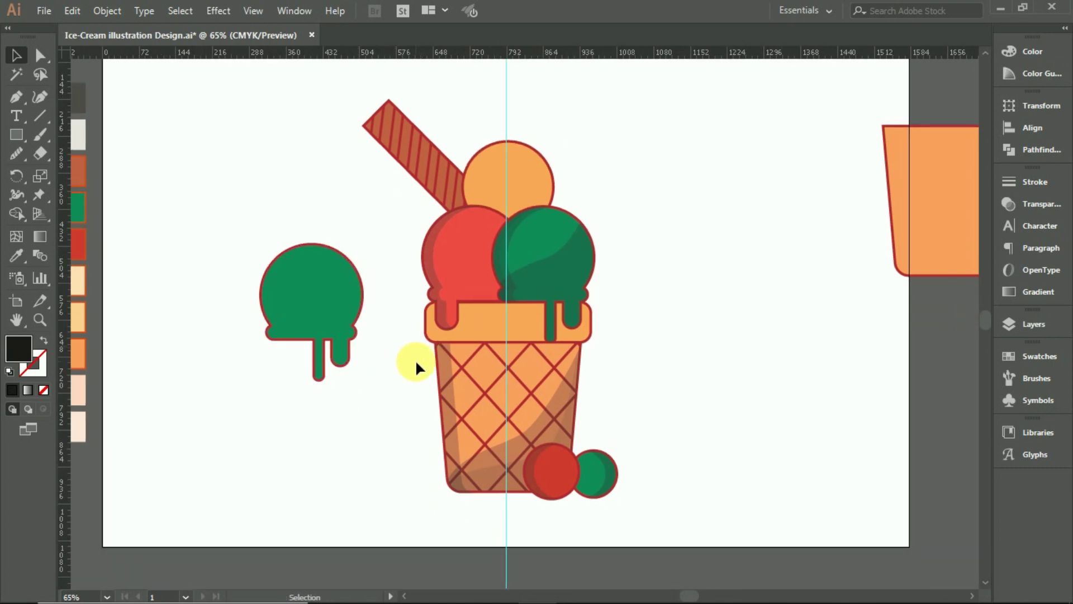
scroll(415, 360, "down", 1, "alt")
scroll(410, 354, "right", 1)
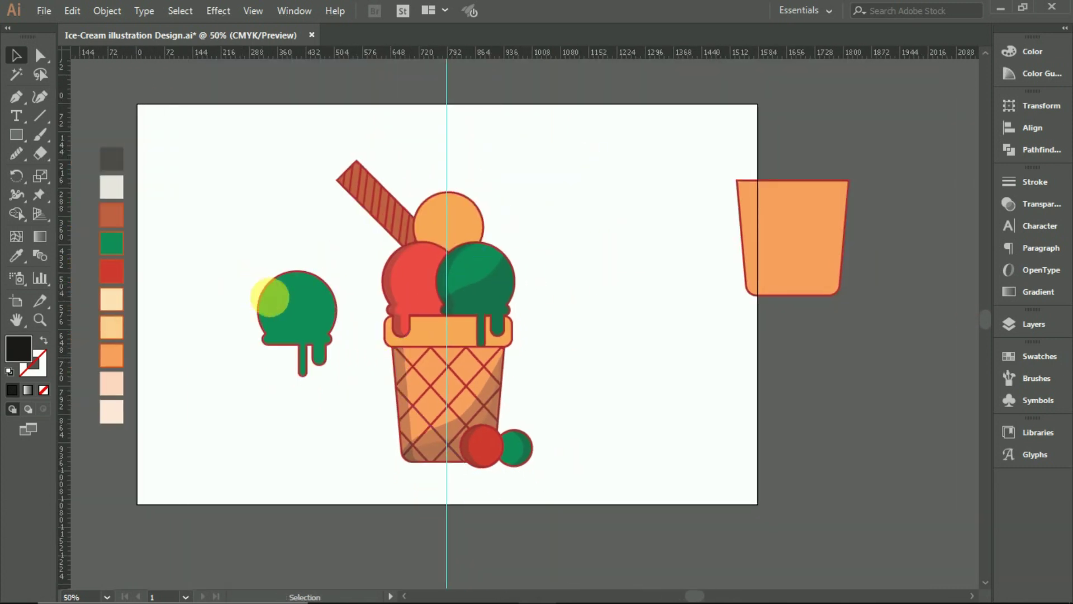
left_click(286, 306)
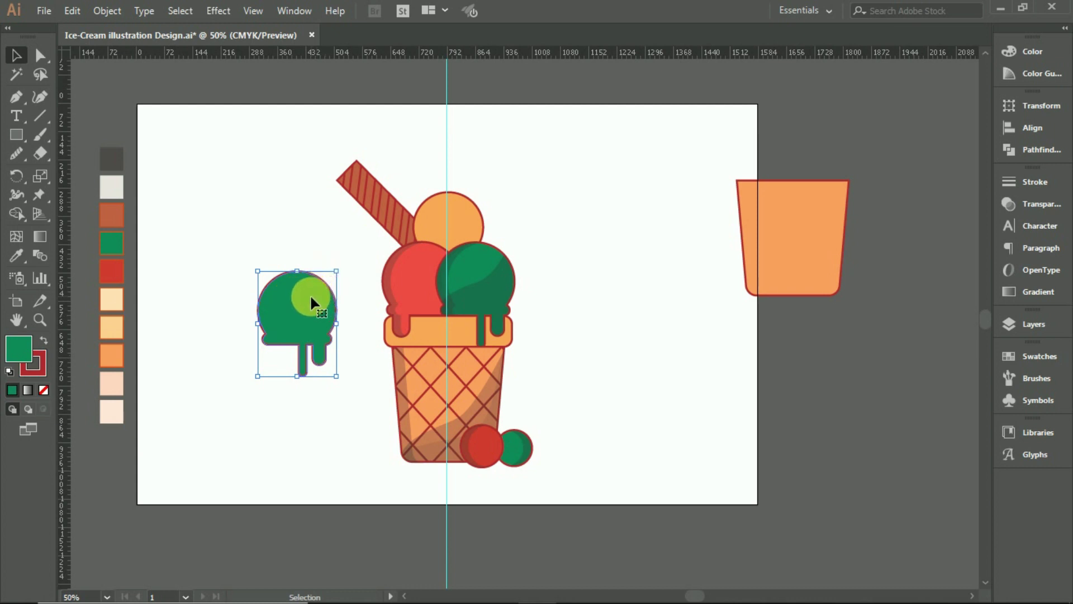
key("Delete")
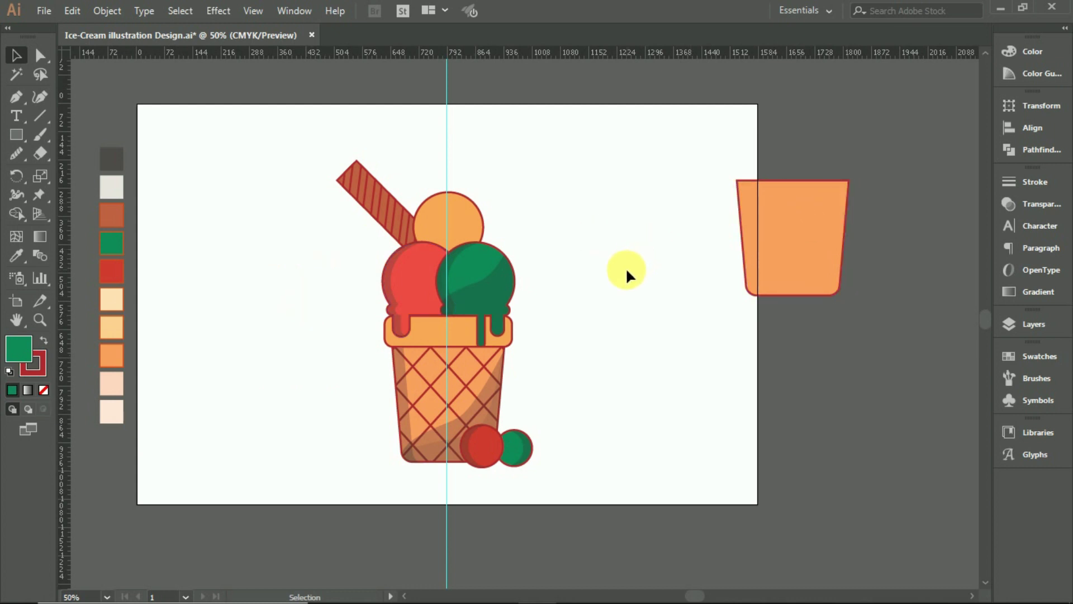
left_click(383, 210)
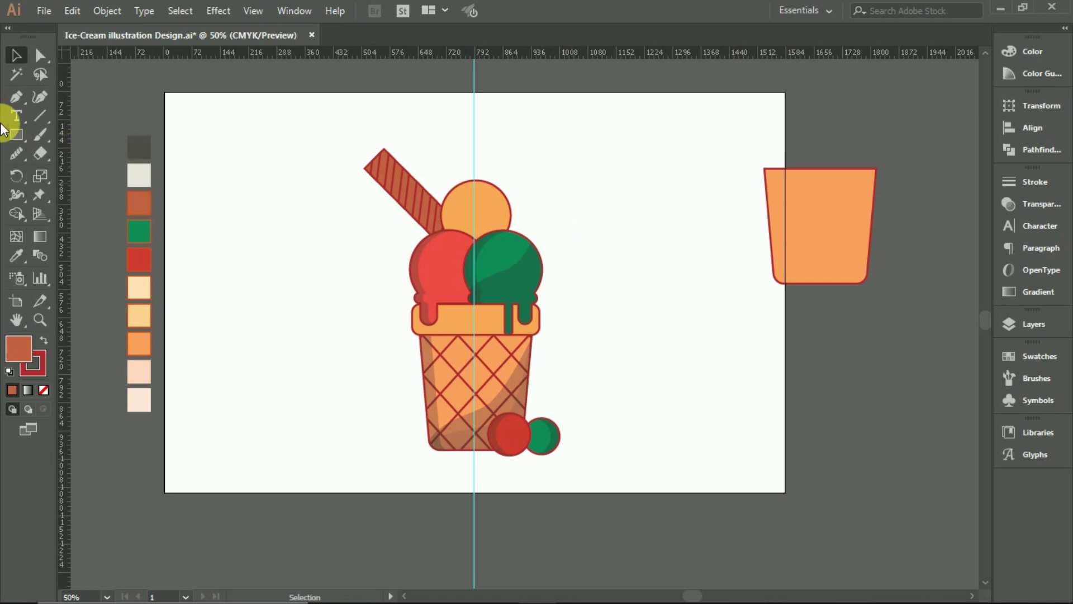
Redraw the wafer stick outline point by point with the Pen tool
left_click(16, 96)
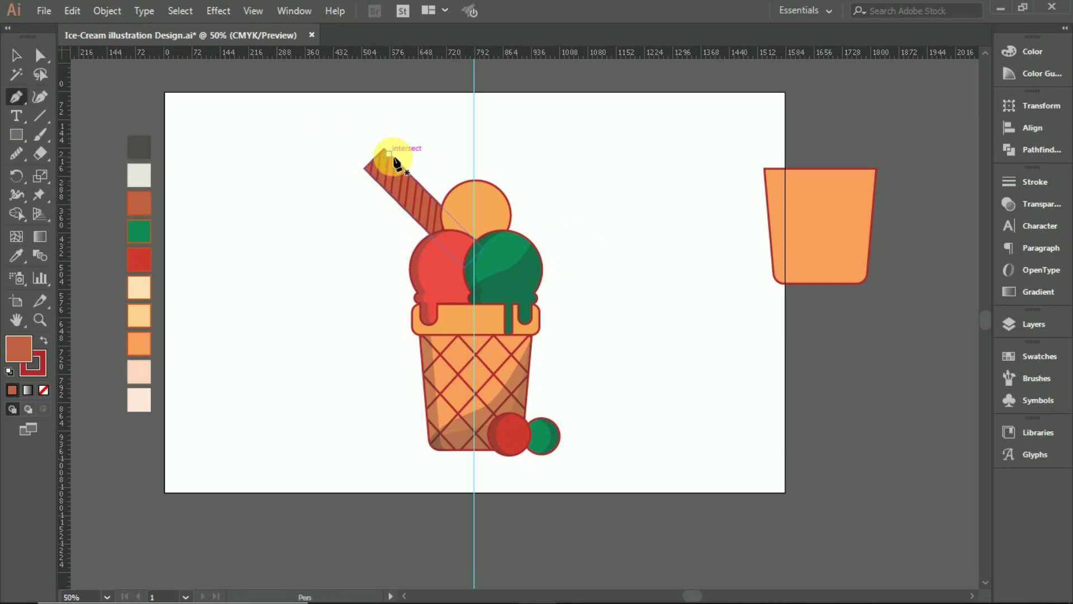
left_click(385, 178)
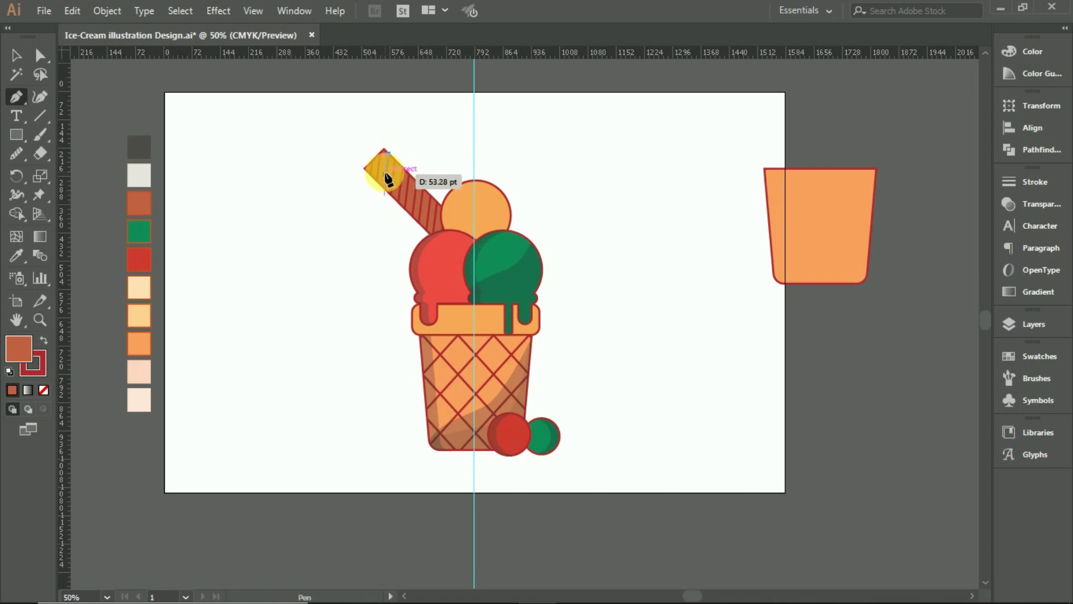
left_click(384, 171)
left_click(384, 179)
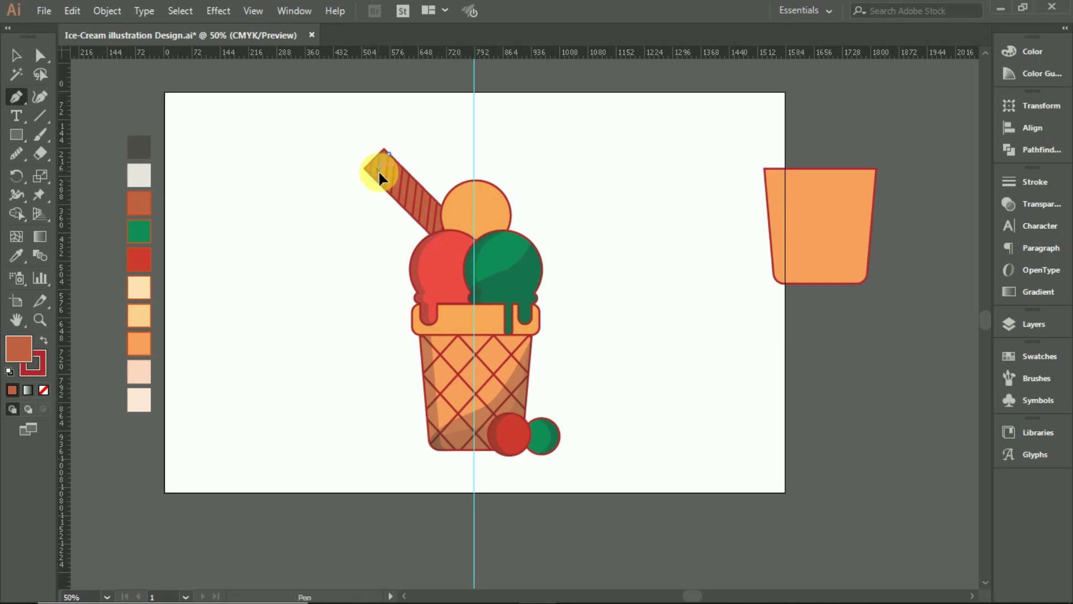
left_click(380, 168)
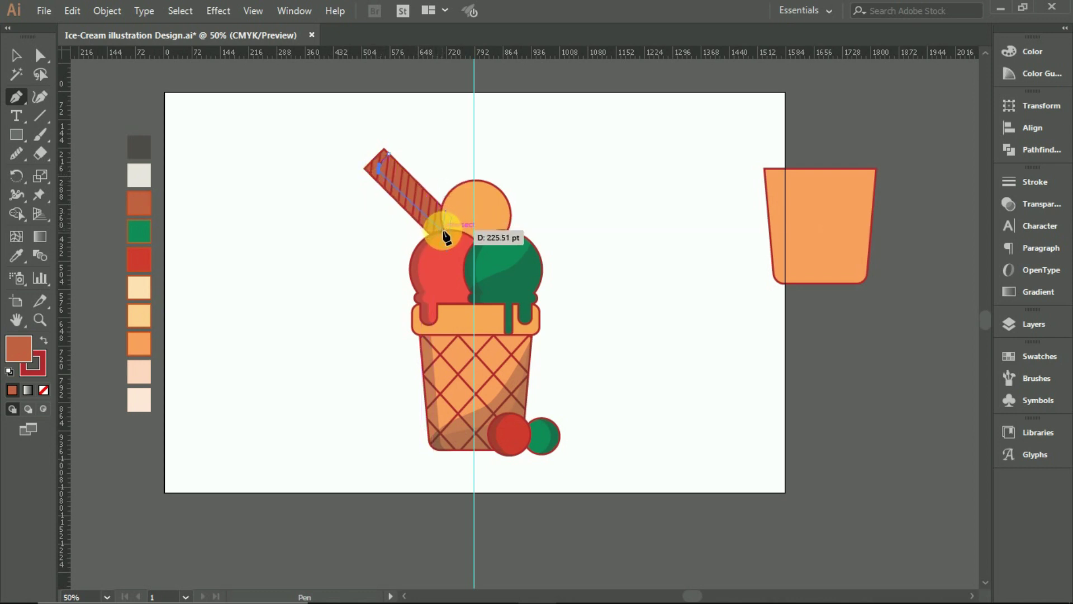
left_click(443, 229)
left_click(441, 231)
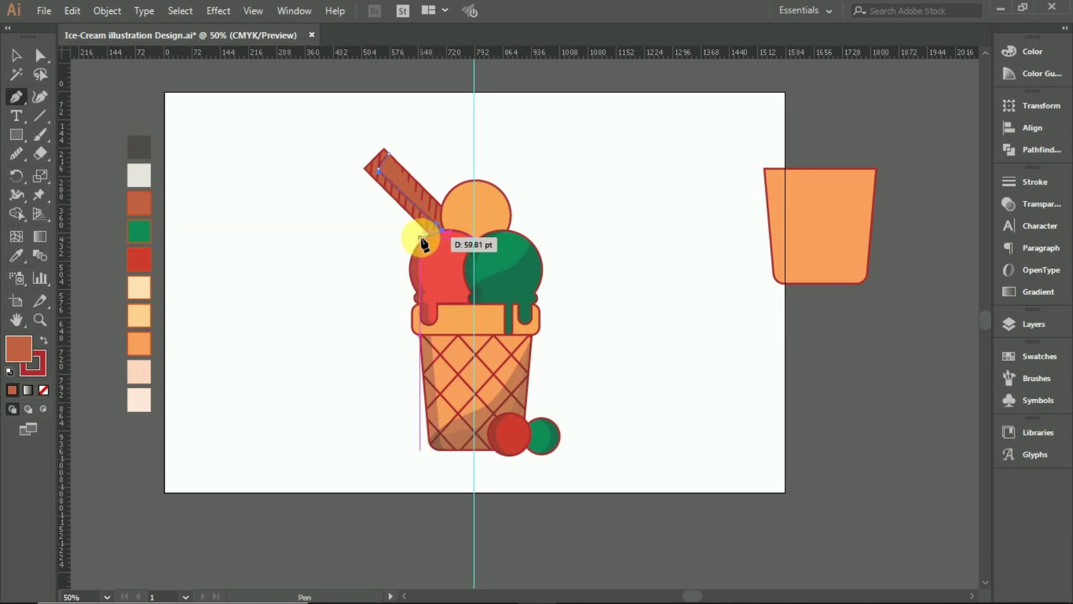
left_click(419, 237)
left_click(350, 175)
left_click(359, 147)
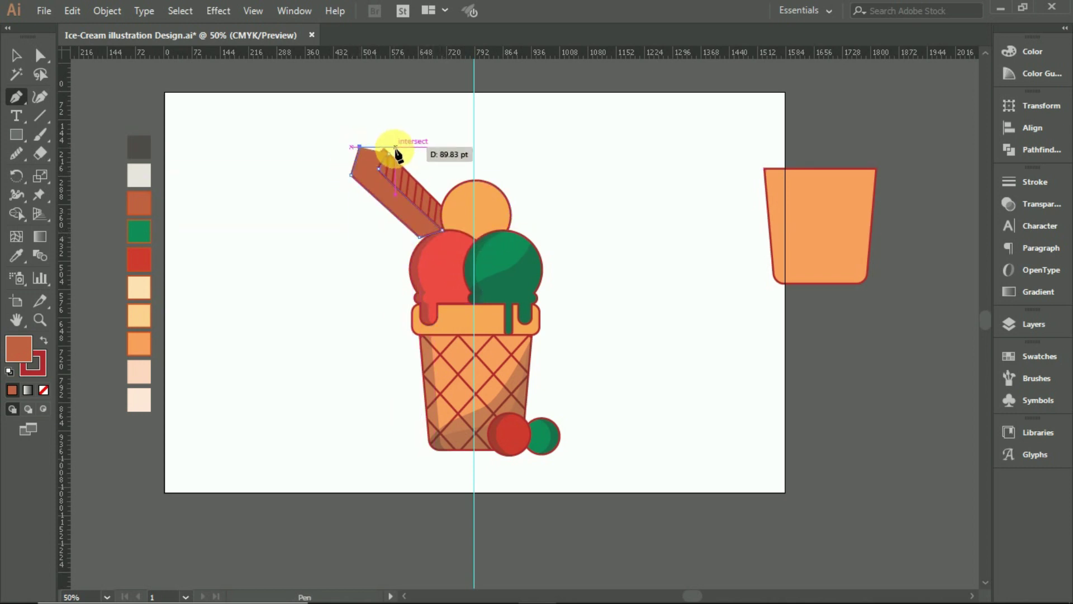
Remove the wafer's extra tip and clip the stripes inside the new outline with Ctrl+7
left_click(15, 55)
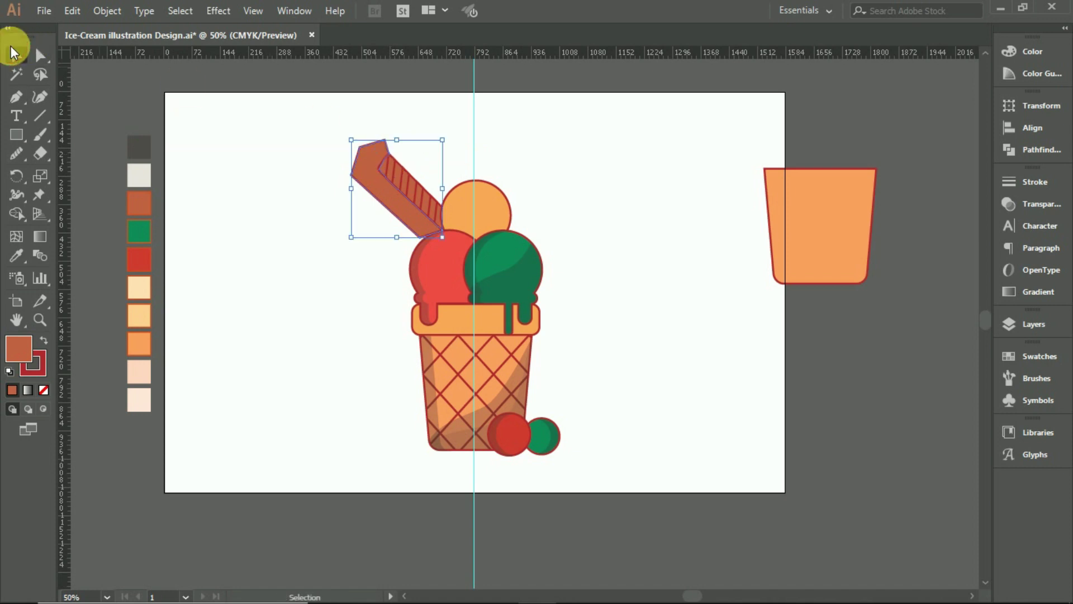
left_click_drag(387, 184, 389, 185)
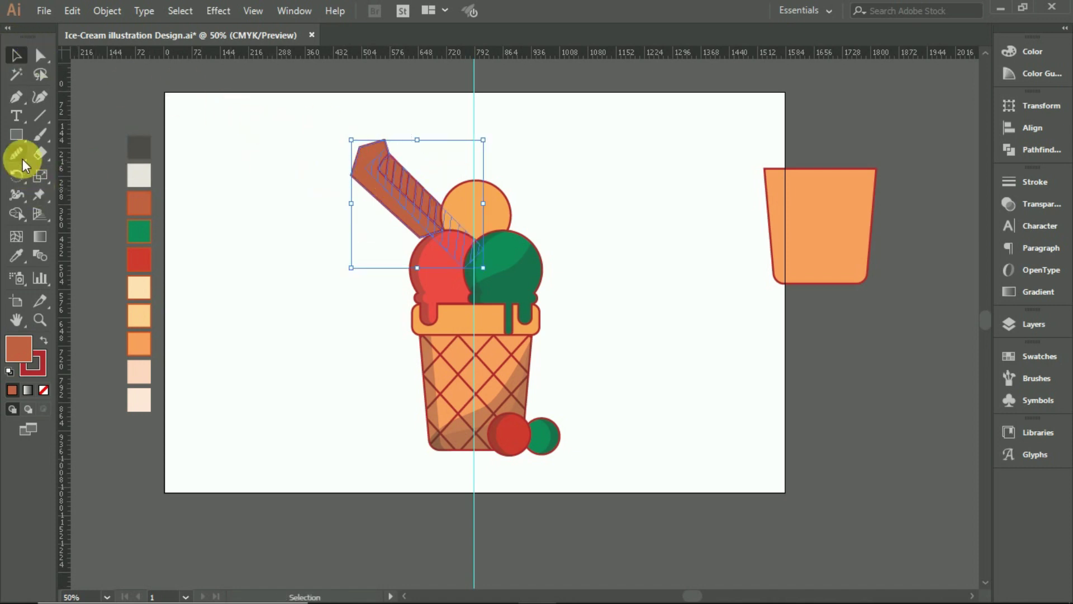
left_click(16, 215)
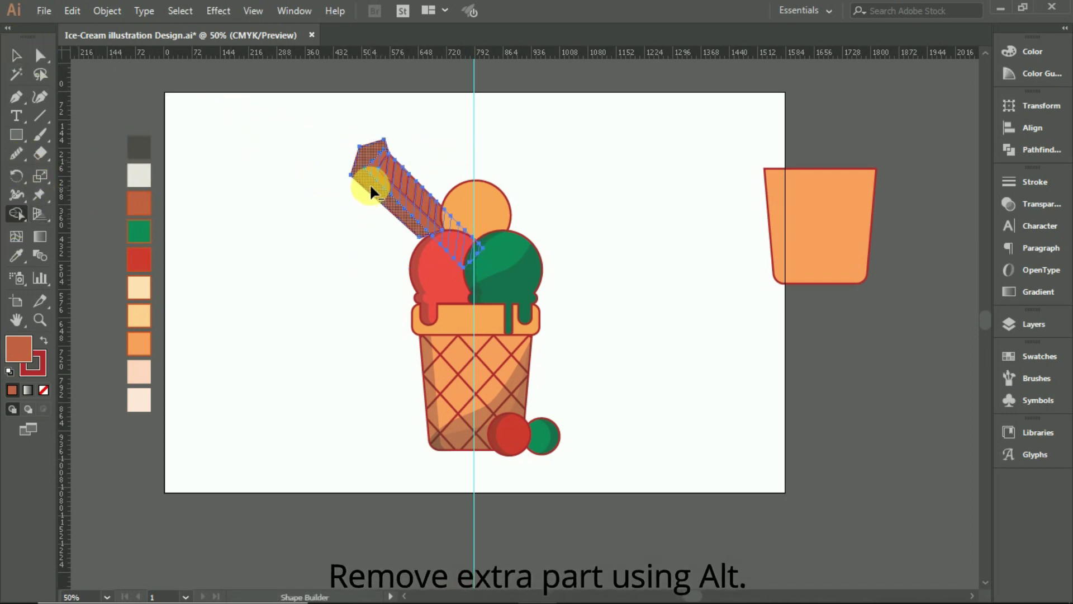
left_click(370, 184, "alt")
left_click(22, 62)
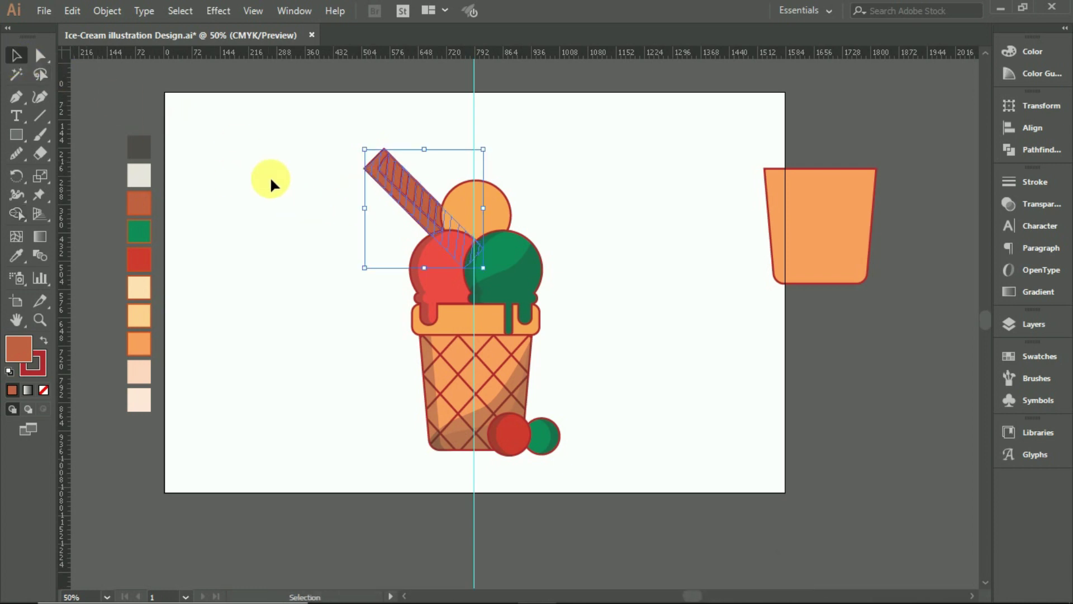
key("ctrl+7")
left_click(384, 185)
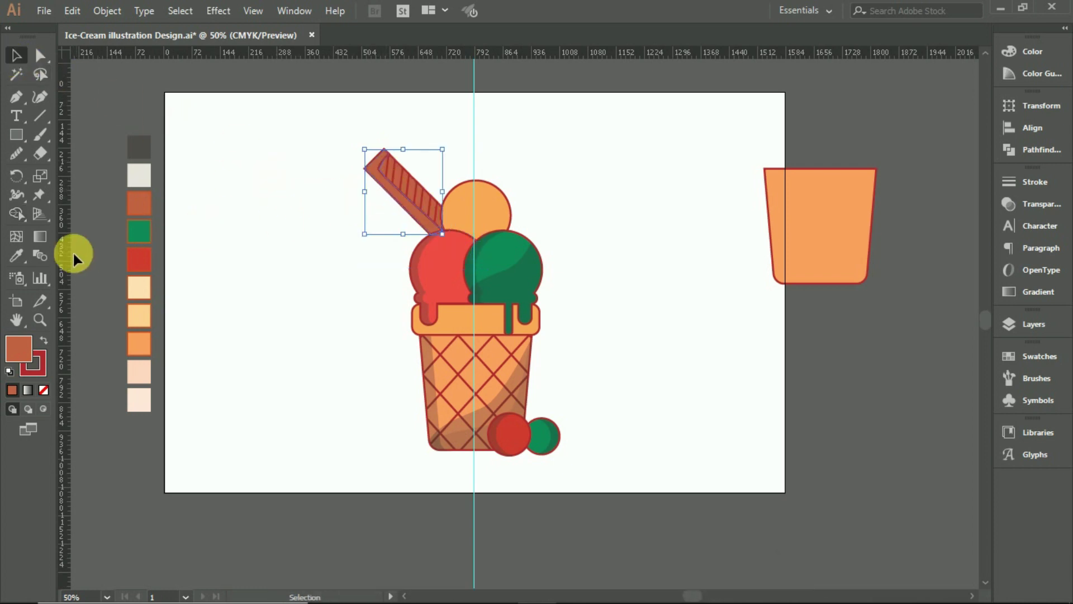
left_click(16, 255)
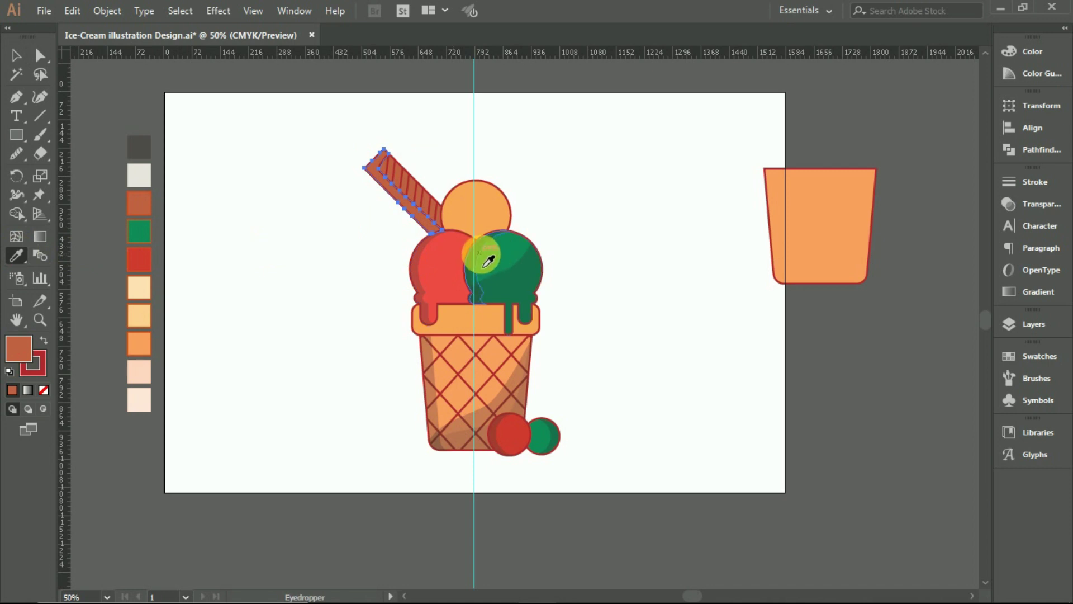
left_click(486, 261)
left_click(16, 55)
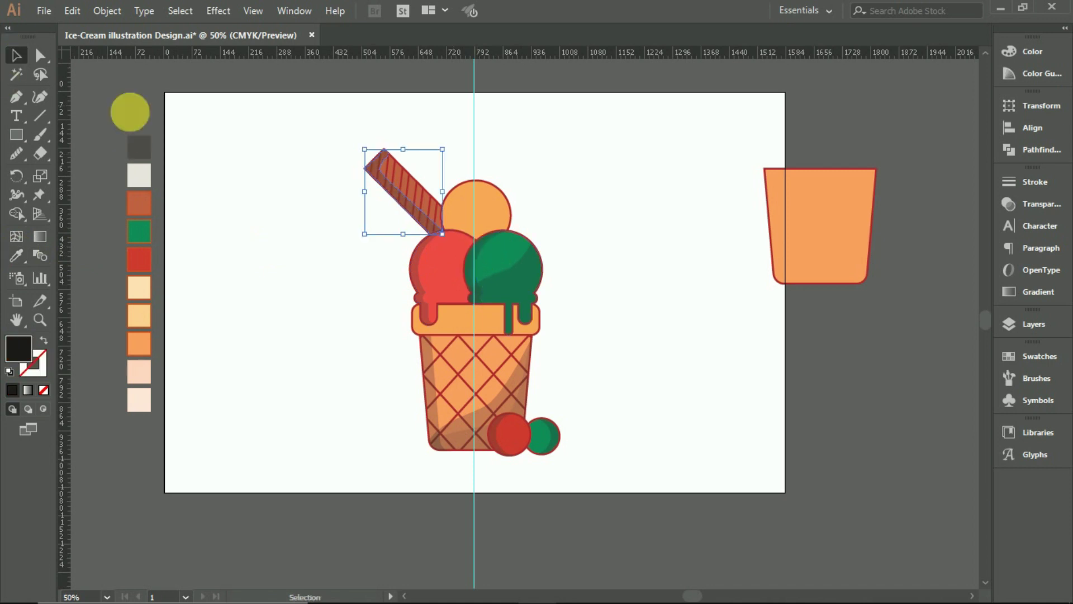
left_click(315, 205)
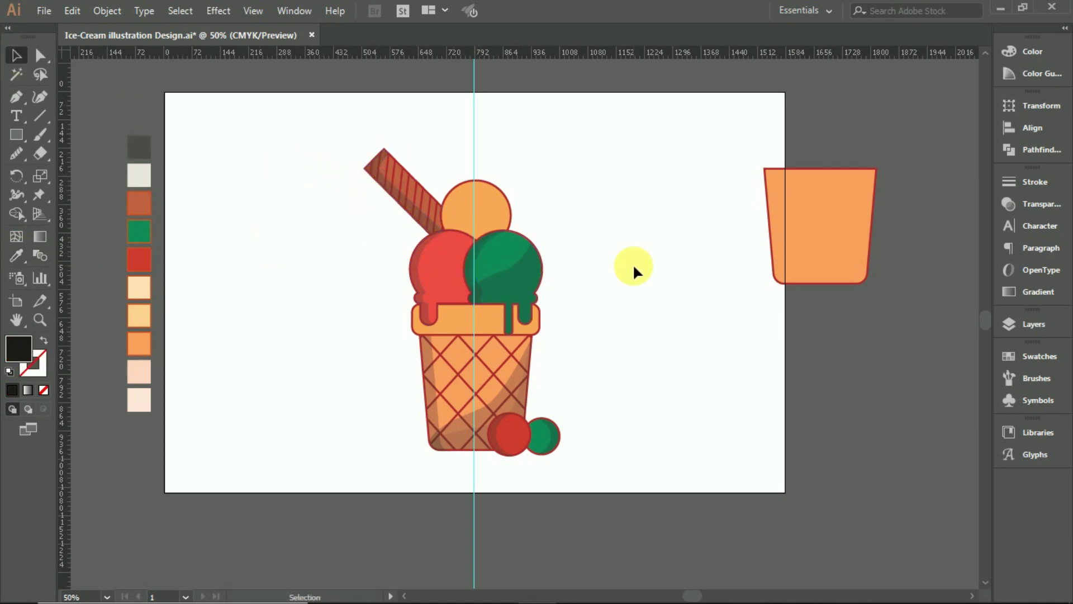
Set the fill colour to a mid grey, refined to 616362
key("ctrl+plus")
left_click(417, 190)
double_click(11, 349)
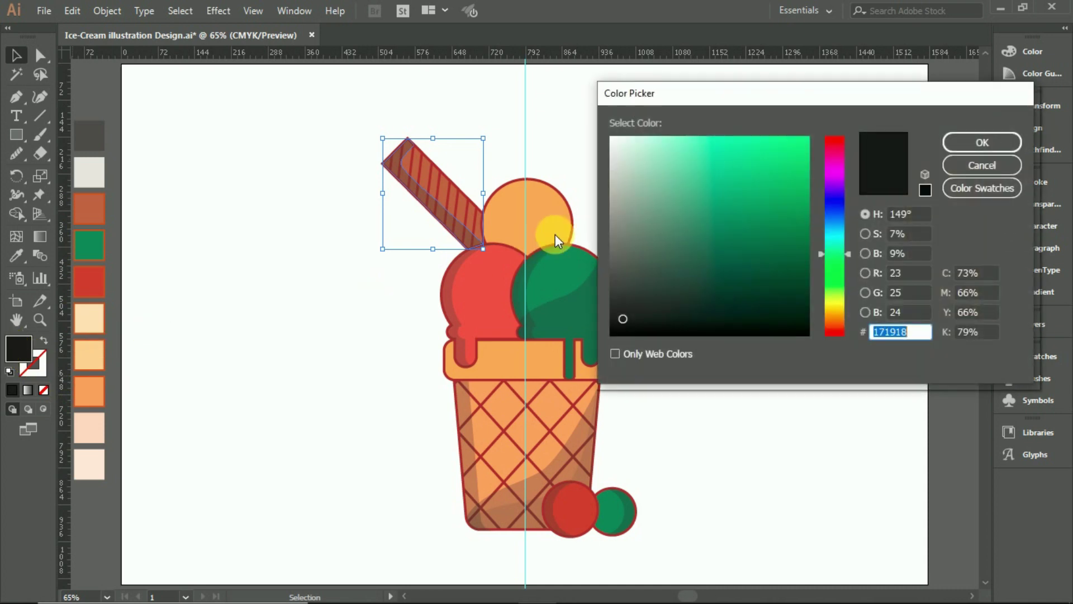
left_click(615, 252)
left_click(982, 143)
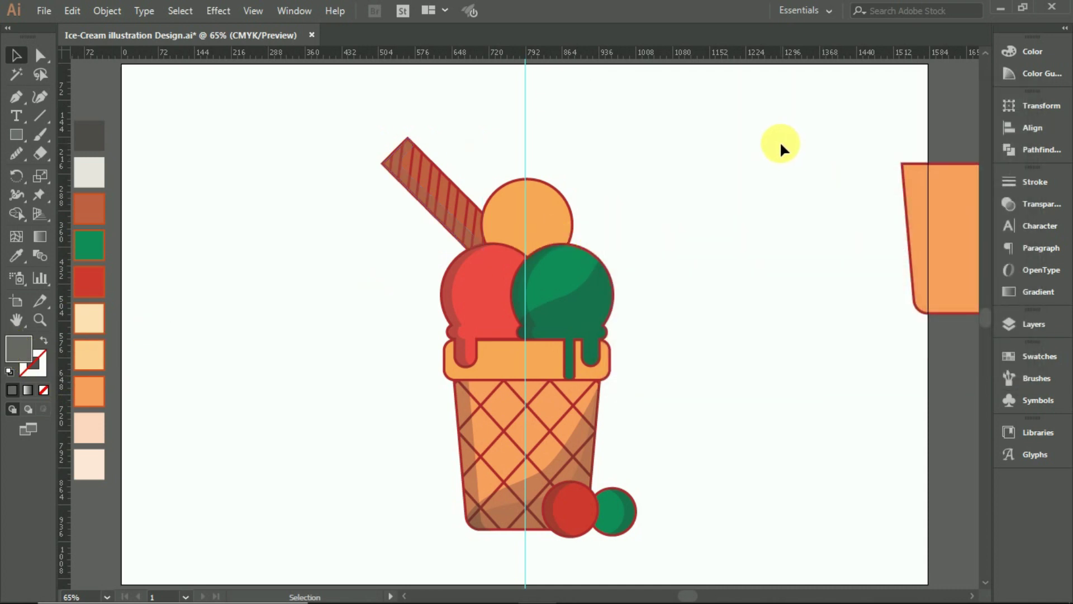
scroll(770, 139, "down", 2)
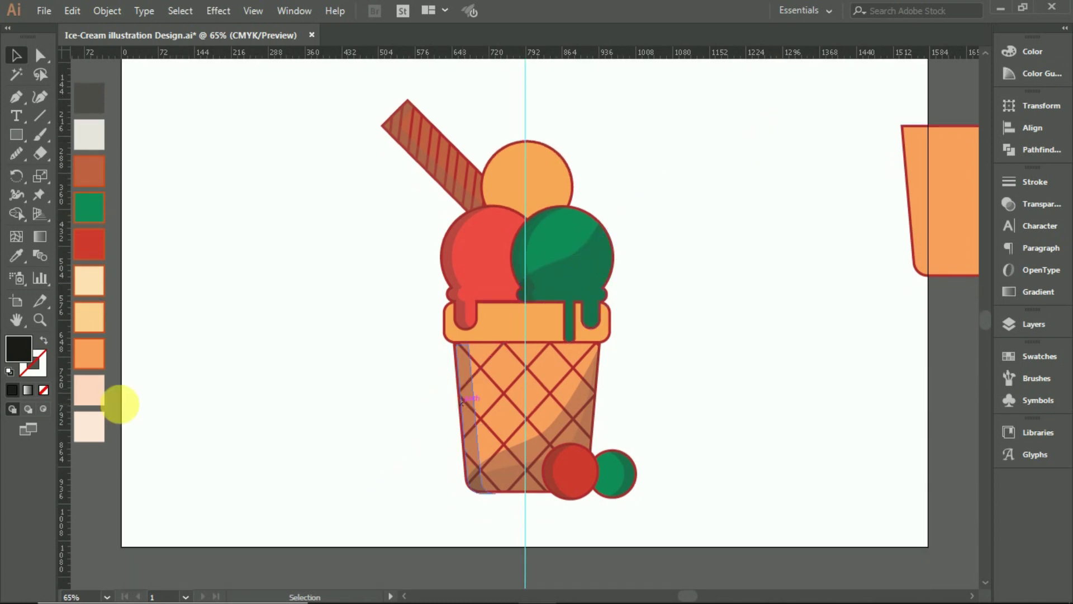
double_click(19, 347)
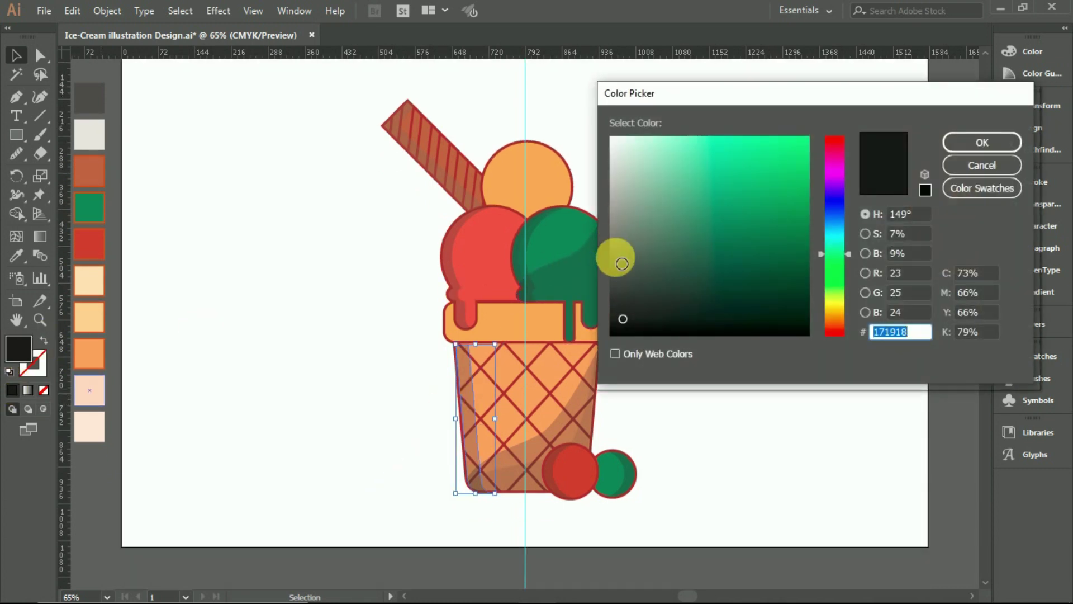
left_click(613, 259)
left_click(955, 143)
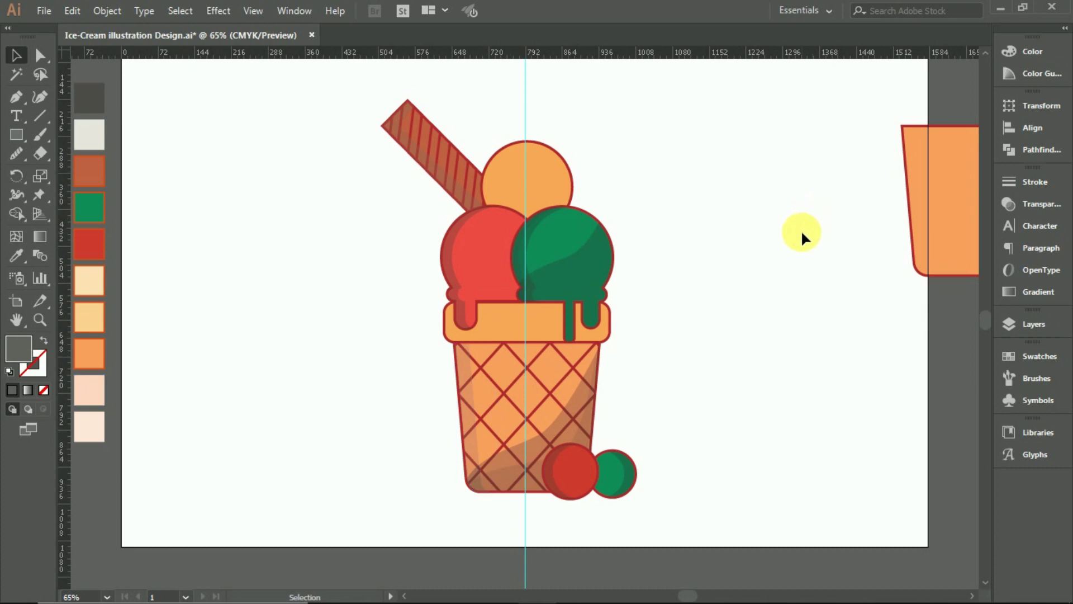
scroll(799, 232, "down", 2)
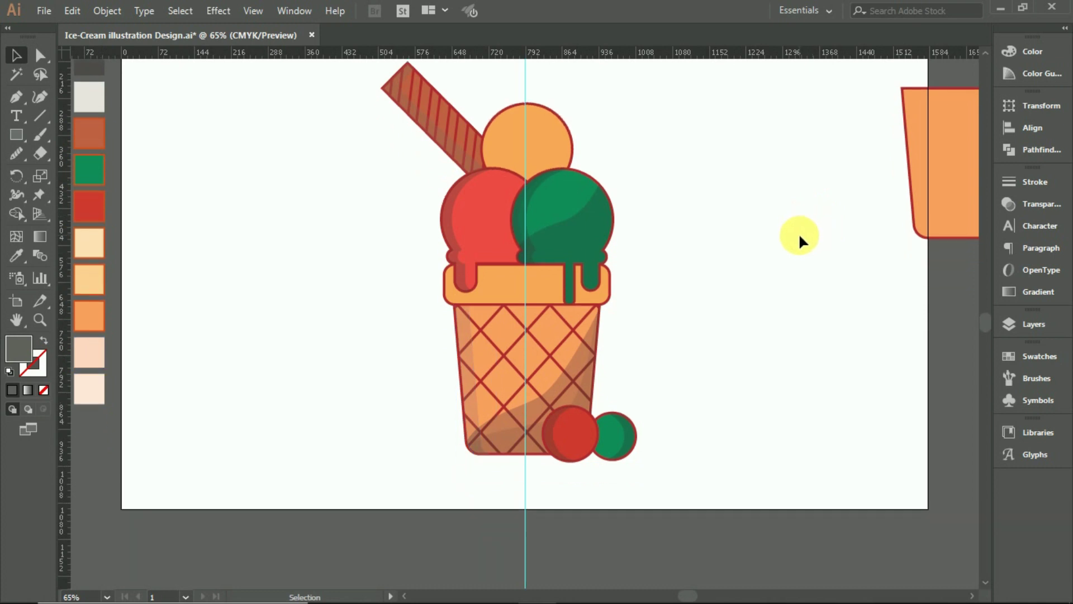
scroll(801, 237, "up", 3)
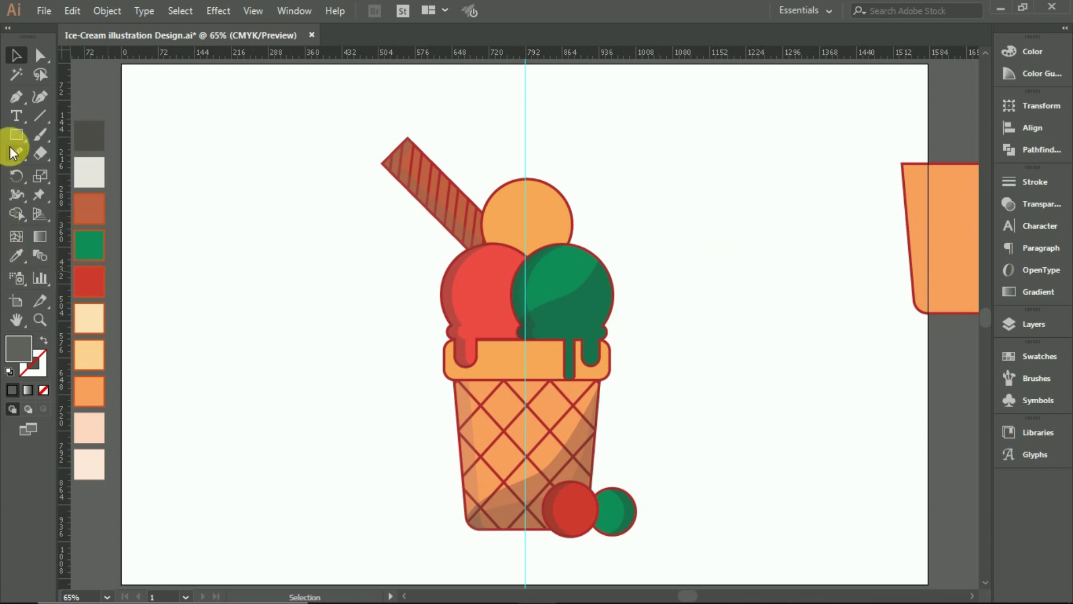
Draw a small circle left of the scoops and give it the sampled red colour
left_click(18, 133)
left_click(62, 171)
left_click_drag(248, 253, 269, 279)
left_click(16, 256)
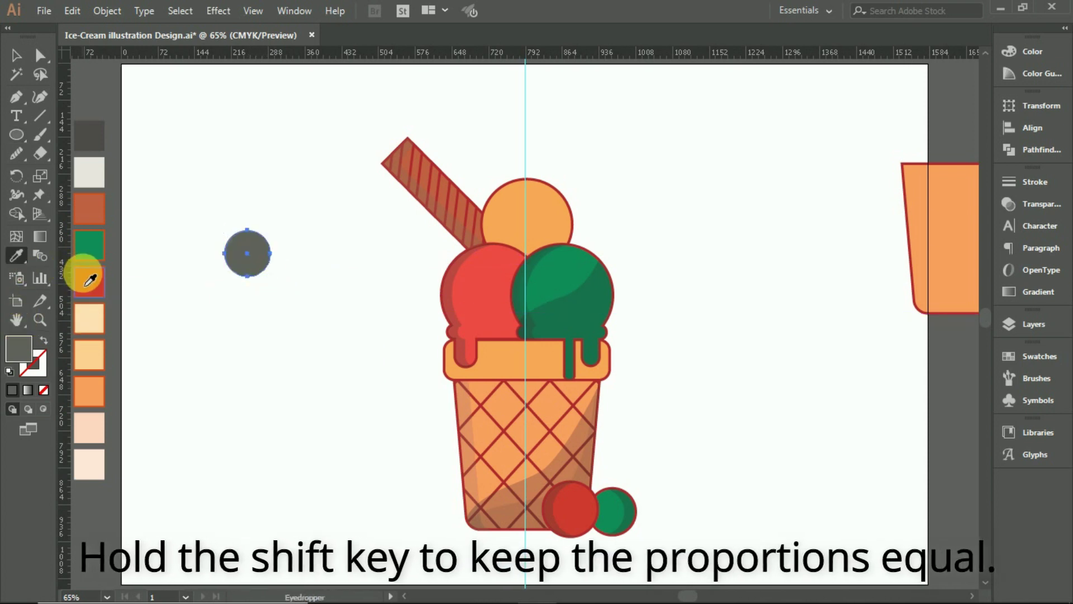
left_click(90, 281)
Give the circle a brighter red fill and enlarge it slightly around its centre
double_click(26, 349)
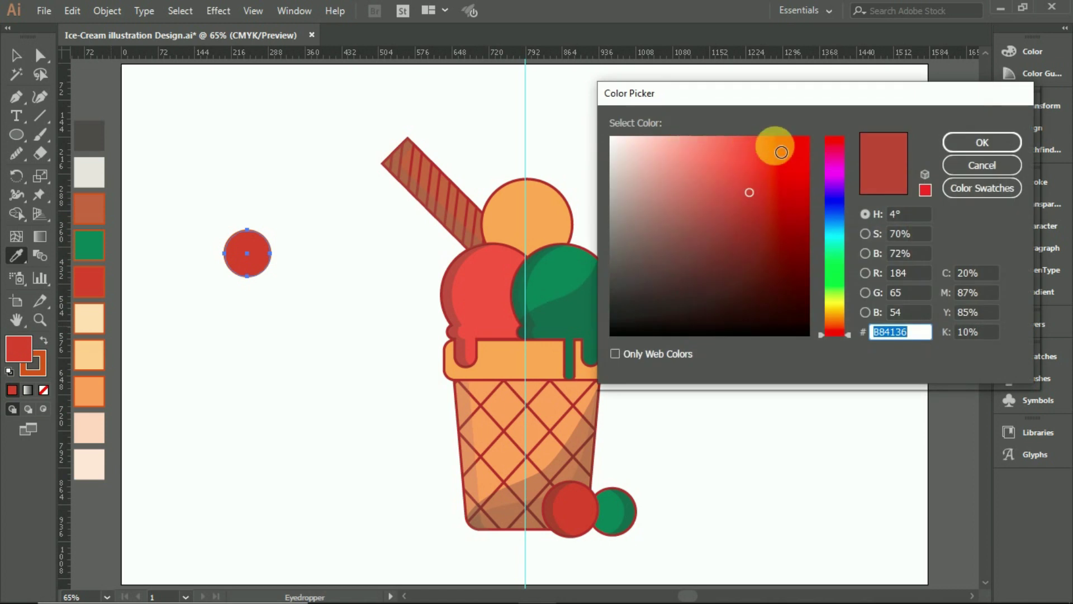
left_click_drag(789, 144, 770, 142)
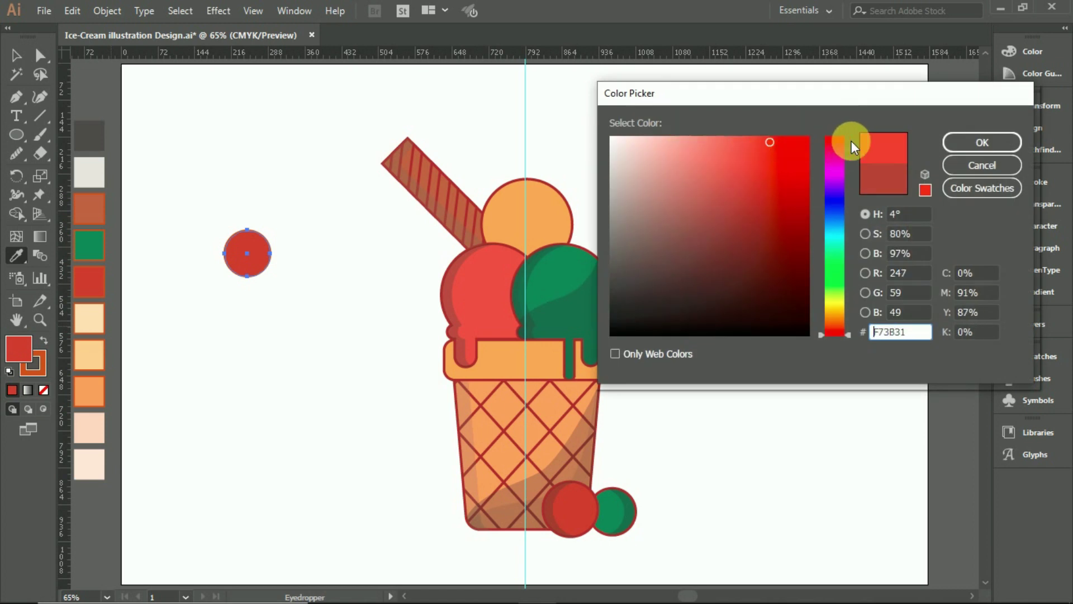
left_click(952, 143)
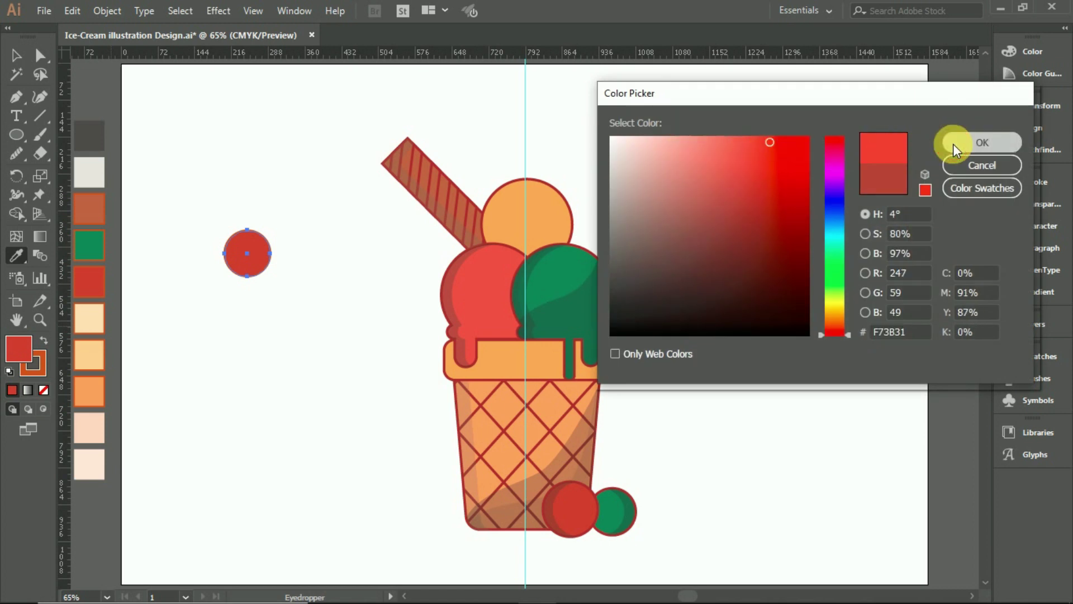
left_click(15, 55)
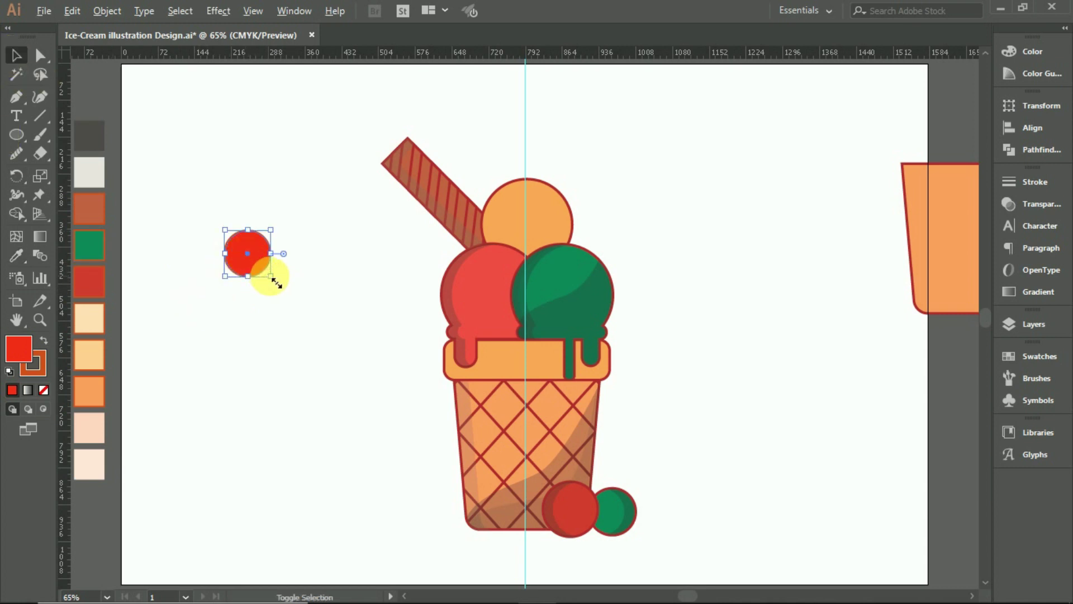
left_click_drag(277, 283, 285, 293)
Duplicate the circle downward into a pair of overlapping red circles
mouse_move(253, 256)
left_mouse_down()
mouse_move(265, 362)
mouse_move(255, 355)
mouse_move(267, 354)
left_mouse_up()
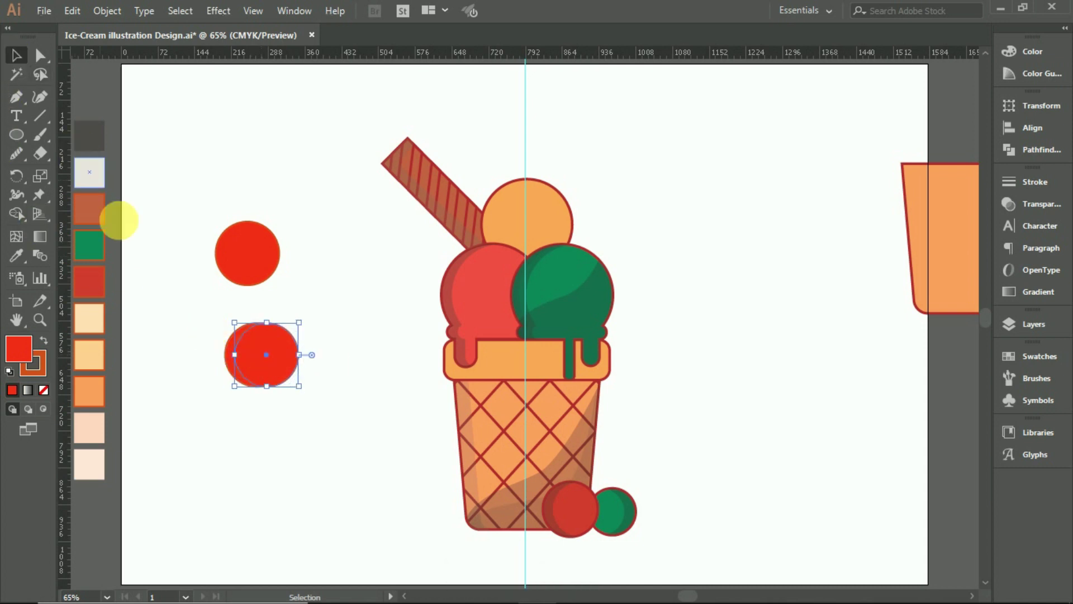
left_click(229, 357, "shift")
left_click(17, 255)
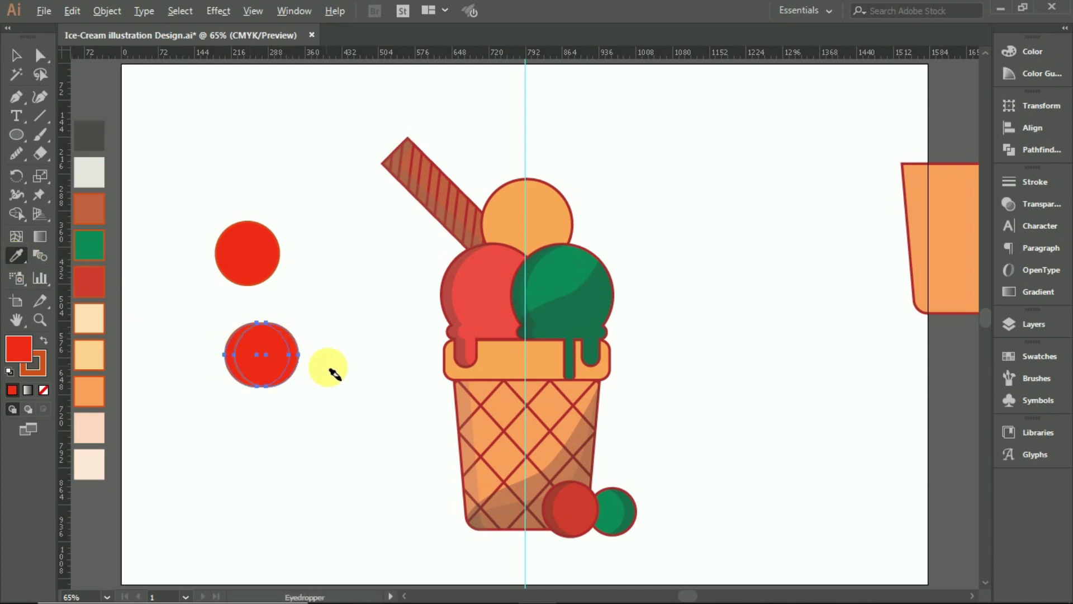
left_click(282, 362)
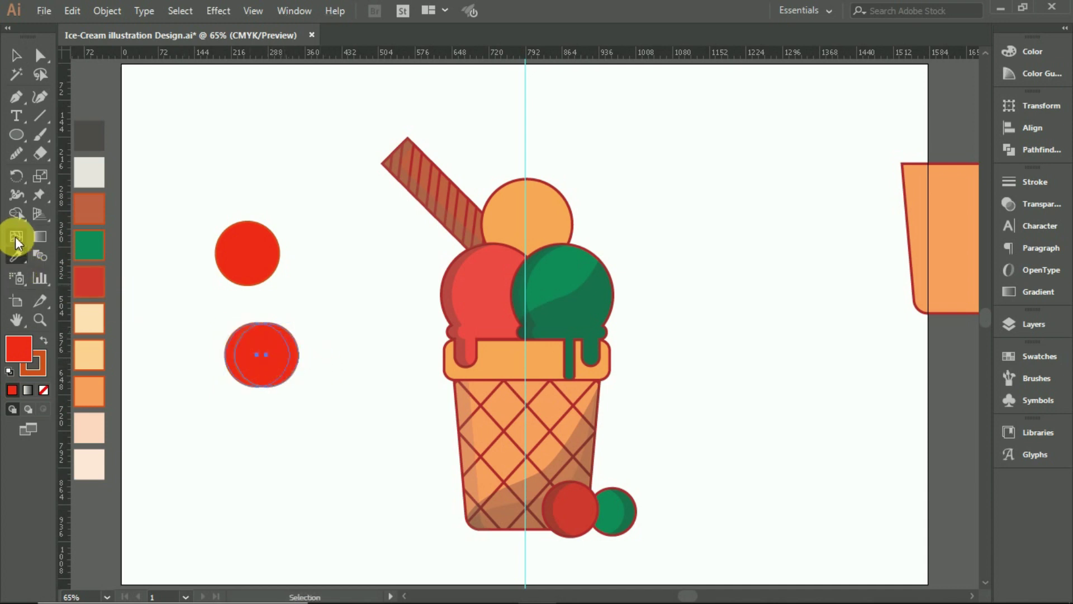
Trim the overlapping circles into a crescent with Shape Builder and fill it dark grey
key("shift+m")
left_click(259, 352, "alt")
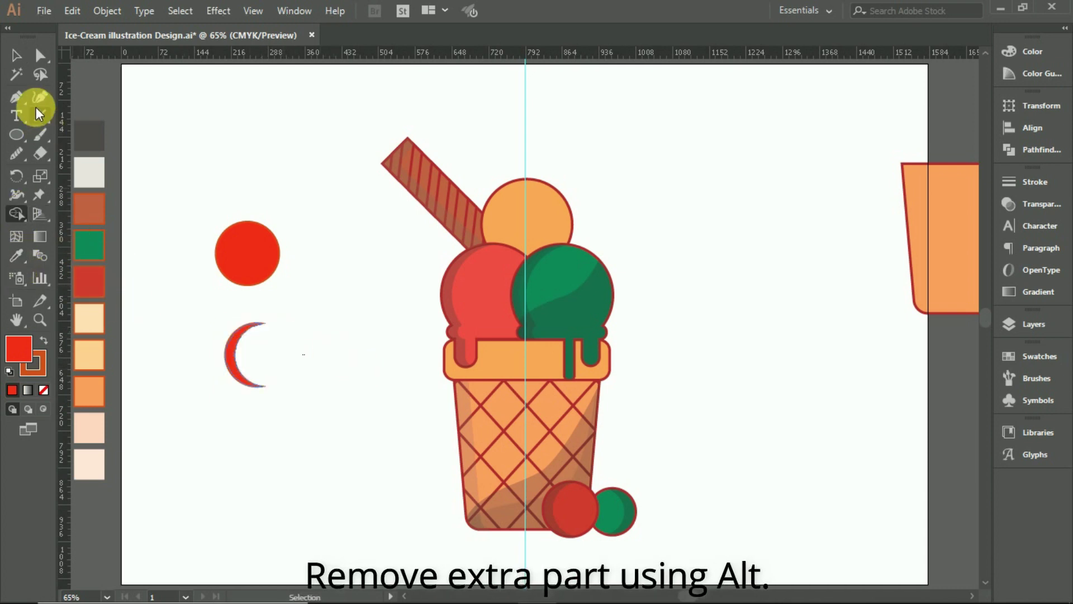
left_click(16, 255)
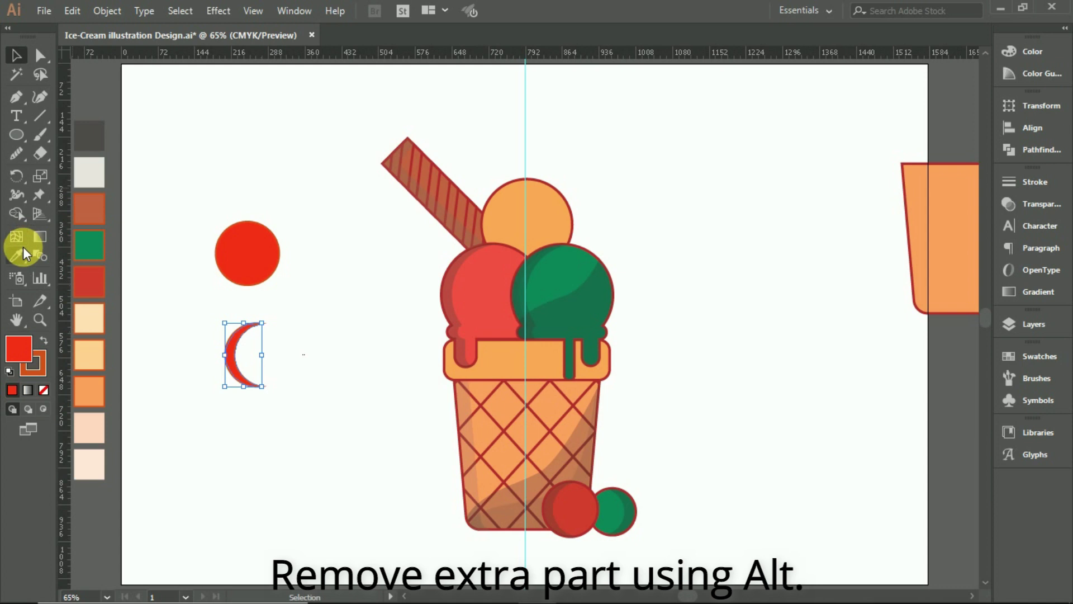
left_click(531, 279)
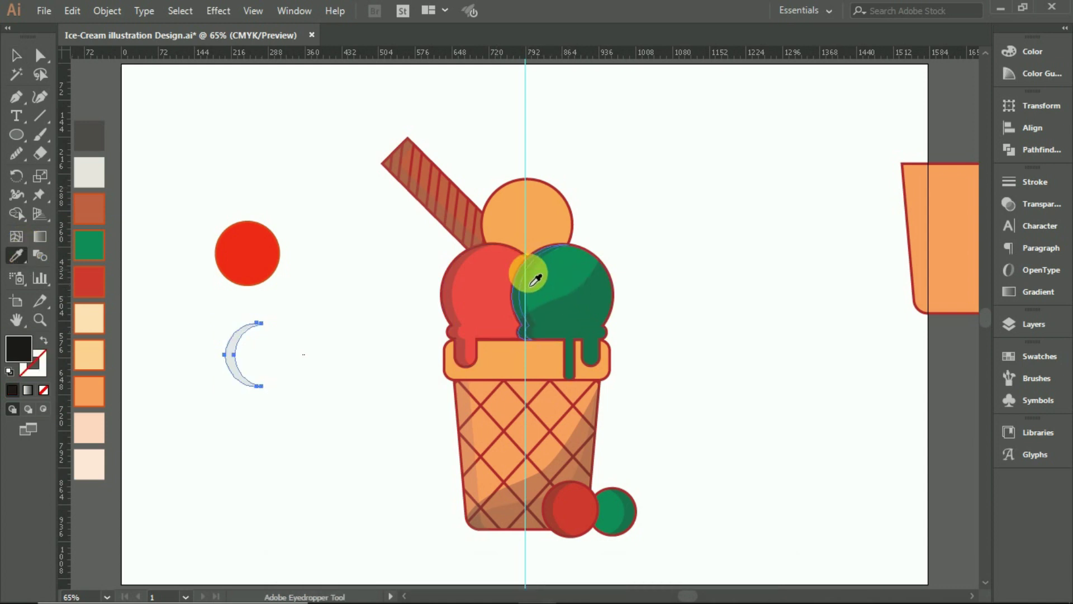
double_click(18, 358)
left_click_drag(613, 259, 612, 278)
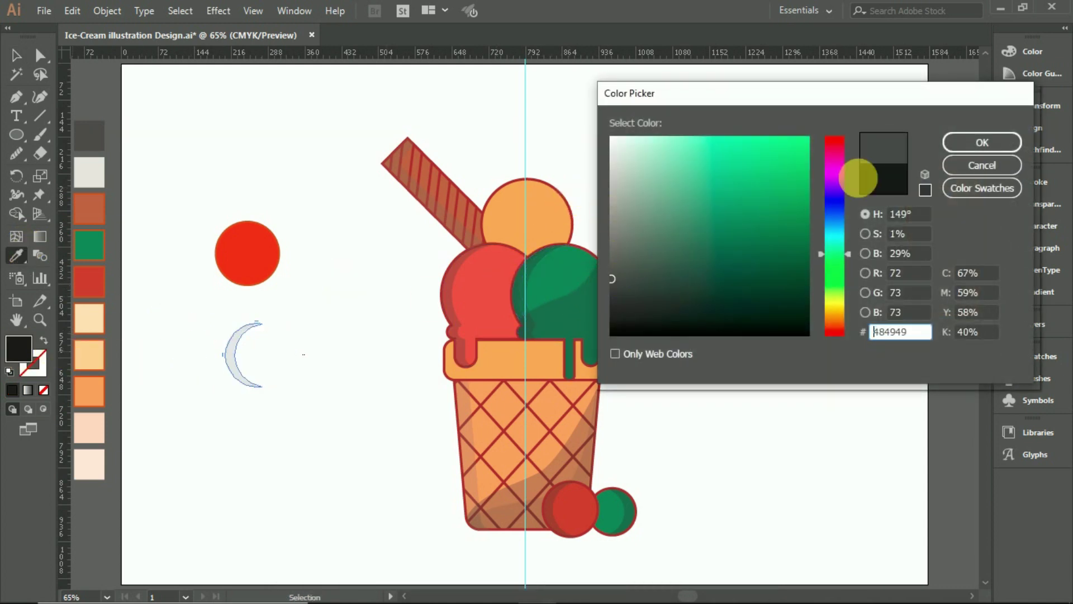
left_click(951, 144)
Duplicate the crescent and move one copy onto the red circle's left edge
left_click(17, 54)
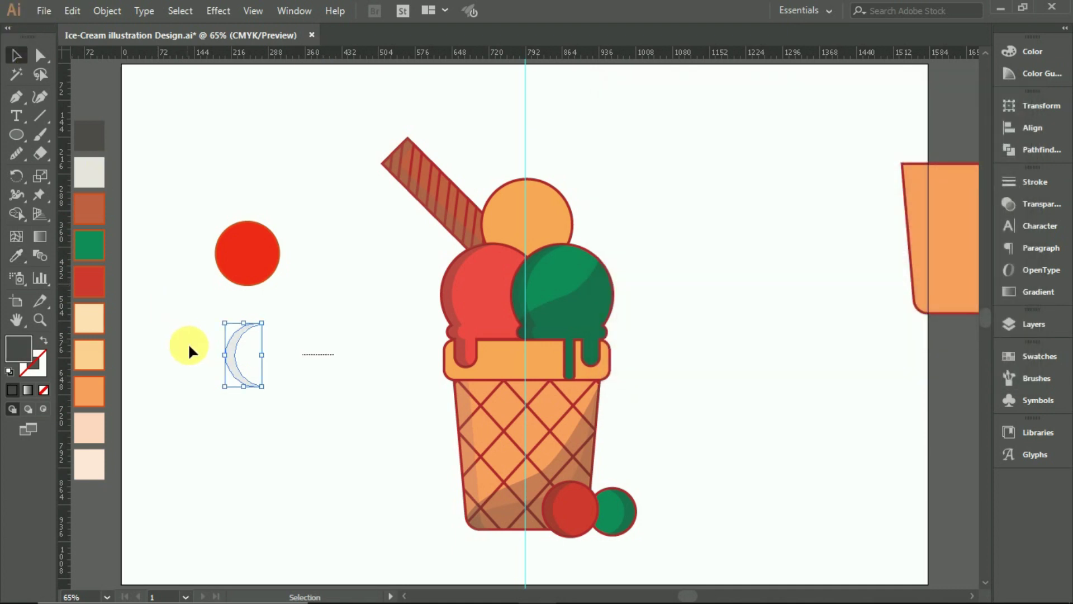
left_click_drag(231, 363, 279, 414)
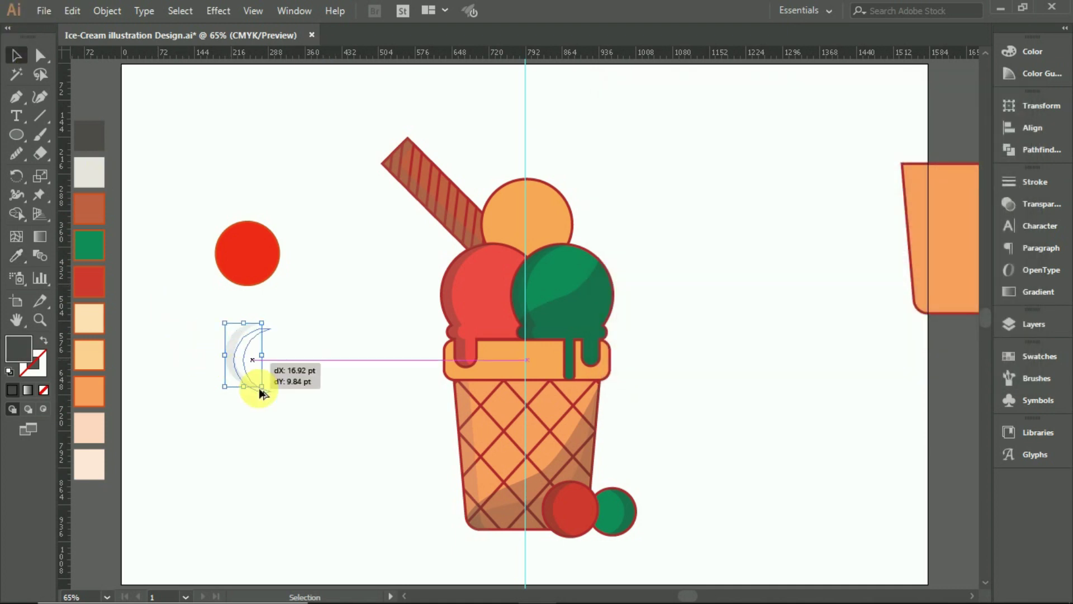
left_click_drag(234, 355, 223, 253)
left_click(269, 307)
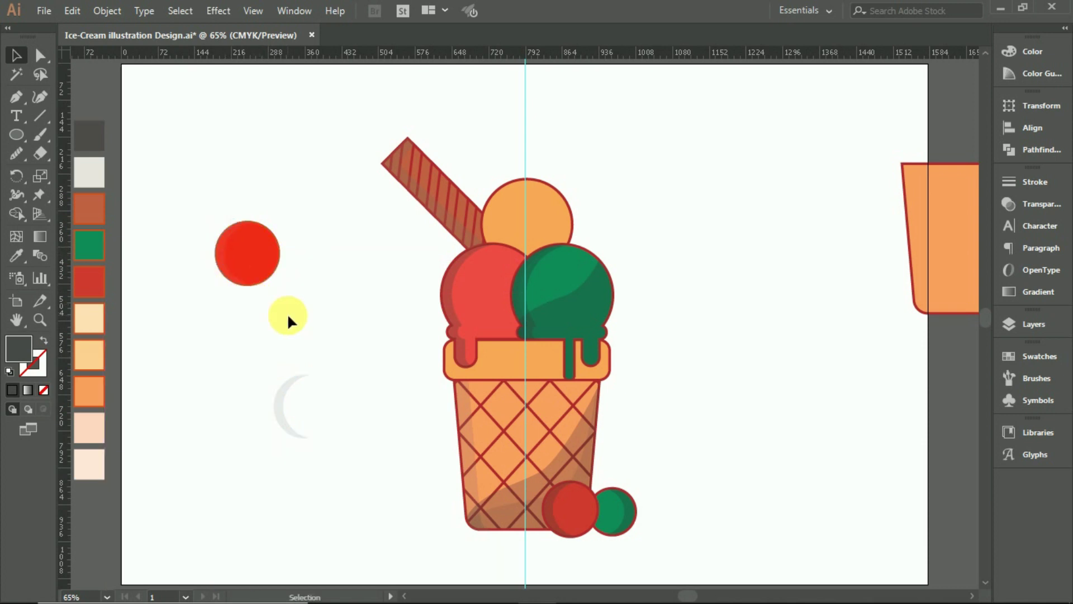
left_click(285, 393)
Reflect the crescent copy vertically and move it onto the red circle's right side
right_click(284, 393)
mouse_move(365, 308)
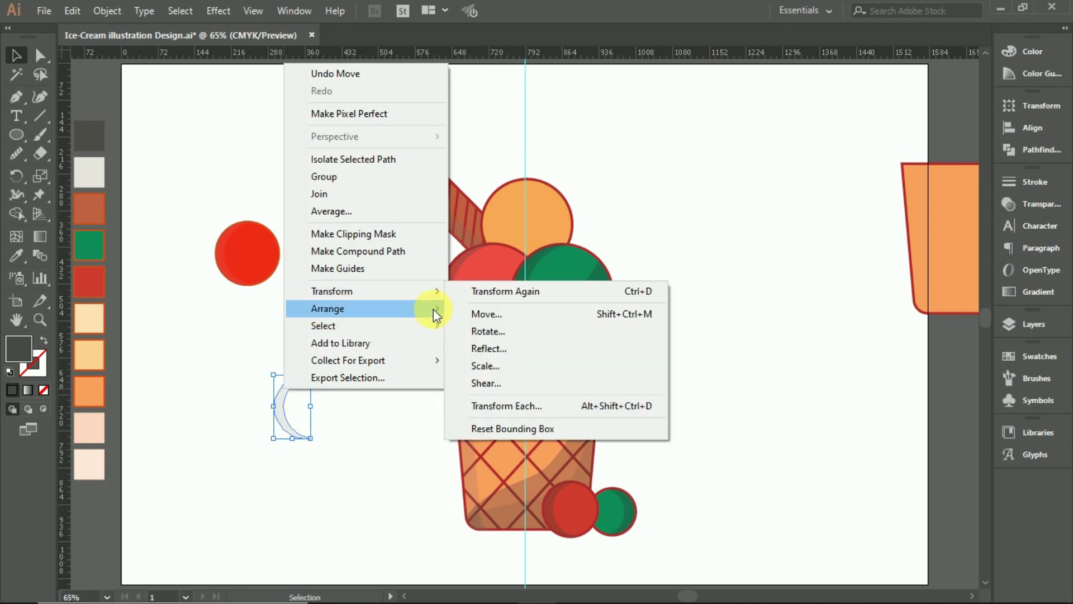
left_click(531, 346)
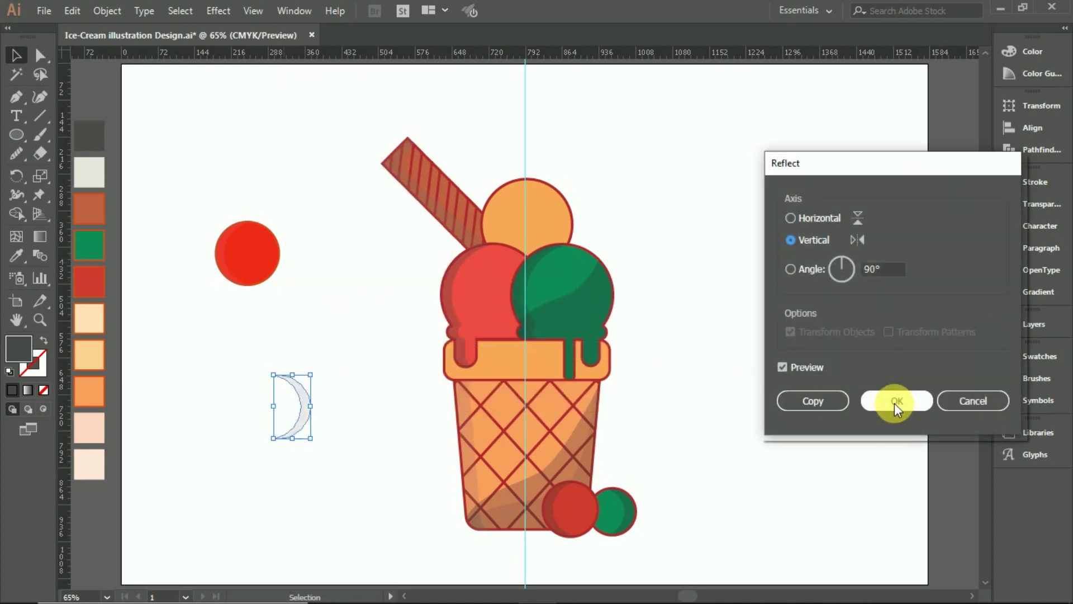
left_click(894, 404)
mouse_move(303, 411)
left_mouse_down()
mouse_move(290, 299)
mouse_move(269, 255)
left_mouse_up()
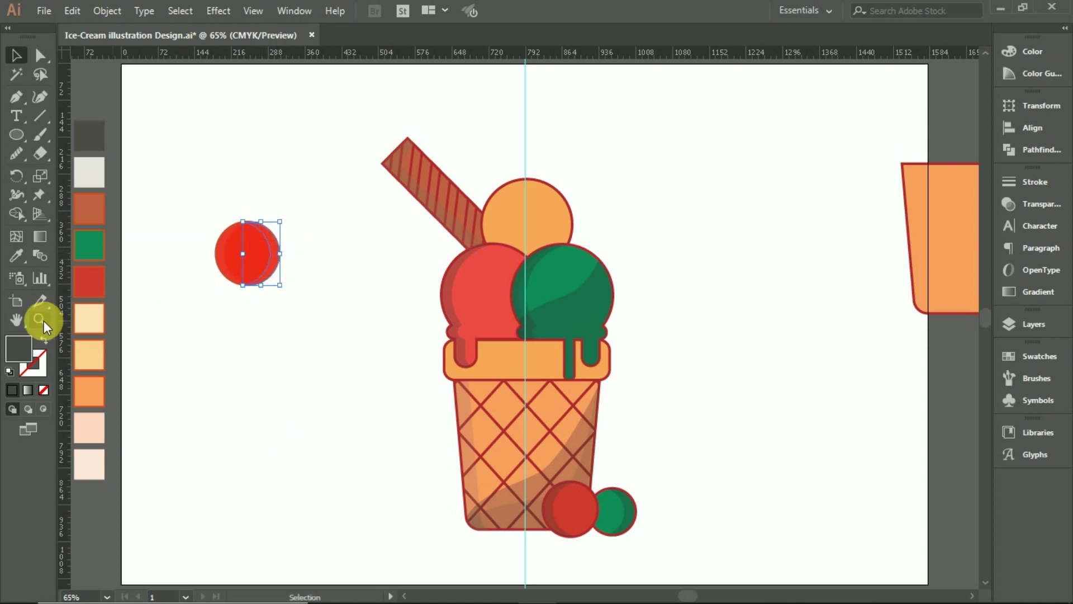
Set the right-side crescent on the red circle to 20% opacity
double_click(23, 347)
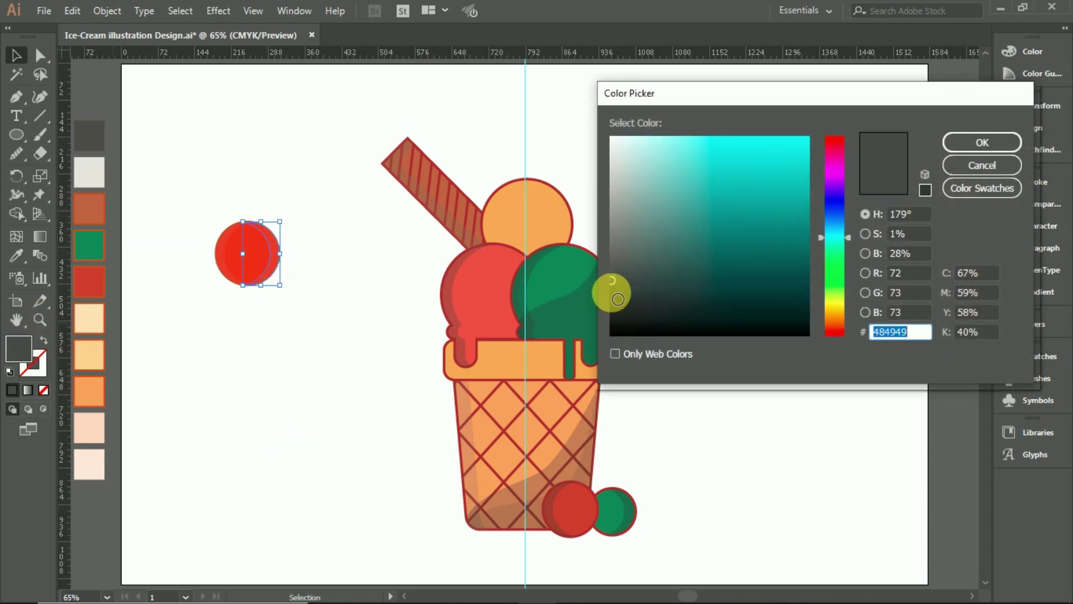
left_click(950, 144)
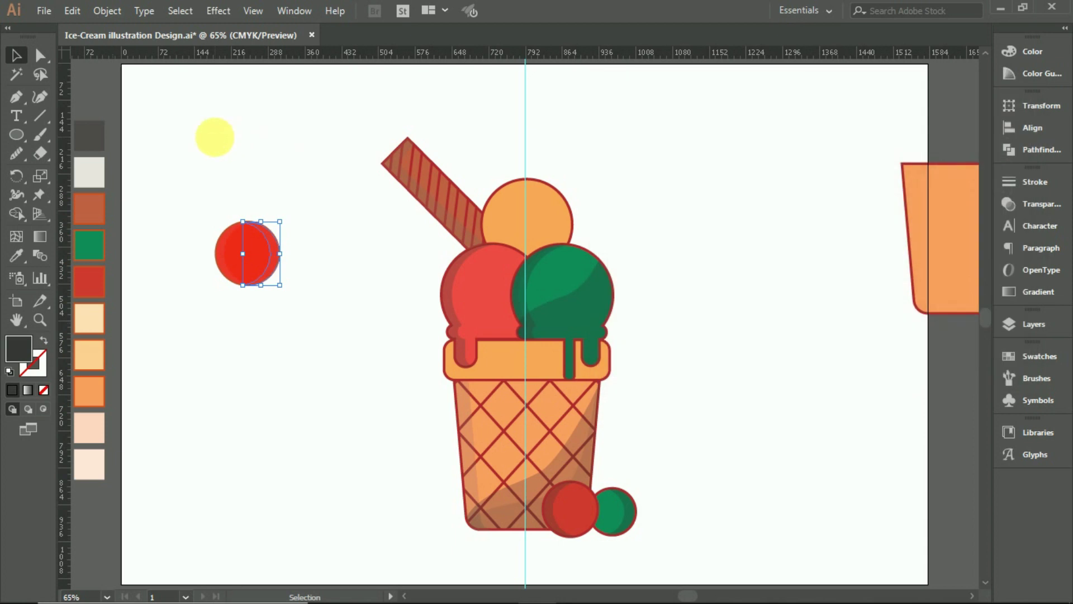
left_click(270, 257)
left_click(1038, 207)
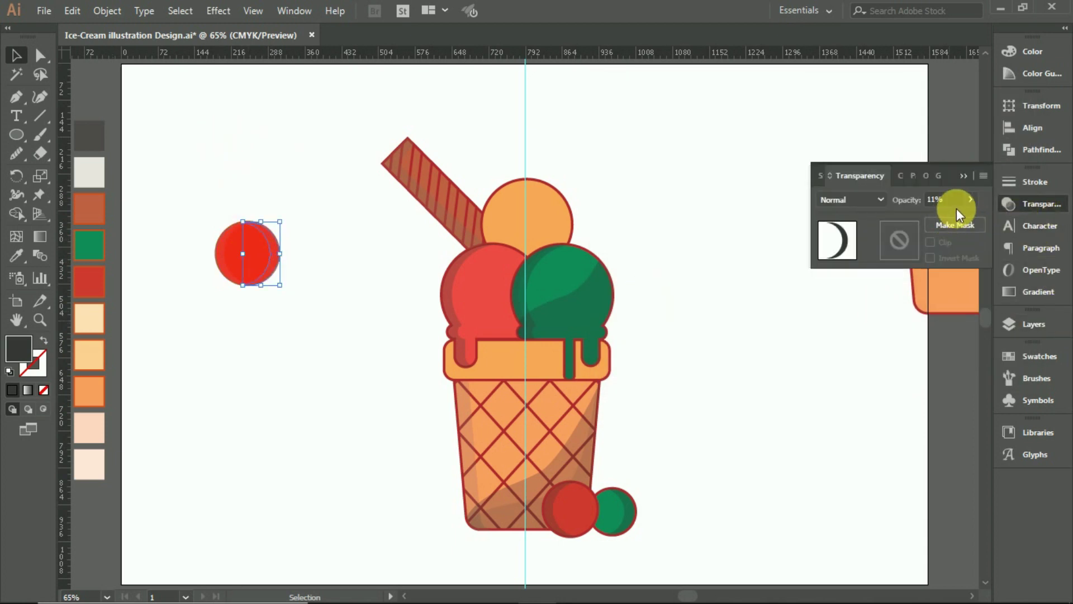
left_click(927, 202)
type("20")
key("Return")
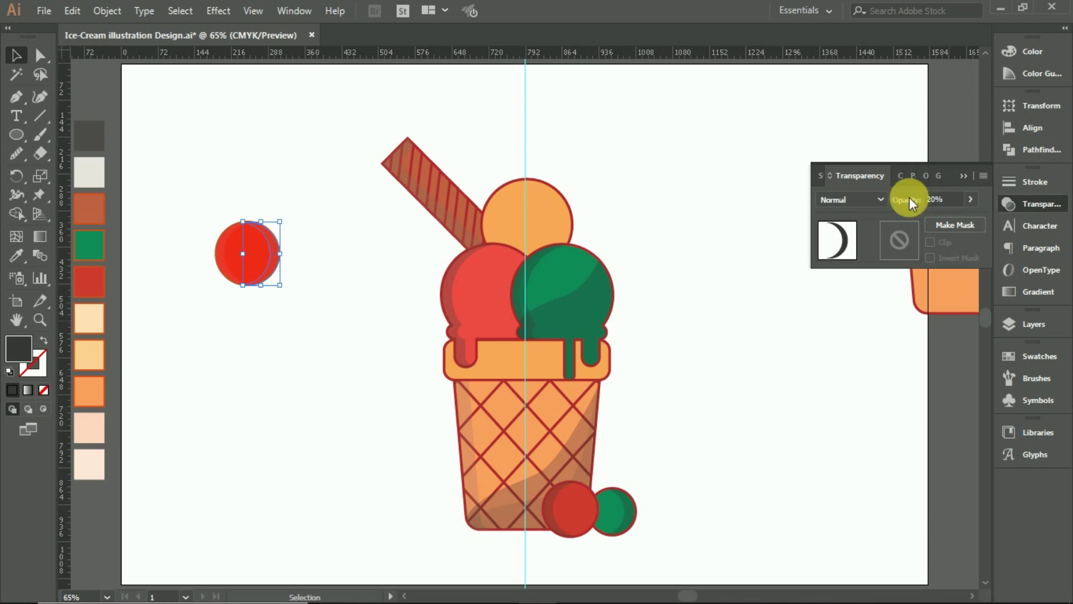
left_click(966, 176)
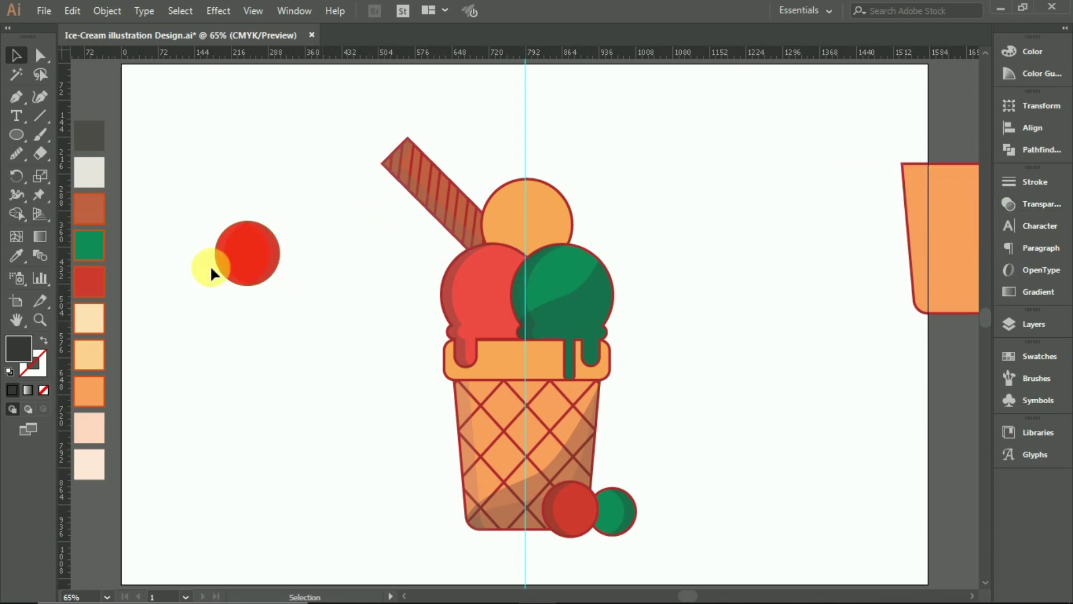
Set the left-side crescent's opacity to 20% as well
left_click(224, 267)
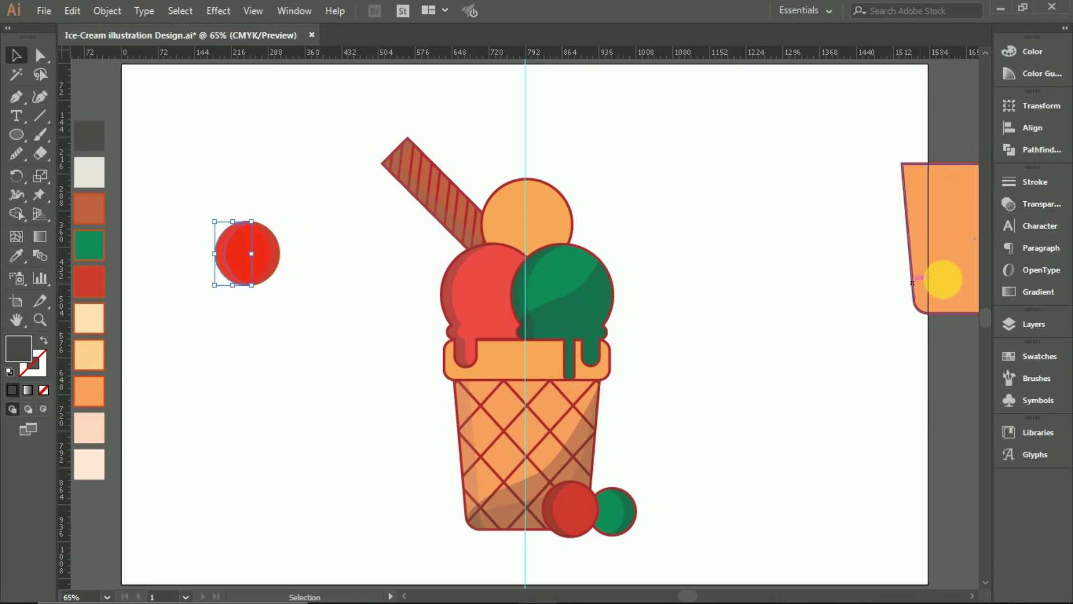
left_click(1034, 205)
left_click(952, 206)
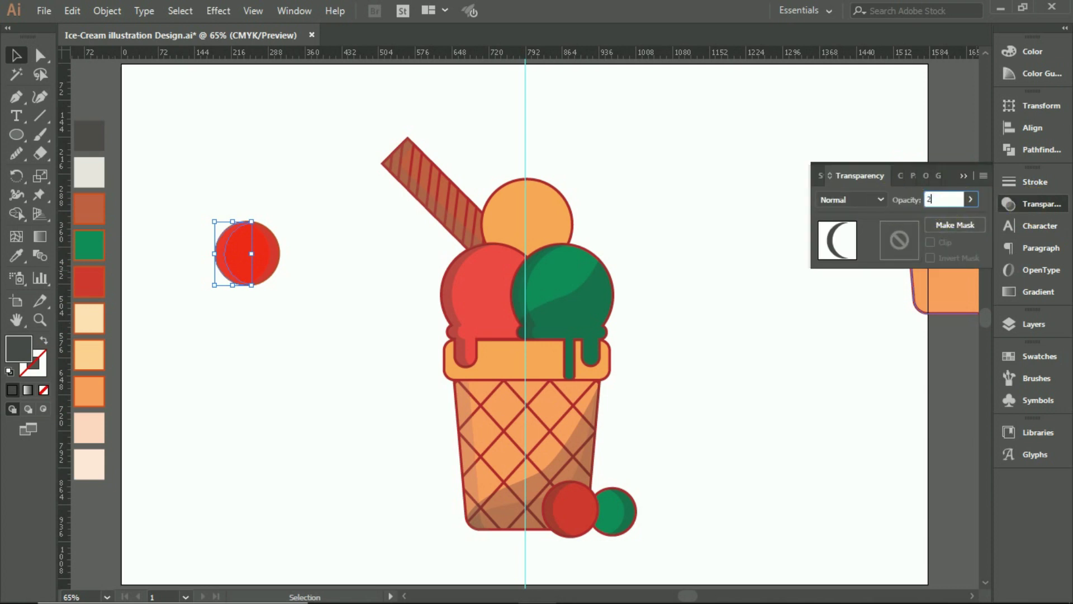
type("20")
key("Return")
left_click(971, 176)
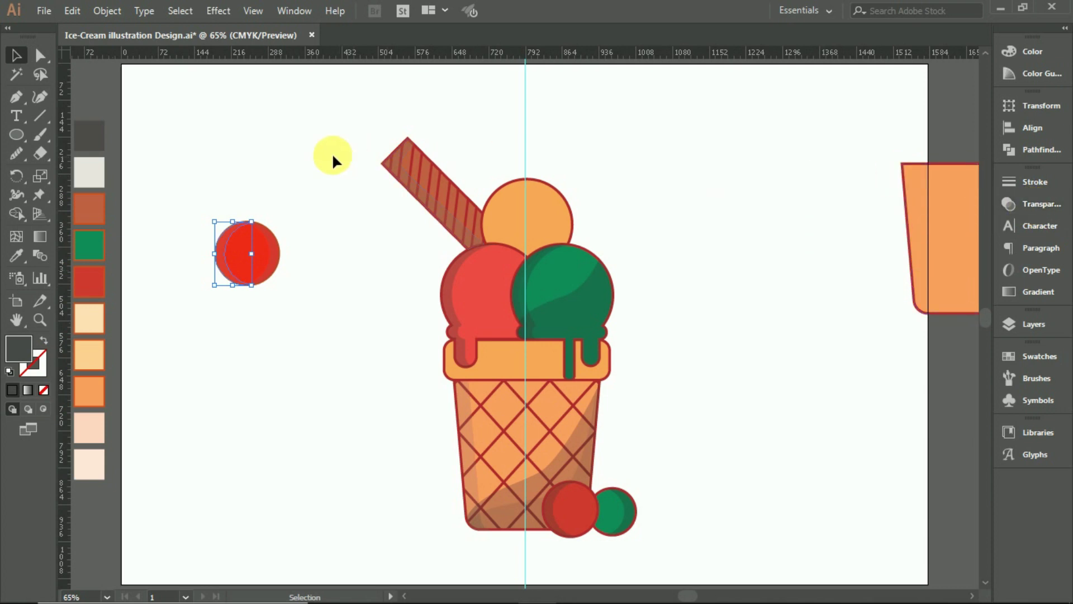
Fill the left crescent on the red circle with mid grey
left_click(326, 151)
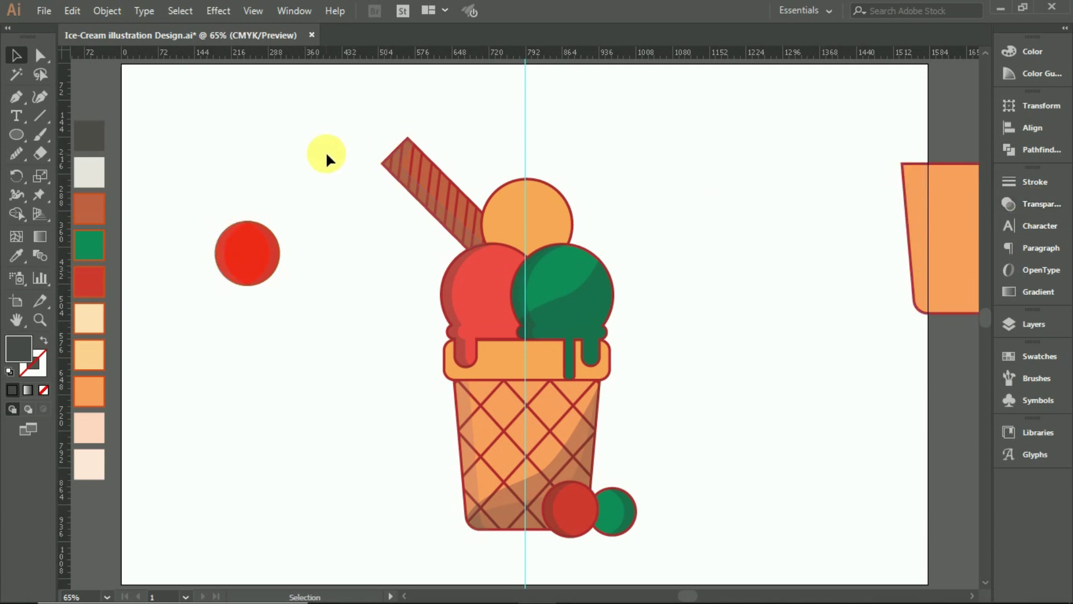
left_click(225, 254)
double_click(18, 343)
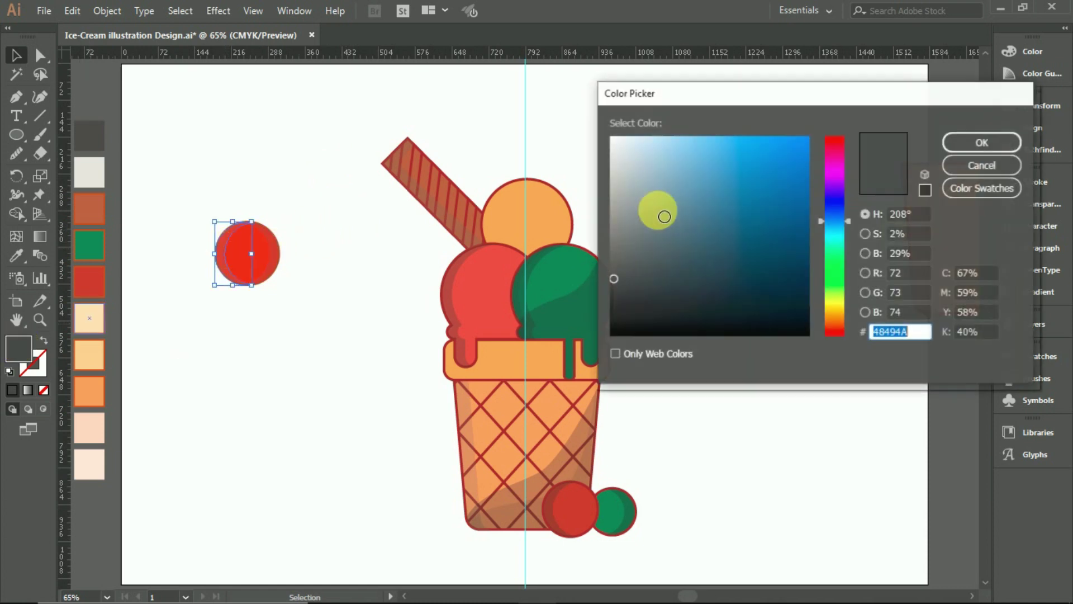
left_click(613, 228)
left_click(970, 144)
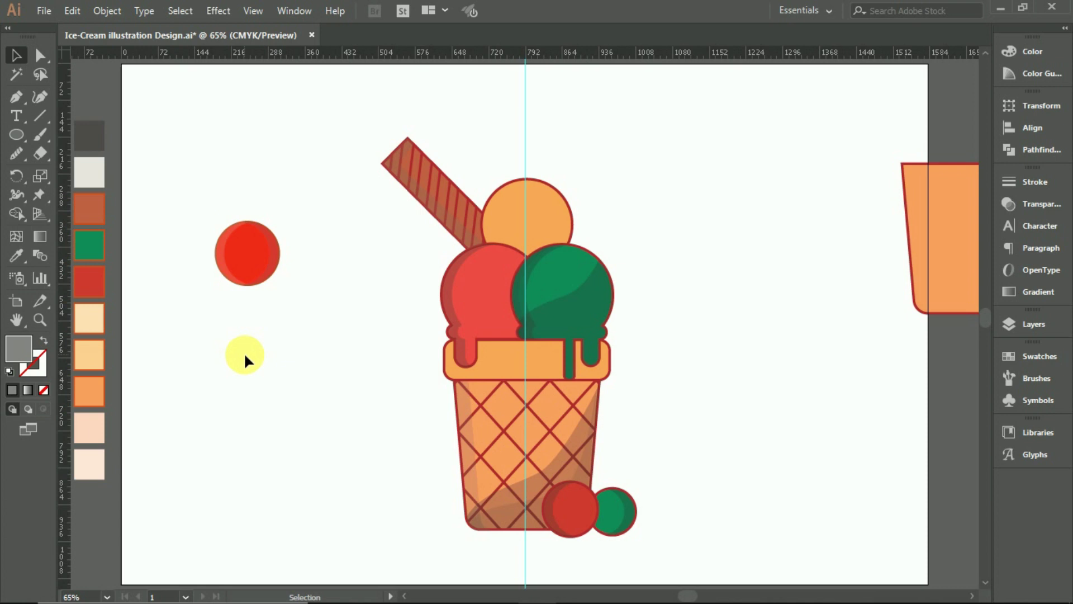
left_click(281, 263)
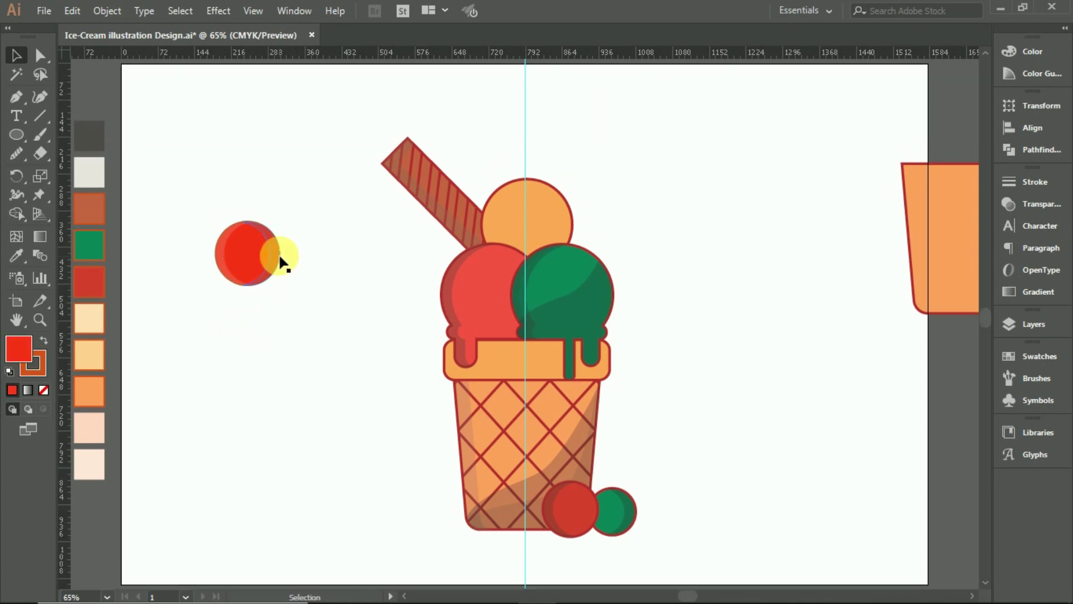
left_click(19, 99)
Draw a stem up-right from the cherry's top with no fill, then select cherry and stem
left_click(247, 220)
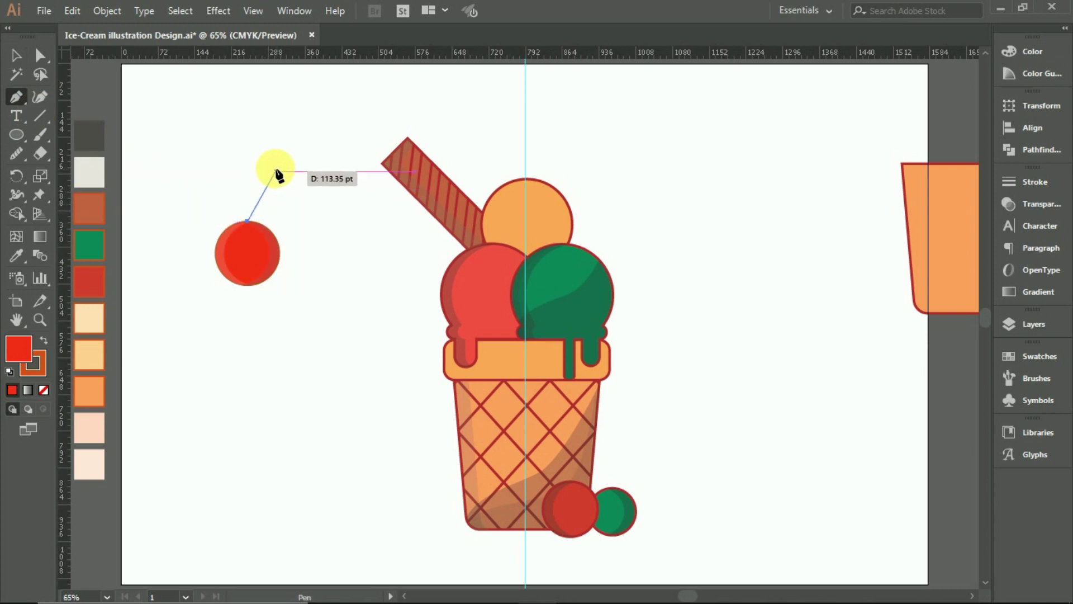
left_click(276, 170)
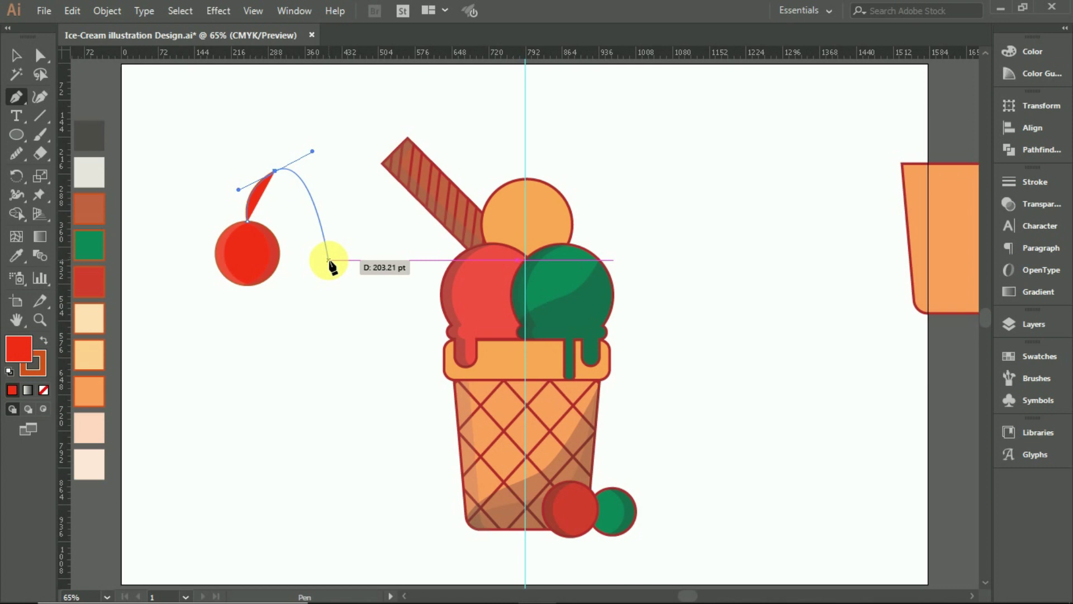
left_click(16, 55)
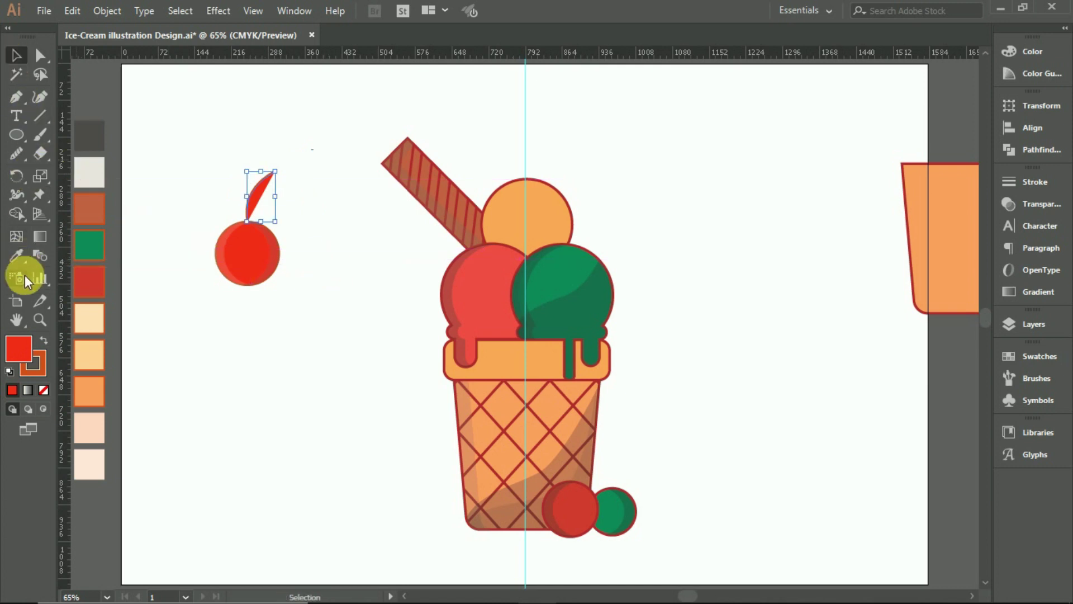
left_click(41, 390)
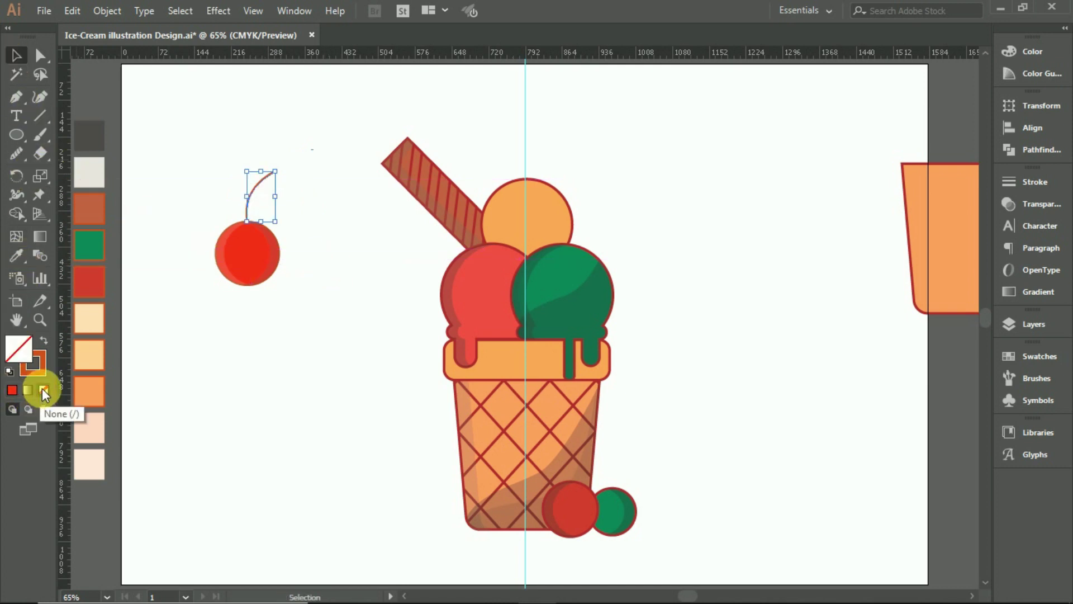
left_click(341, 335)
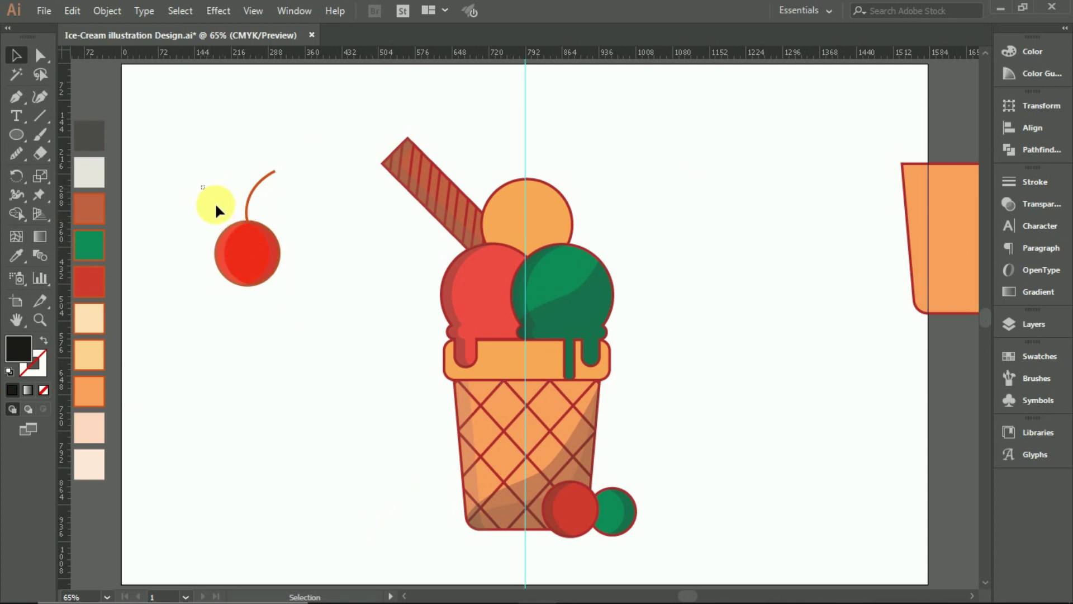
mouse_move(216, 207)
left_mouse_down()
mouse_move(261, 280)
mouse_move(261, 257)
mouse_move(535, 211)
left_mouse_up()
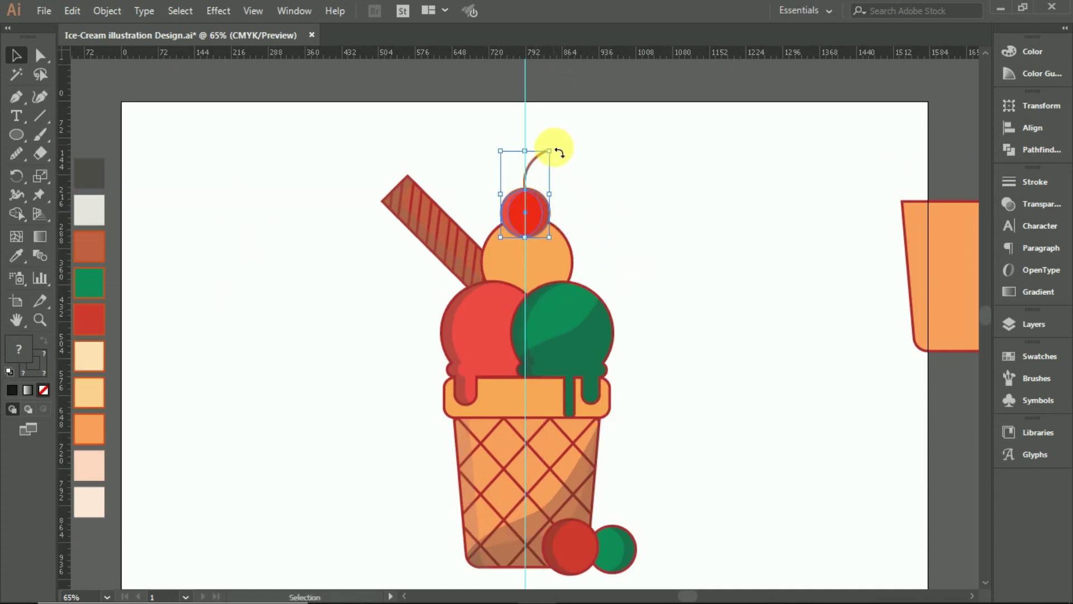
Rotate the cherry so its stem curves right, set it on the top scoop, and save
left_click_drag(555, 152, 563, 162)
left_click_drag(507, 207, 516, 212)
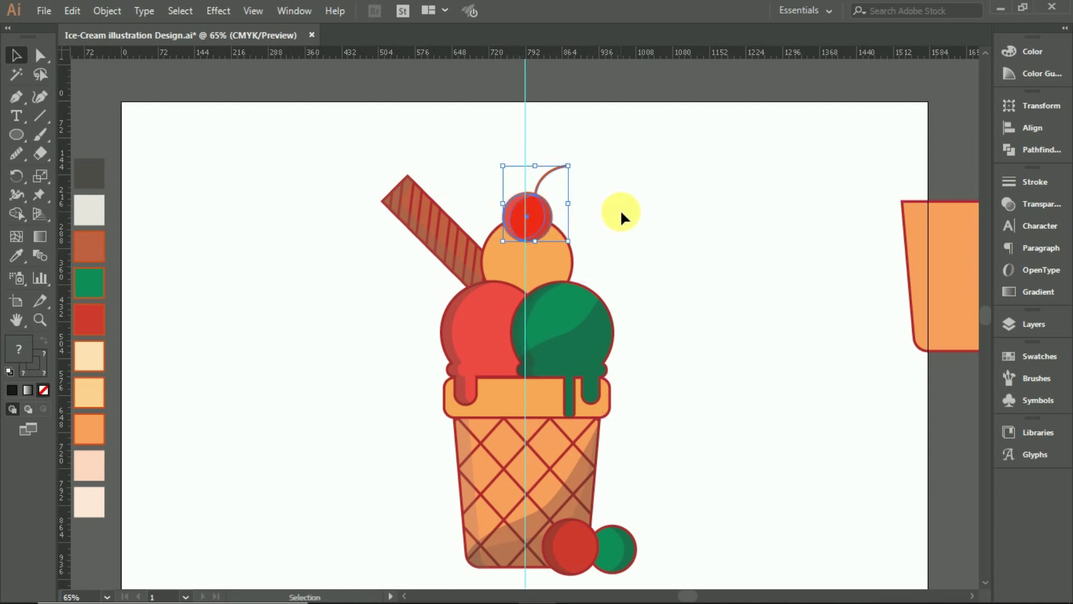
key("Down")
key("Down")
key("Down")
key("Down")
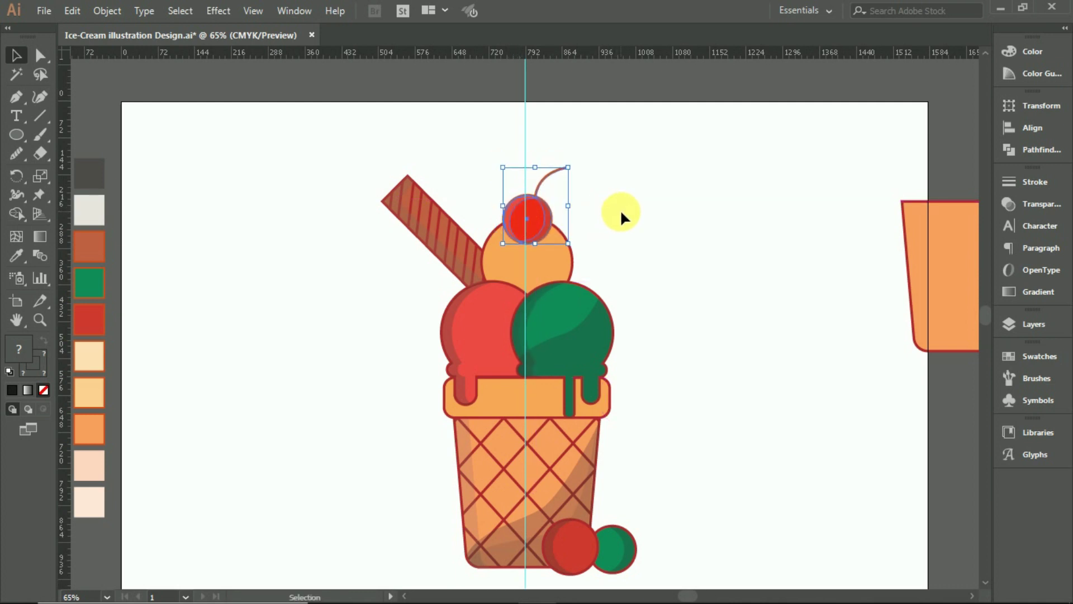
left_click(621, 212)
key("a")
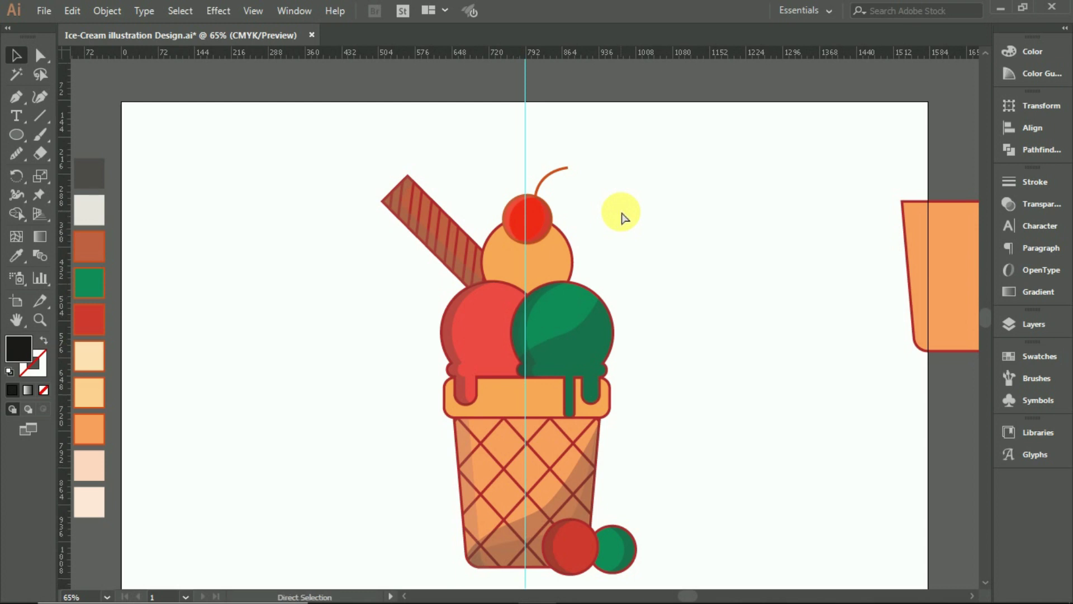
scroll(621, 212, "down", 1)
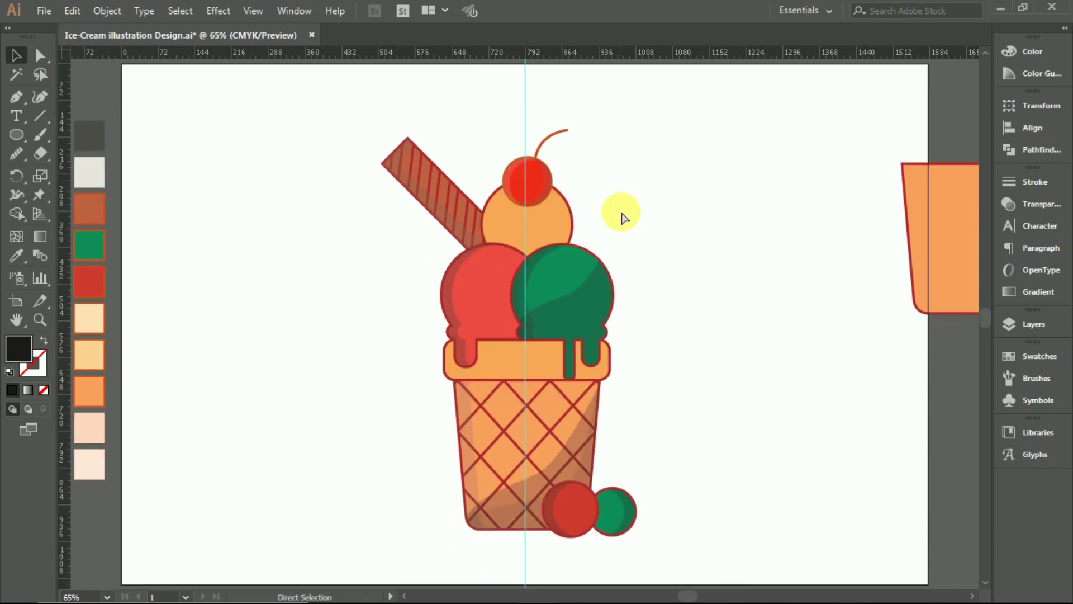
key("ctrl+s")
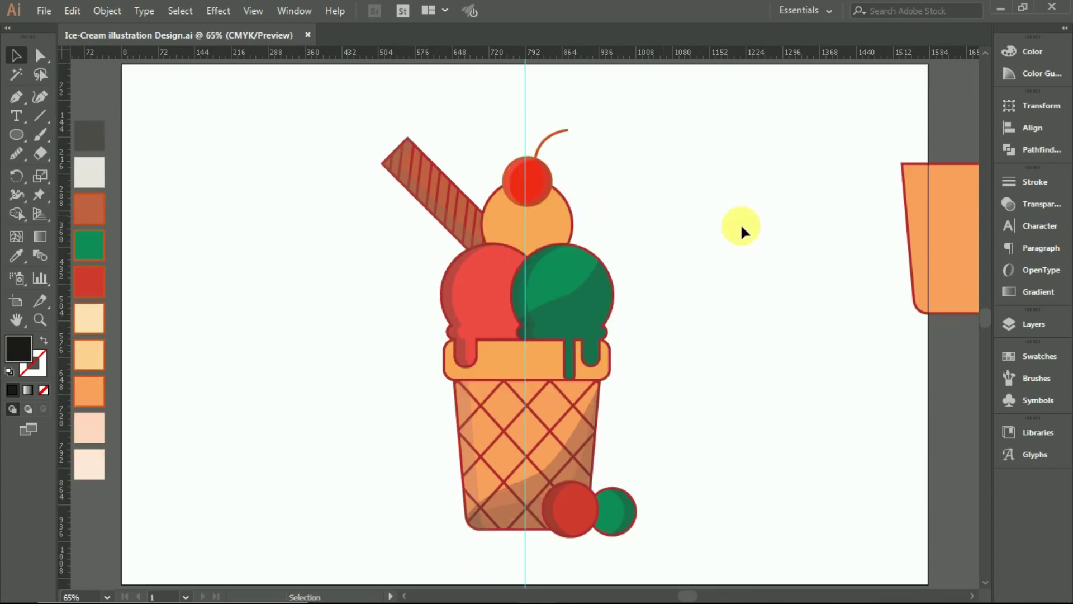
Delete the spare orange cup shape and save the illustration again
left_click(918, 234)
key("Delete")
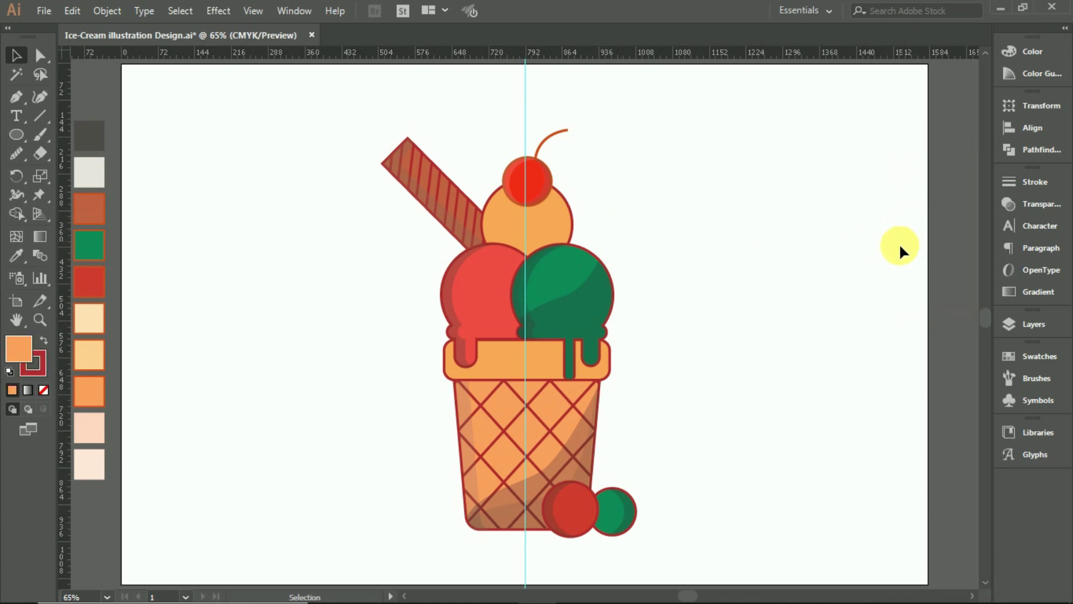
scroll(731, 342, "down", 1)
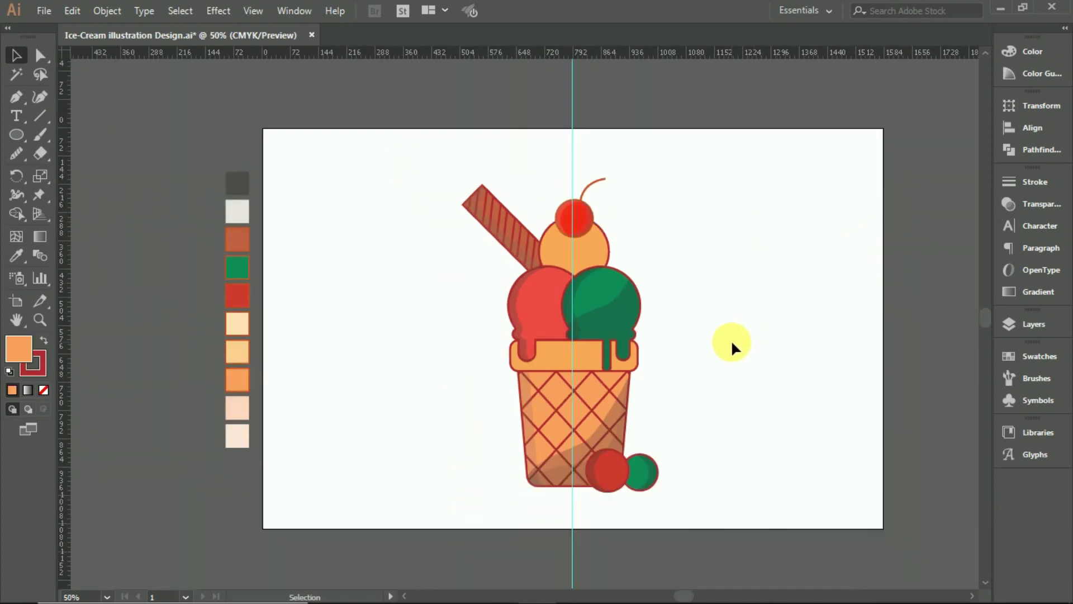
scroll(731, 342, "up", 1)
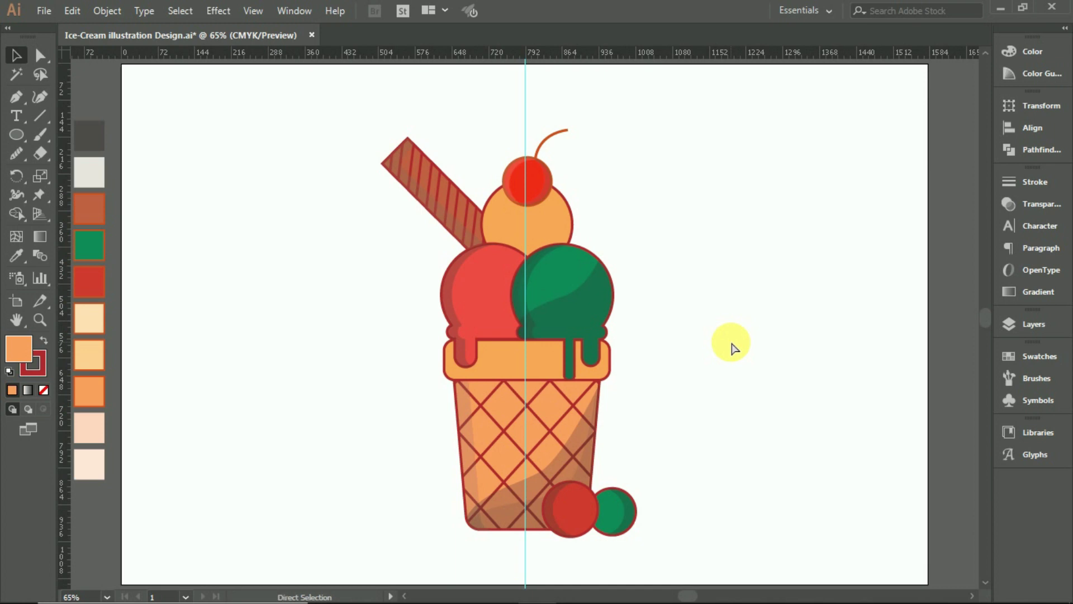
key("ctrl+s")
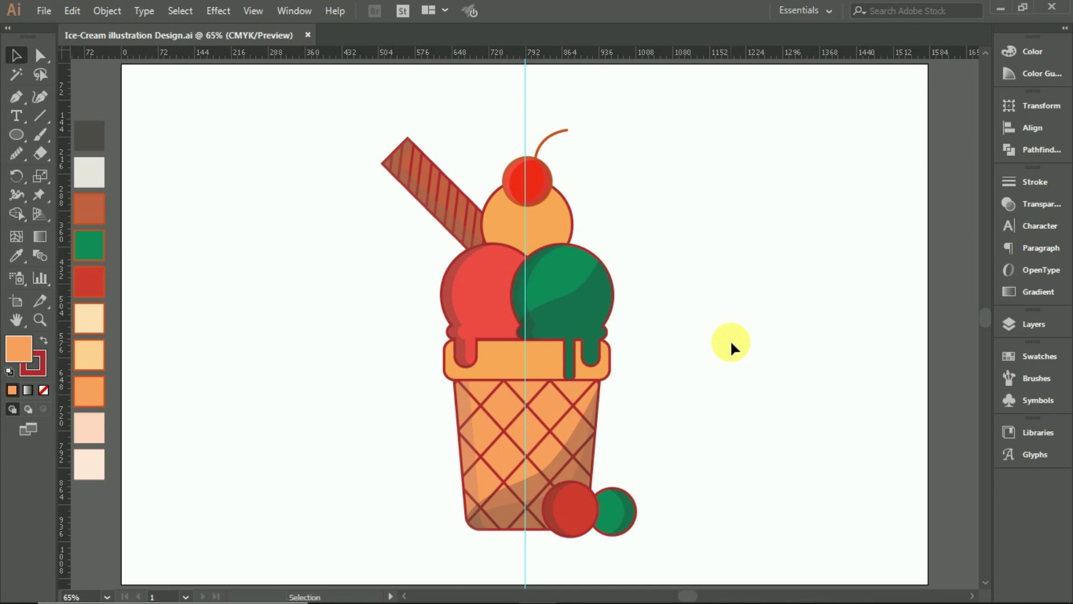
scroll(728, 342, "down", 1)
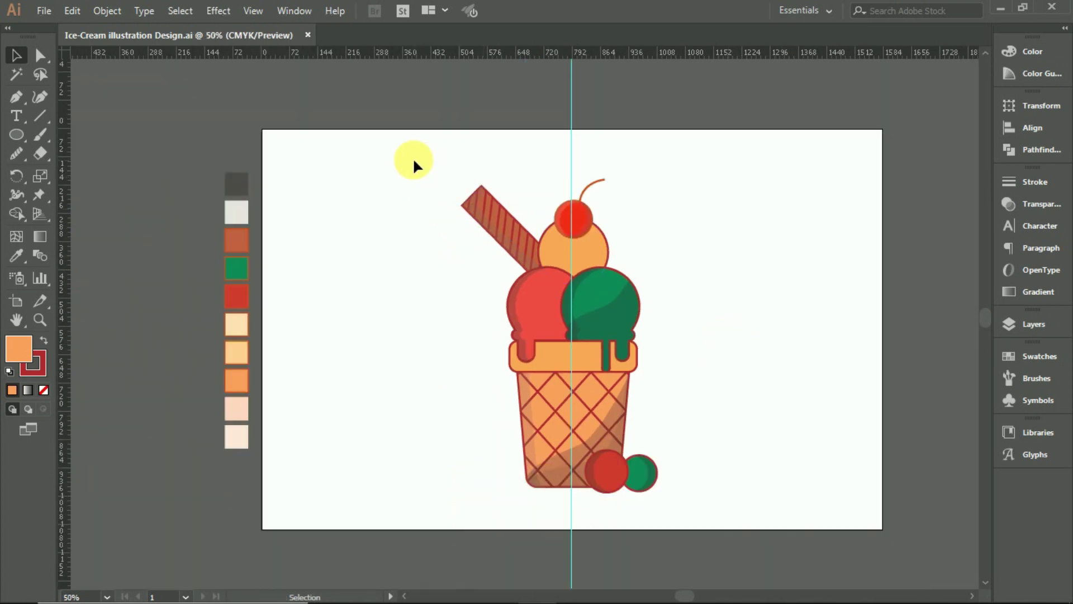
Select all the ice cream artwork, nudge it right, and scale it up from the centre
mouse_move(414, 159)
left_mouse_down()
mouse_move(663, 372)
mouse_move(701, 501)
left_mouse_up()
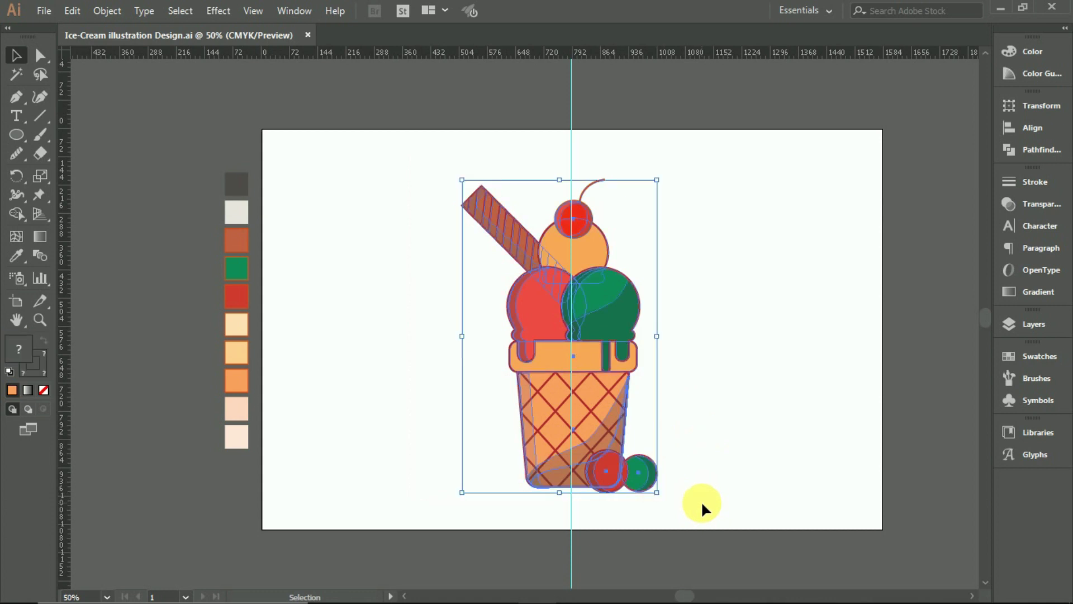
key("shift+Right")
key("shift+Right")
key("shift+Right")
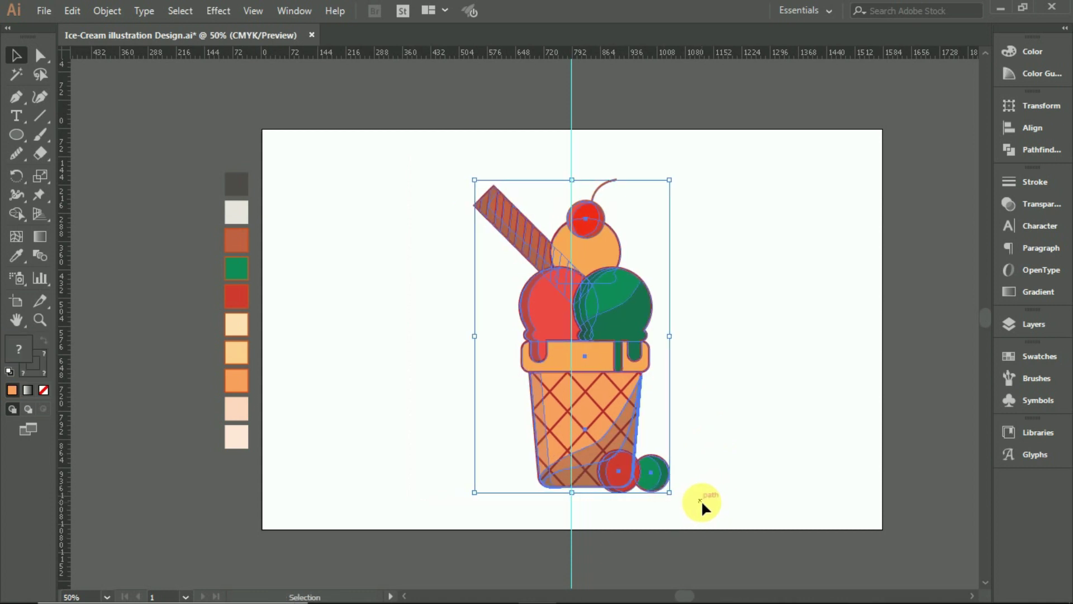
mouse_move(669, 493)
left_mouse_down()
mouse_move(713, 535)
mouse_move(702, 521)
left_mouse_up()
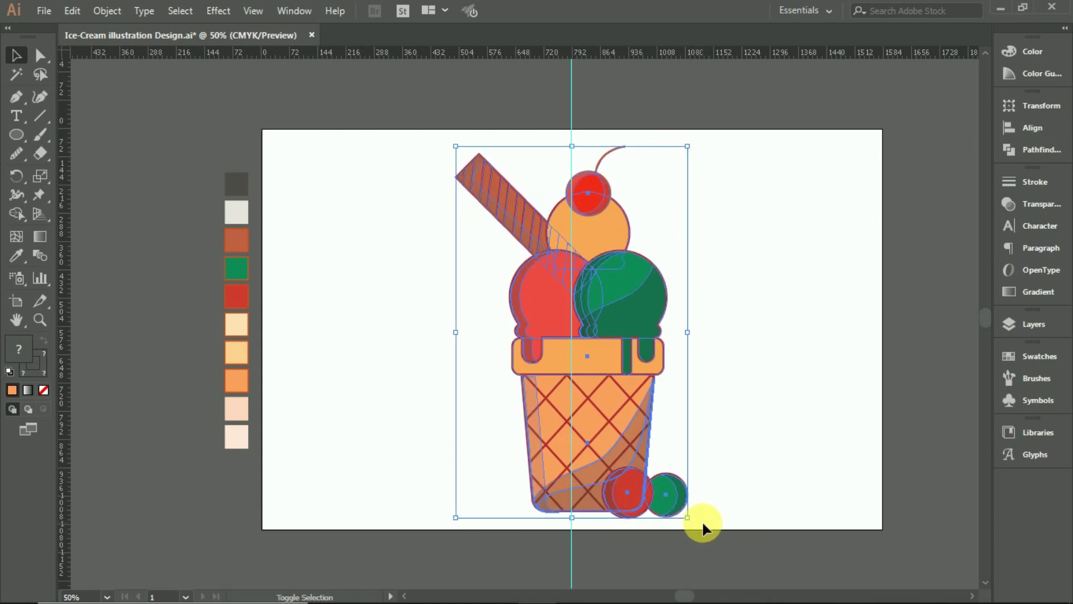
left_click(752, 495)
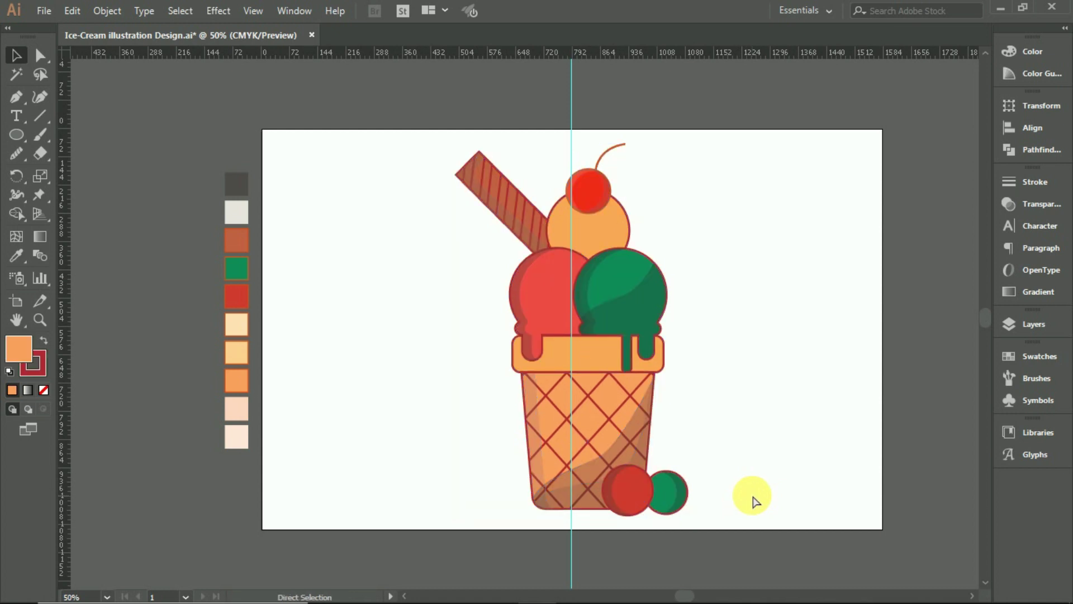
scroll(752, 497, "up", 1)
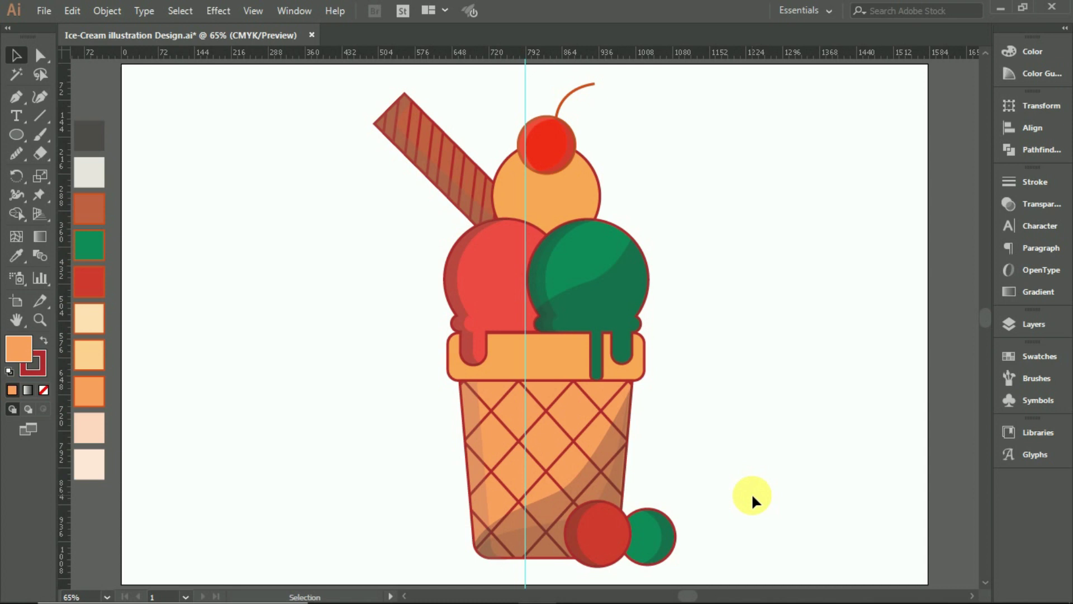
Nudge the small green ball left to overlap the red ball, then save
left_click(643, 534)
left_click(647, 490)
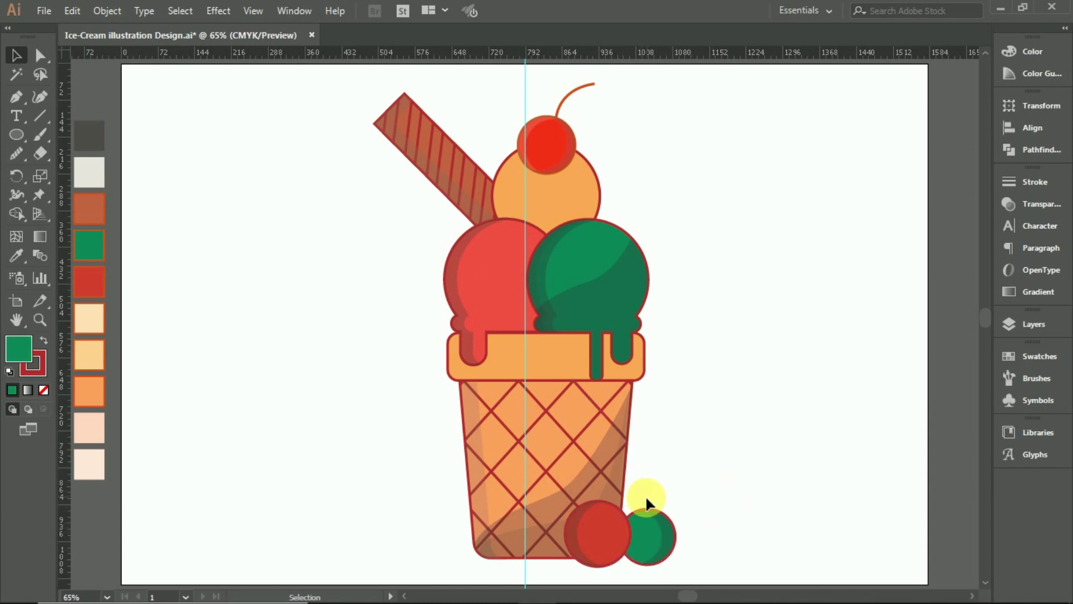
left_click_drag(637, 496, 683, 559)
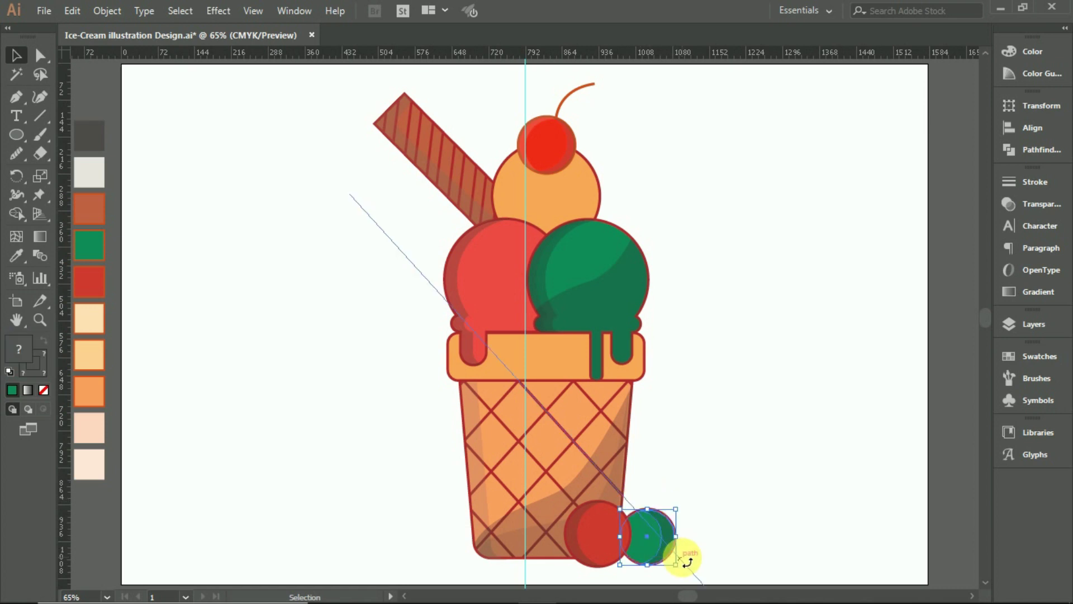
key("shift+Left")
key("shift+Left")
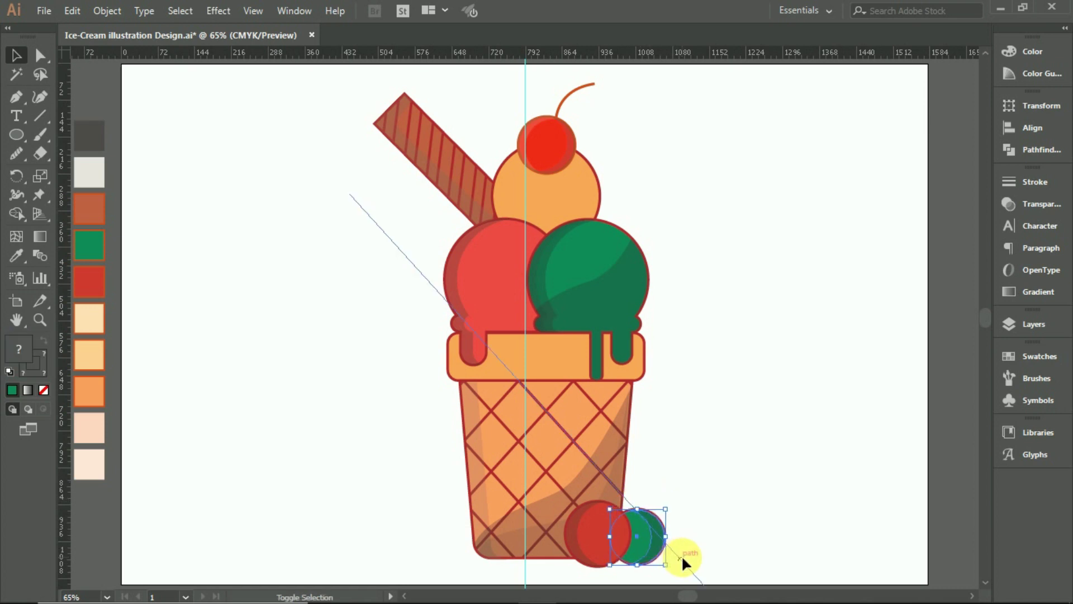
left_click(695, 492)
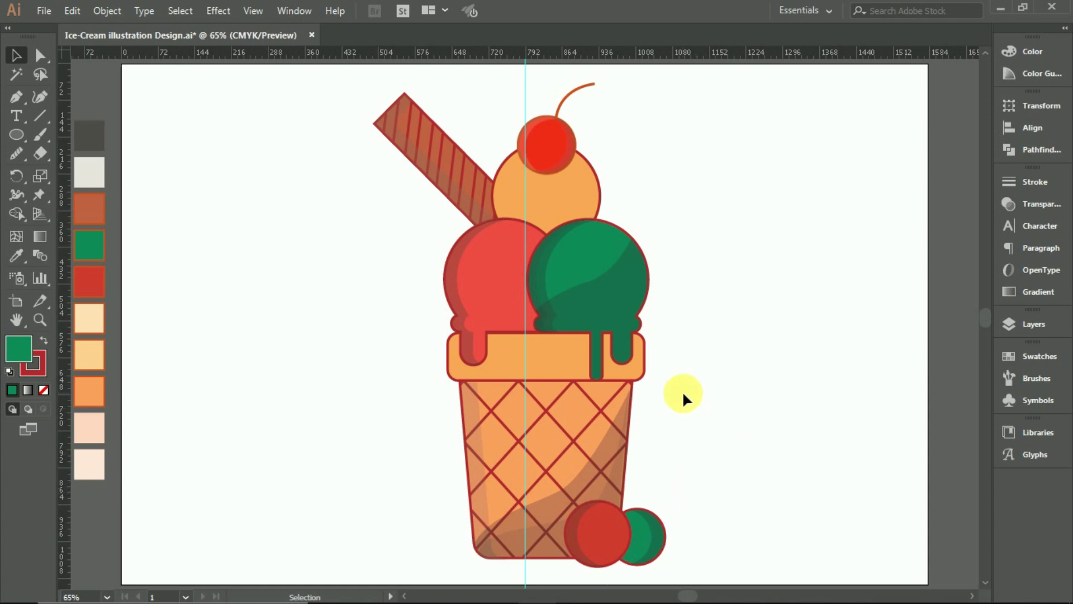
key("a")
key("ctrl+s")
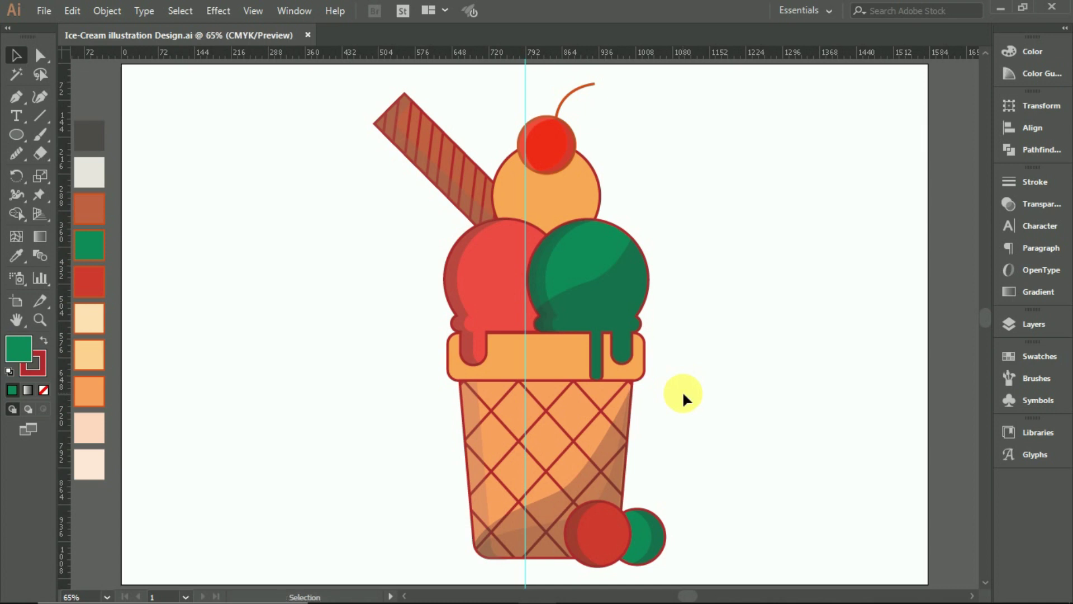
key("ctrl+z")
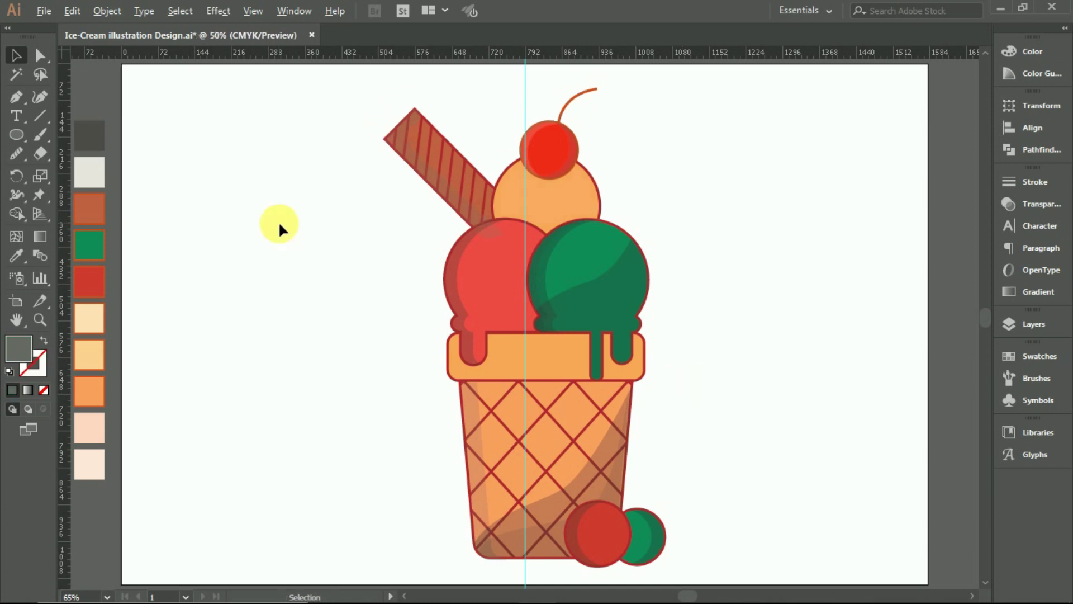
key("ctrl+z")
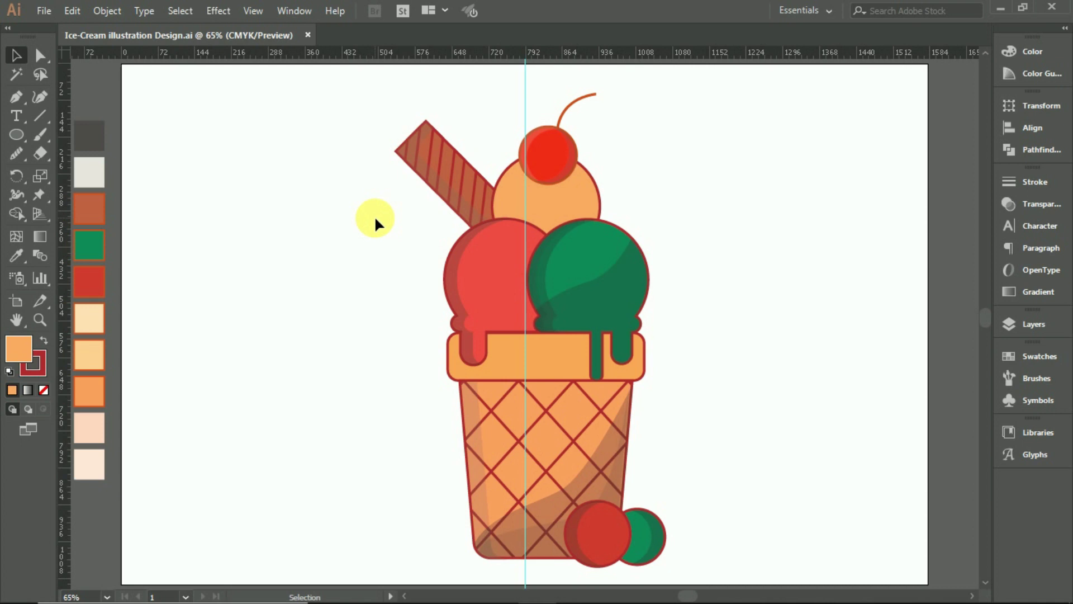